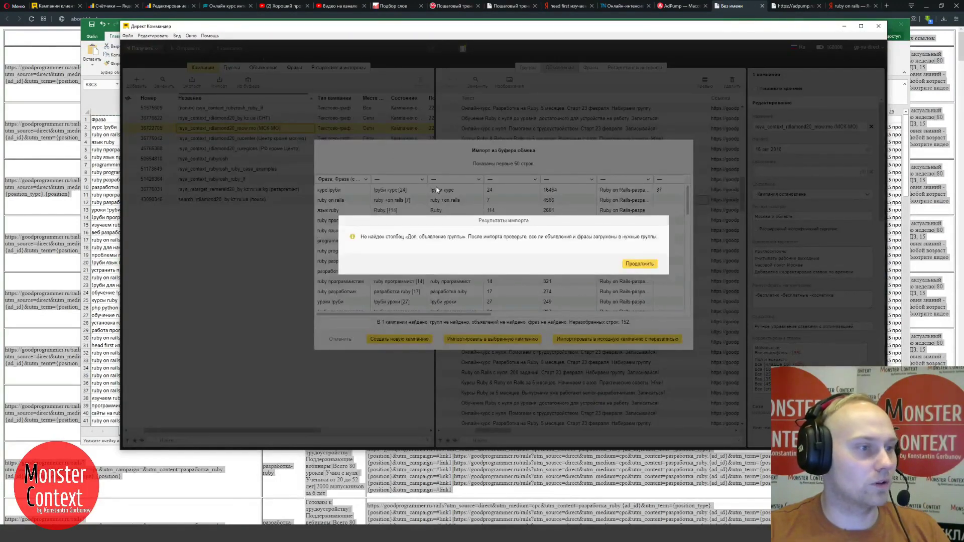
- Dismiss the import warning, cancel the clipboard import, and return to the Excel phrase sheet
left_click(633, 264)
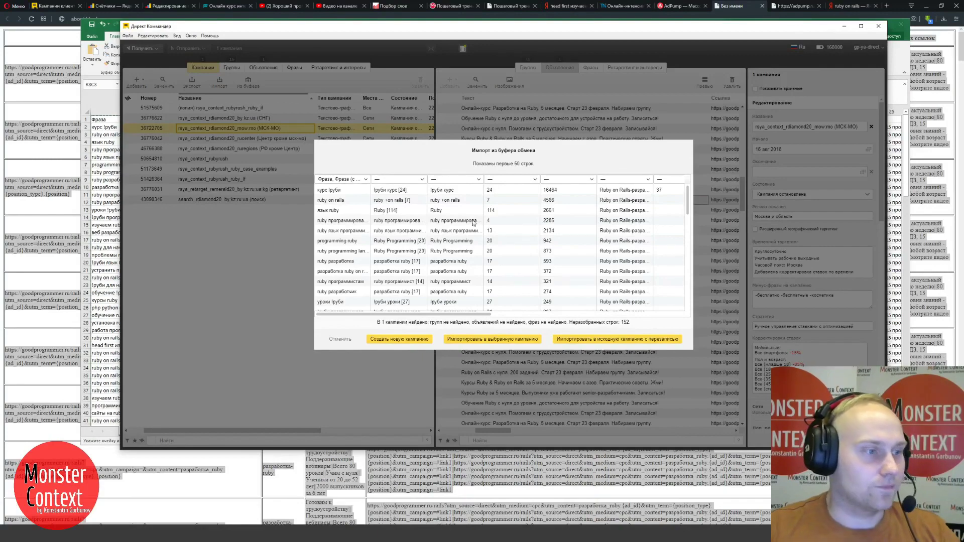
left_click(339, 339)
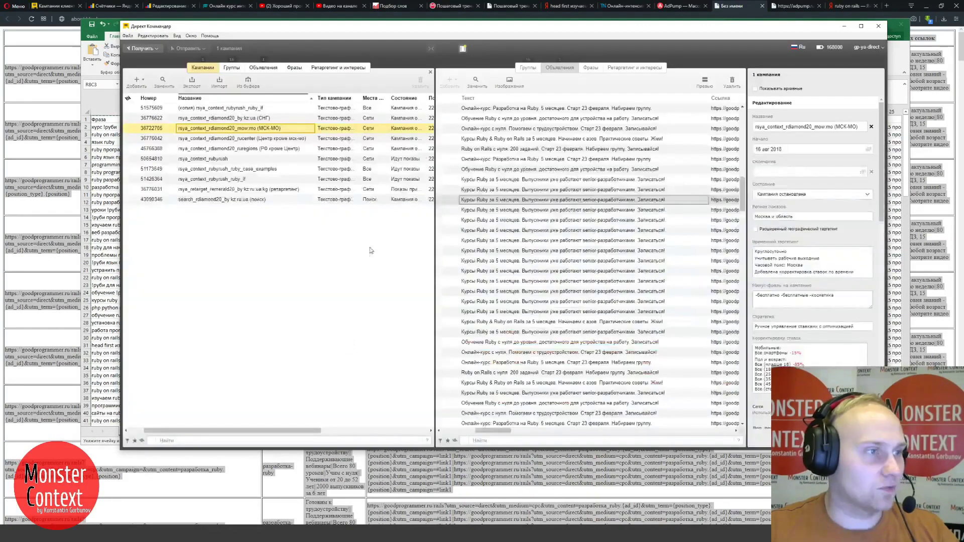
left_click(844, 26)
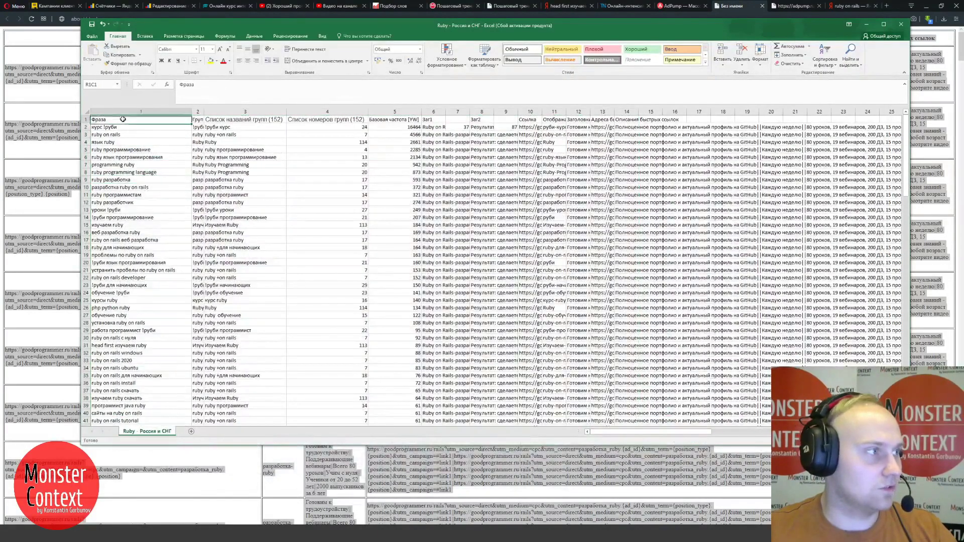
- Insert two empty columns before the Фраза column in the sheet
right_click(103, 111)
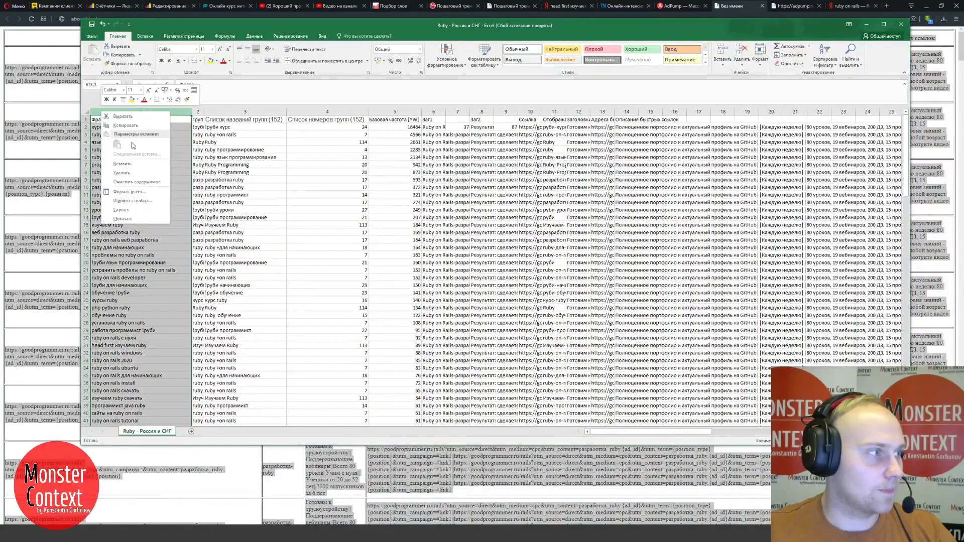
left_click(122, 164)
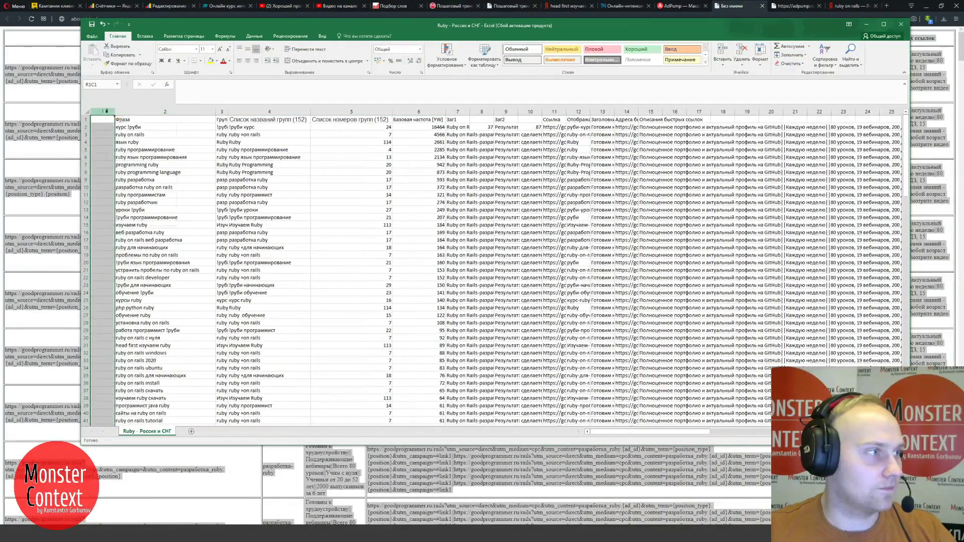
right_click(102, 112)
left_click(122, 165)
- Fill both new columns with "-" from row 2 down through all the phrase rows
left_click(106, 125)
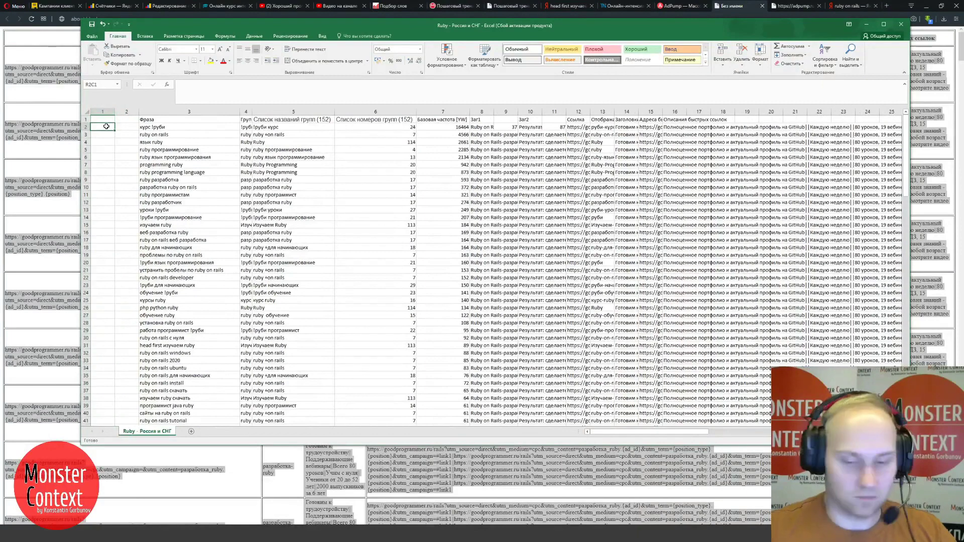
key("Right")
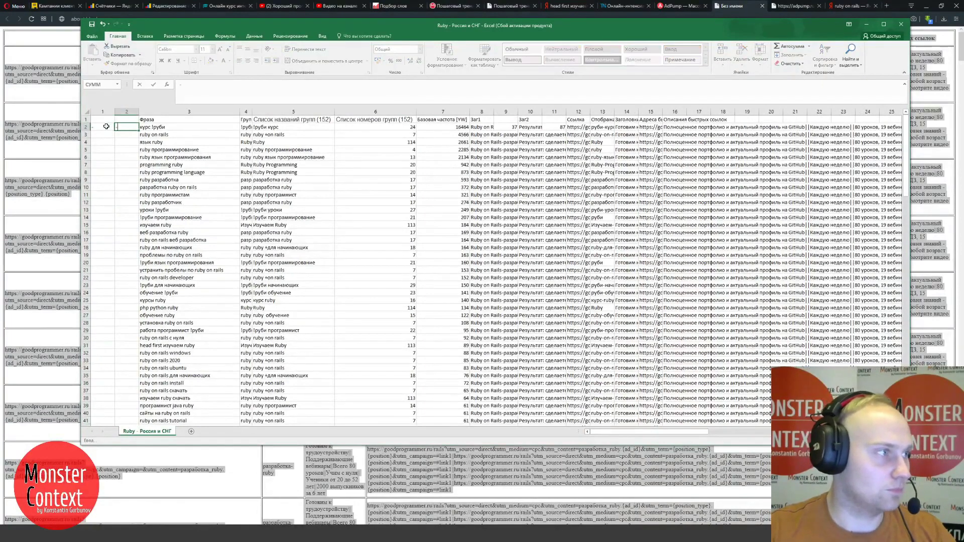
left_click(106, 126)
mouse_move(114, 130)
left_mouse_down()
mouse_move(138, 130)
mouse_move(142, 422)
left_mouse_up()
scroll(238, 263, "up", 15)
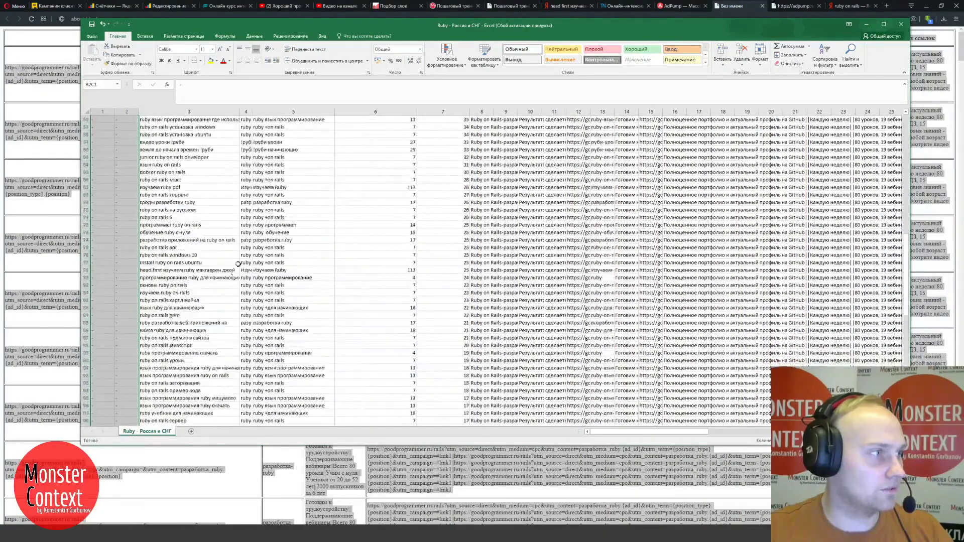
scroll(238, 264, "up", 20)
left_click(125, 120)
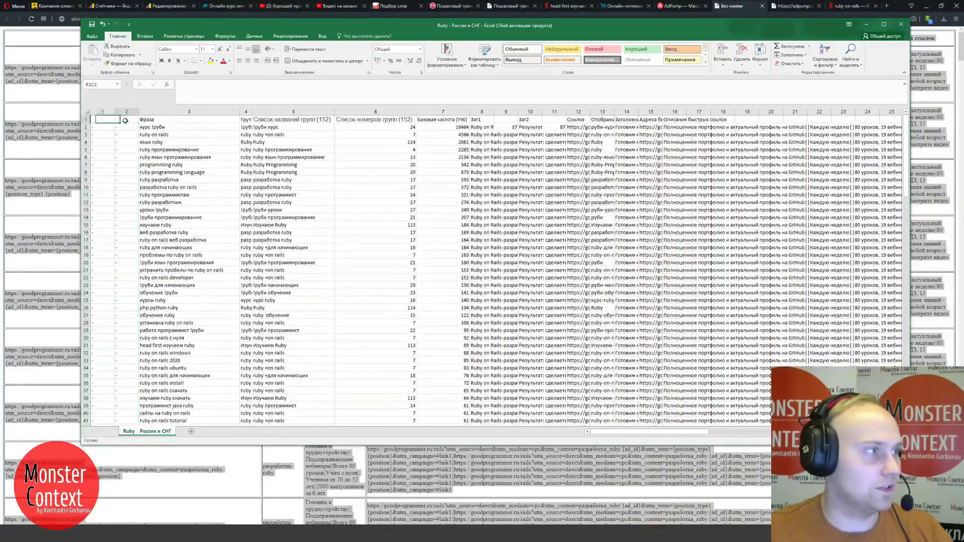
- Switch to AdPump, open the Yandex Direct ad generator separately, and load its demo data
left_click(788, 5)
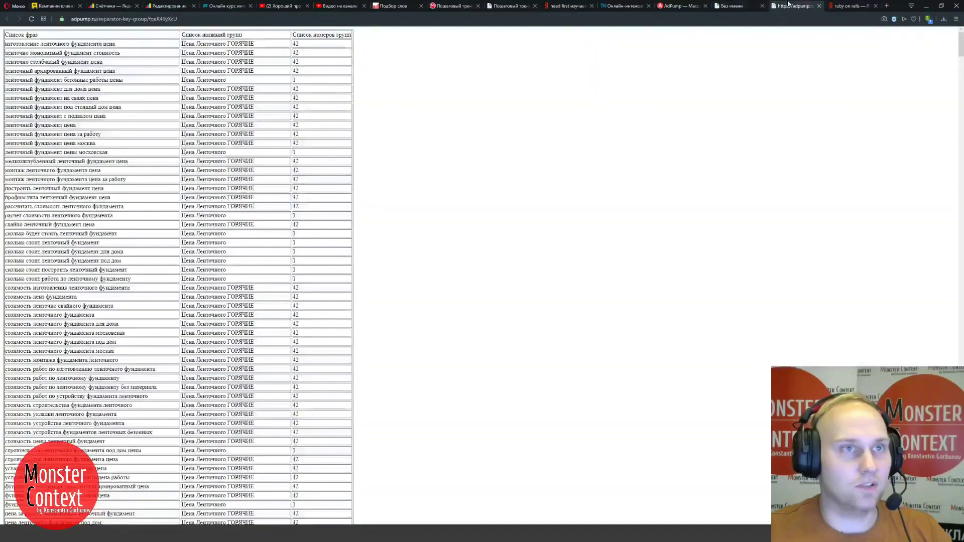
left_click(677, 6)
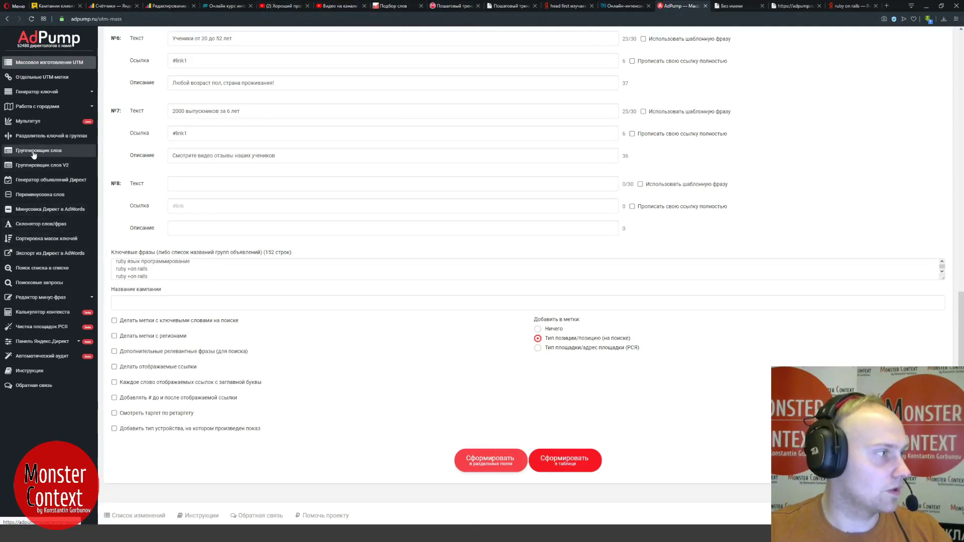
middle_click(35, 180)
left_click(734, 5)
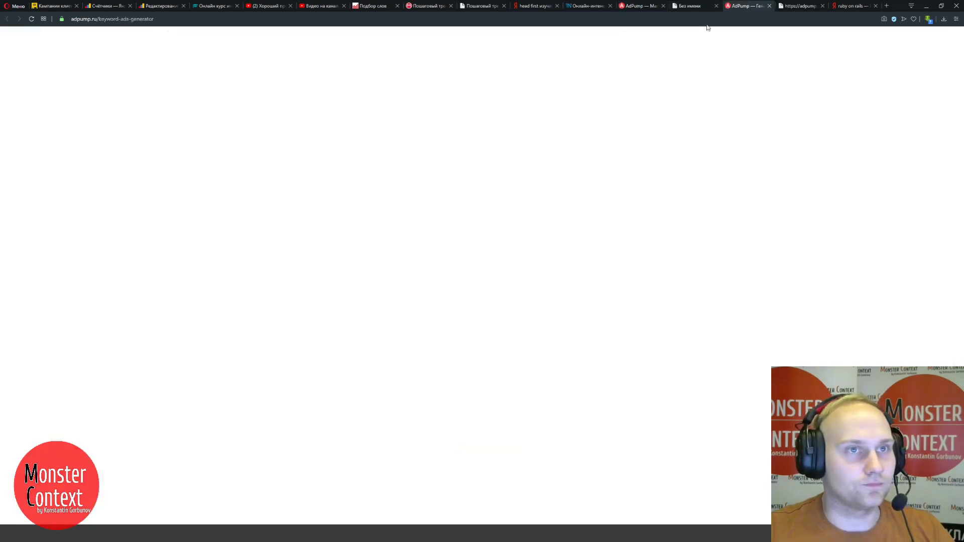
left_click(137, 104)
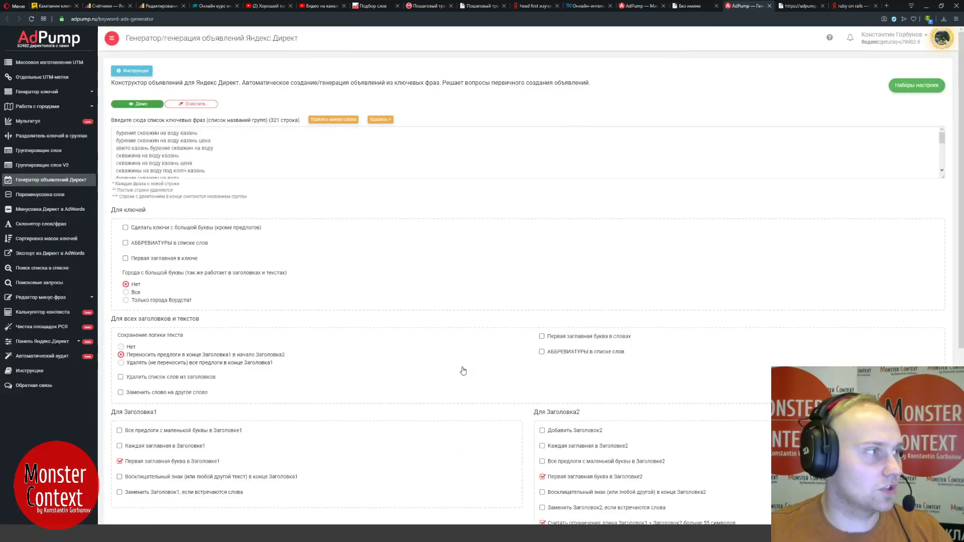
- Enable the additional columns for mobile and extra ads, and process the demo phrases
scroll(551, 321, "down", 3)
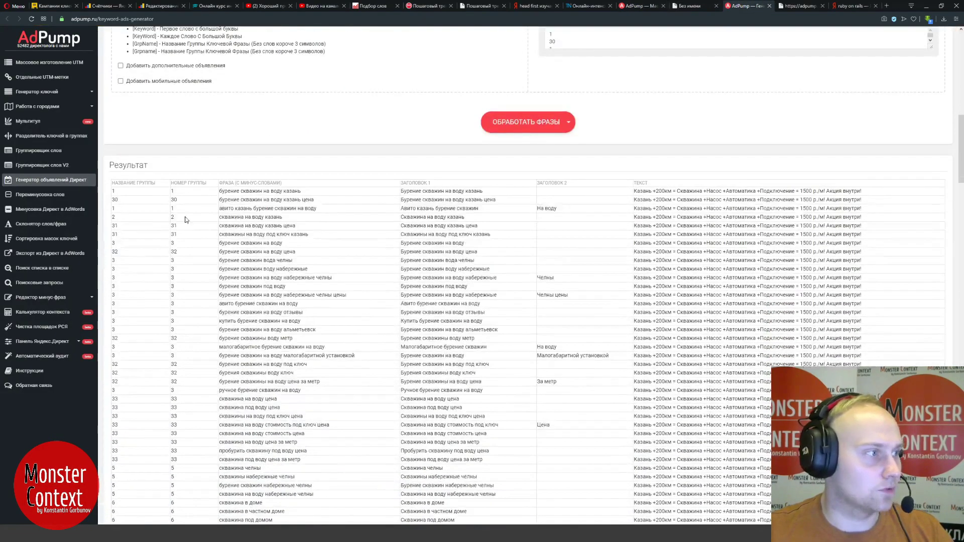
scroll(185, 218, "up", 4)
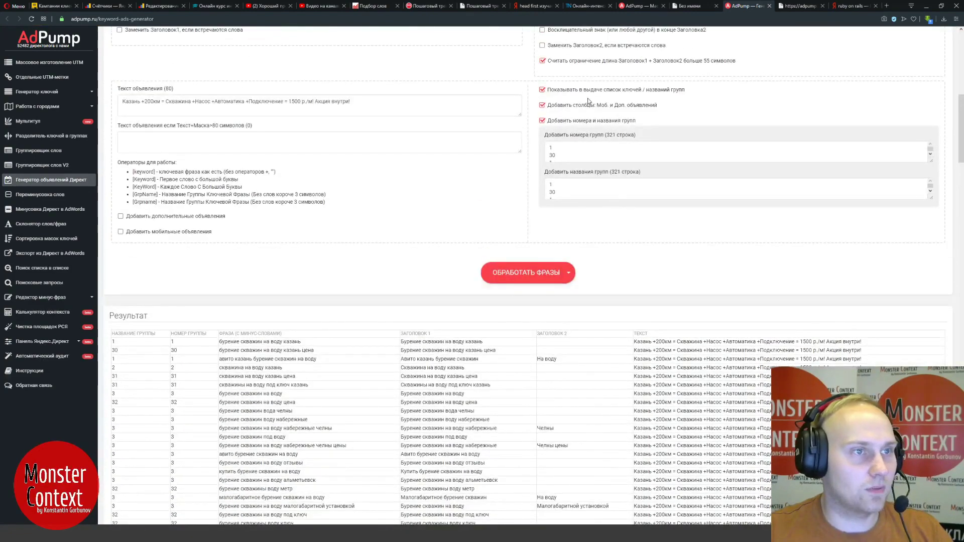
left_click(526, 272)
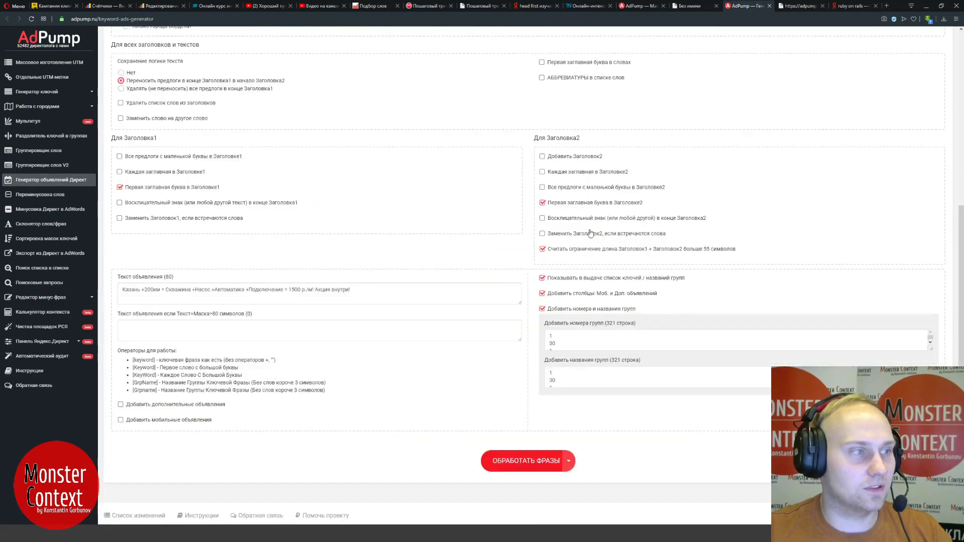
scroll(99, 196, "up", 3)
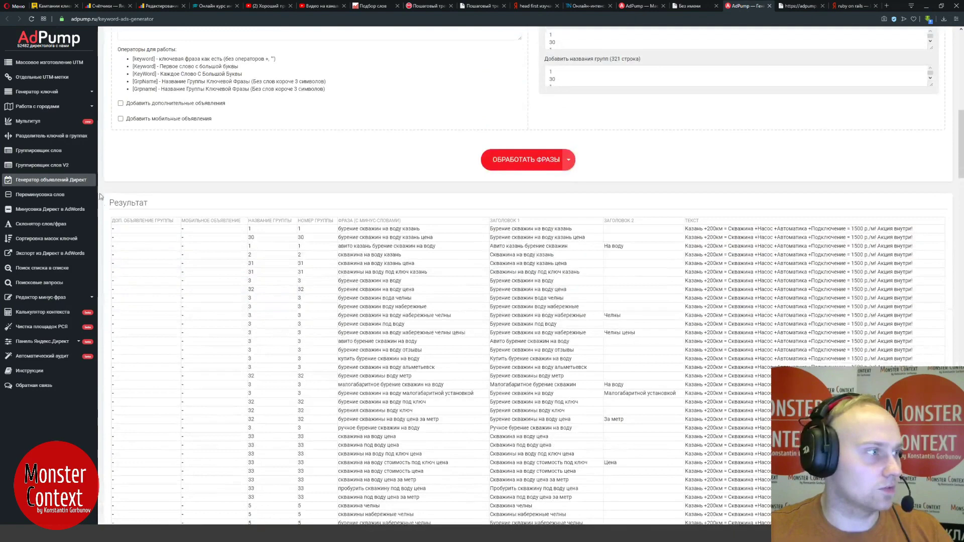
- Copy the header "Доп. объявление группы" from the generated results into cell R1C1 of the Excel sheet
triple_click(120, 219)
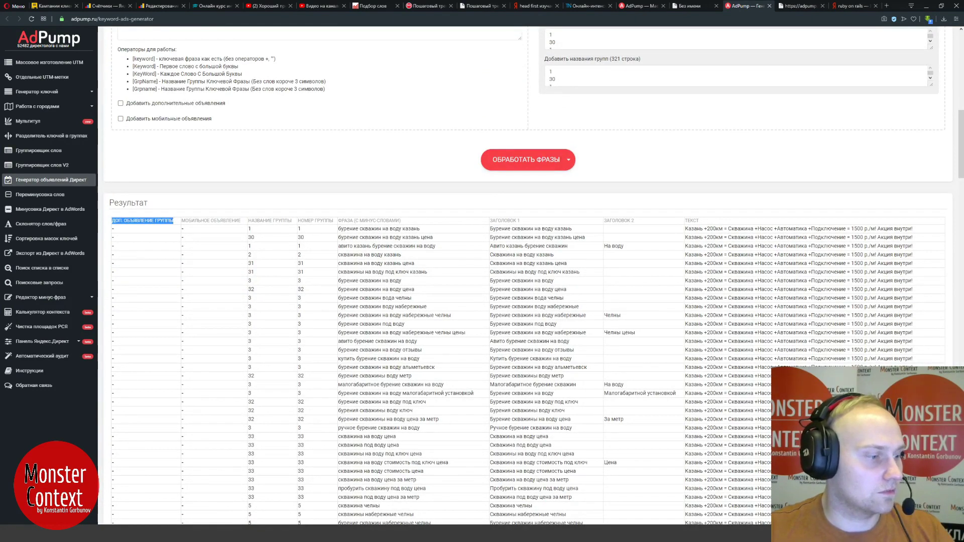
left_click(231, 533)
left_click(107, 119)
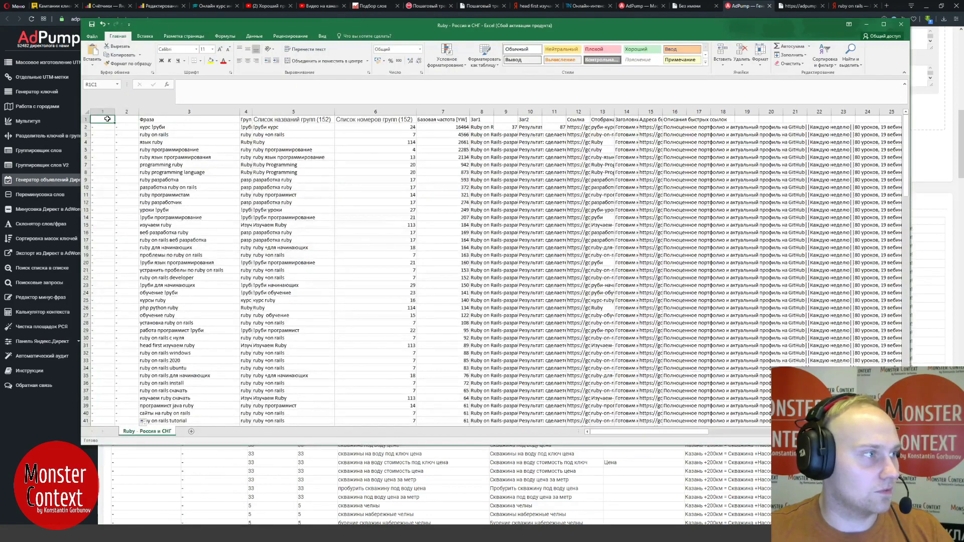
type("Доп. объявление группы")
- Return to the AdPump generator and output the processed phrases as a table on a separate page
key("alt+Tab")
left_click(169, 254)
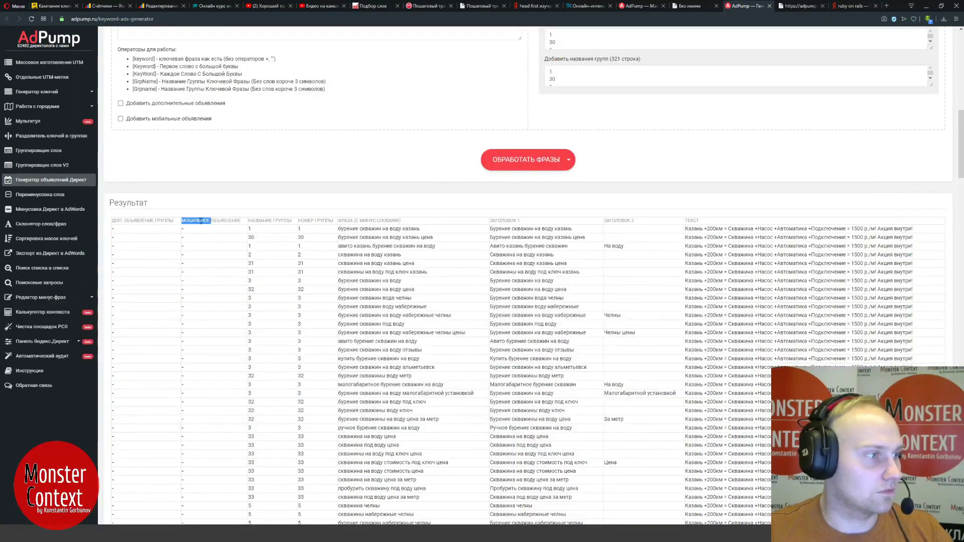
triple_click(201, 221)
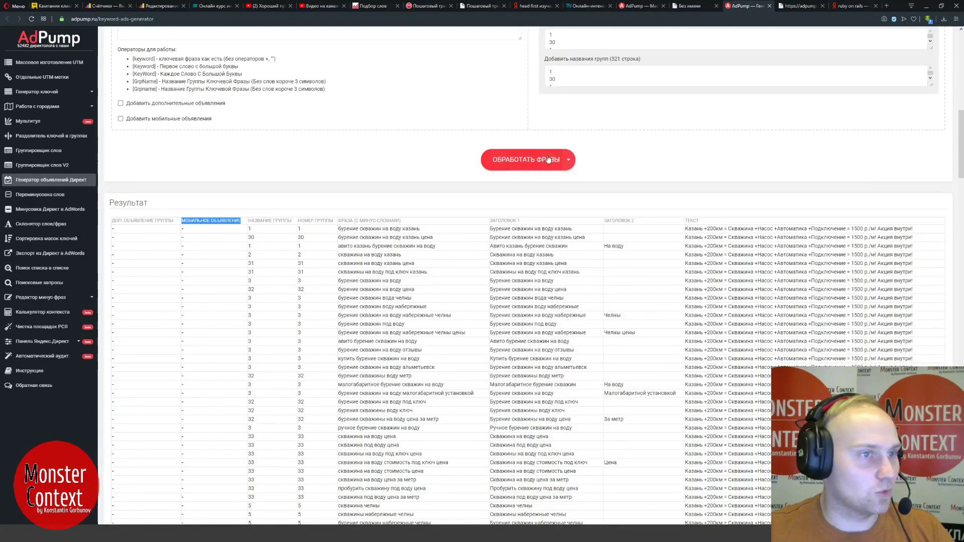
left_click(569, 159)
left_click(535, 183)
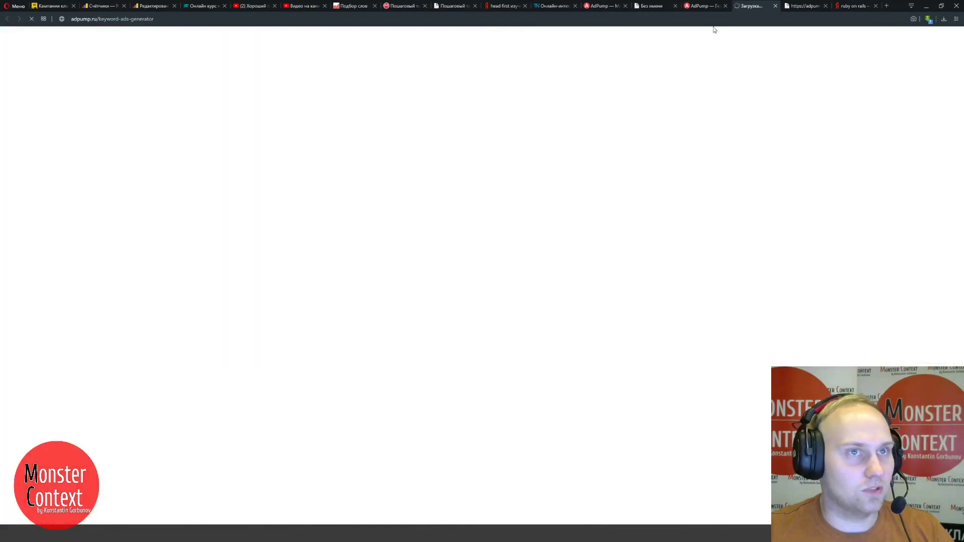
- Copy the header "Мобильное объявление" from the generated table into cell R1C2 of the Excel sheet, using the destination formatting
double_click(102, 34)
triple_click(102, 34)
key("ctrl+c")
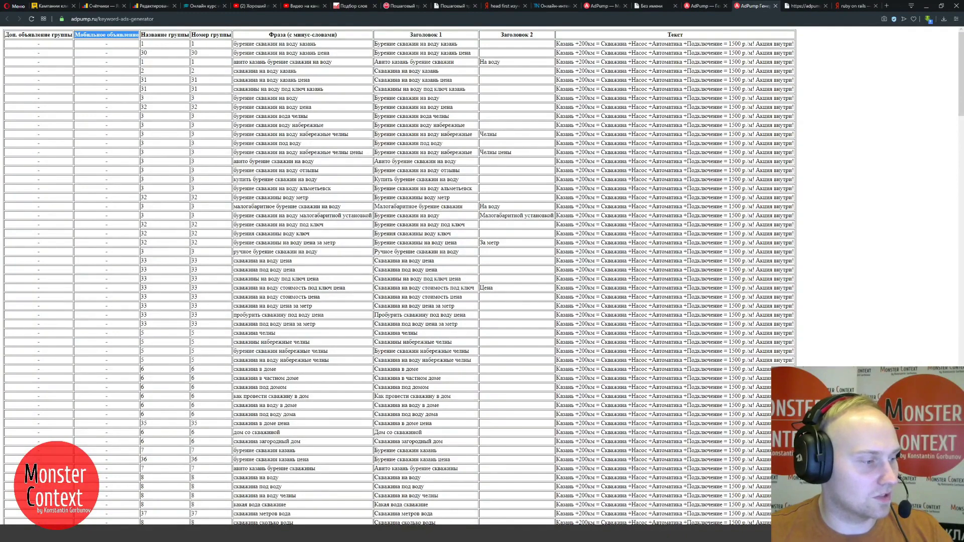
key("alt+Tab")
left_click(130, 123)
key("ctrl+v")
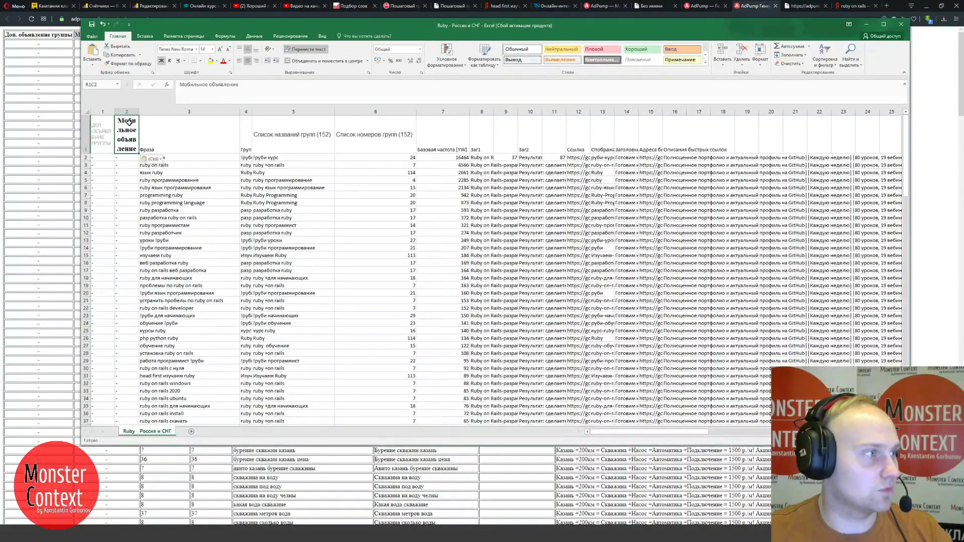
left_click(146, 158)
left_click(158, 178)
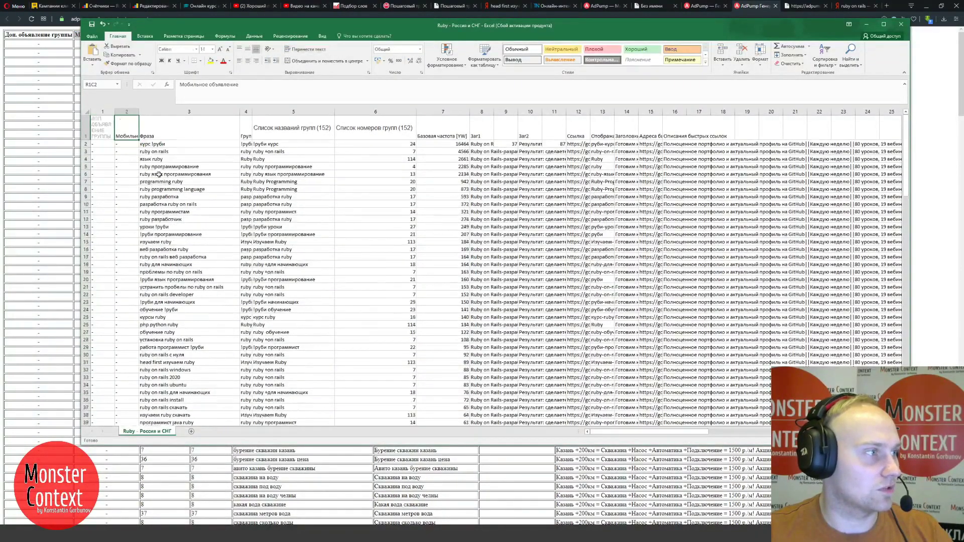
- Replace the R1C1 header in Excel with "Доп. объявление группы" from the generated table, using the destination formatting
key("alt+Tab")
triple_click(35, 35)
key("ctrl+c")
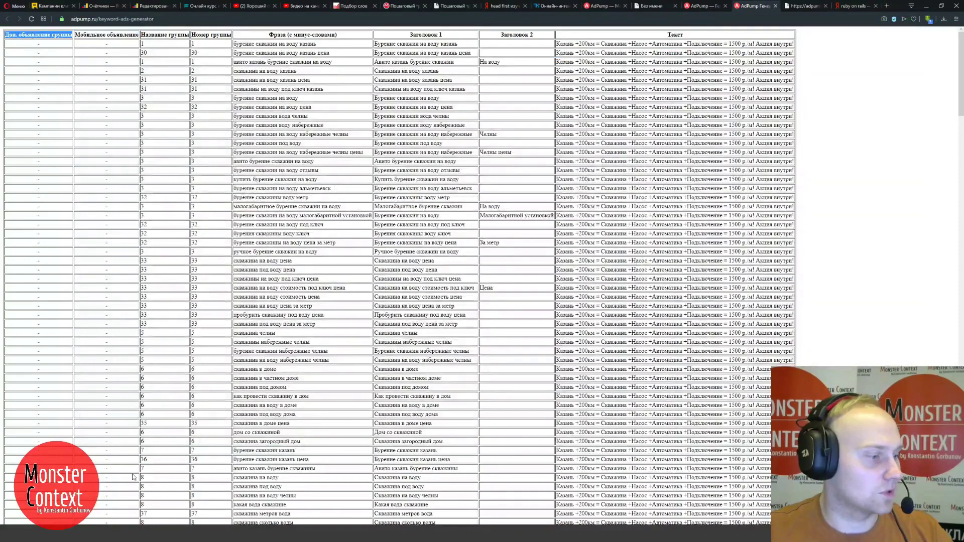
key("alt+Tab")
left_click(103, 116)
key("ctrl+v")
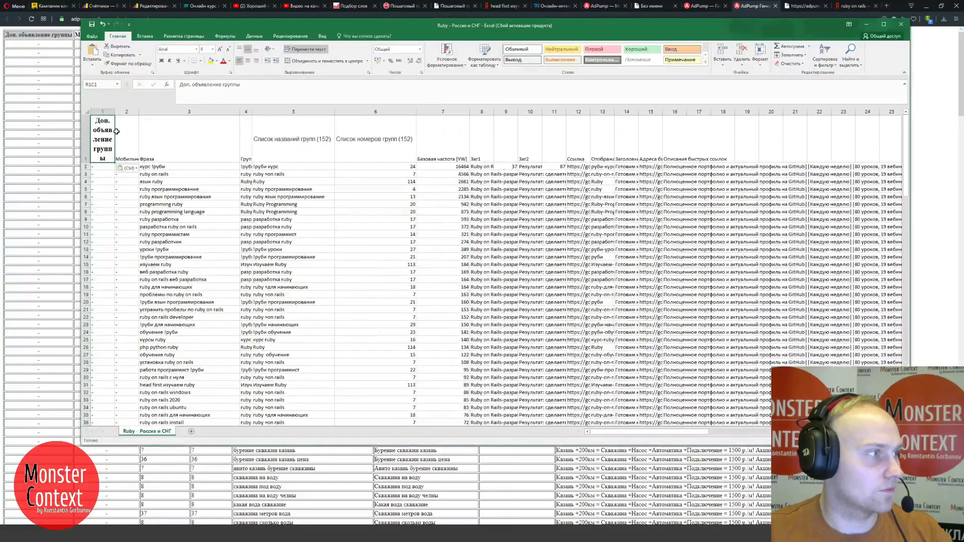
left_click(132, 169)
left_click(136, 192)
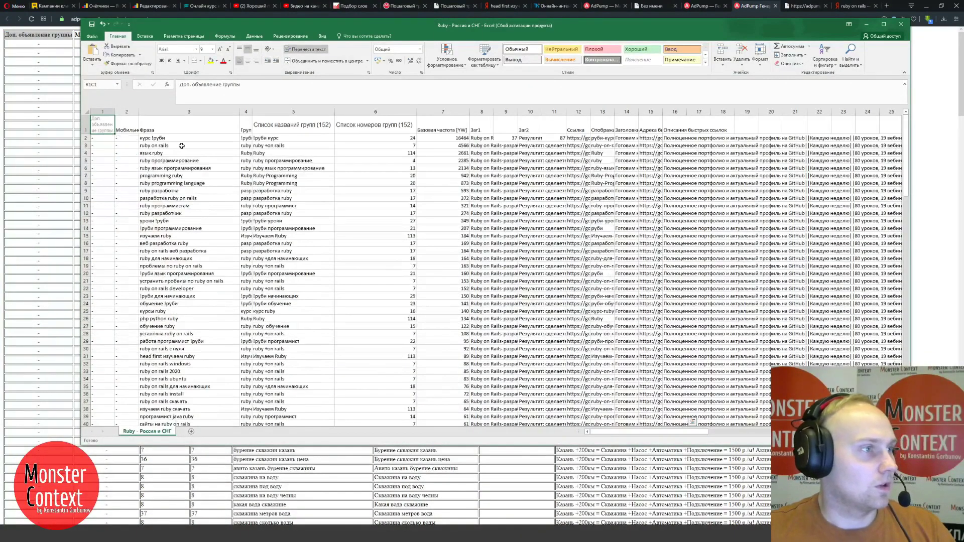
- Copy the whole phrase table through the quick-link descriptions column, and import it from the clipboard in Direct Commander
key("ctrl+shift+End")
left_click_drag(908, 296, 876, 120)
key("ctrl+c")
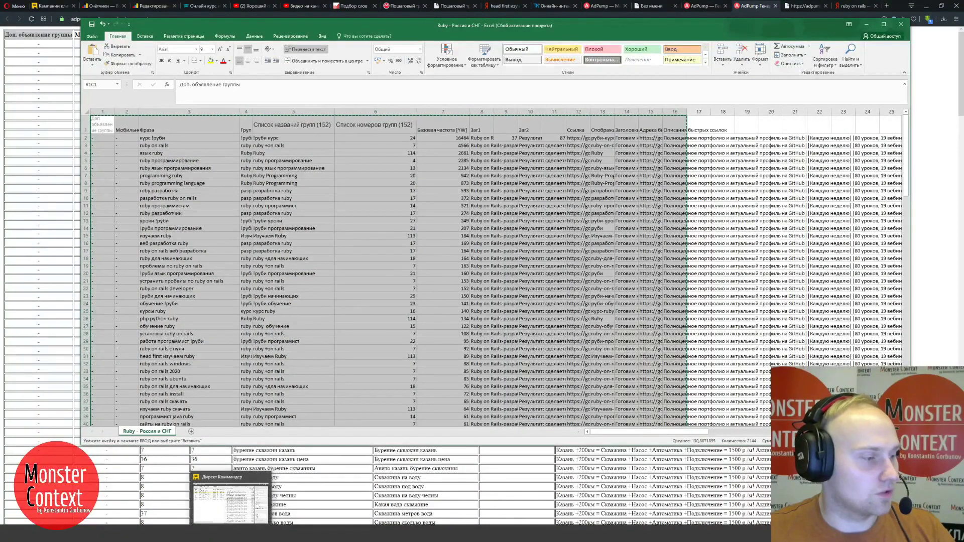
left_click(231, 533)
left_click(249, 83)
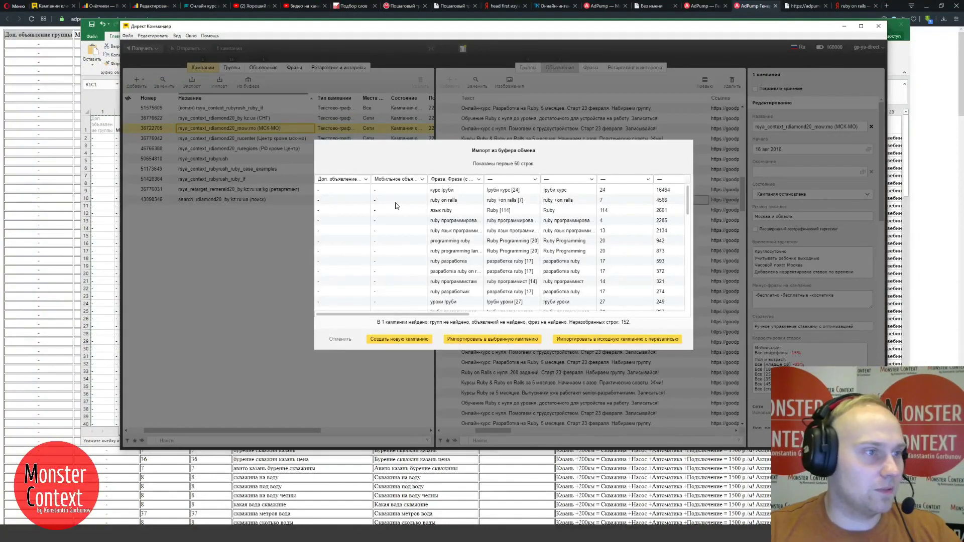
- Map the import column containing group names without bracketed numbers to "Название группы"
left_click(514, 182)
left_click(563, 182)
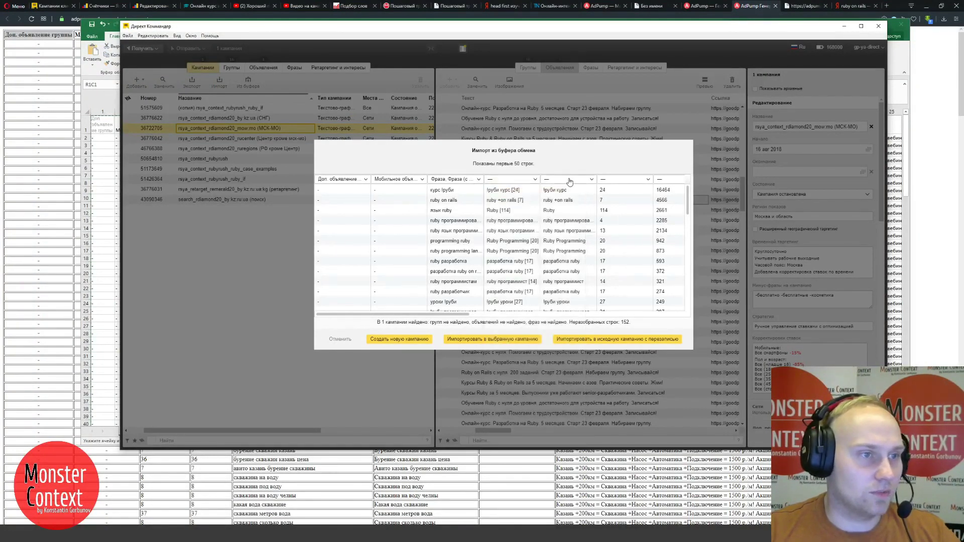
left_click(569, 182)
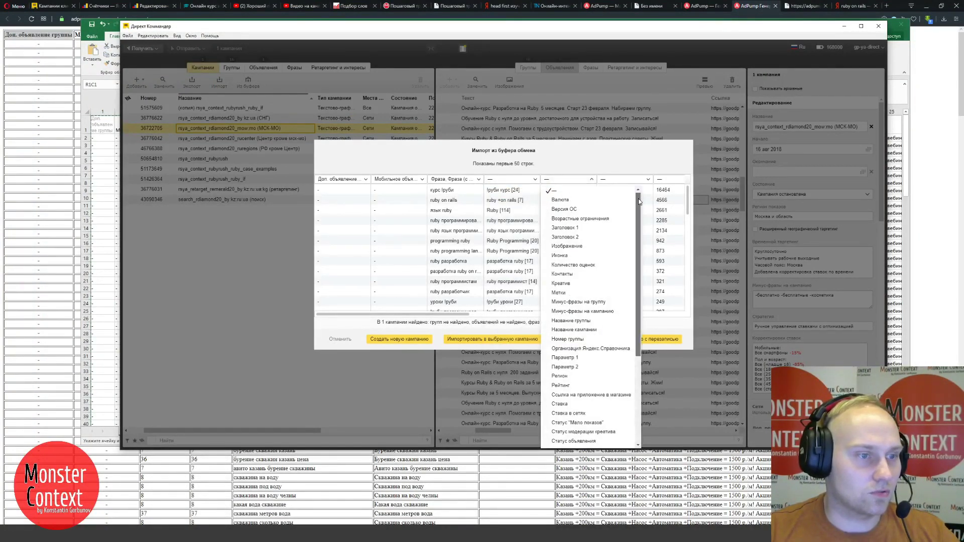
left_click_drag(639, 199, 639, 211)
left_click(577, 303)
- Map the import column containing the group numbers to "Номер группы"
left_click(622, 180)
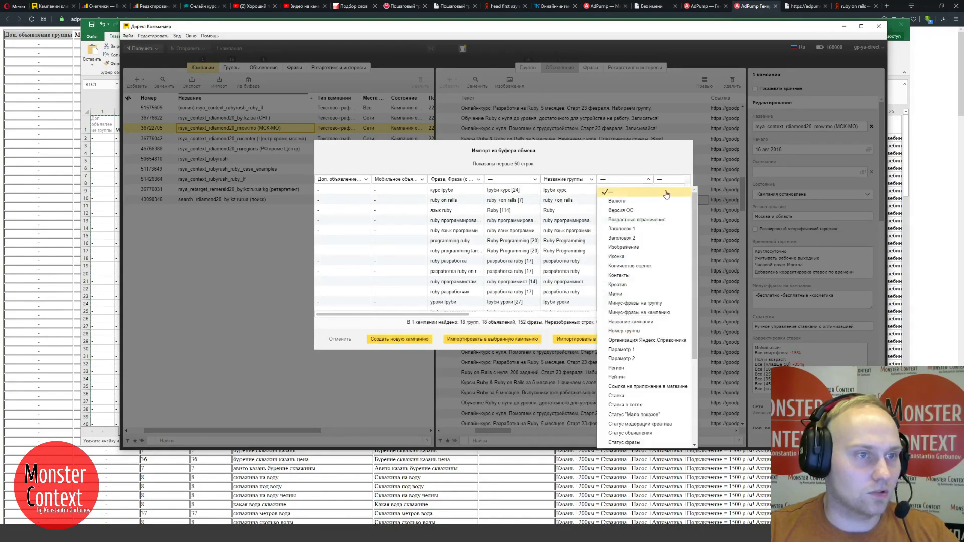
scroll(647, 232, "down", 3)
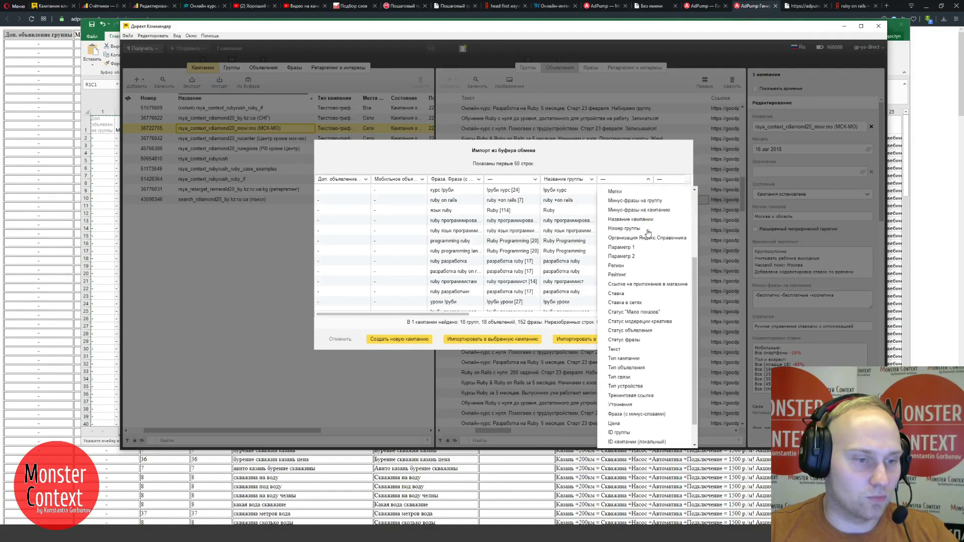
left_click(642, 256)
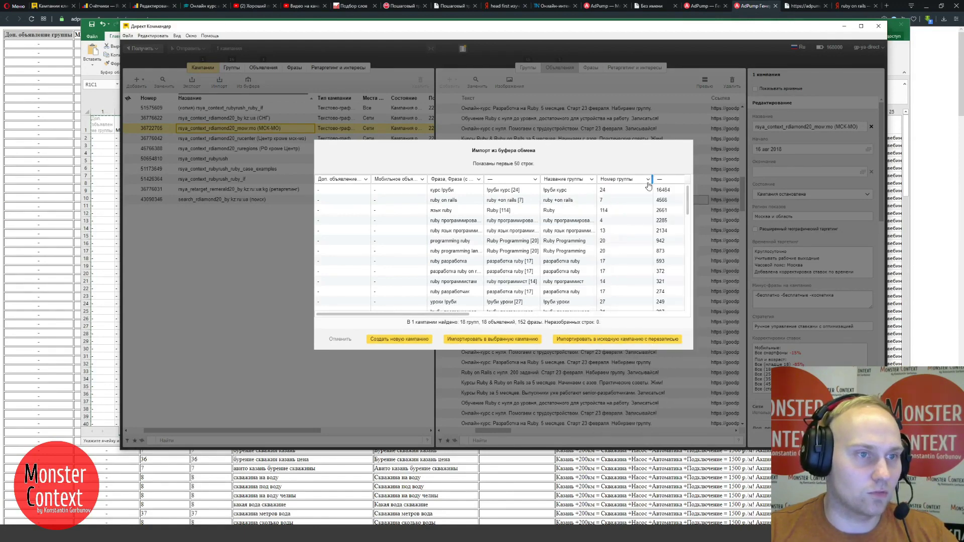
- Map the "Ruby on Rails-разработчик" import column to "Заголовок 1" and the "Результат: сделаете" column to "Заголовок 2"
left_click_drag(397, 315, 486, 314)
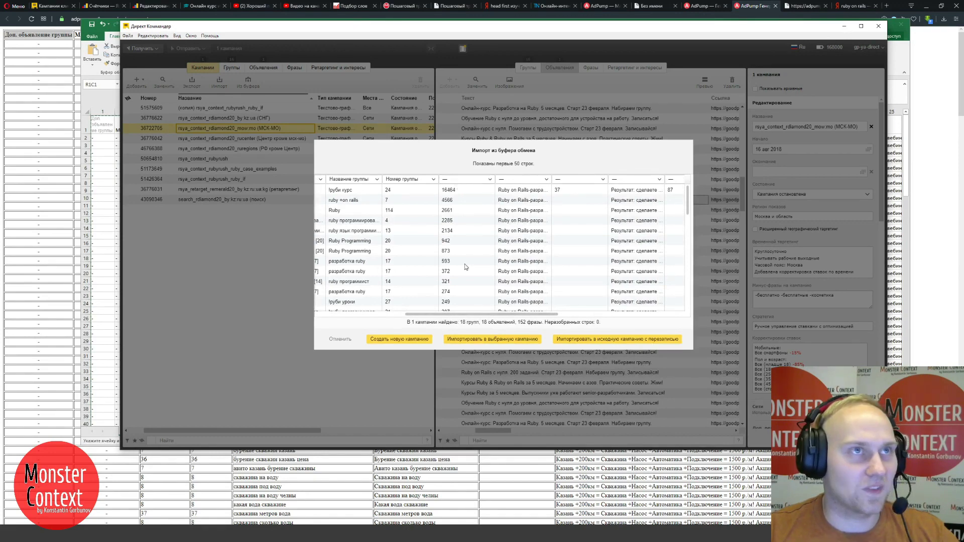
left_click_drag(472, 312, 500, 315)
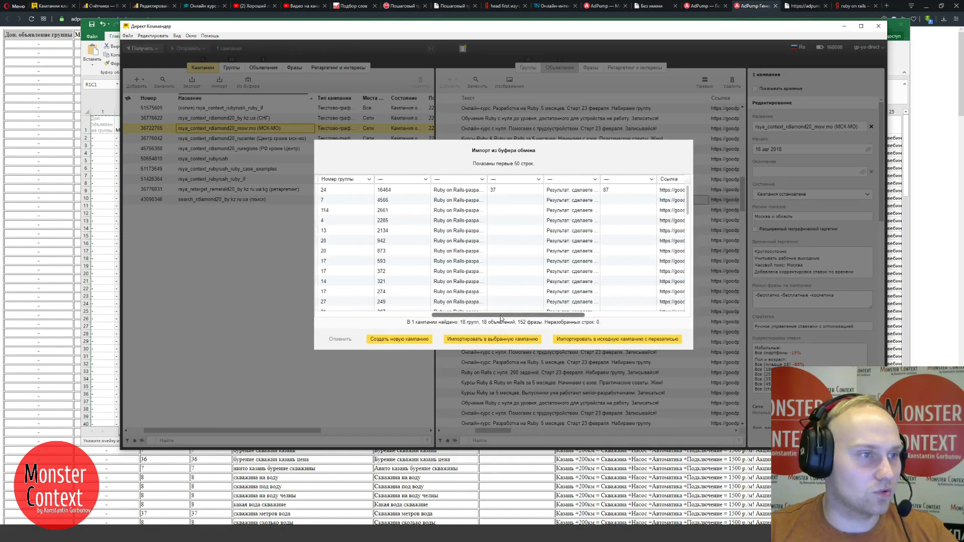
left_click(461, 180)
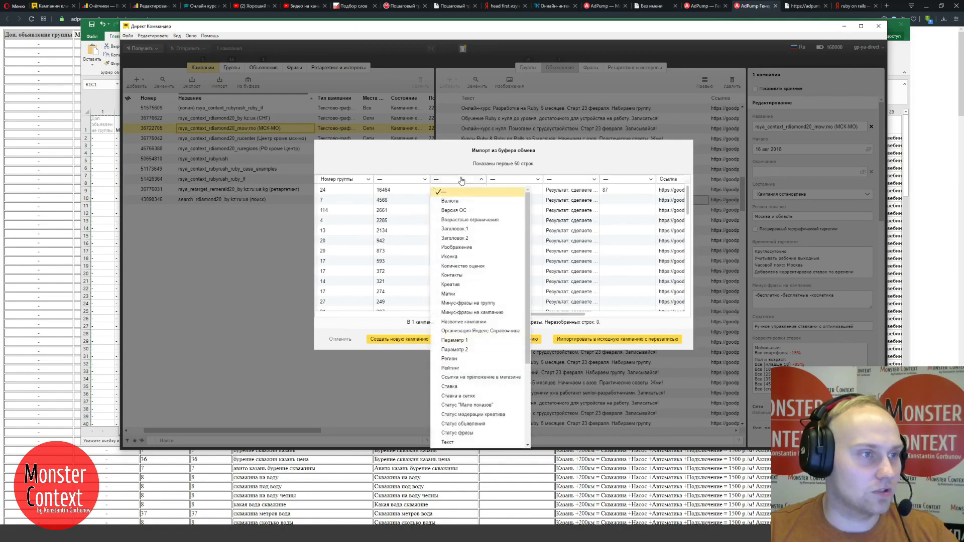
left_click(472, 217)
left_click(566, 181)
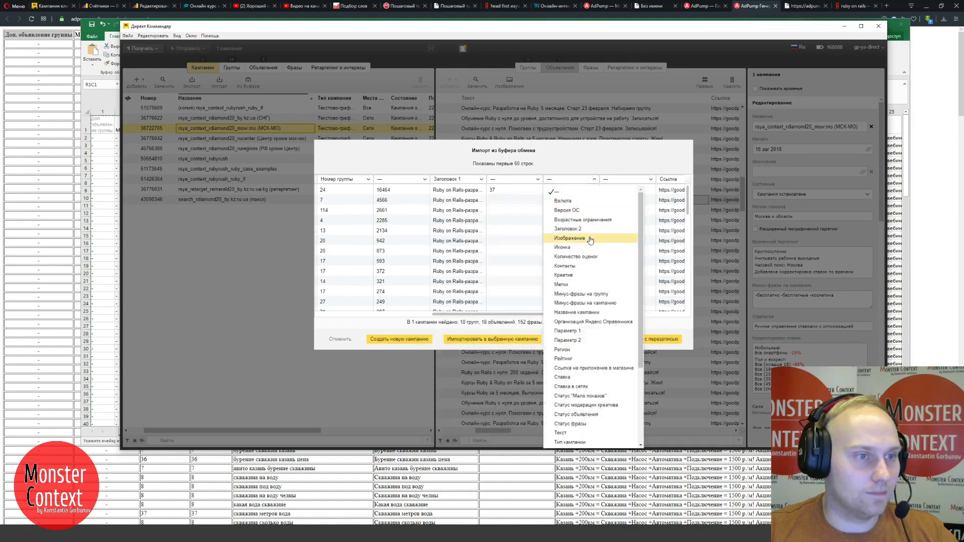
left_click(609, 227)
- Import the mapped clipboard data as a new campaign and continue past the import results
left_click_drag(473, 315, 596, 322)
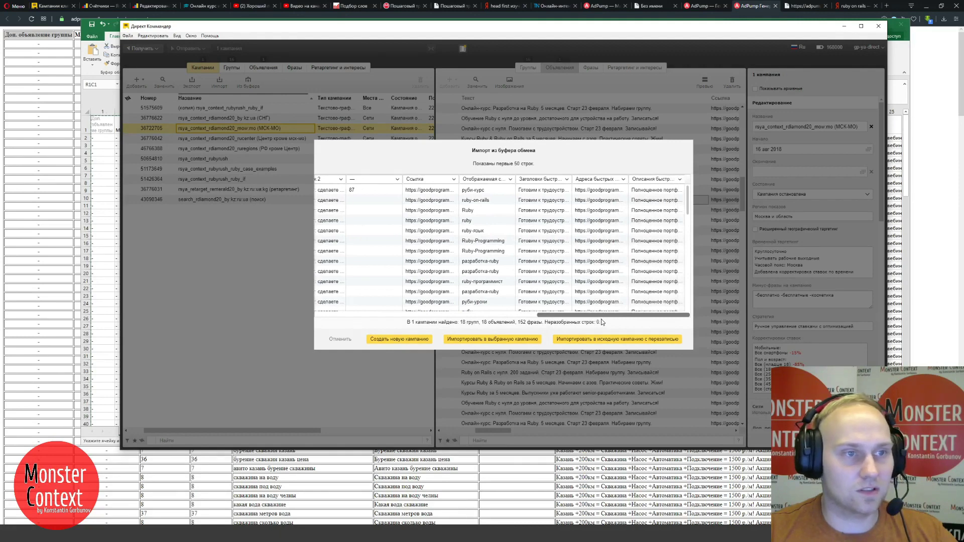
left_click(397, 340)
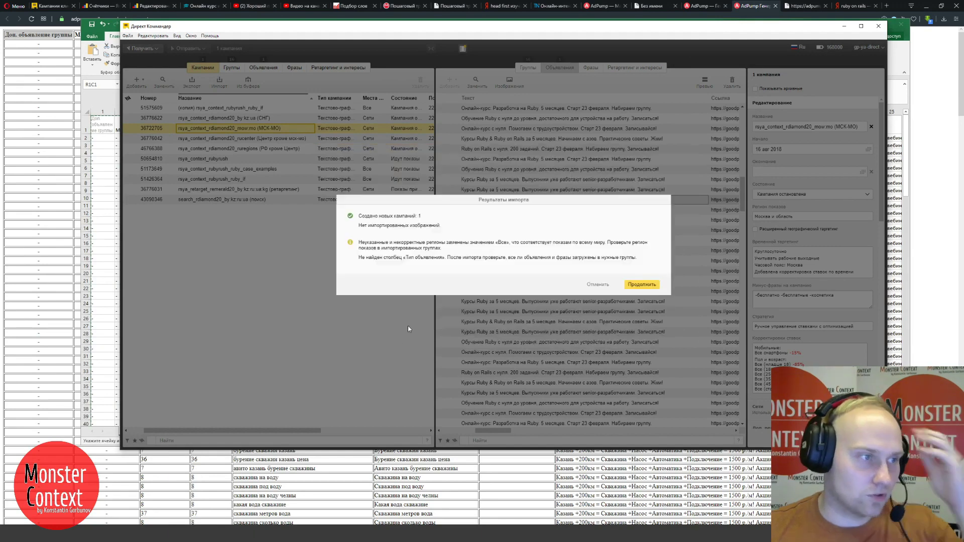
left_click(641, 284)
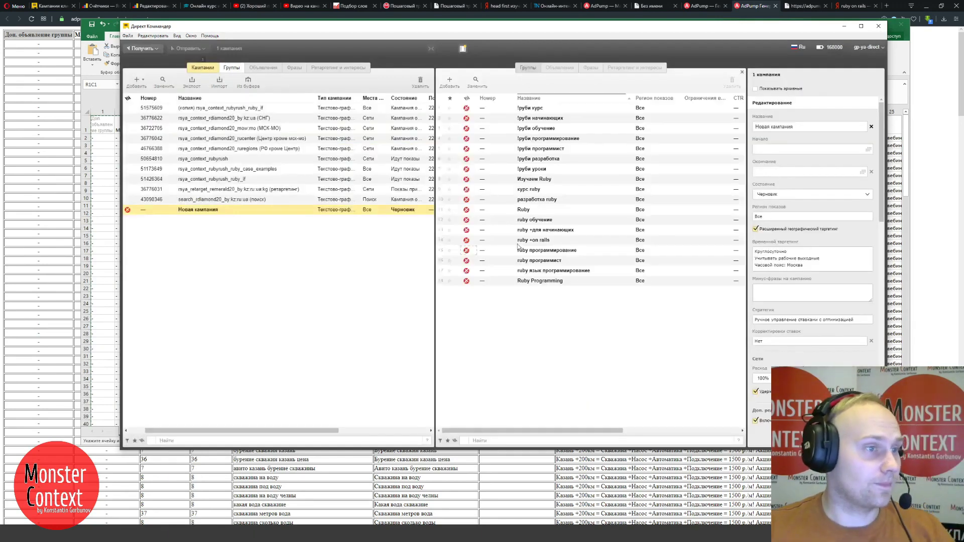
- Select all groups in the new campaign, followed by all of their ads and all of their phrases
left_click(538, 201)
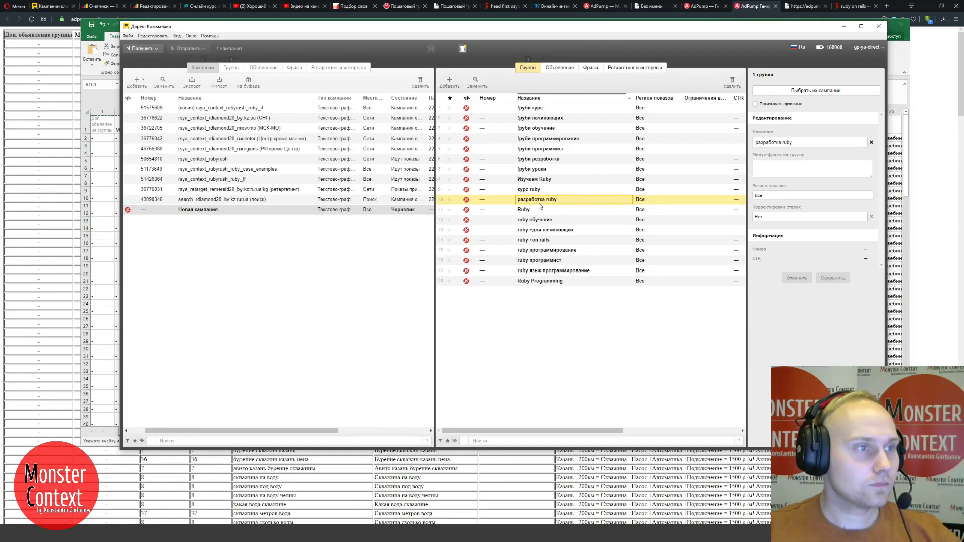
left_click(509, 152)
key("ctrl+a")
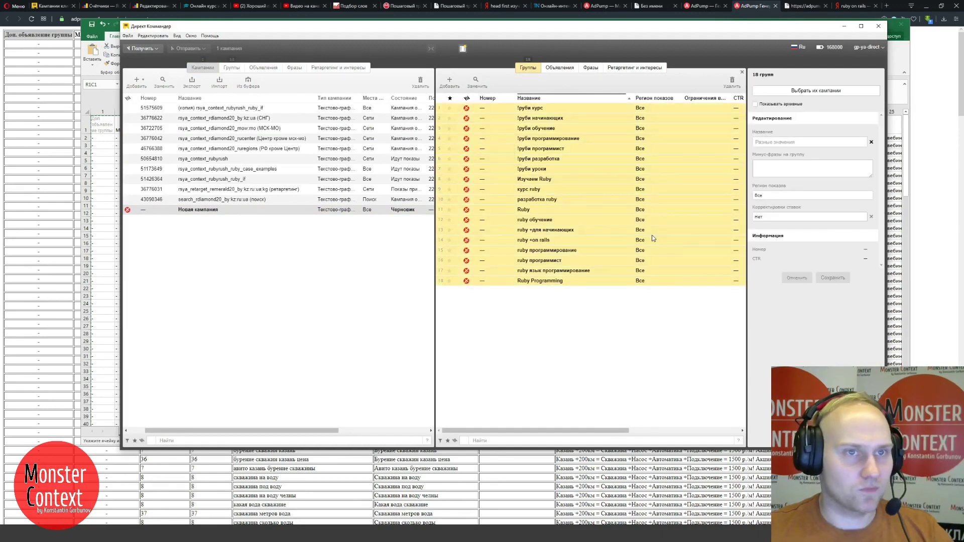
left_click(549, 70)
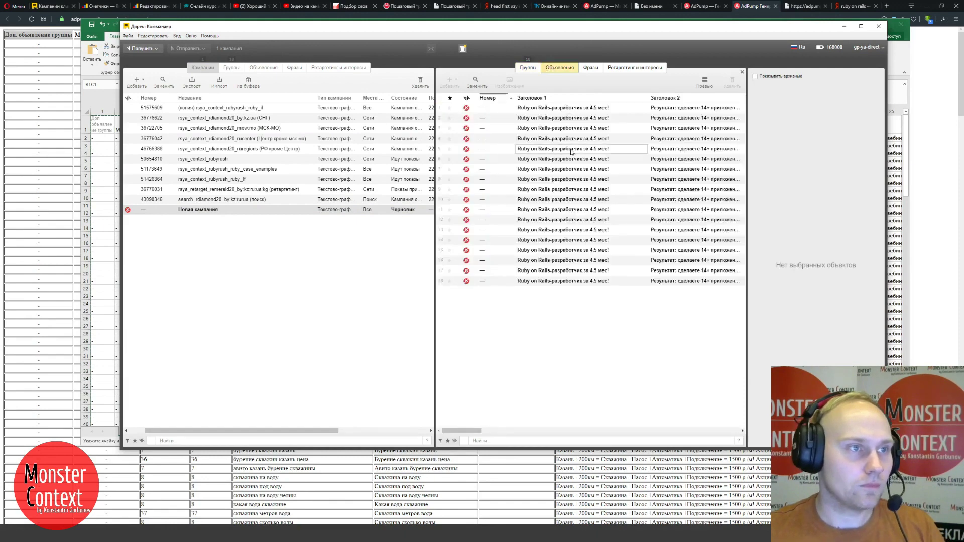
left_click(572, 149)
key("ctrl+a")
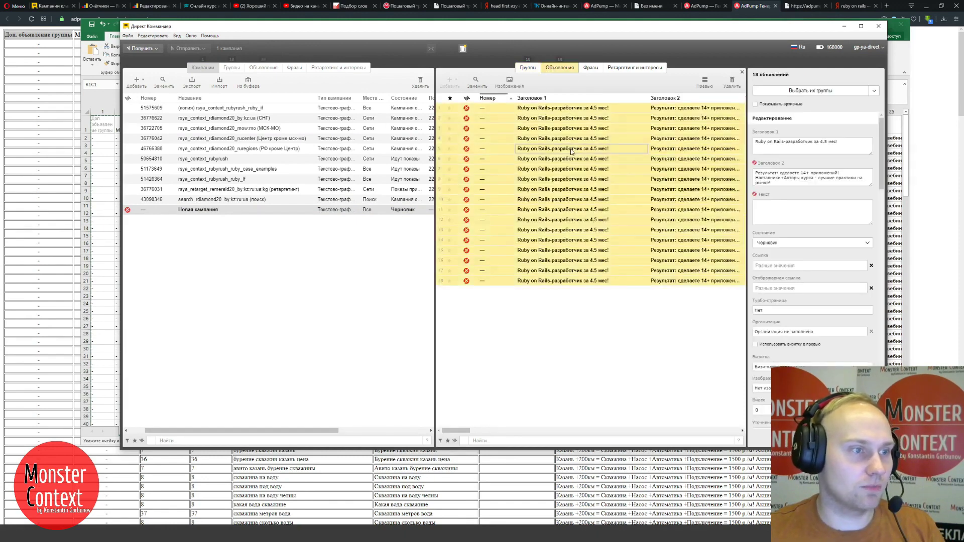
left_click(591, 68)
left_click(570, 138)
key("ctrl+a")
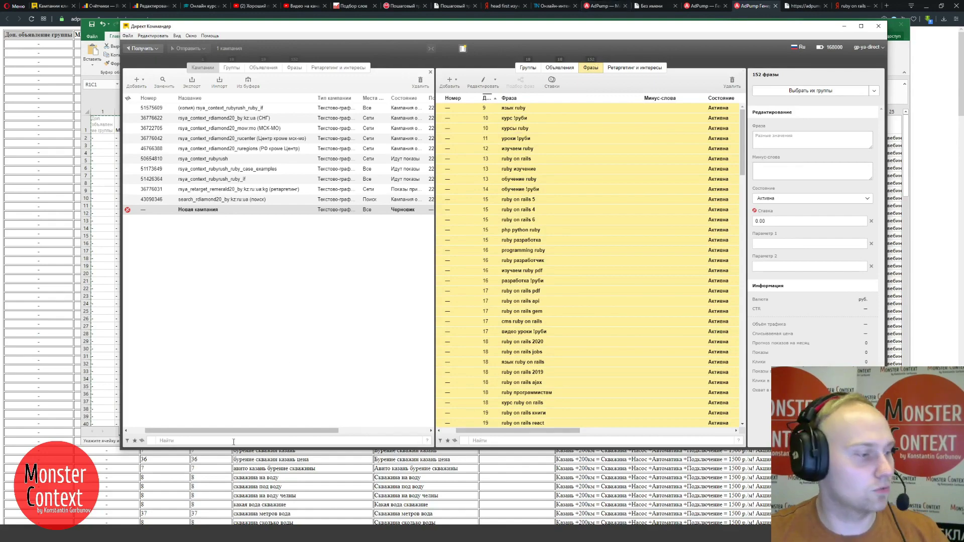
- Check the last row of the Excel phrase table against the imported phrases, and return to Direct Commander
key("alt+Tab")
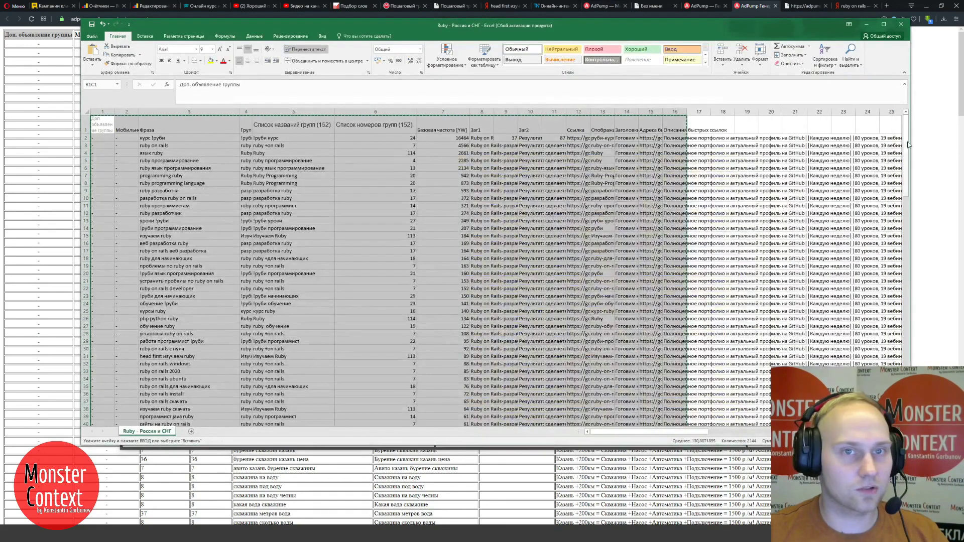
scroll(909, 142, "down", 20)
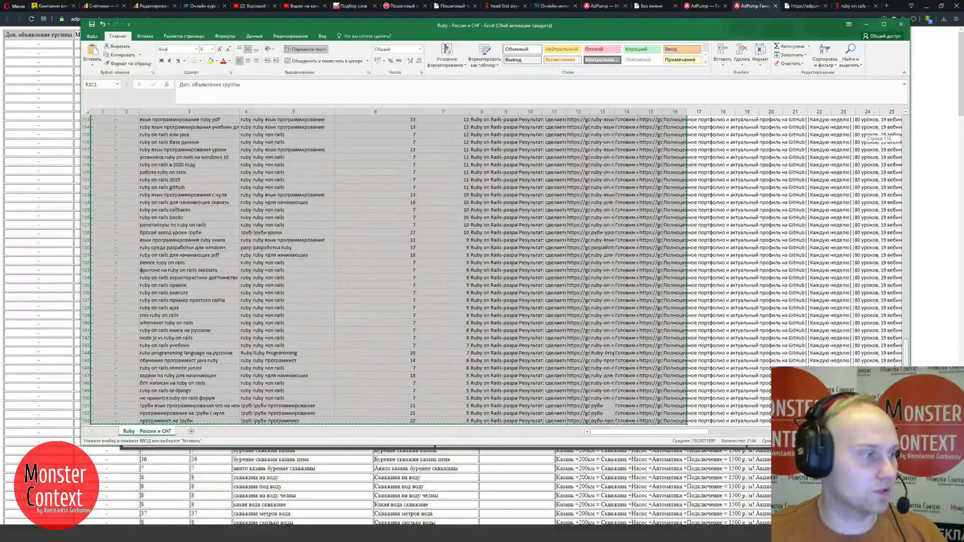
left_click_drag(905, 367, 905, 139)
left_click(866, 24)
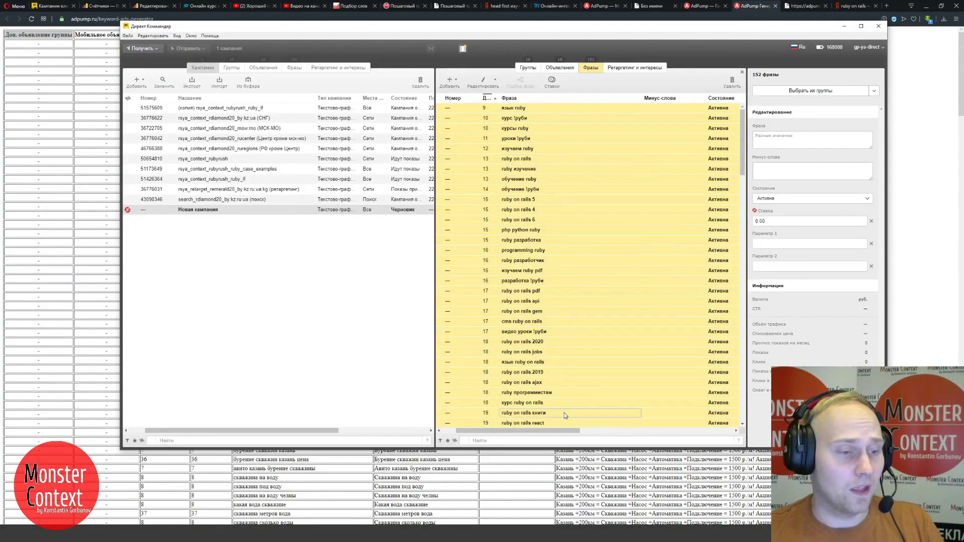
- Set the bid of all selected phrases in the new campaign to 5.00
left_click_drag(547, 431, 527, 429)
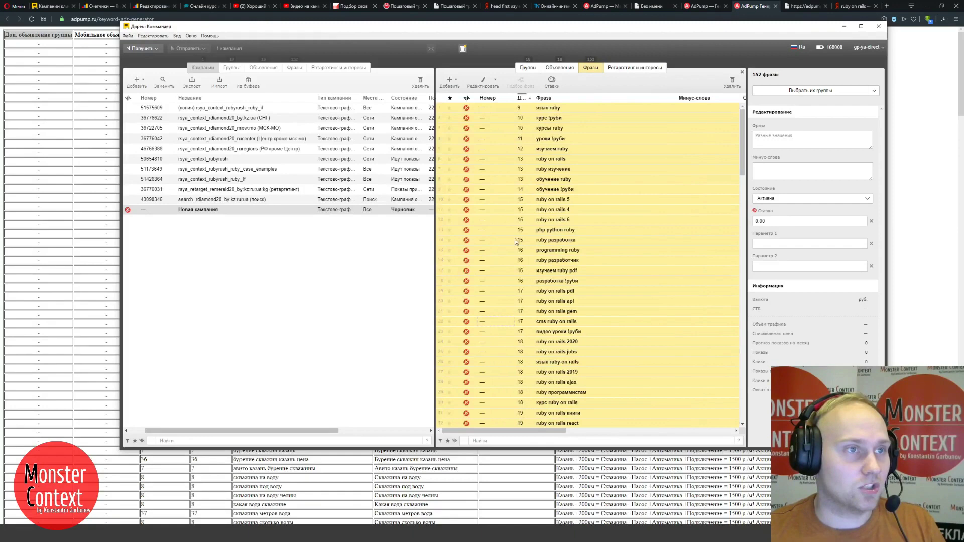
left_click(558, 69)
left_click(590, 68)
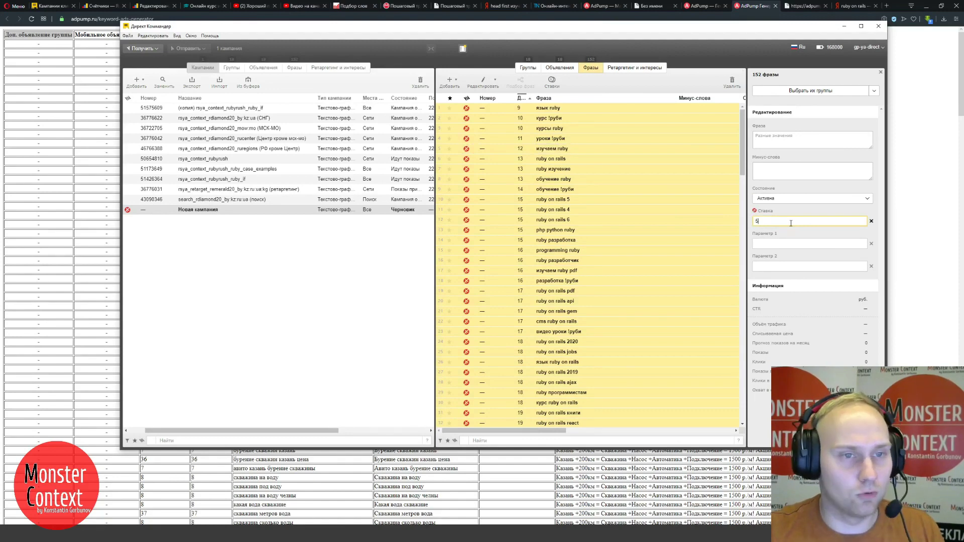
key("Return")
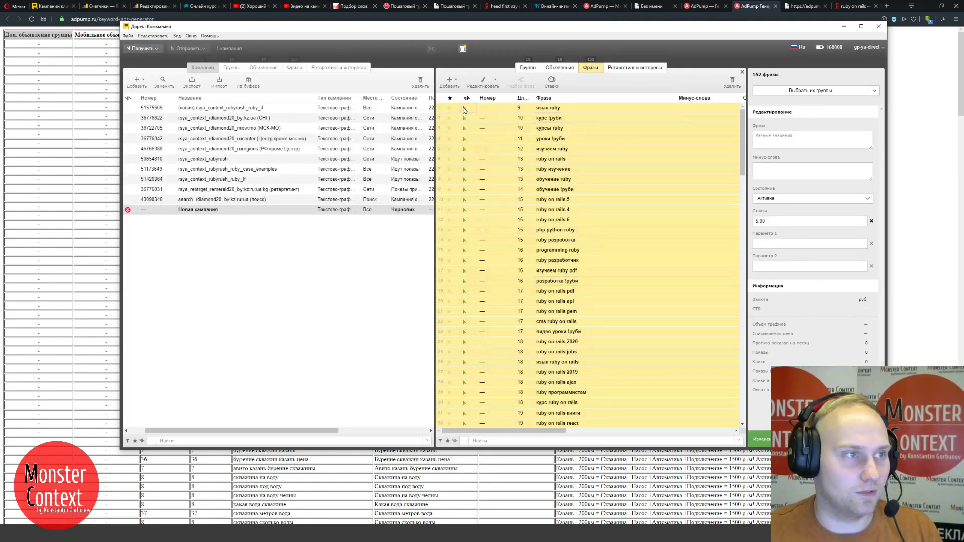
- Examine the error details of the new campaign's ads and their heading, text and display link columns
left_click_drag(505, 48, 400, 43)
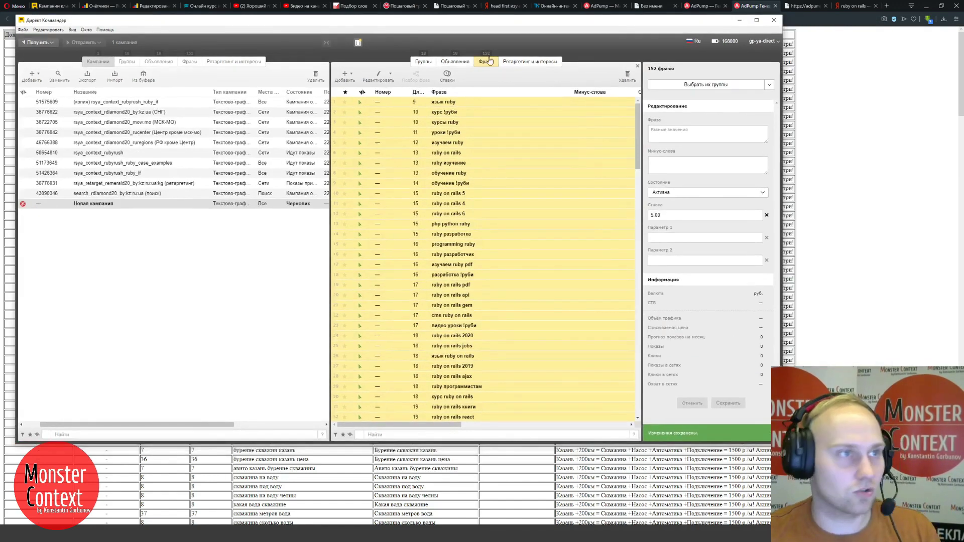
left_click(465, 62)
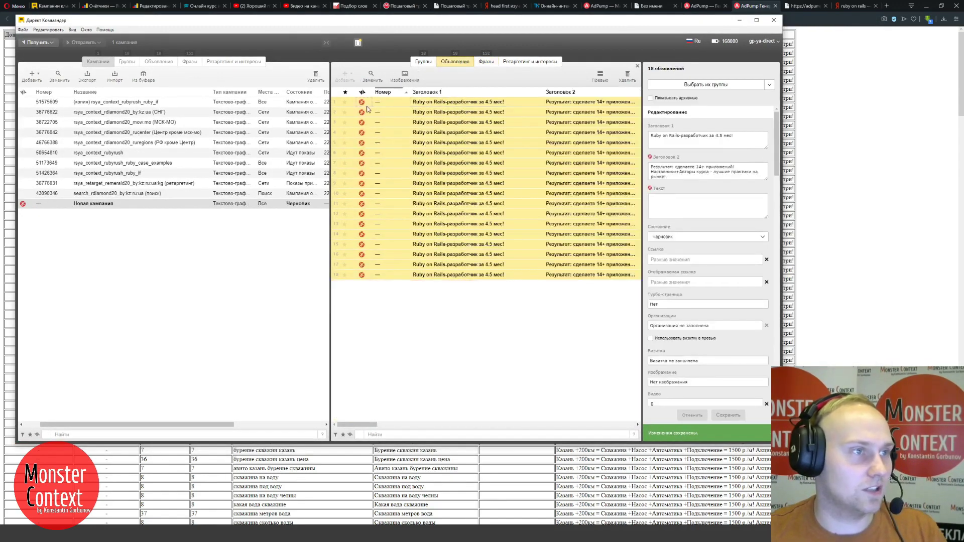
mouse_move(362, 110)
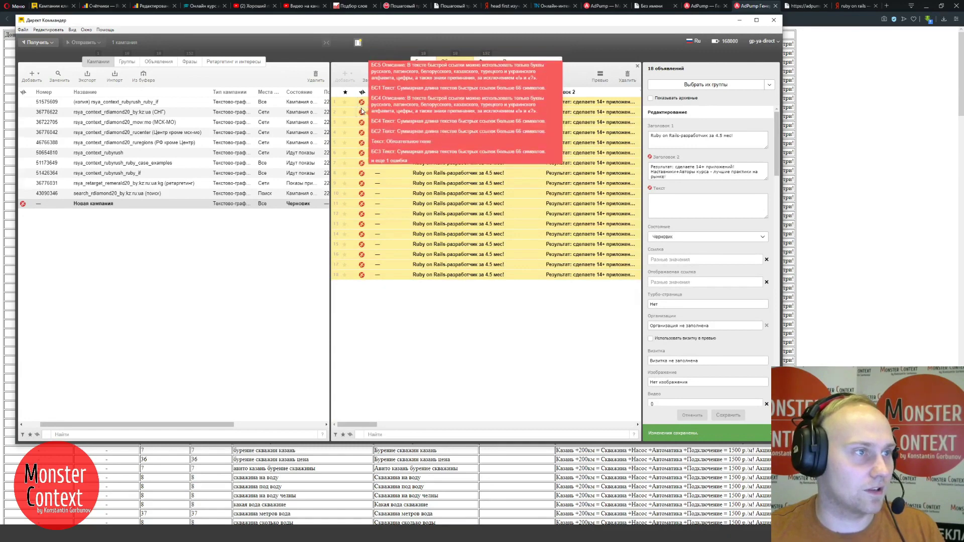
mouse_move(373, 424)
left_mouse_down()
mouse_move(401, 424)
mouse_move(372, 424)
left_mouse_up()
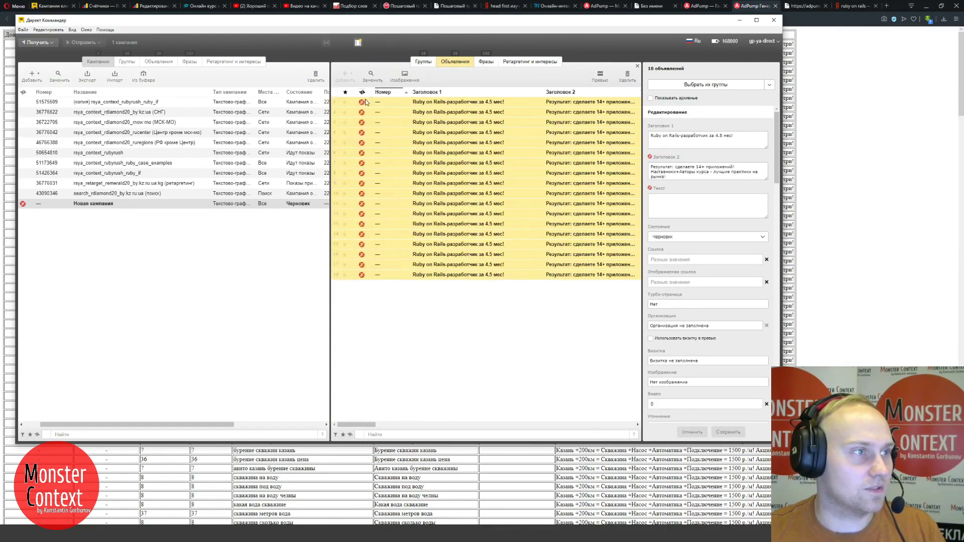
mouse_move(363, 104)
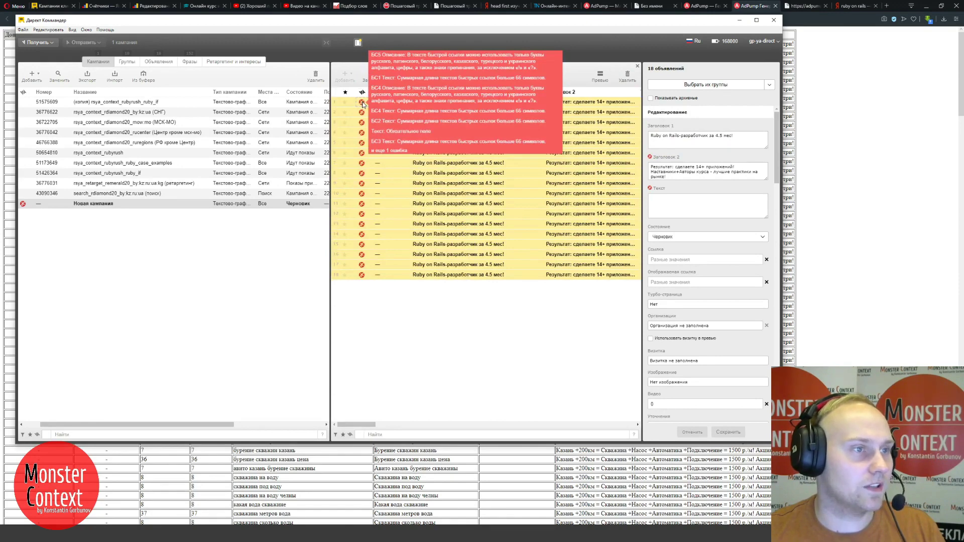
left_click_drag(372, 425, 397, 429)
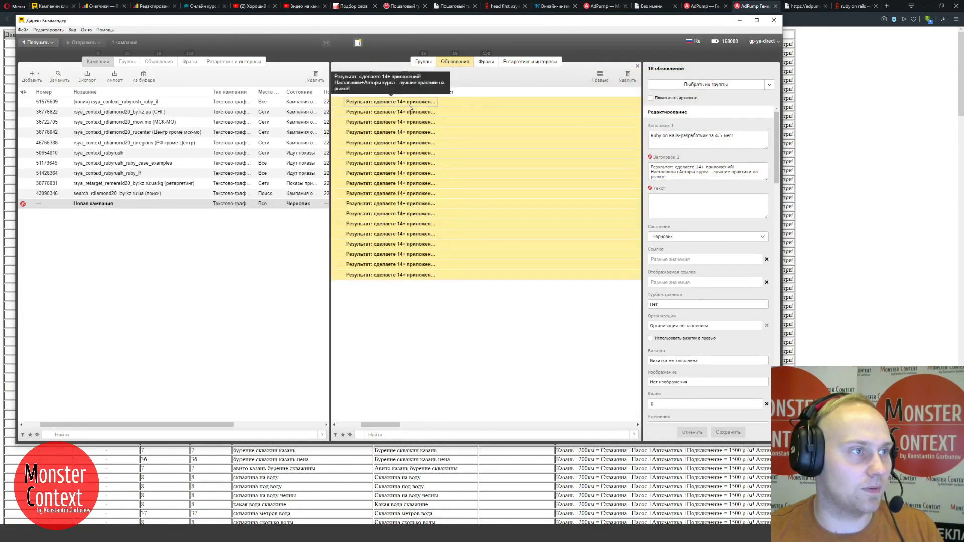
left_click(475, 104)
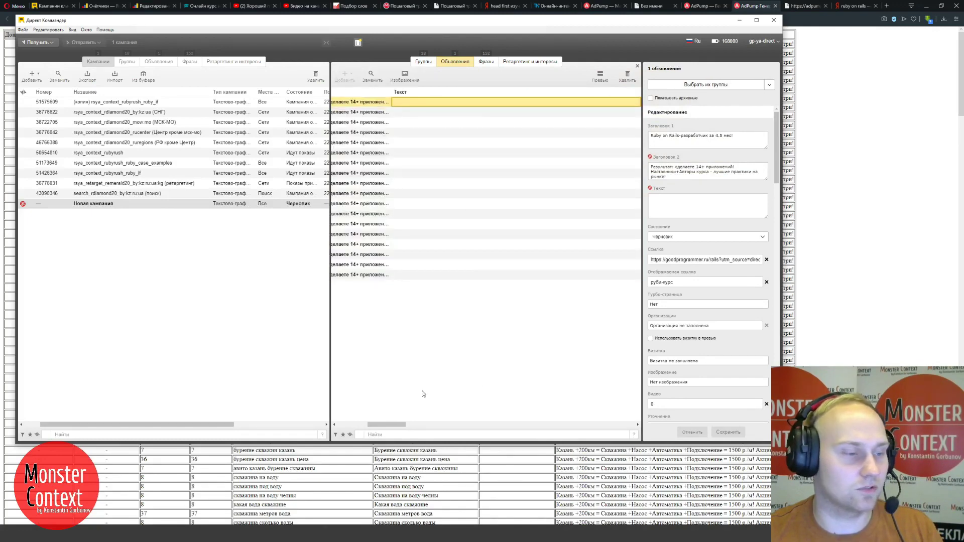
left_click_drag(385, 425, 429, 426)
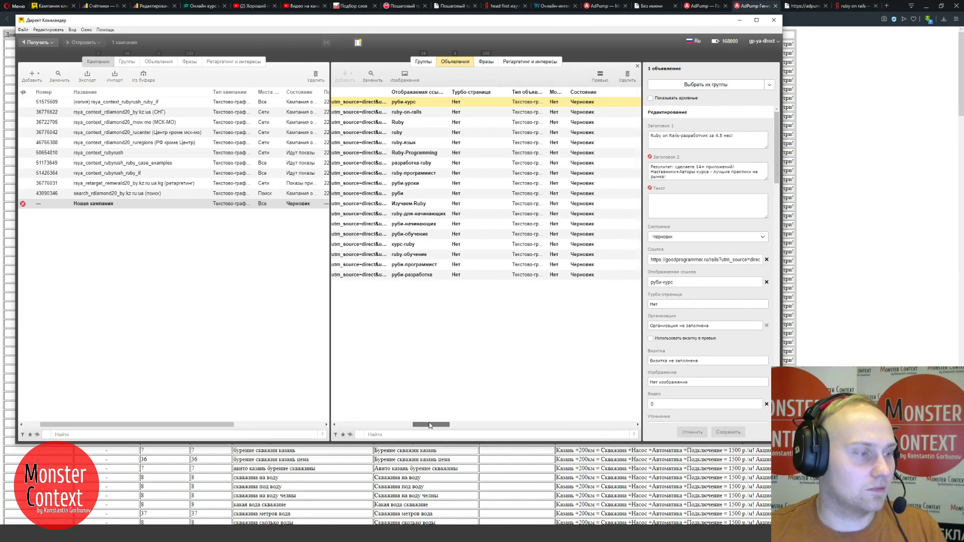
- Check the heading columns of the first phrase row in Excel, and return to Direct Commander
key("alt+Tab")
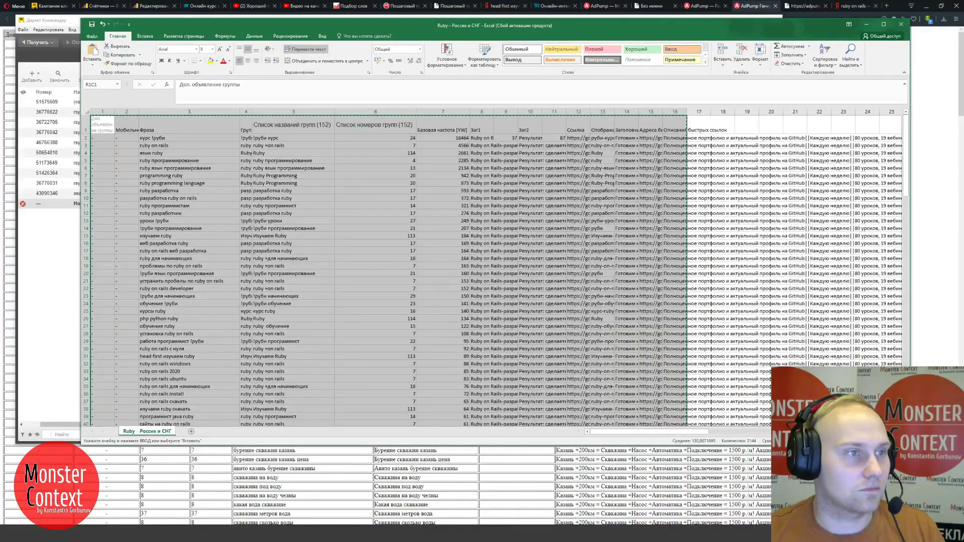
left_click(530, 137)
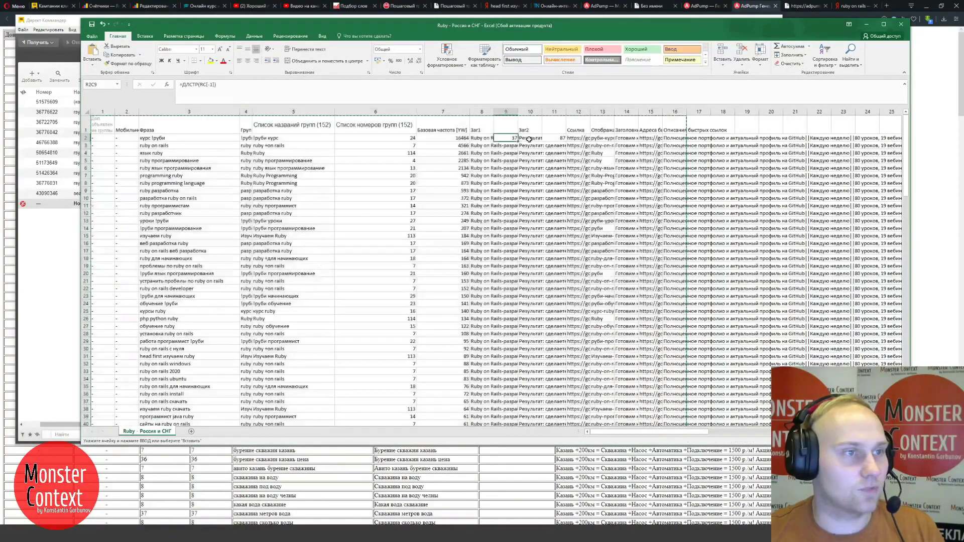
left_click(868, 24)
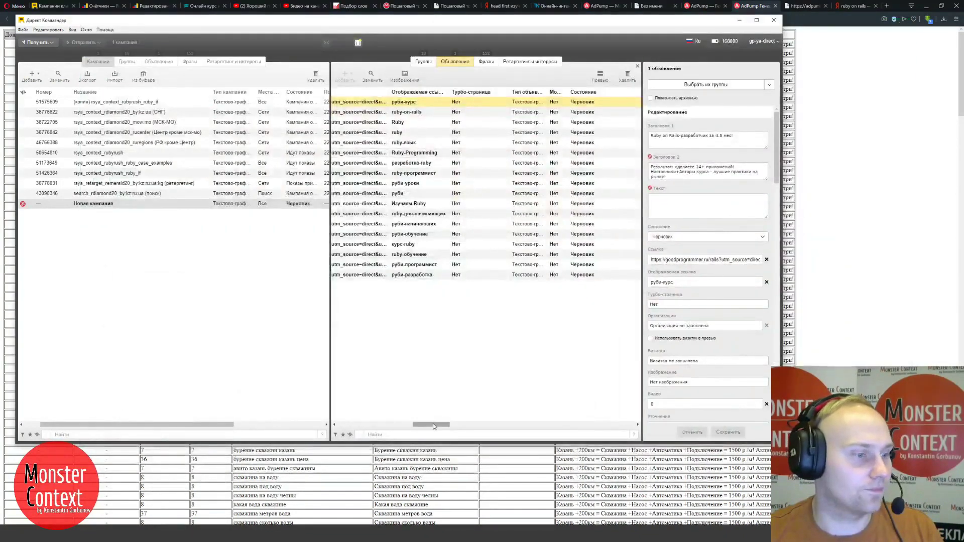
- Move the first ad's "Результат: сделаете 14+ приложений!…" sentence from "Заголовок 2" to "Текст"
left_click_drag(434, 426, 361, 426)
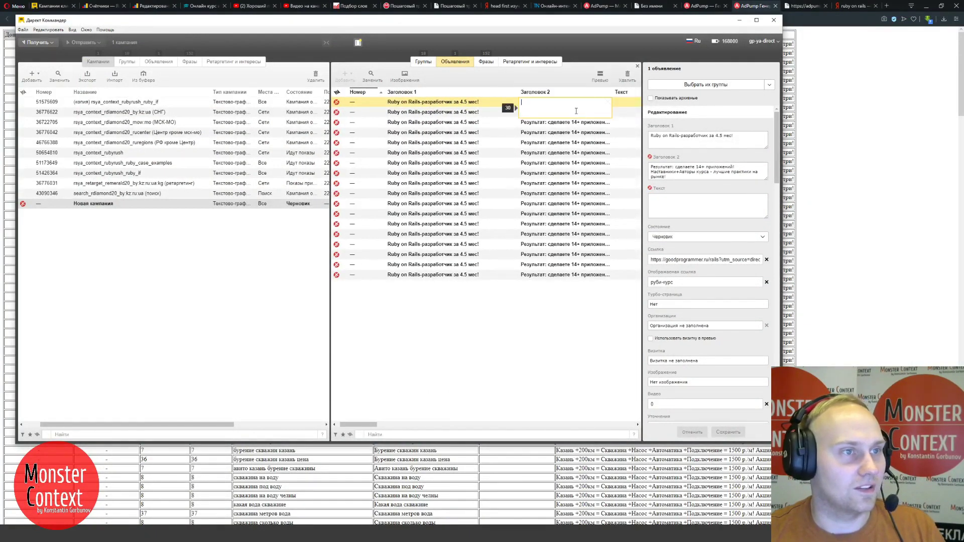
left_click(588, 136)
double_click(623, 103)
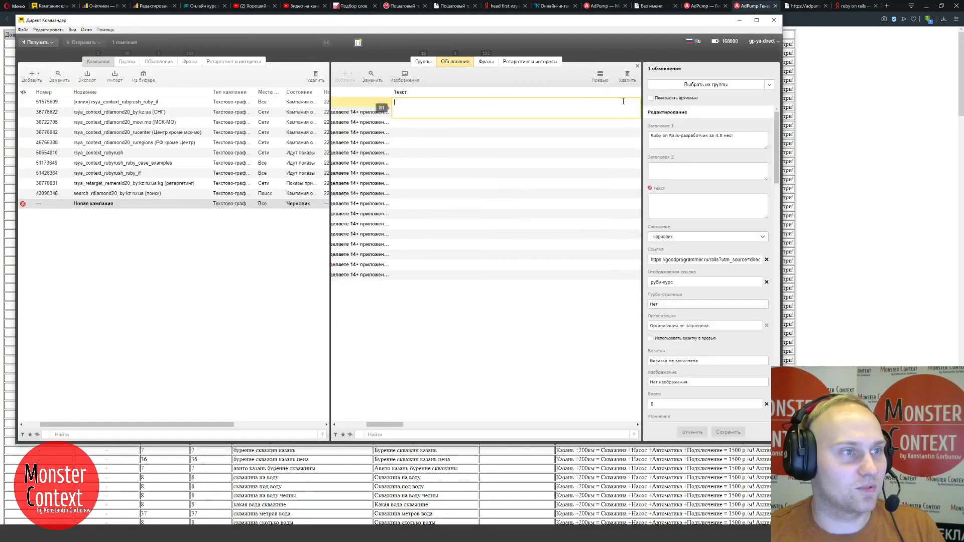
left_click(402, 113)
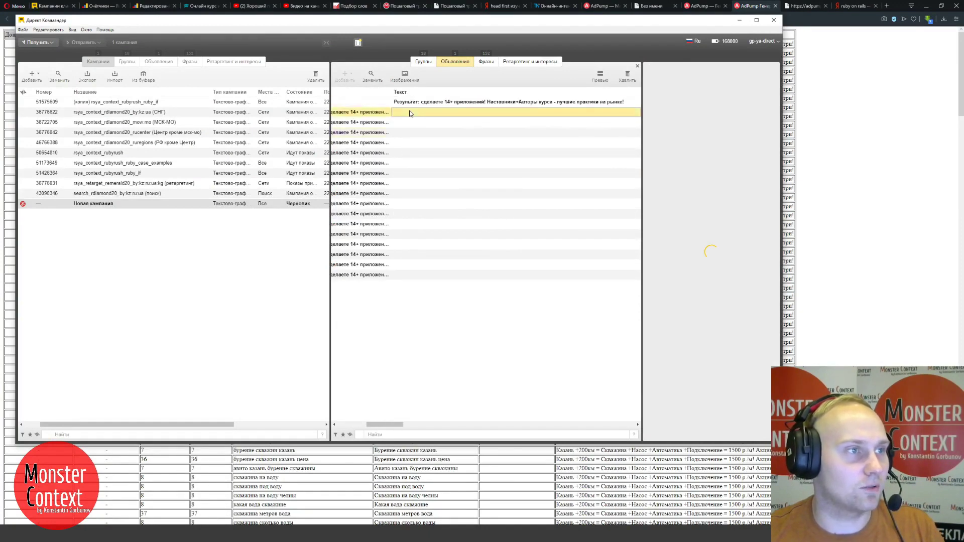
- Replace all "Текст" values in every selected ad with "Результат: сделаете 14+ приложений! Наставники+Авторы курса - лучшие практики на рынке!"
key("ctrl+a")
left_click(371, 76)
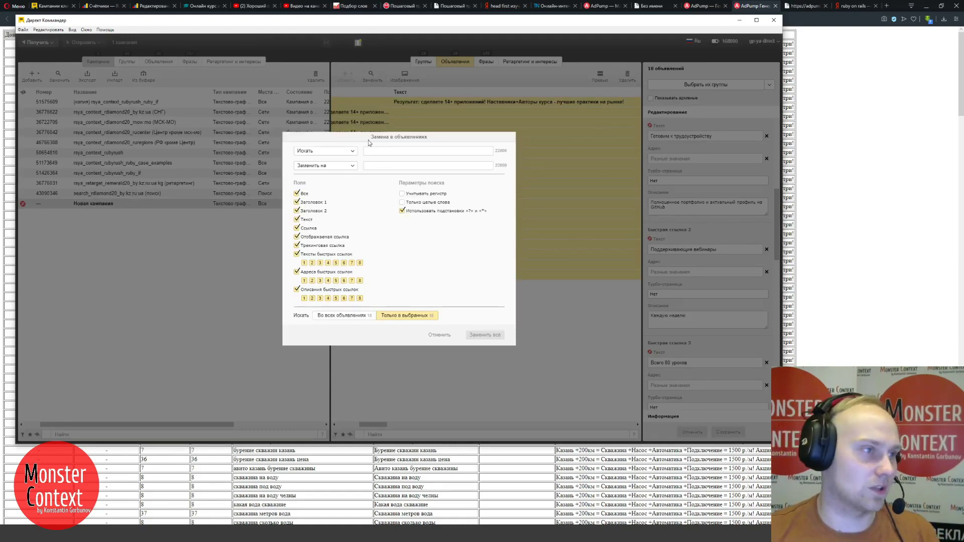
left_click(346, 151)
left_click(350, 164)
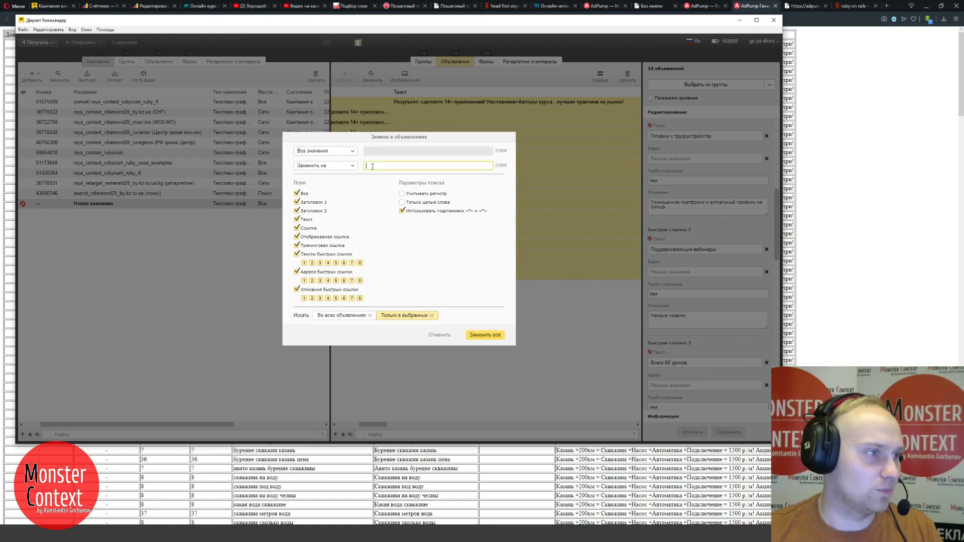
type("Результат: сделаете 14+ приложений! Наставники+Авторы курса - лучшие практики на рынке!")
left_click(298, 194)
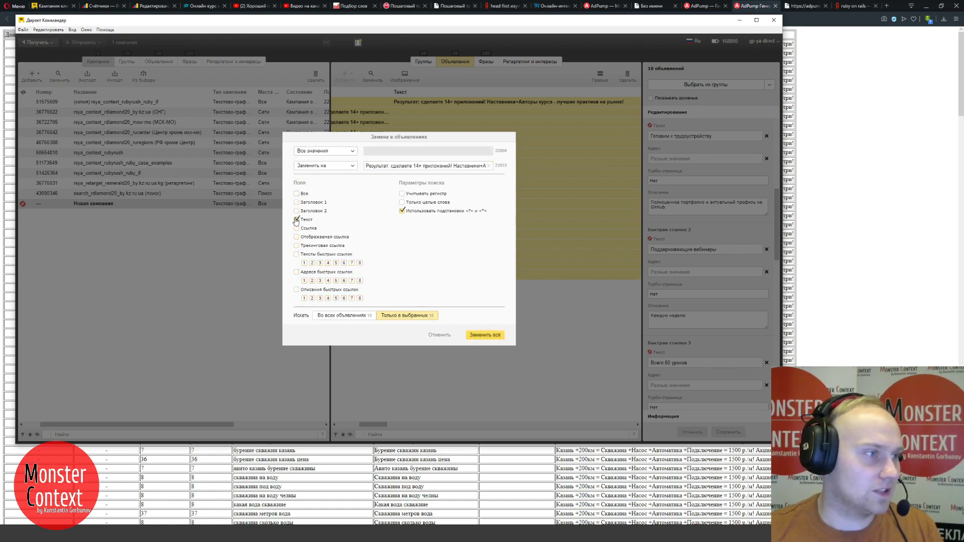
left_click(481, 334)
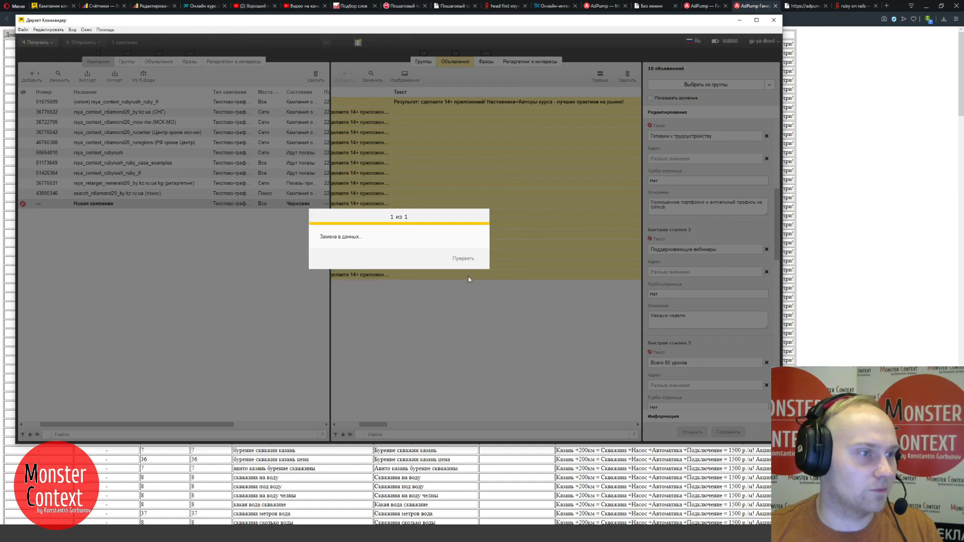
left_click(462, 257)
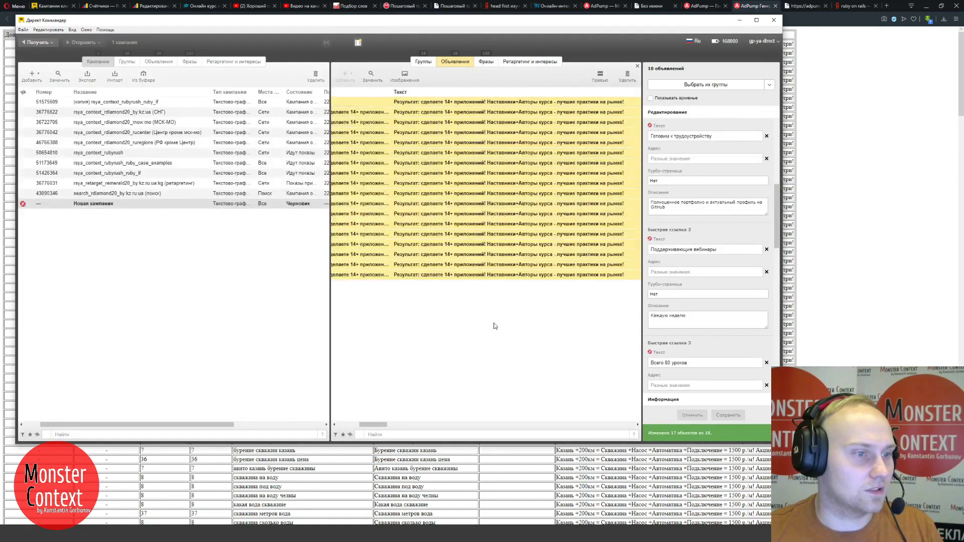
- Clear all "Заголовок 2" values in the selected ads by replacing them with an empty value
left_click_drag(377, 425, 363, 426)
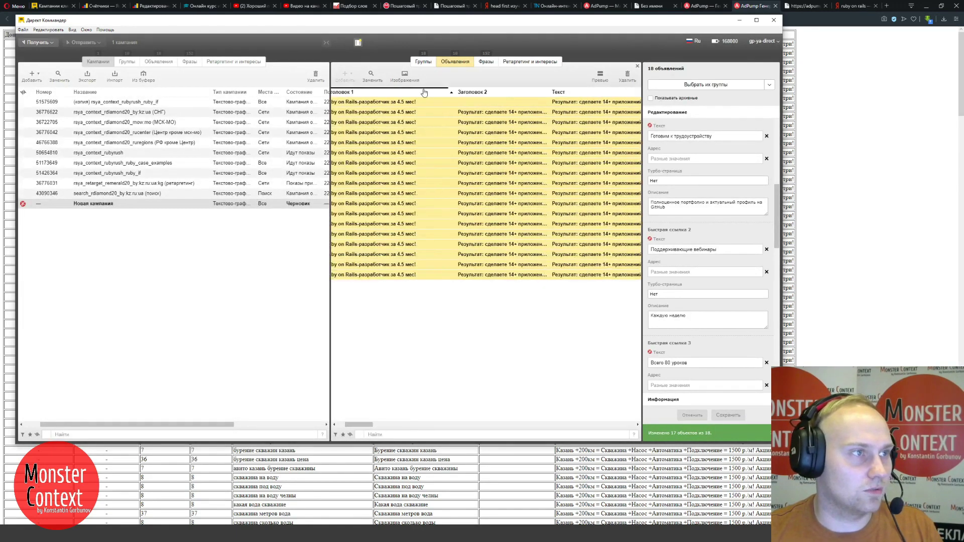
left_click(372, 77)
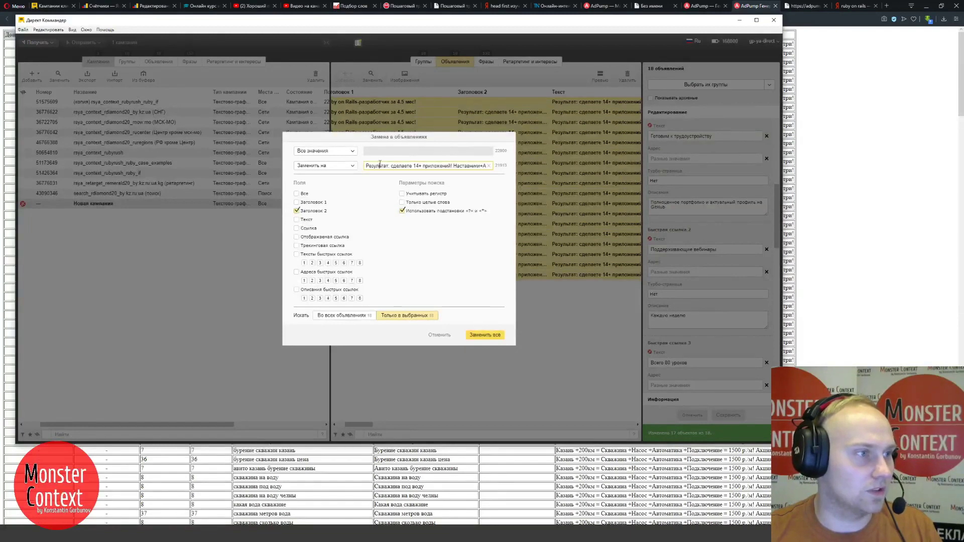
key("ctrl+a")
key("BackSpace")
left_click(491, 335)
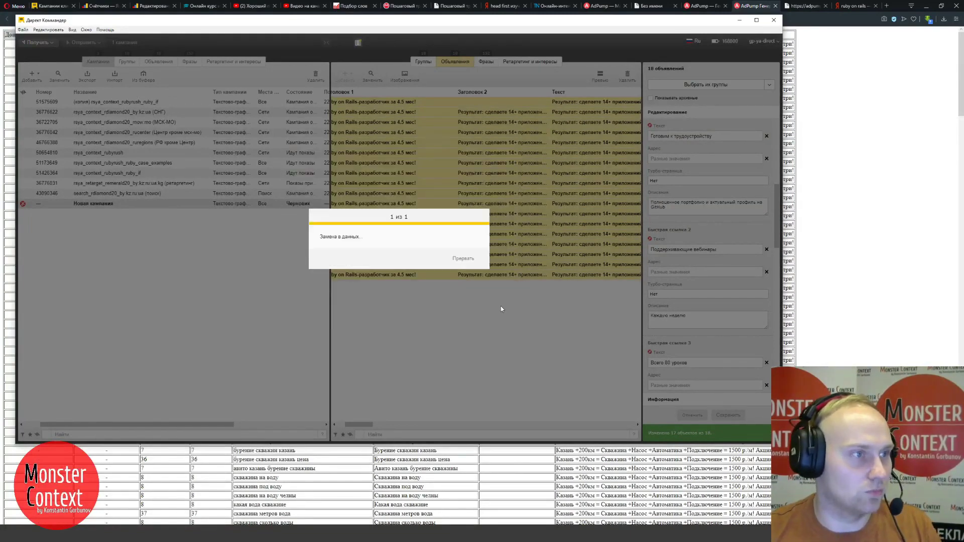
- Examine the ads' remaining error details and compare them with the quick link text and description columns
mouse_move(358, 429)
left_mouse_down()
mouse_move(349, 427)
mouse_move(379, 427)
mouse_move(351, 425)
left_mouse_up()
mouse_move(362, 103)
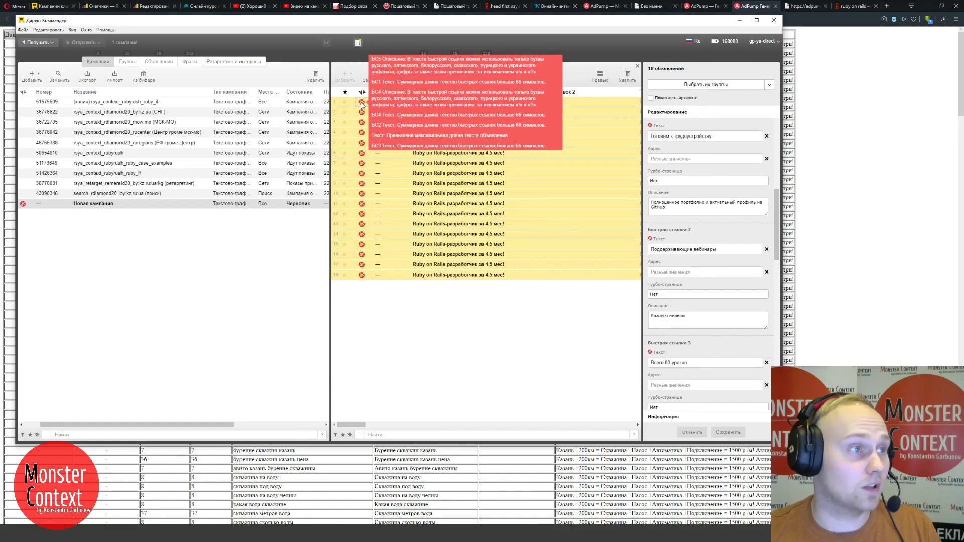
left_click_drag(357, 428, 474, 419)
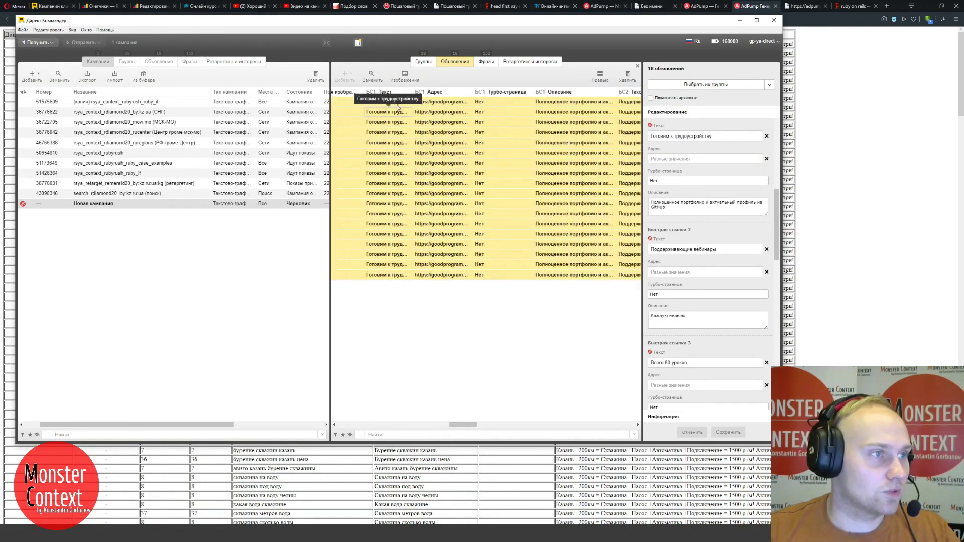
left_click_drag(420, 91, 440, 103)
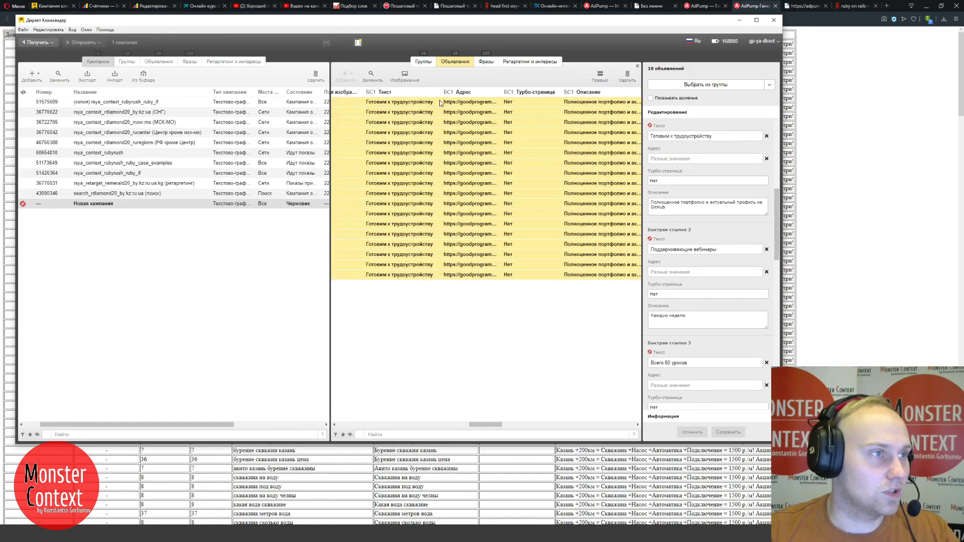
left_click_drag(484, 424, 354, 425)
mouse_move(362, 247)
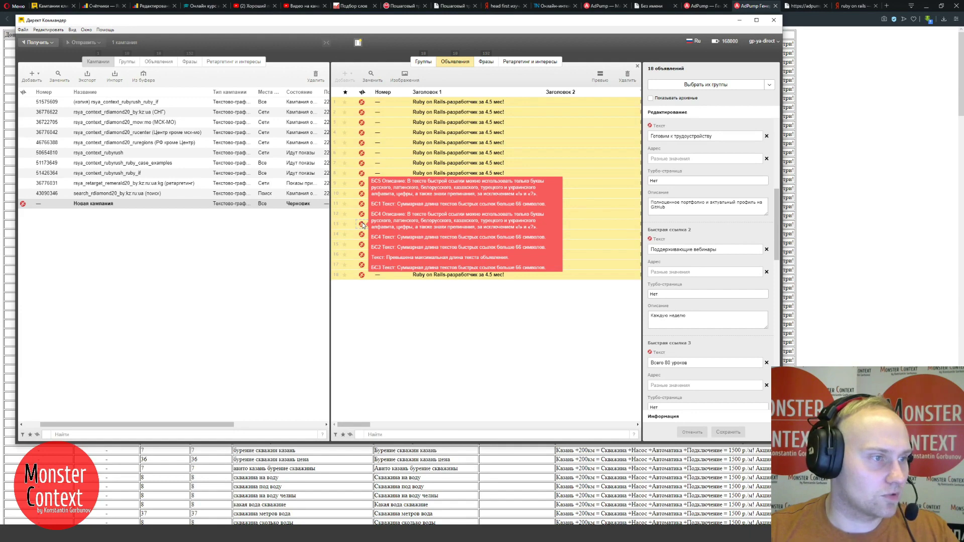
left_click_drag(354, 424, 577, 418)
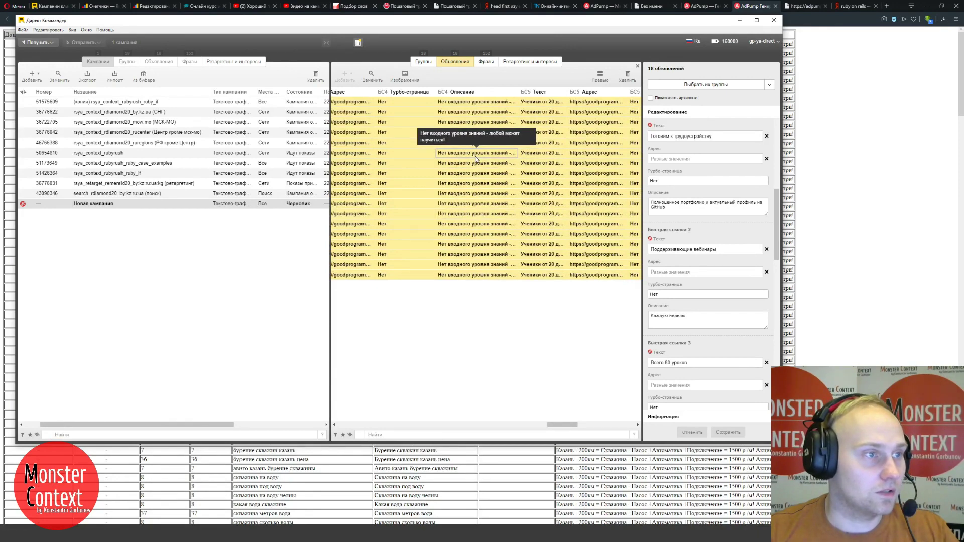
- Replace "!" with "." in the quick link descriptions of all selected ads
double_click(475, 157)
key("Escape")
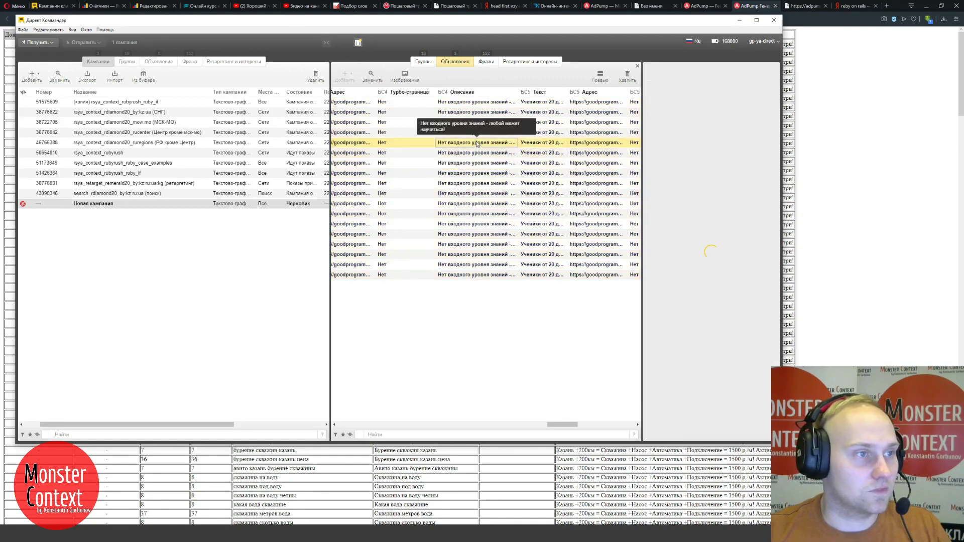
key("ctrl+a")
left_click(370, 76)
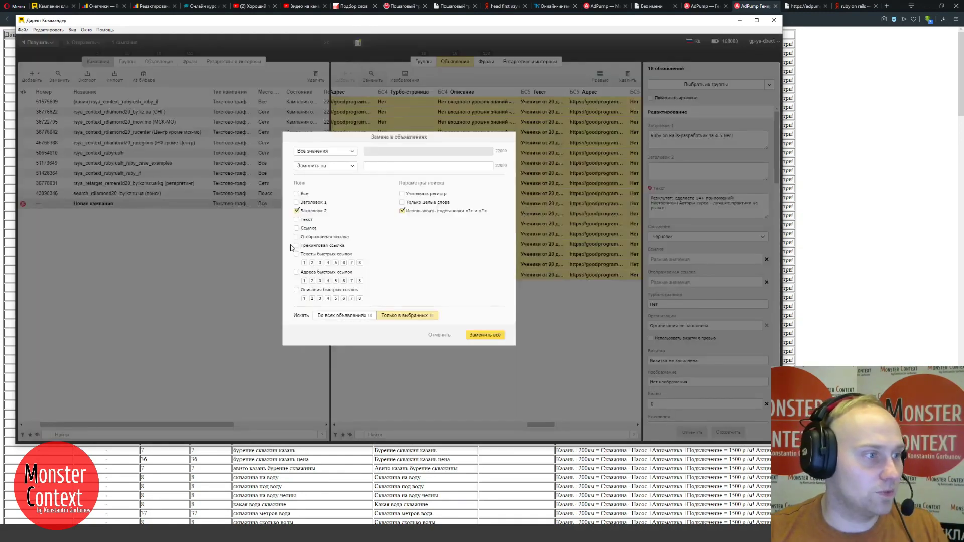
left_click(297, 211)
left_click(296, 289)
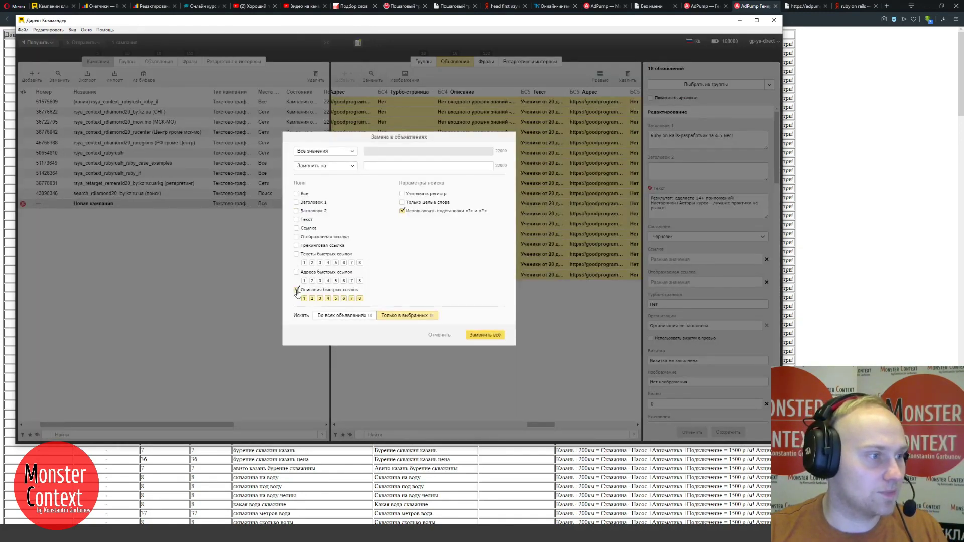
left_click(337, 151)
left_click(321, 173)
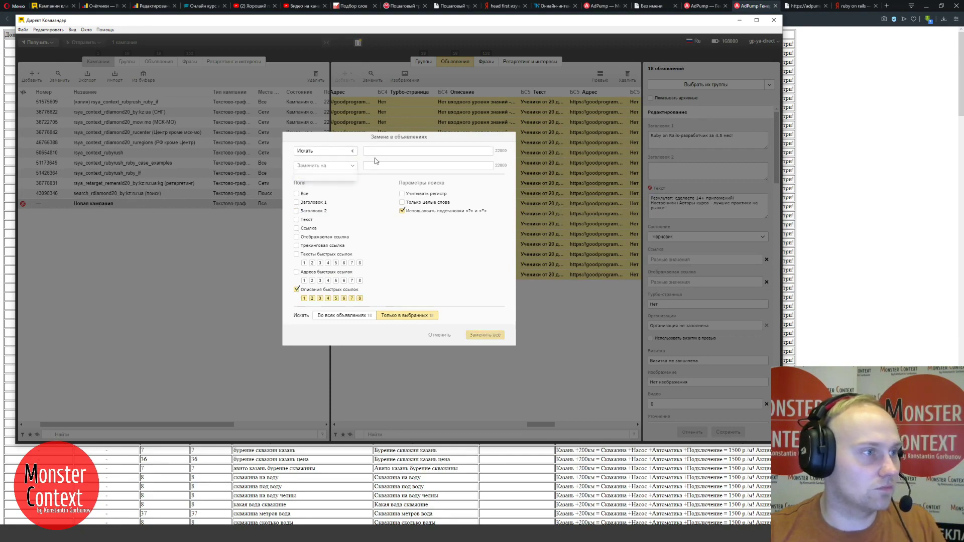
type("!")
left_click(372, 164)
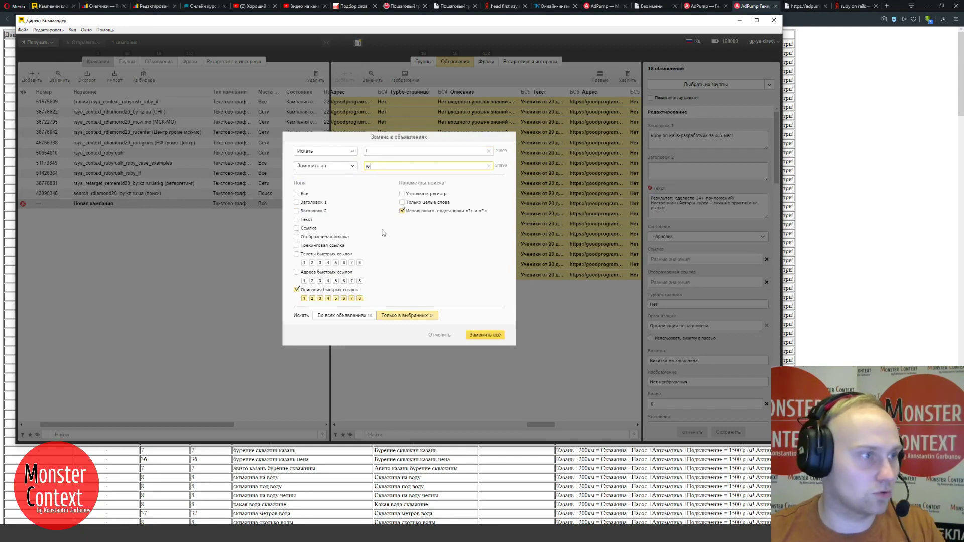
type("ю")
key("BackSpace")
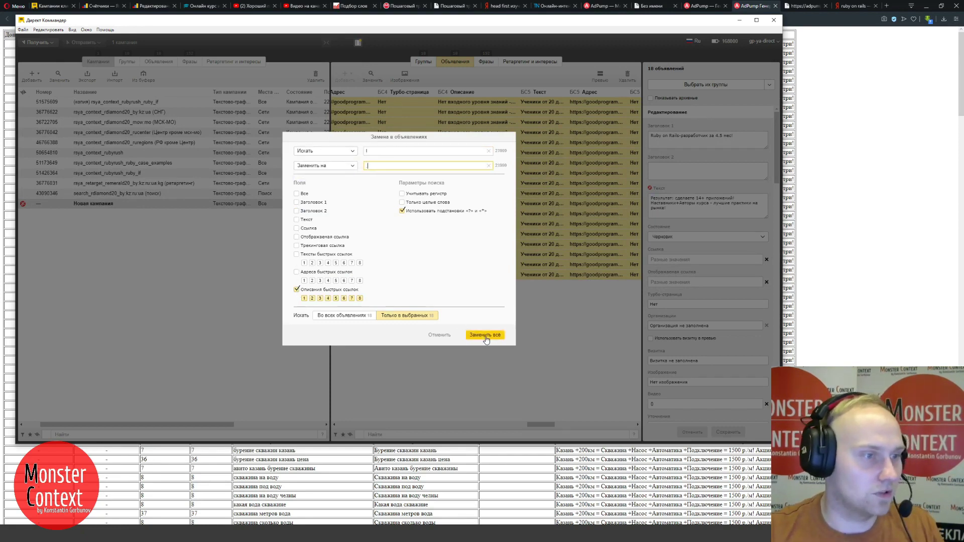
left_click(485, 335)
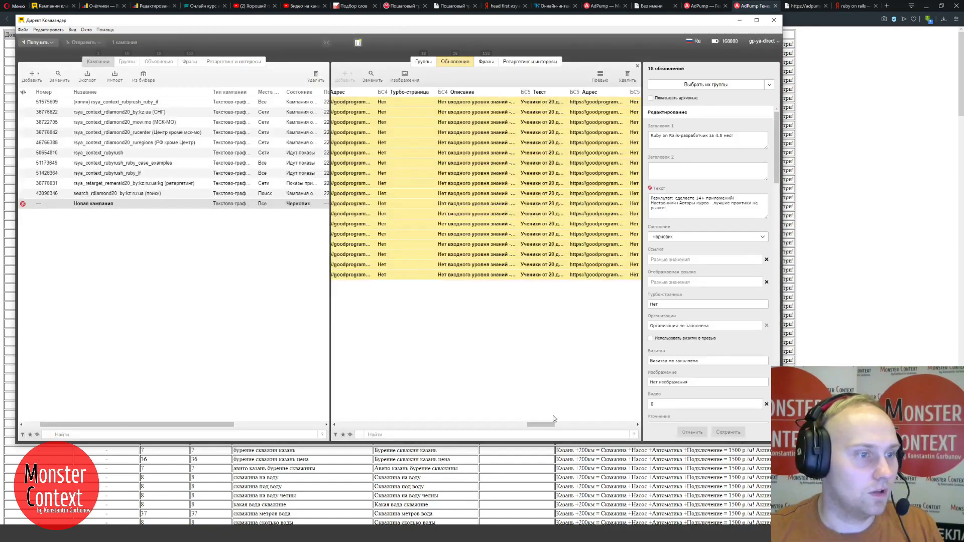
- Examine the ads' remaining error details and review the text and description columns of quick links БС1 to БС5
left_click_drag(544, 424, 353, 427)
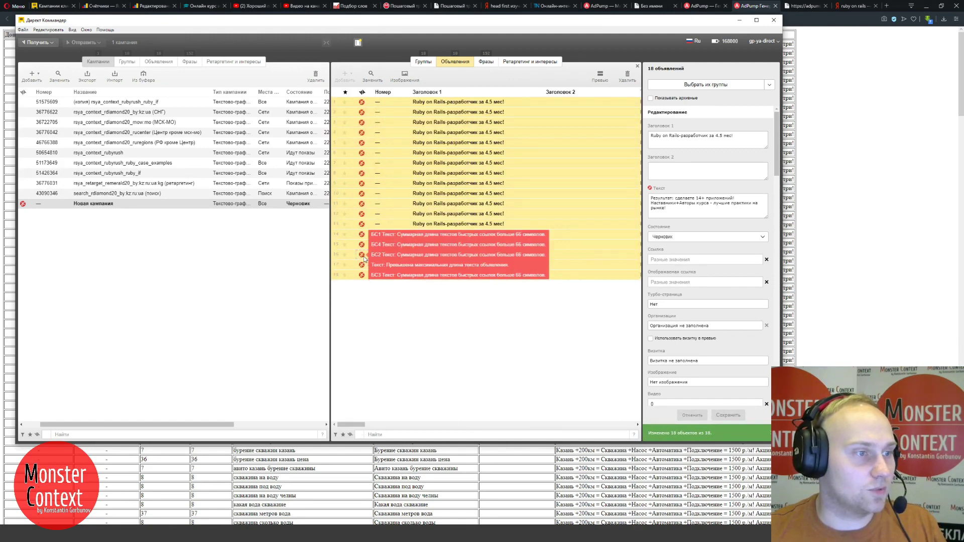
mouse_move(354, 425)
left_mouse_down()
mouse_move(424, 429)
mouse_move(377, 427)
mouse_move(375, 441)
mouse_move(352, 431)
left_mouse_up()
mouse_move(361, 257)
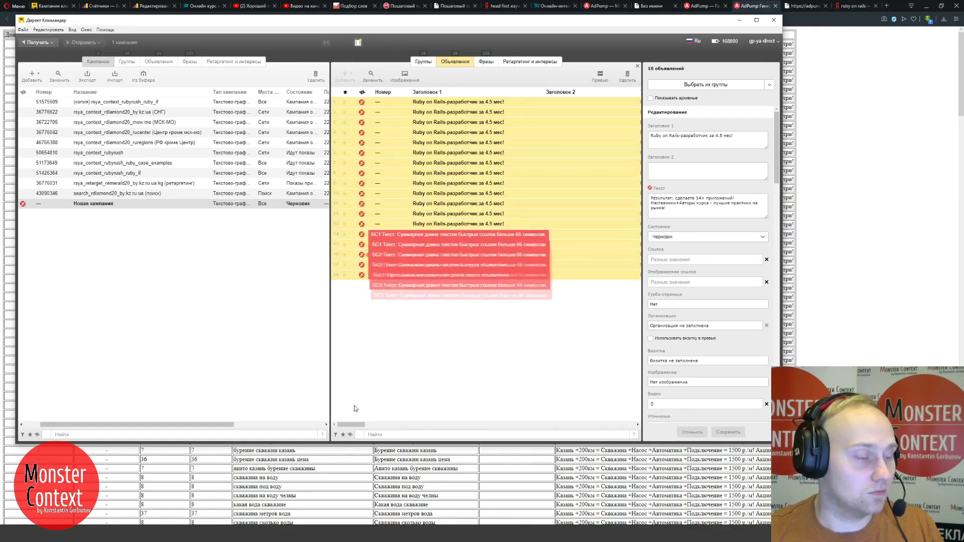
left_click_drag(354, 424, 480, 426)
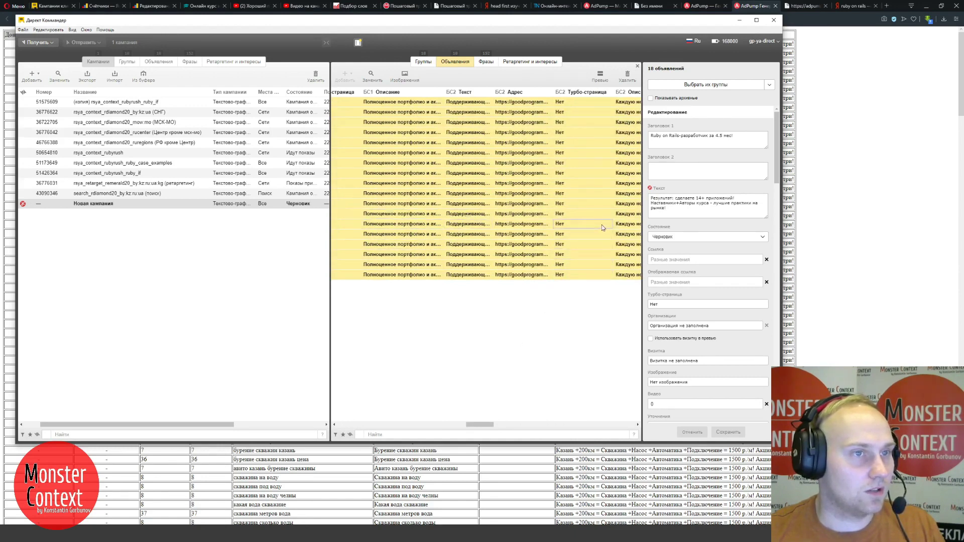
left_click_drag(494, 425, 519, 425)
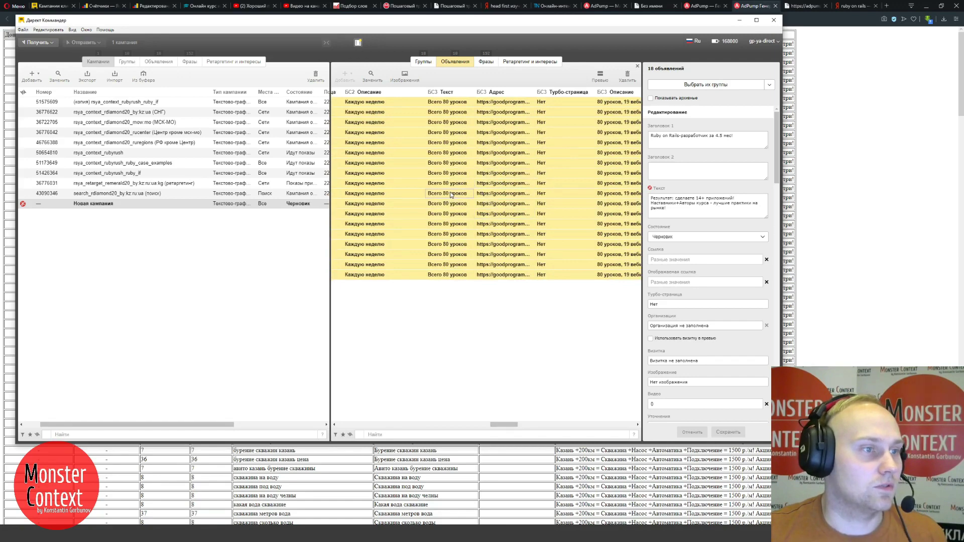
left_click_drag(497, 426, 520, 425)
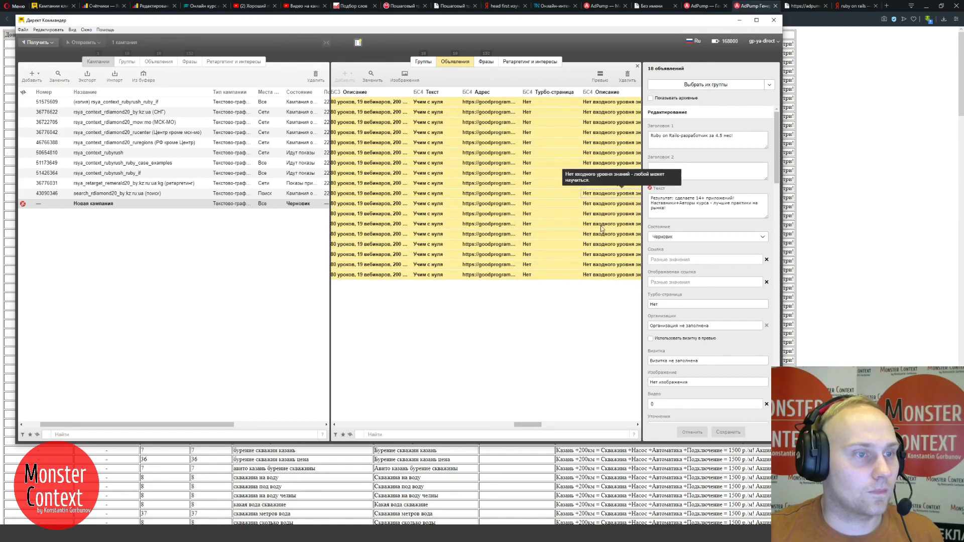
left_click_drag(528, 425, 540, 386)
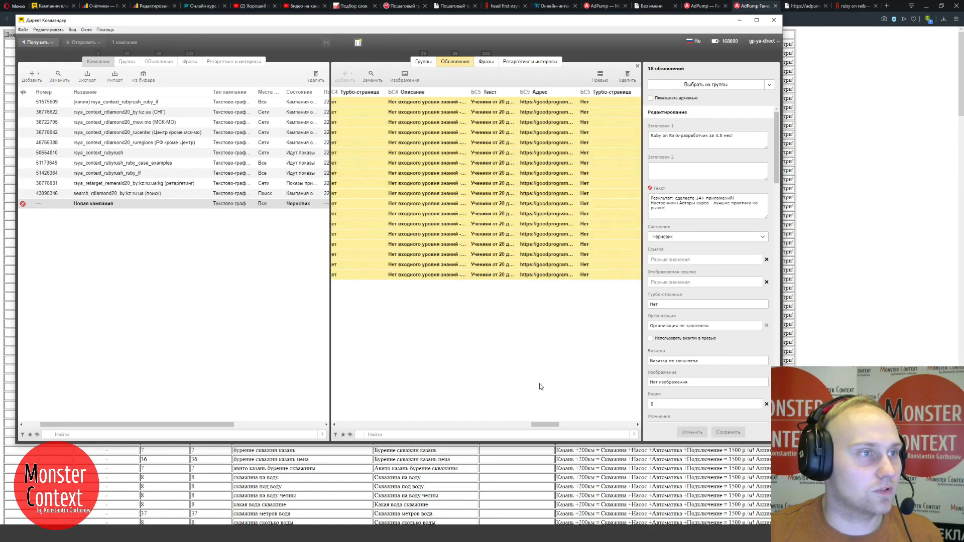
left_click(437, 197)
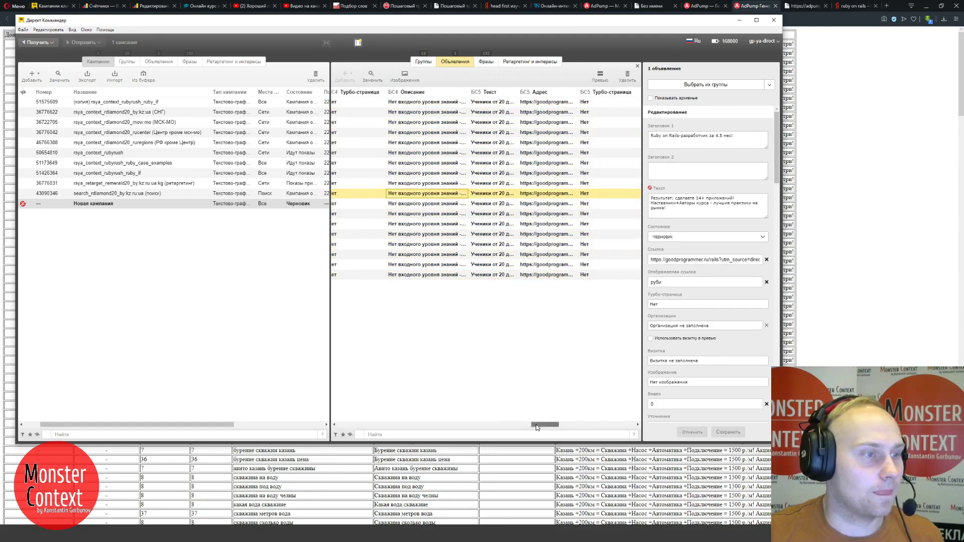
mouse_move(536, 427)
left_mouse_down()
mouse_move(476, 426)
mouse_move(525, 425)
left_mouse_up()
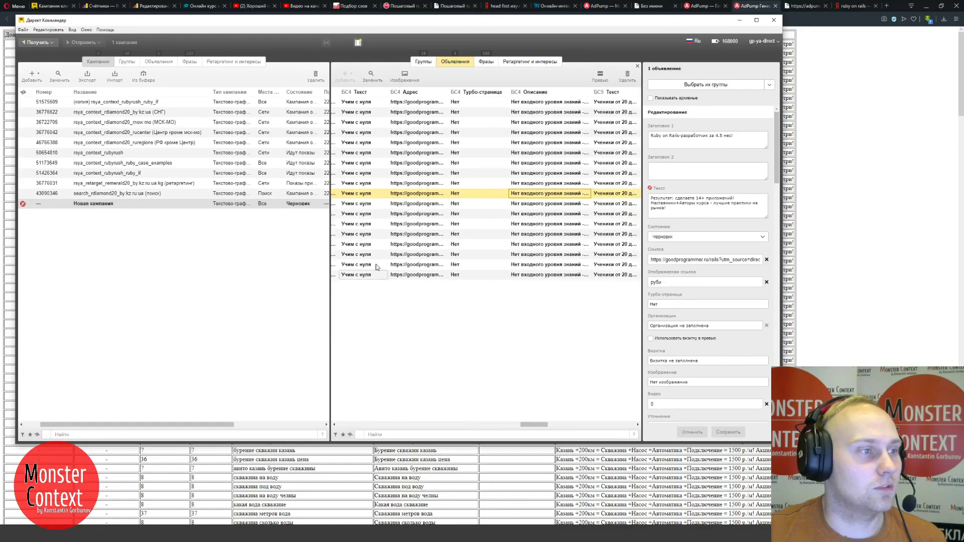
- Move the first ad's quick link text "Учим с нуля" from "БС4 Текст" to "БС7 Текст"
double_click(361, 102)
key("ctrl+c")
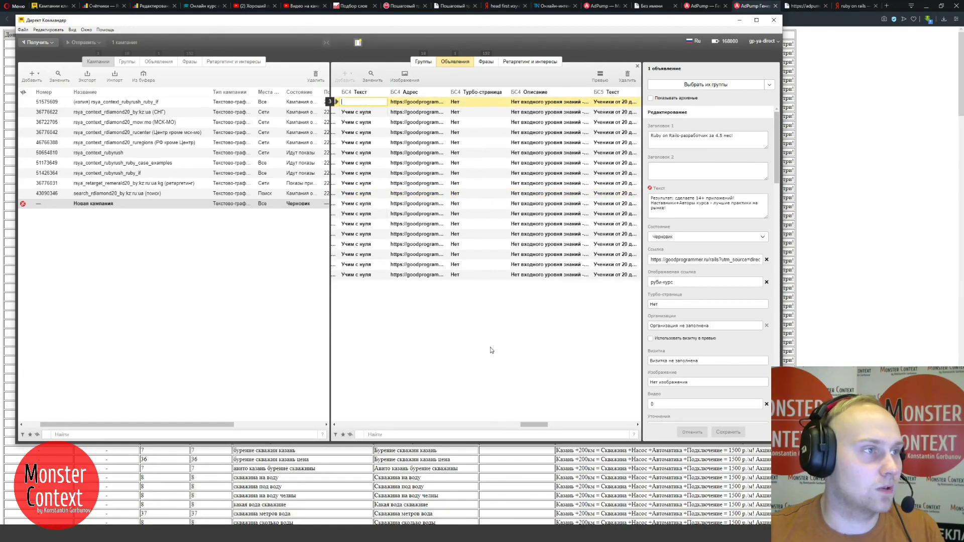
left_click_drag(522, 424, 590, 396)
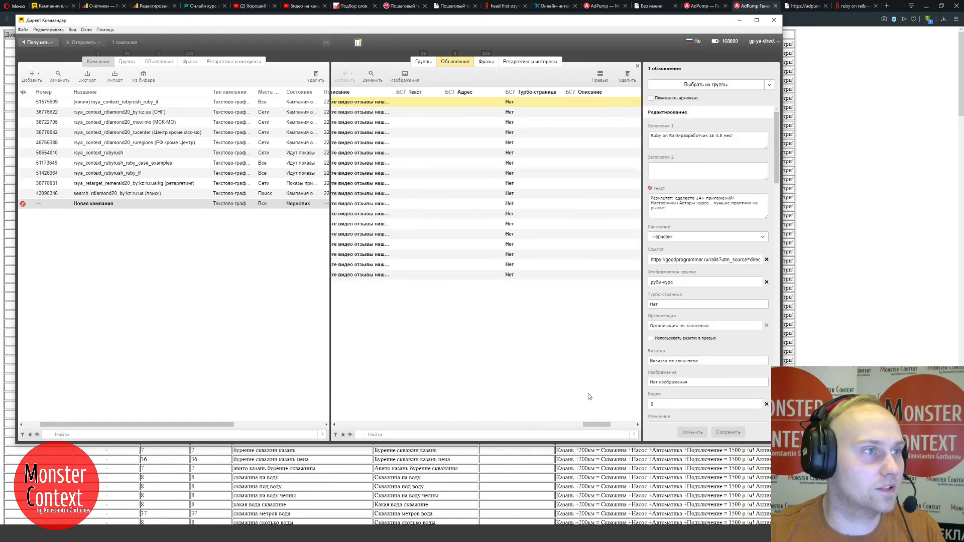
double_click(434, 104)
key("ctrl+v")
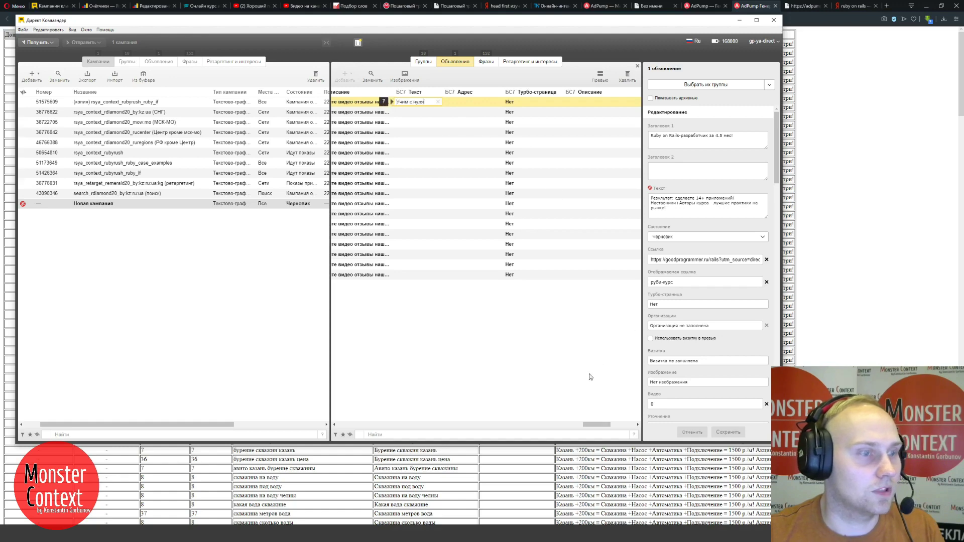
- Move the first ad's quick link address from "БС4 Адрес" to "БС7 Адрес"
mouse_move(592, 425)
left_mouse_down()
mouse_move(502, 425)
mouse_move(599, 426)
left_mouse_up()
double_click(509, 101)
double_click(449, 102)
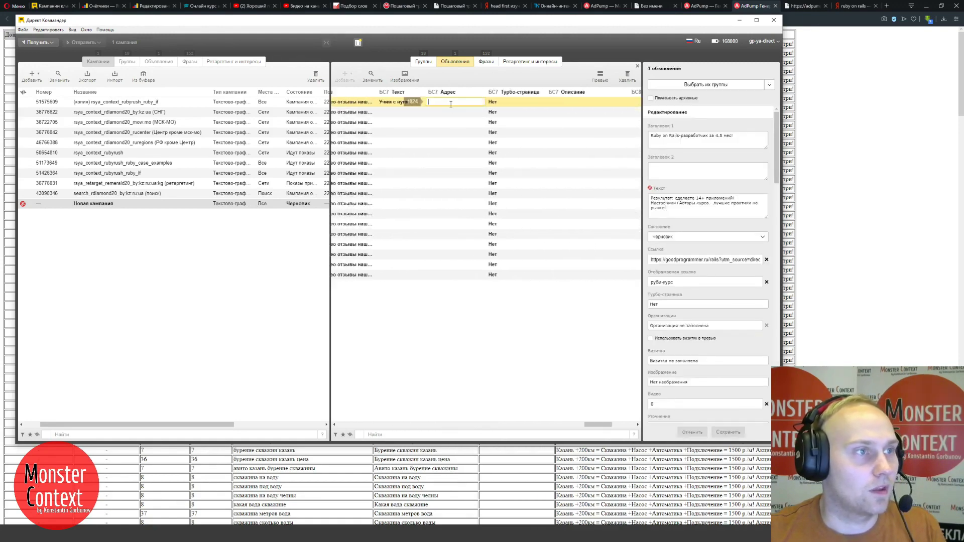
key("ctrl+v")
- Try to move the first ad's quick link description from "БС4 Описание" to "БС7 Описание"
left_click_drag(610, 425, 538, 425)
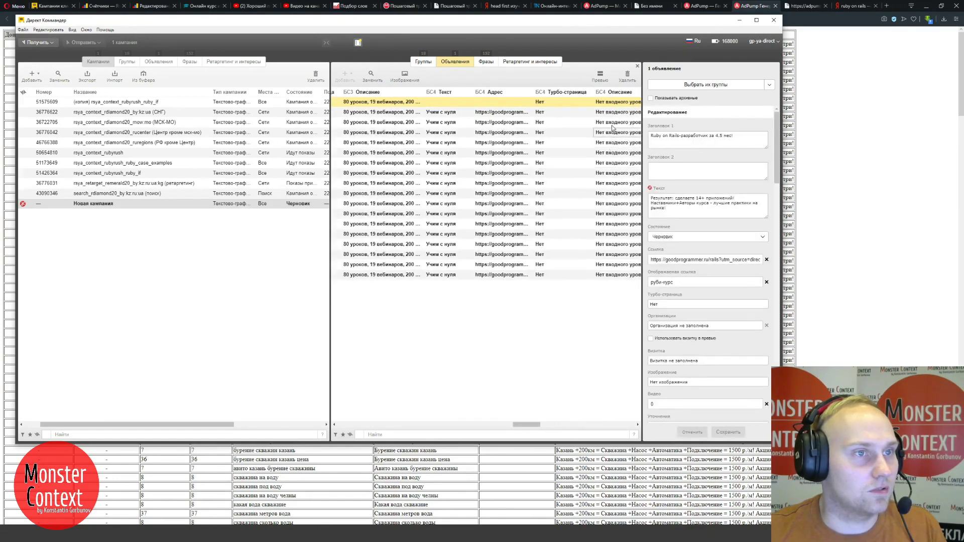
double_click(612, 103)
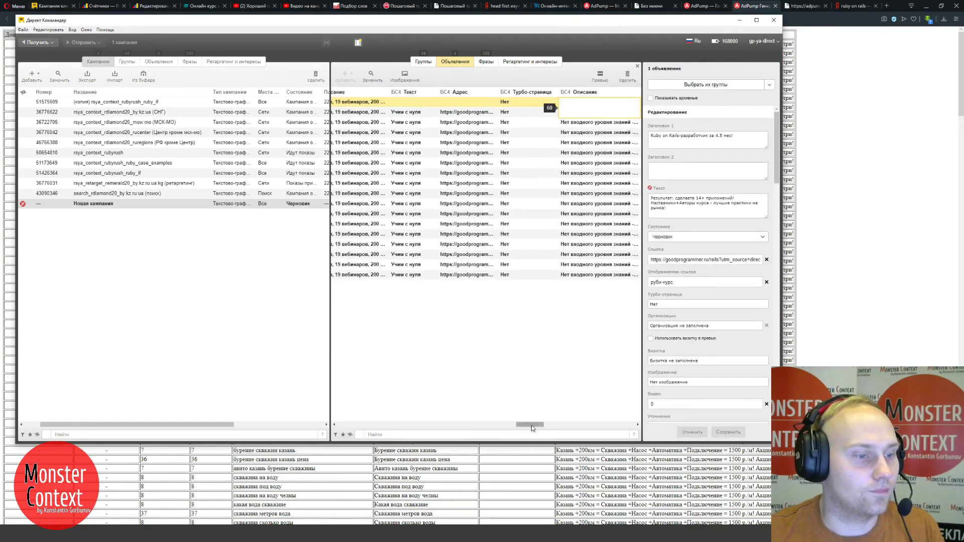
left_click_drag(533, 427, 615, 428)
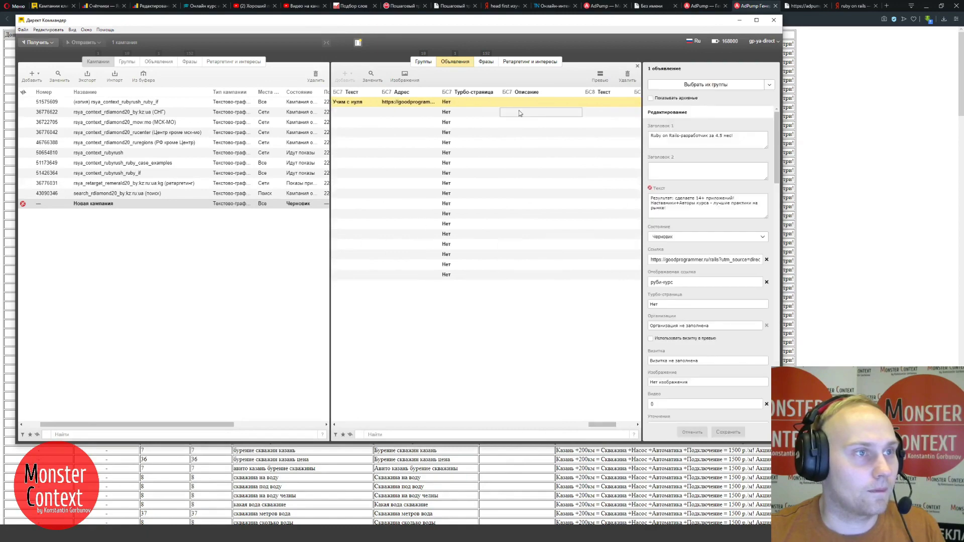
double_click(520, 101)
key("ctrl+v")
left_click(521, 129)
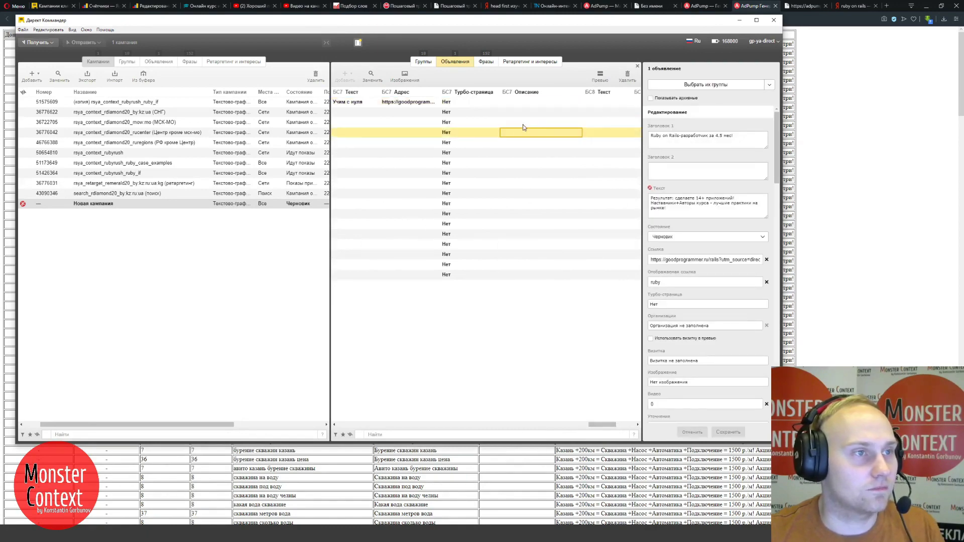
left_click(522, 101)
- Apply the quick link ordering fix offered in the first ad's error details and check its quick link 4
left_click_drag(603, 424, 320, 428)
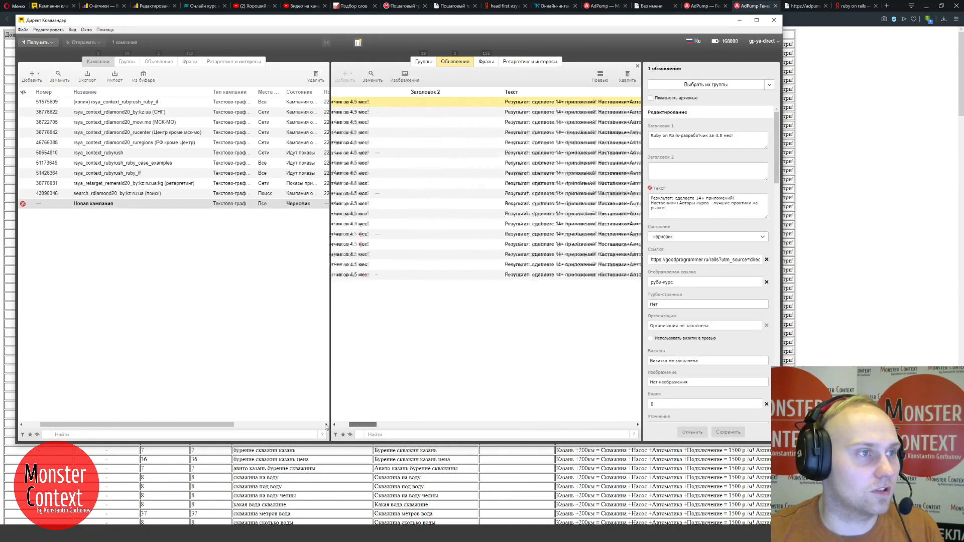
mouse_move(365, 103)
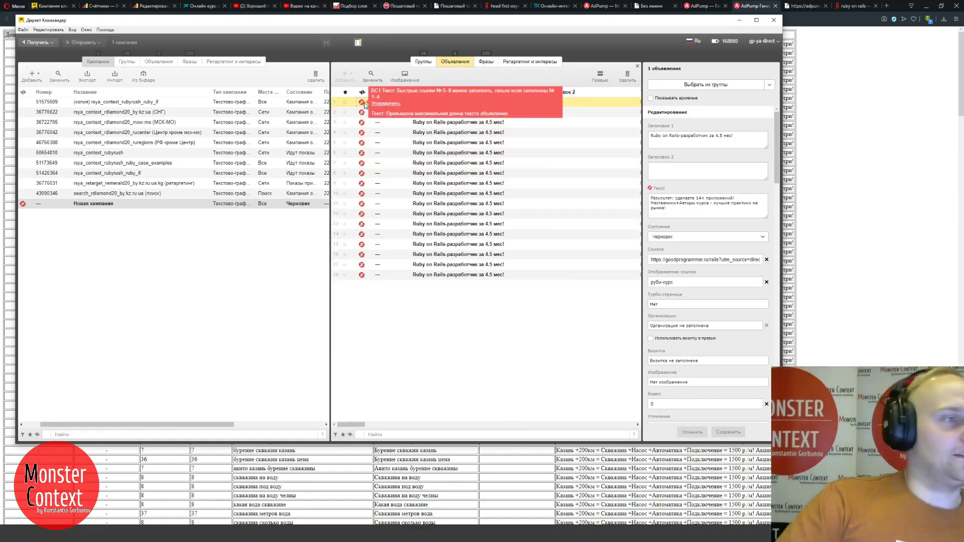
left_click(366, 104)
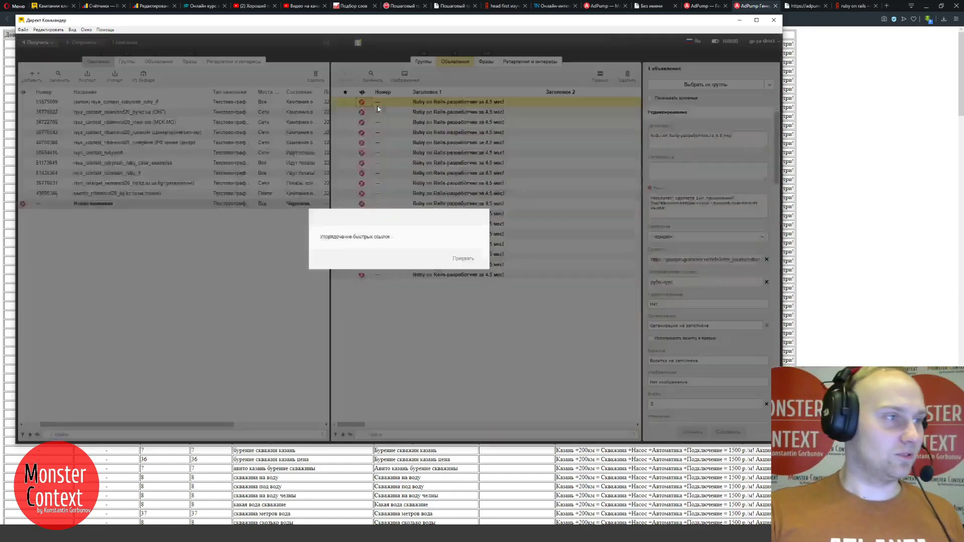
left_click_drag(354, 426, 532, 420)
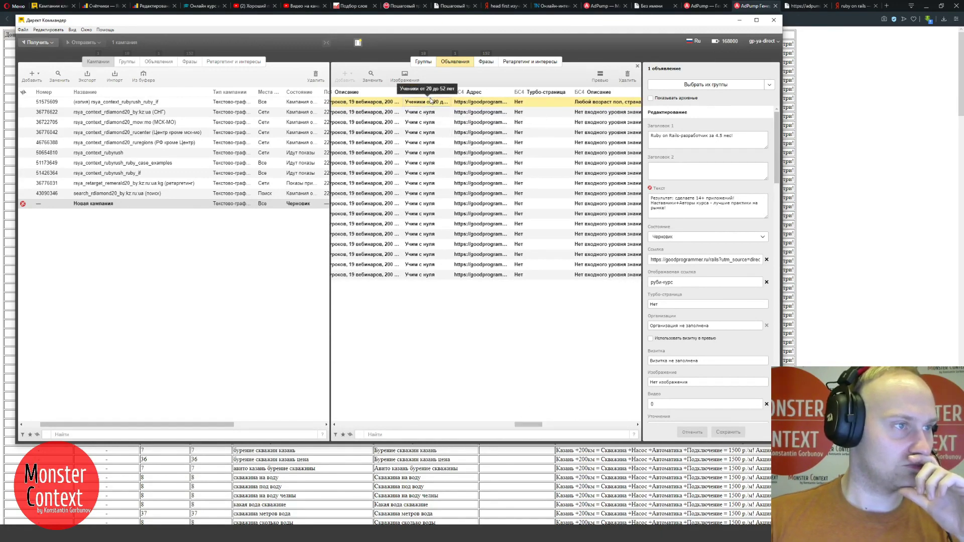
left_click_drag(535, 425, 526, 426)
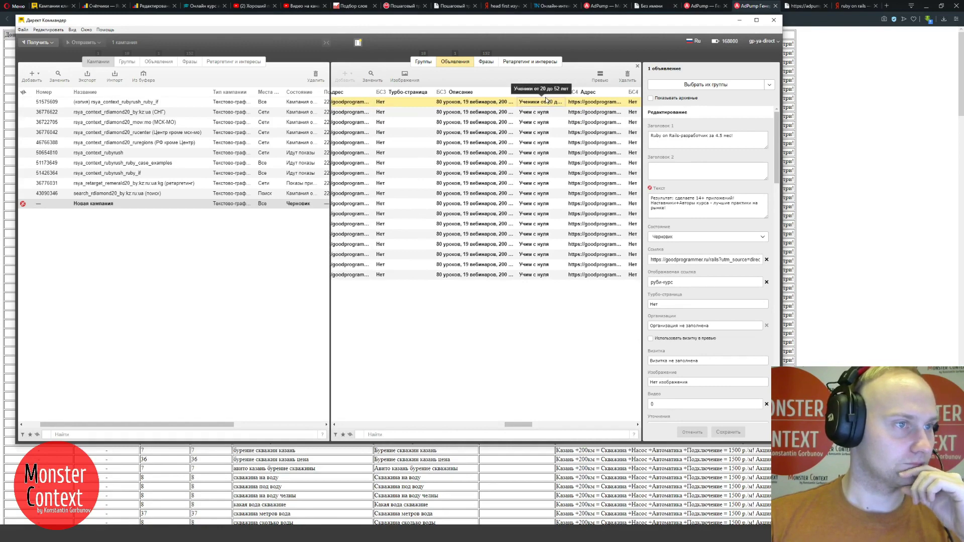
- Shorten the second ad's quick link text in "БС3 Текст" to "80 уроков"
left_click(542, 115)
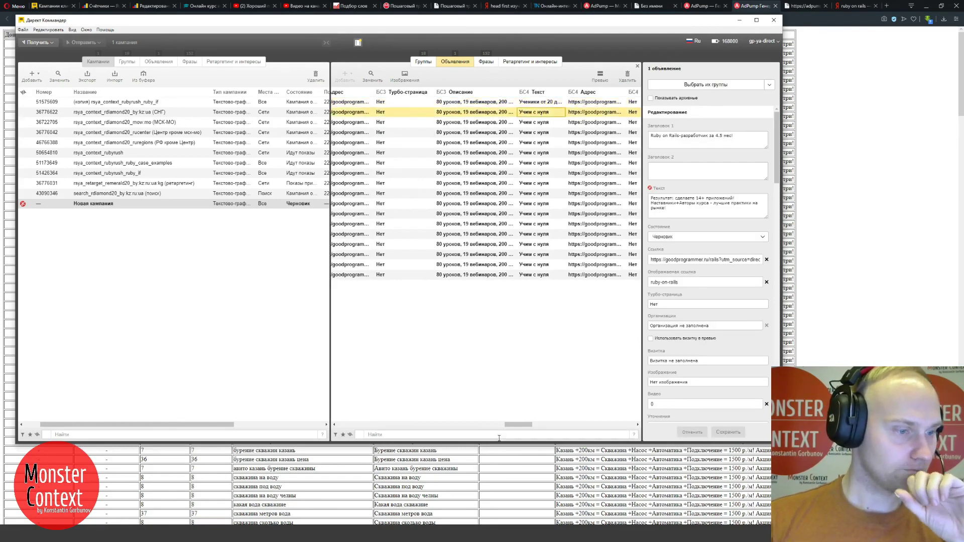
left_click_drag(514, 427, 495, 427)
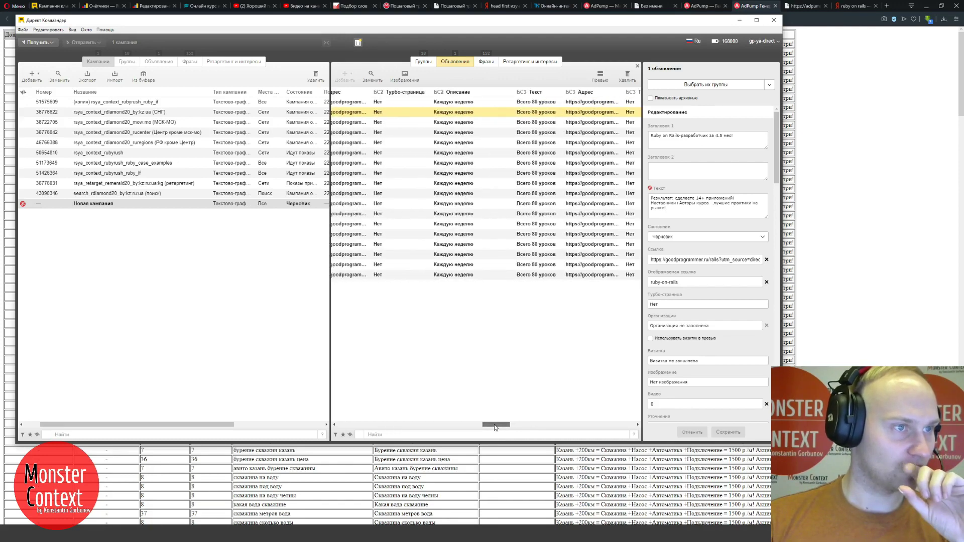
double_click(529, 112)
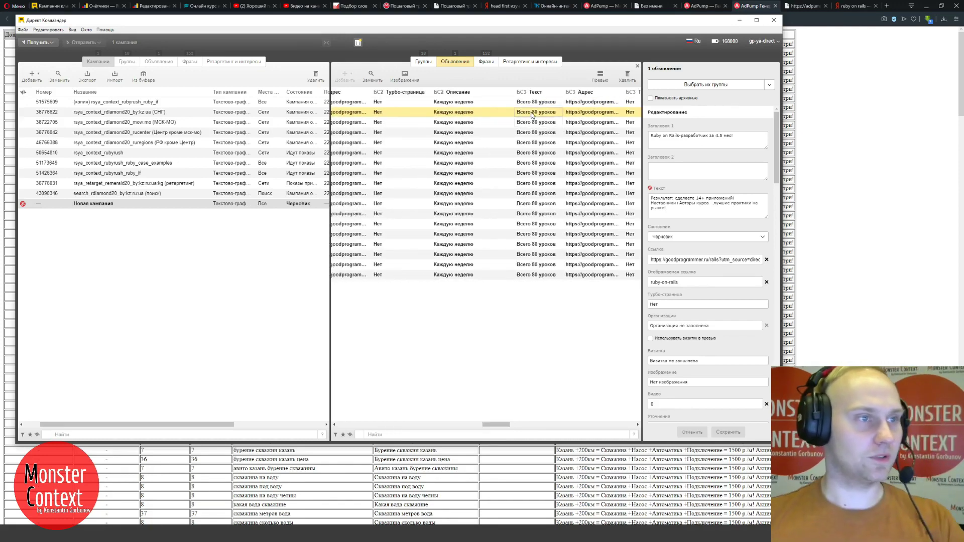
left_click(517, 113)
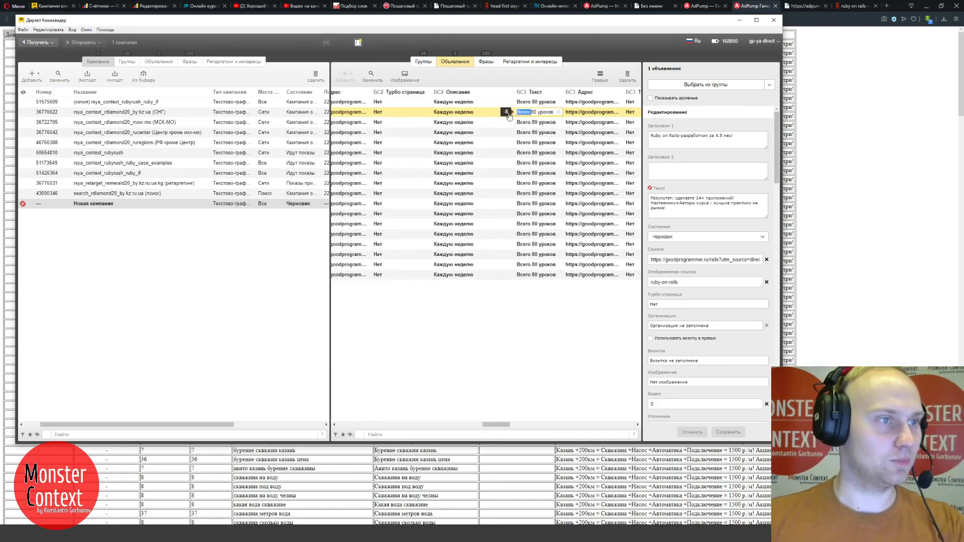
key("BackSpace")
key("Return")
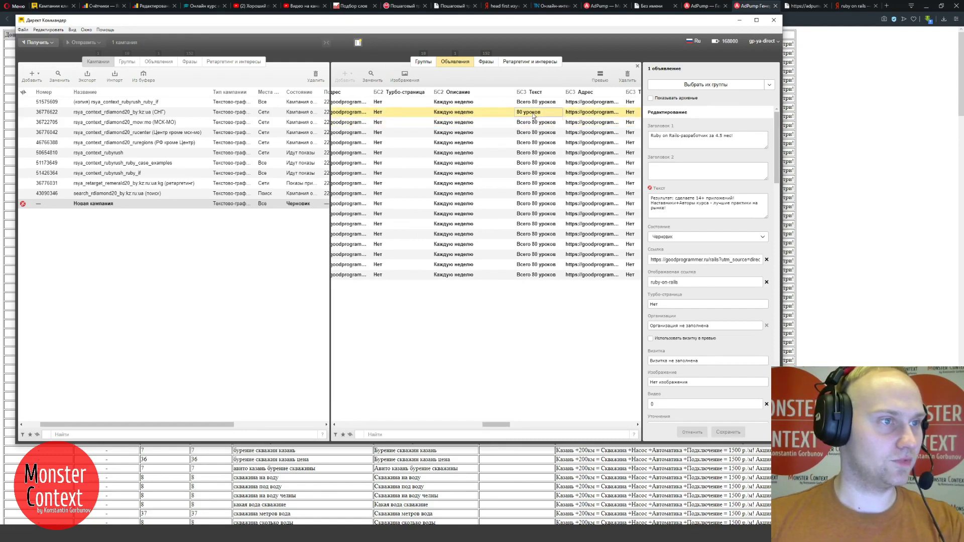
- Change the second ad's quick link 4 text to "Учим с 0" and save the ad
mouse_move(497, 424)
left_mouse_down()
mouse_move(350, 424)
mouse_move(485, 418)
left_mouse_up()
scroll(491, 419, "right", 4)
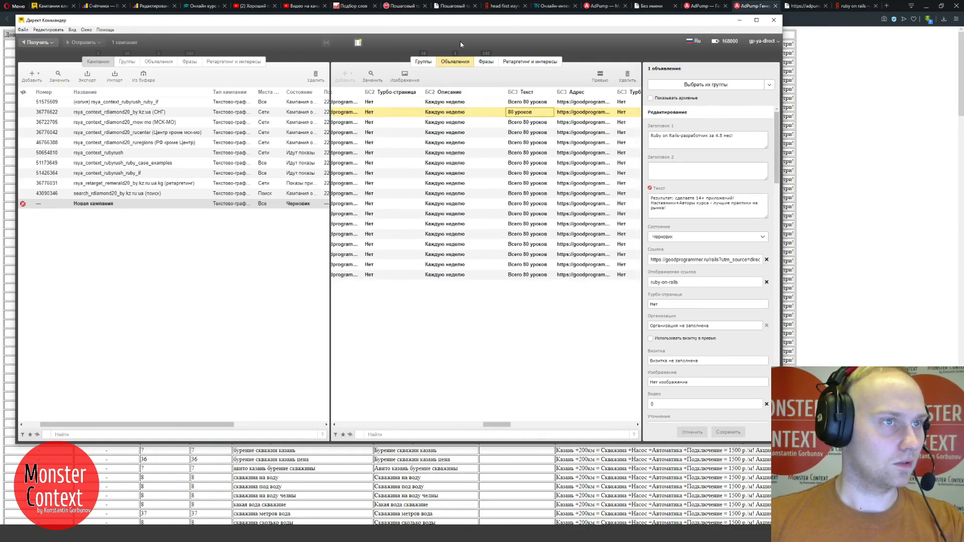
left_click_drag(447, 21, 441, 19)
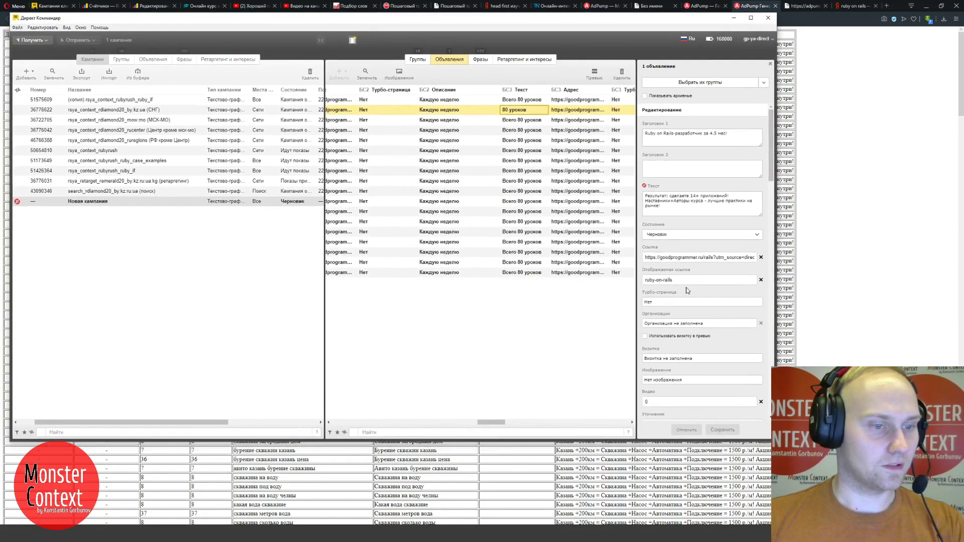
scroll(691, 303, "down", 5)
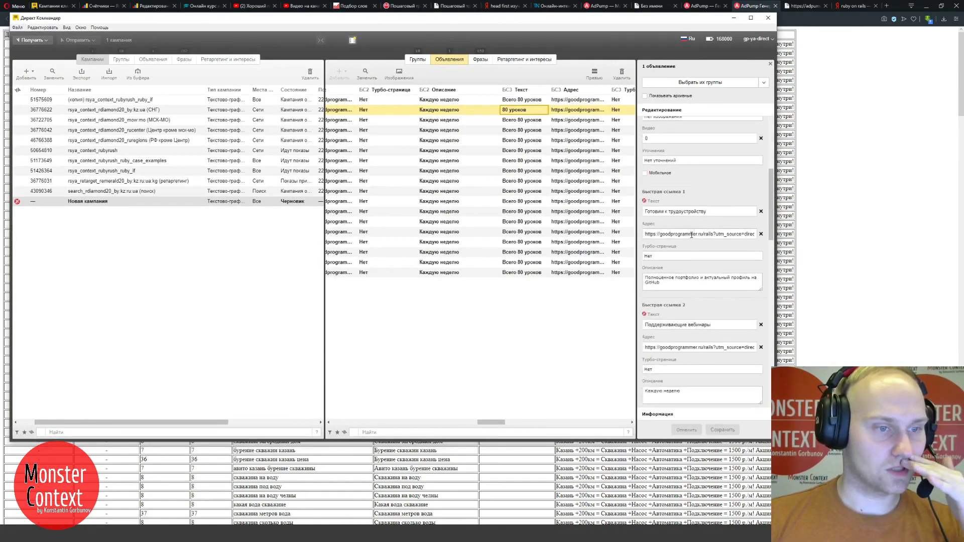
scroll(691, 235, "down", 2)
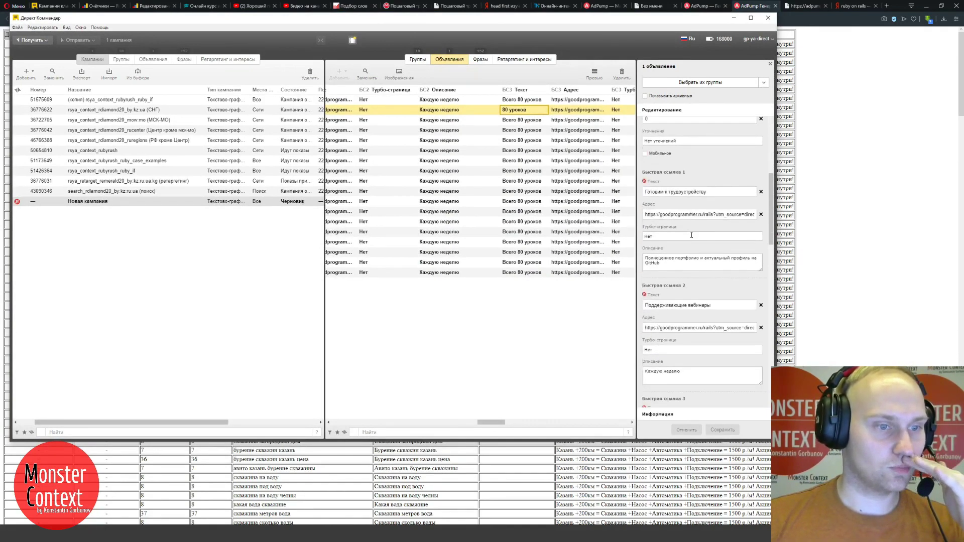
scroll(691, 234, "up", 1)
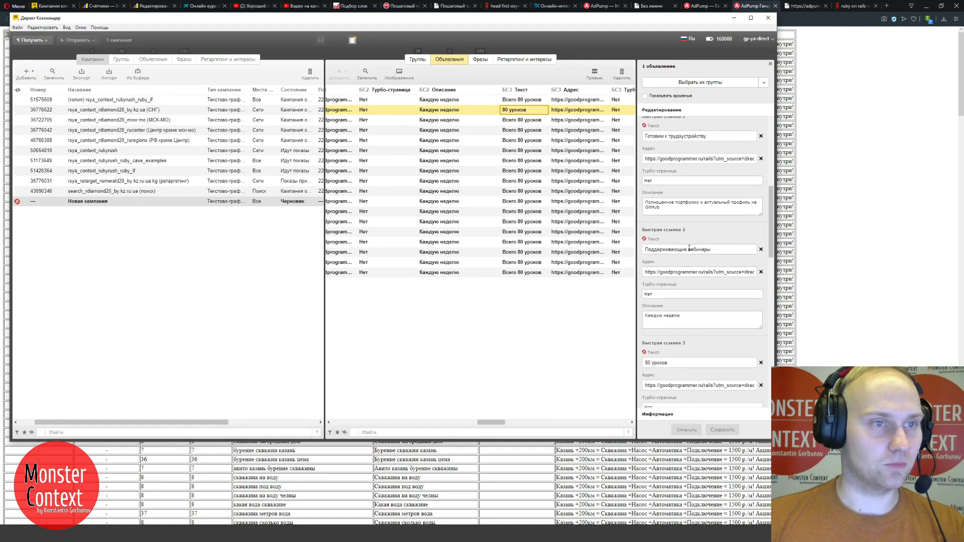
scroll(690, 261, "down", 4)
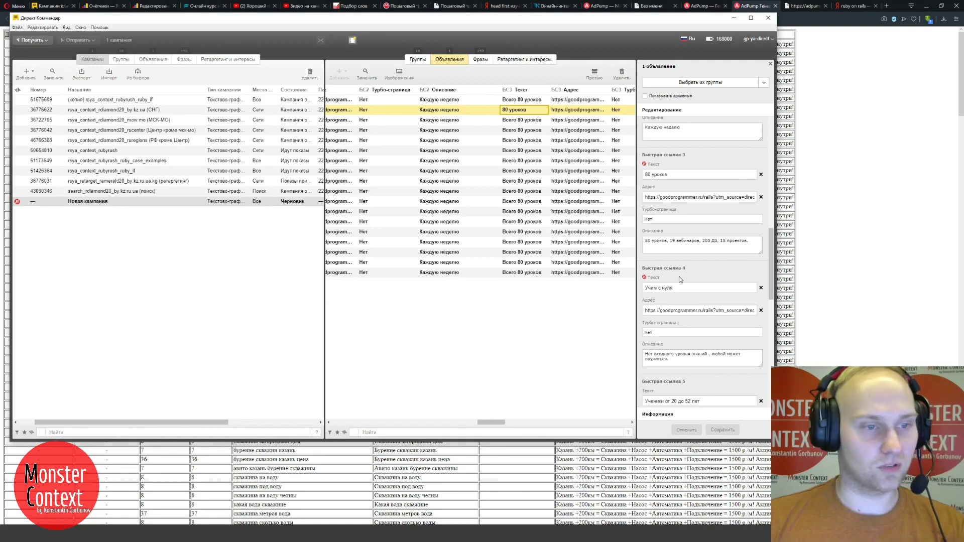
double_click(666, 288)
type("0")
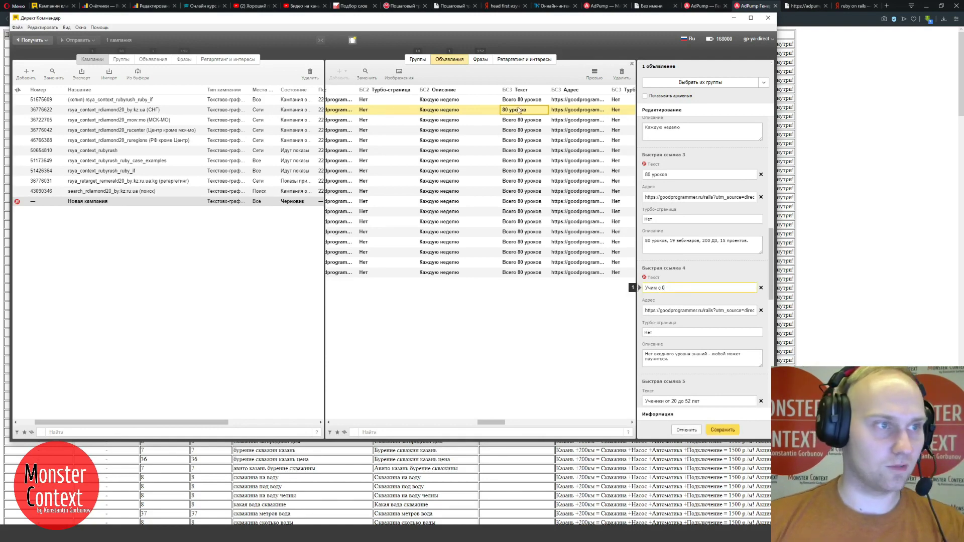
left_click(721, 429)
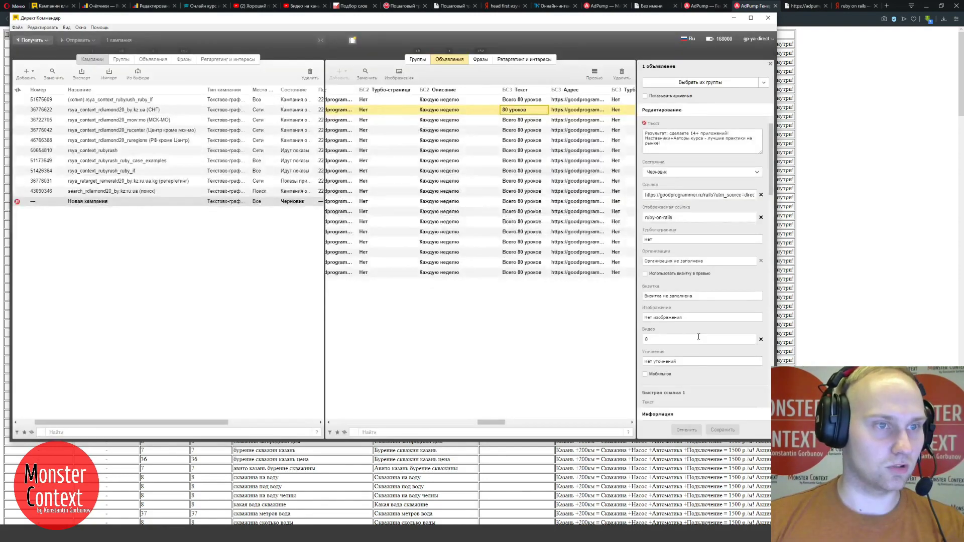
- Review the second ad's quick link fields, ad text and remaining error details
scroll(698, 325, "down", 3)
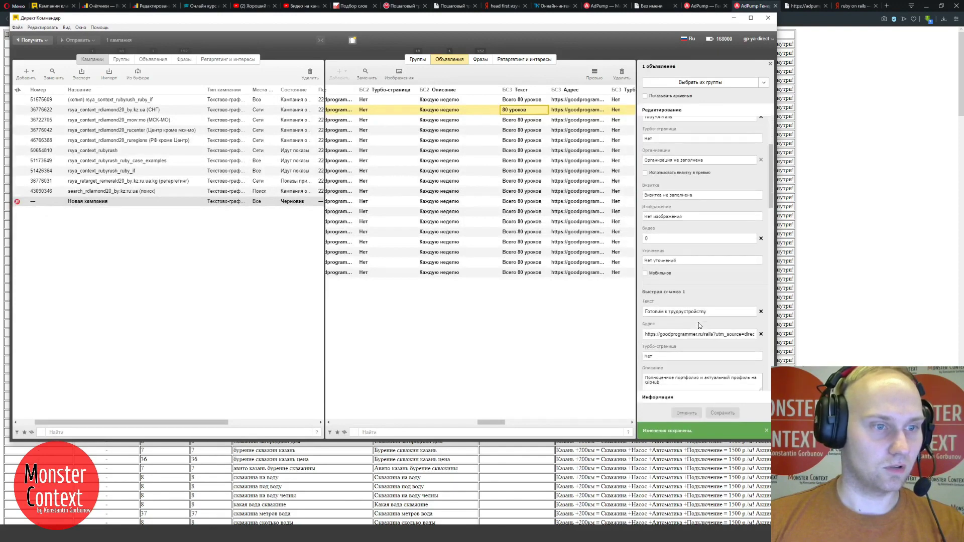
scroll(698, 325, "up", 3)
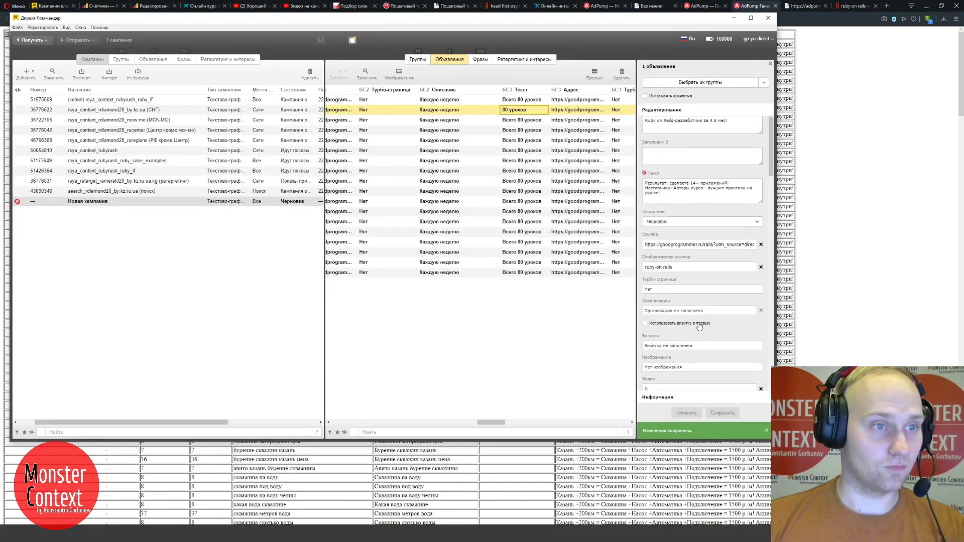
left_click(673, 192)
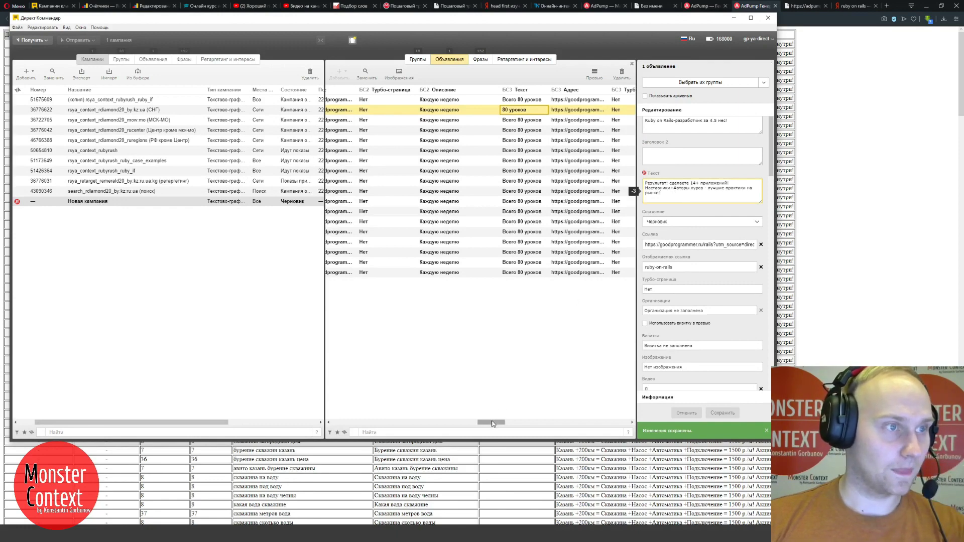
left_click(425, 422)
left_click_drag(425, 423, 341, 424)
left_click(473, 121)
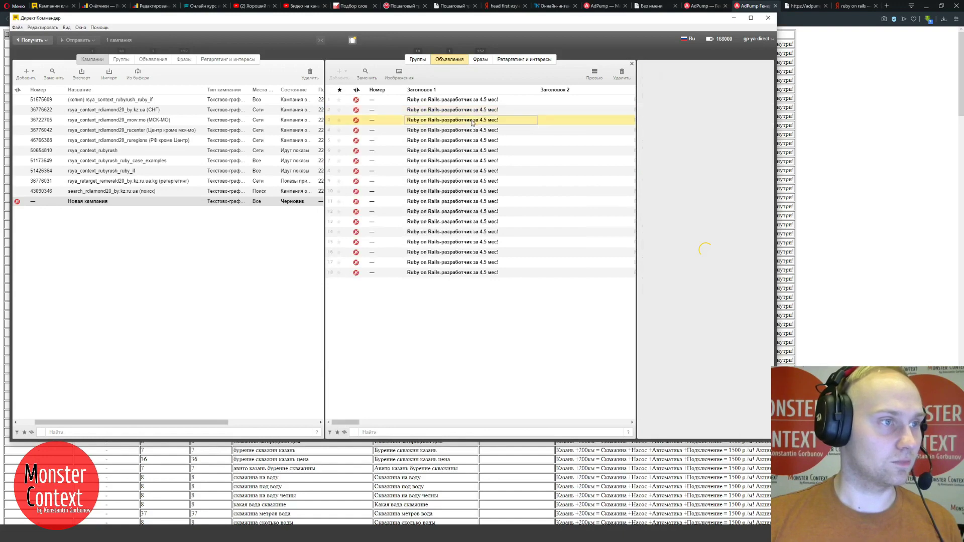
left_click(417, 112)
mouse_move(358, 111)
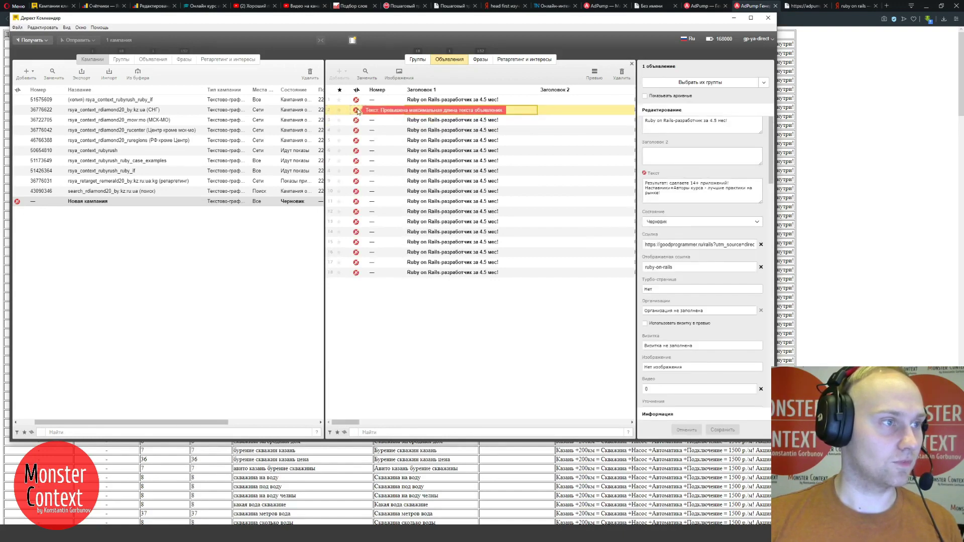
- Copy the quick link text "80 уроков" from the second ad's "БС3 Текст" cell
left_click_drag(350, 424, 505, 422)
left_click(467, 113)
key("ctrl+c")
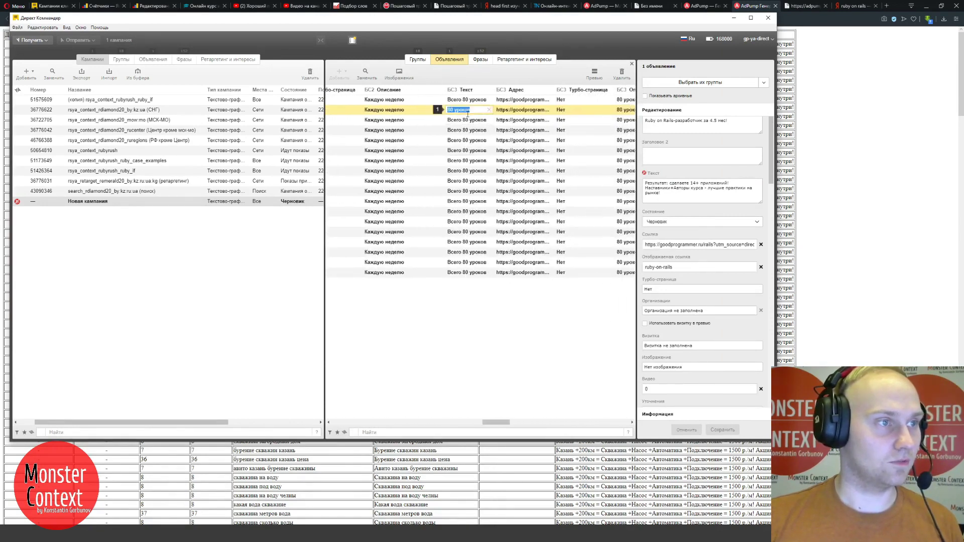
left_click(468, 117)
left_click(472, 114)
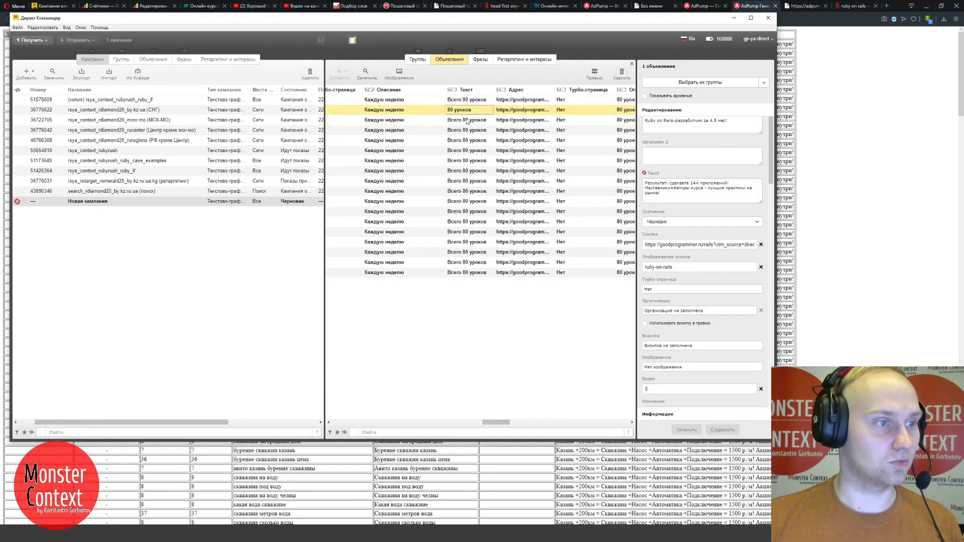
- Replace all values of quick link text 3 with "80 уроков" in the selected ad only, excluding the quick link descriptions
left_click(367, 74)
left_click(335, 148)
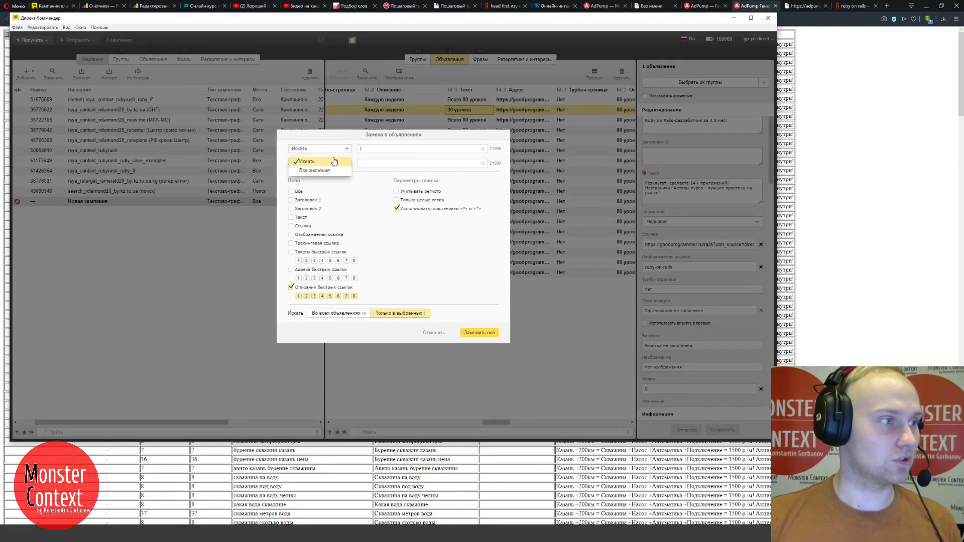
left_click(336, 172)
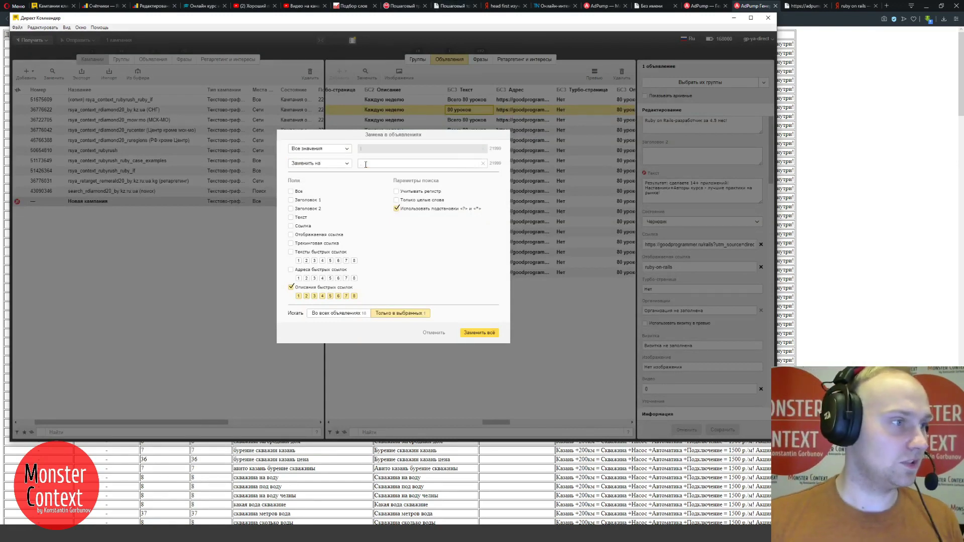
key("ctrl+v")
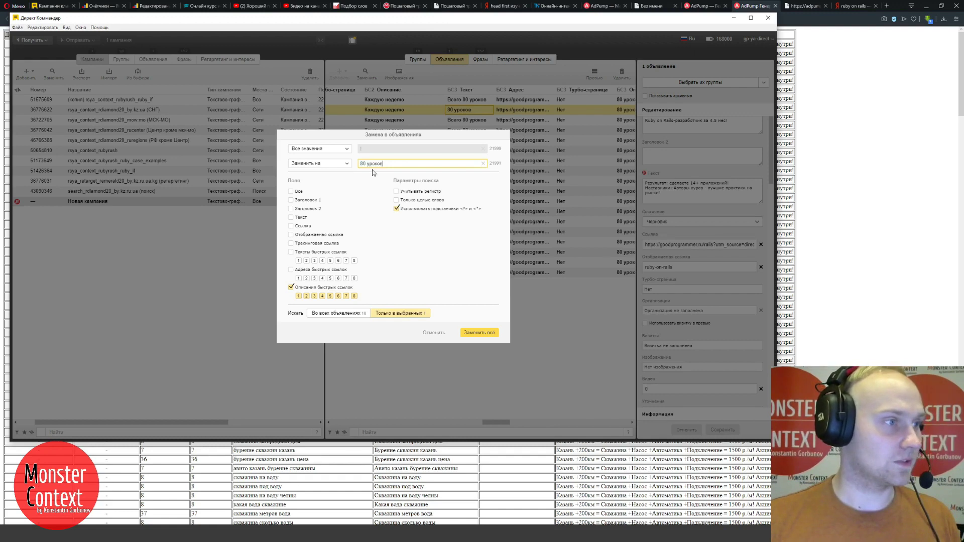
left_click(290, 288)
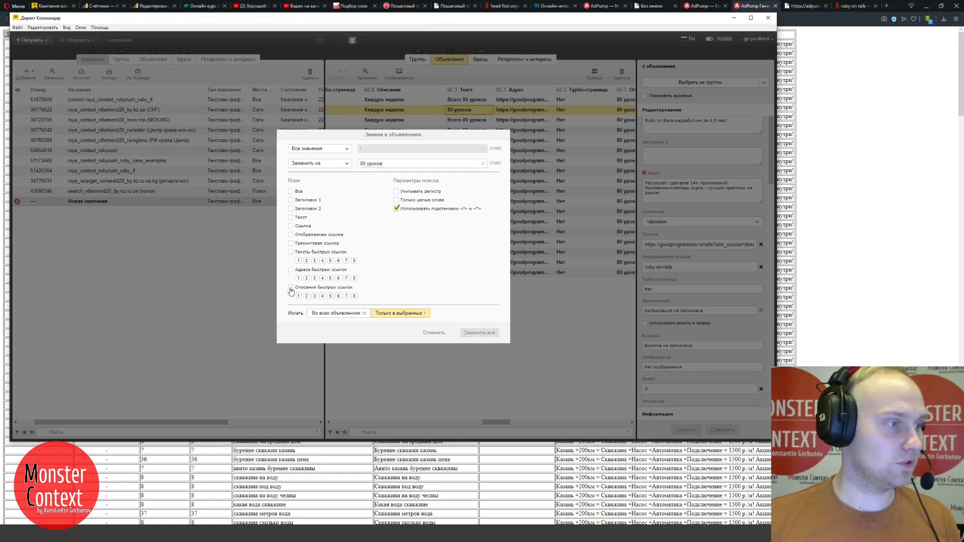
left_click(314, 261)
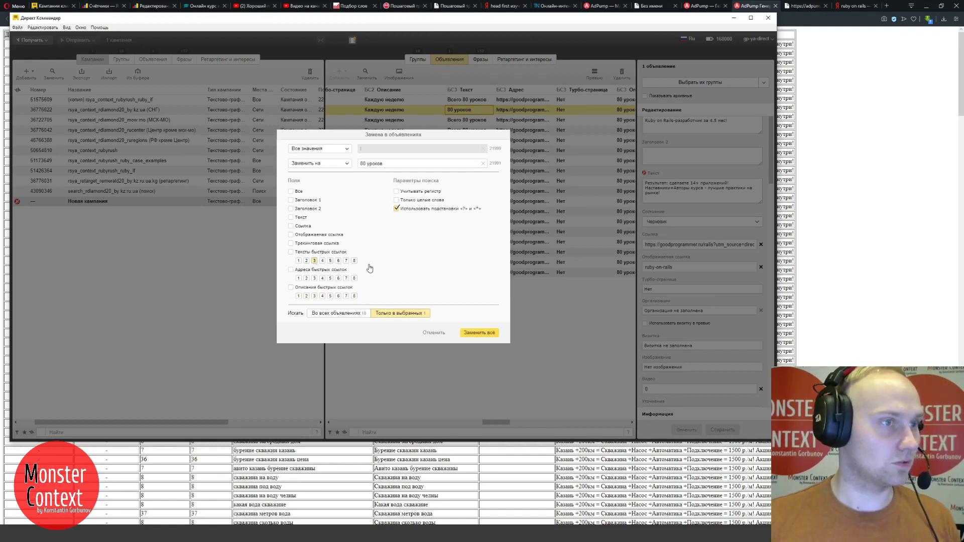
left_click(473, 332)
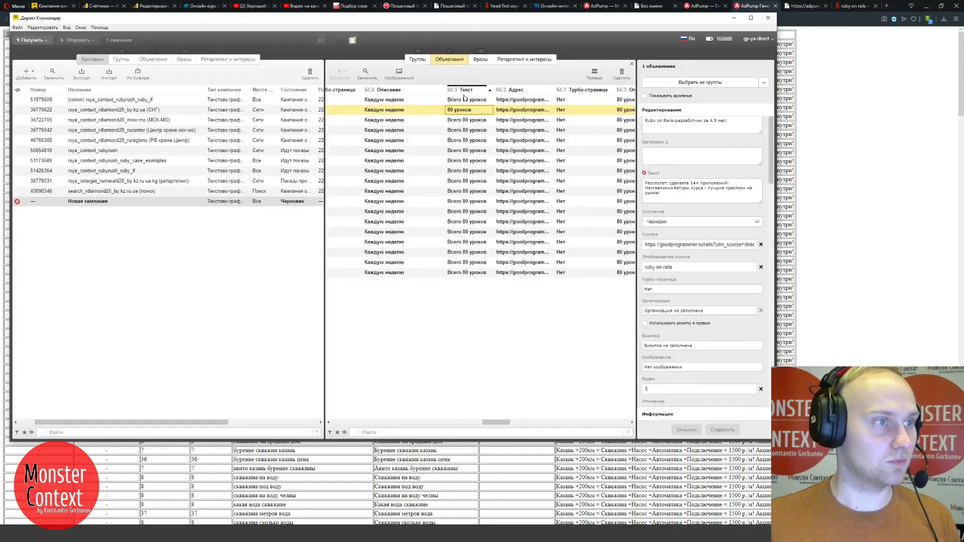
- Replace all values of quick link text 3 with "80 уроков" across all ads
left_click(366, 73)
left_click(315, 148)
left_click(315, 148)
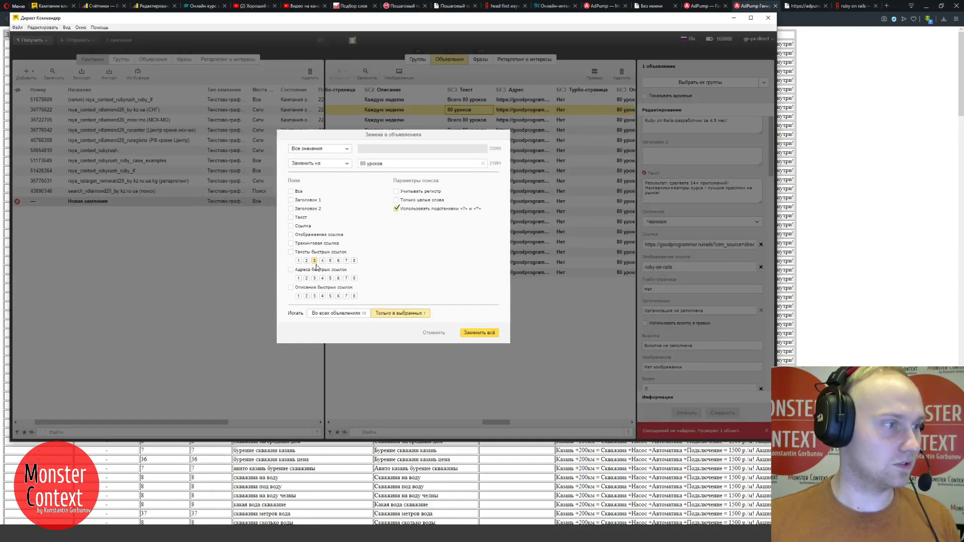
left_click(335, 163)
left_click(326, 173)
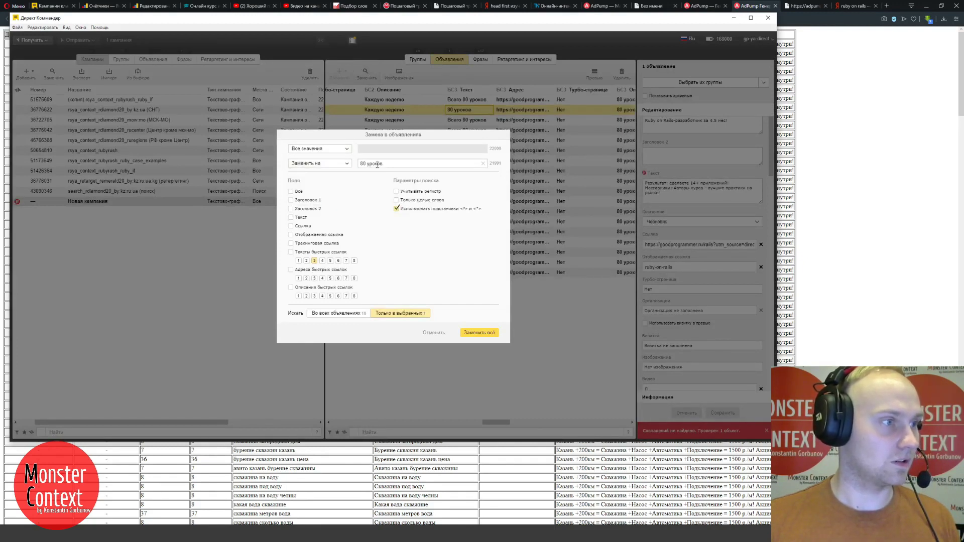
left_click(359, 314)
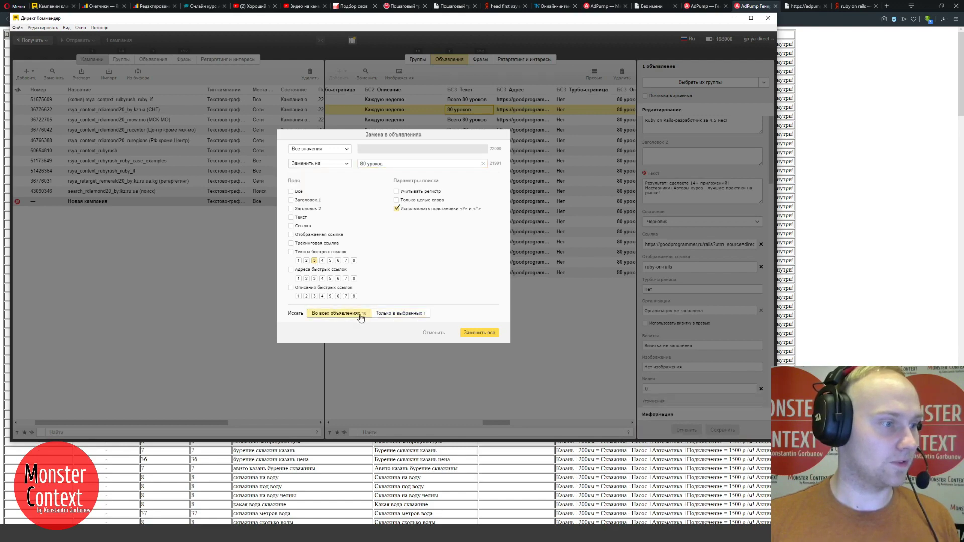
left_click(492, 333)
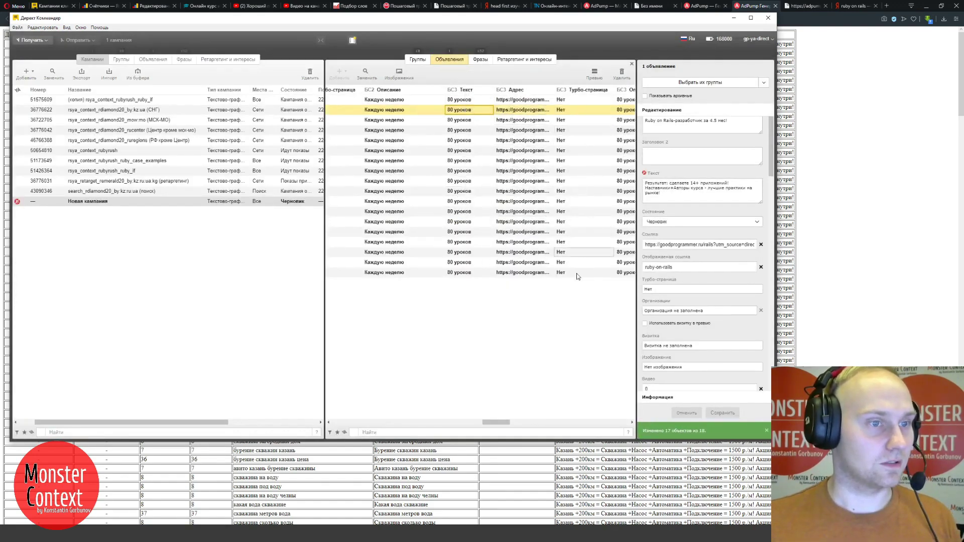
- Replace all values of quick link text 4 with "80 уроков" across all ads
left_click_drag(493, 423, 516, 425)
left_click(459, 107)
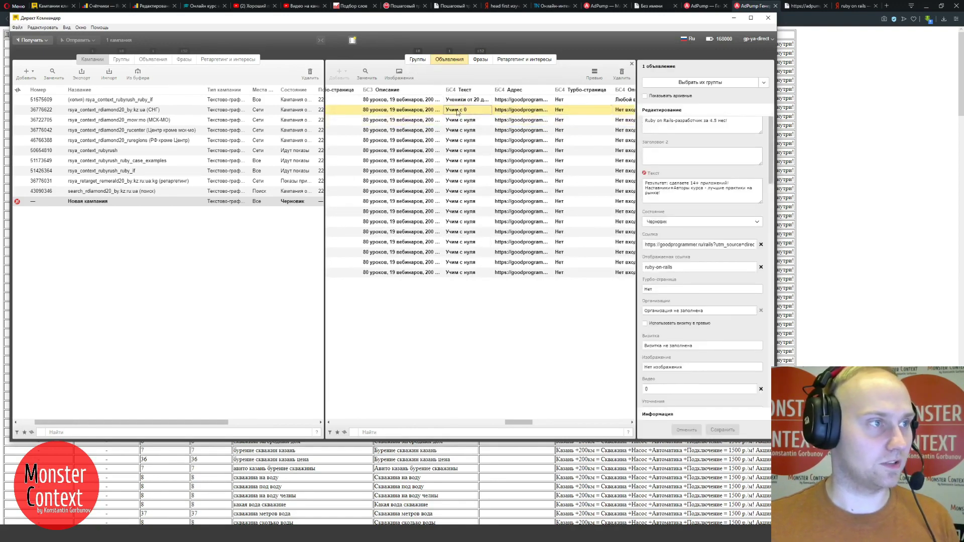
left_click(366, 74)
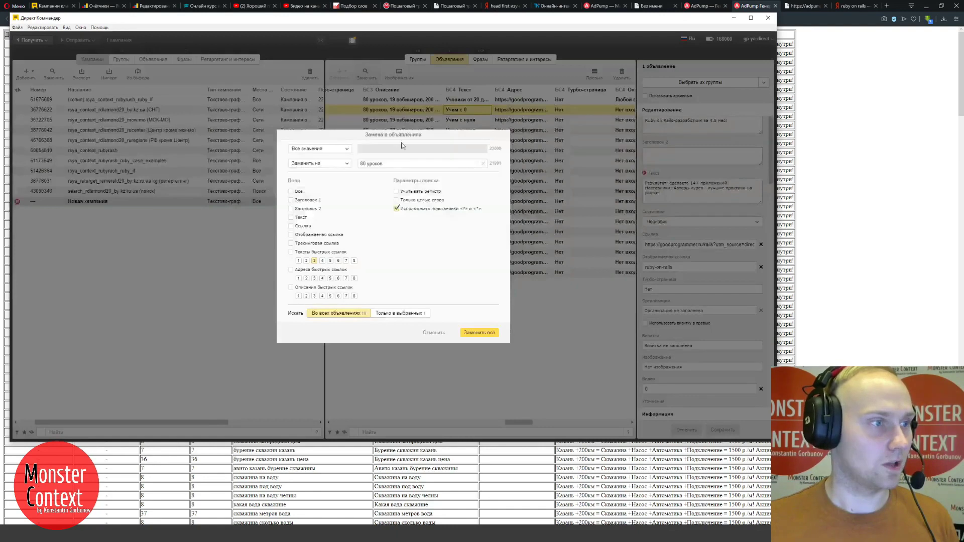
left_click(330, 152)
left_click(320, 161)
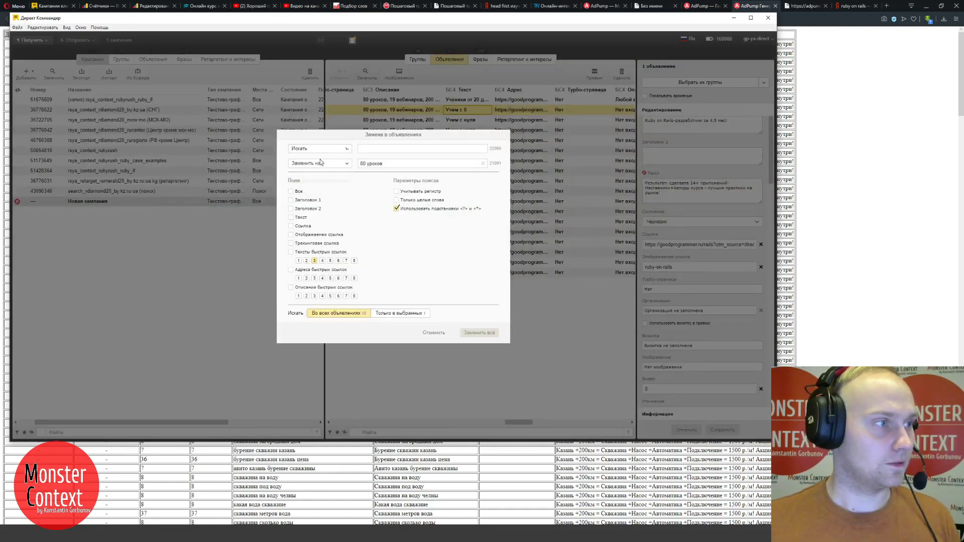
left_click(321, 149)
left_click(320, 171)
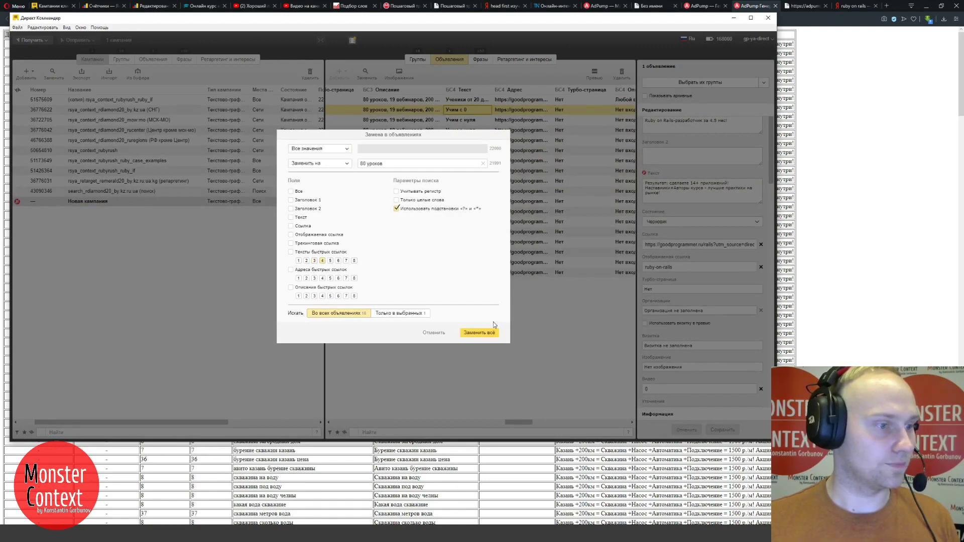
left_click(479, 332)
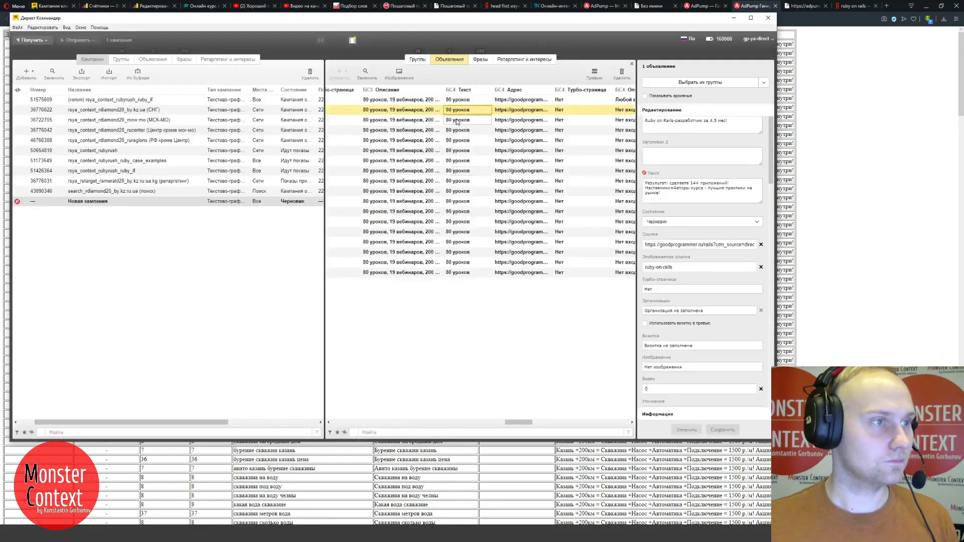
- Replace all values of quick link text 4 with "Учим с 0" across all ads
left_click(366, 74)
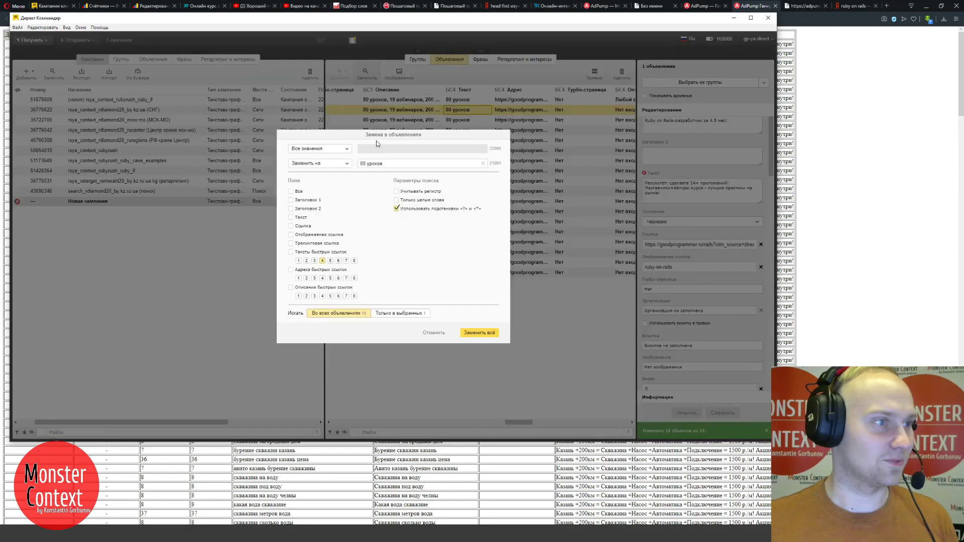
key("ctrl+a")
type("Учим с")
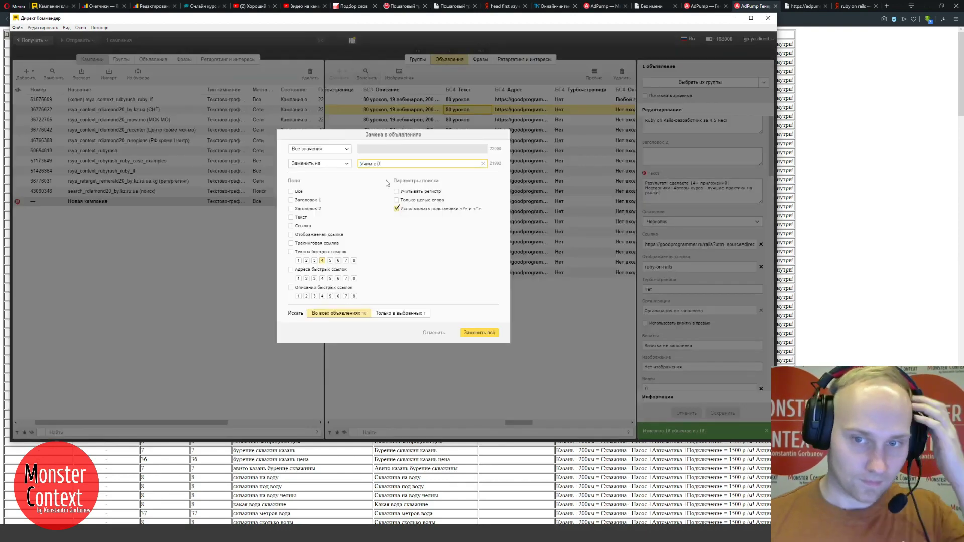
left_click(476, 334)
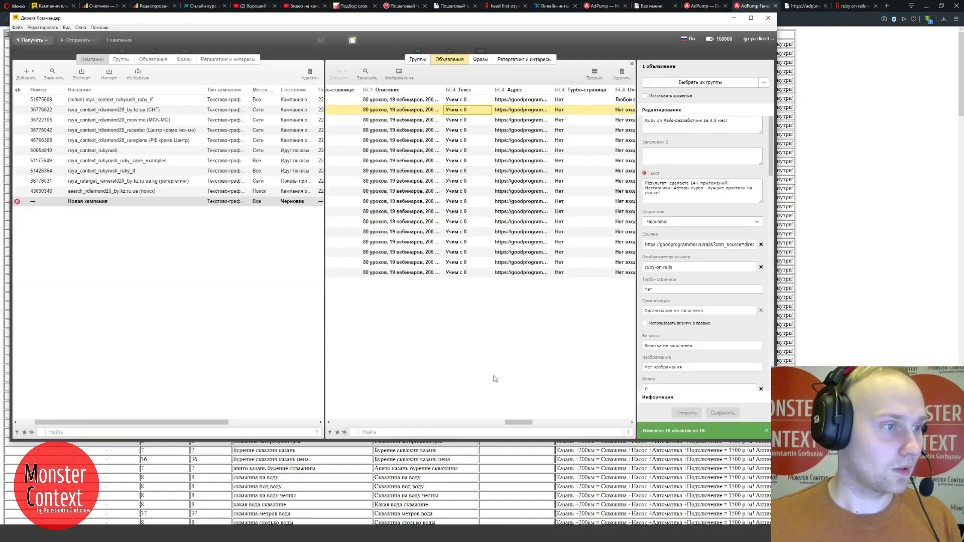
- Copy the second ad's quick link 4 description and quick link 5 text, "Ученики от 20 до 52 лет", into the first ad
left_click_drag(515, 426, 336, 430)
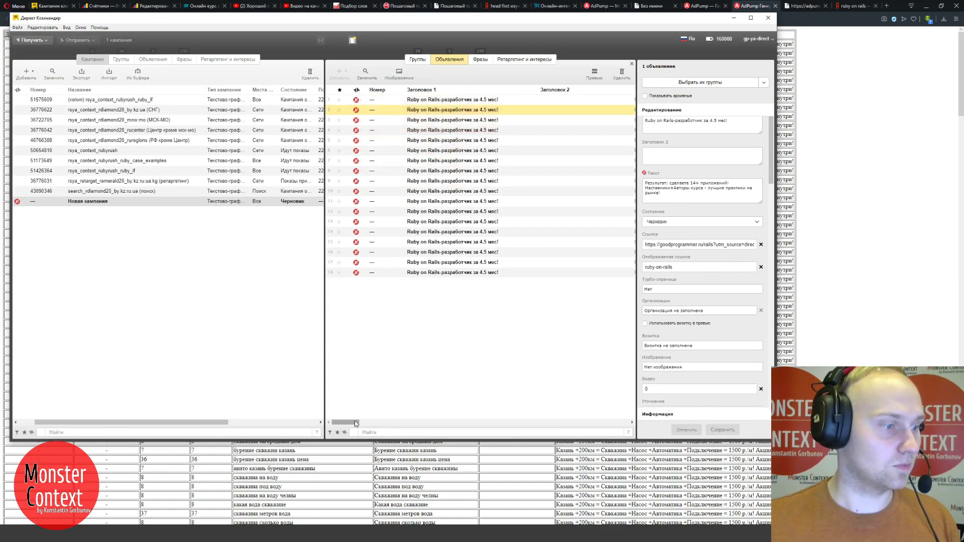
left_click_drag(355, 423, 530, 417)
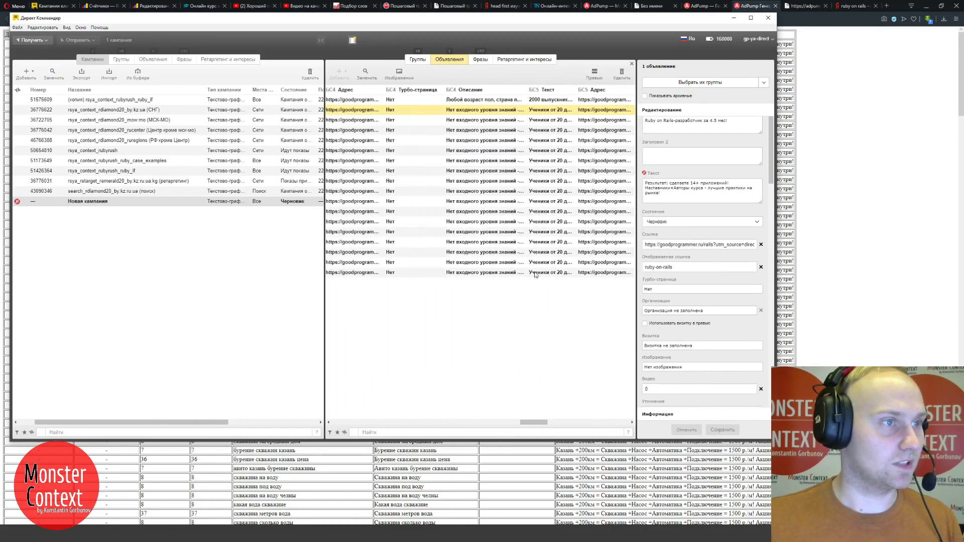
double_click(485, 111)
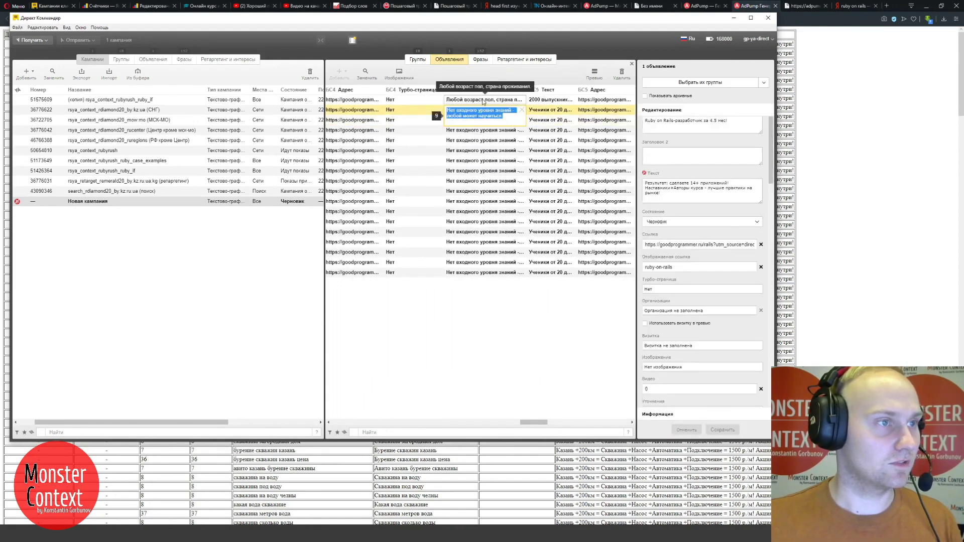
double_click(483, 101)
left_click(551, 100)
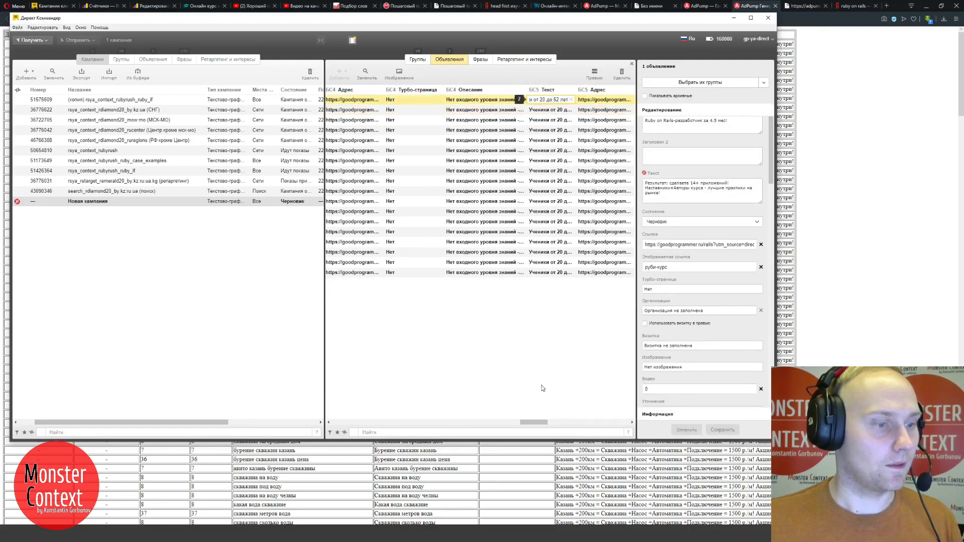
- Set the first ad's quick link 5 description to "Любой возраст пол, страна проживания" and quick link 6 text to "2000 выпускников за 6 лет"
left_click_drag(535, 422, 555, 423)
double_click(519, 110)
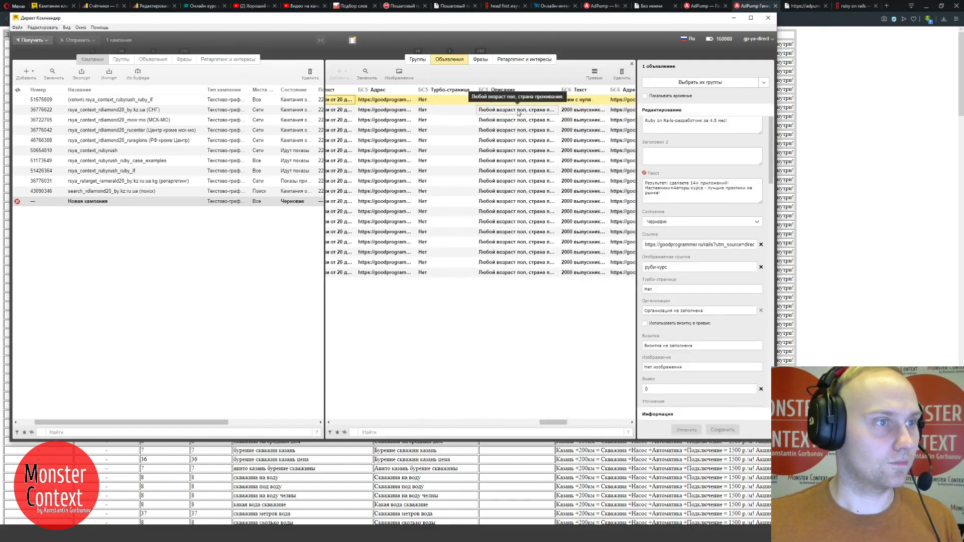
key("Tab")
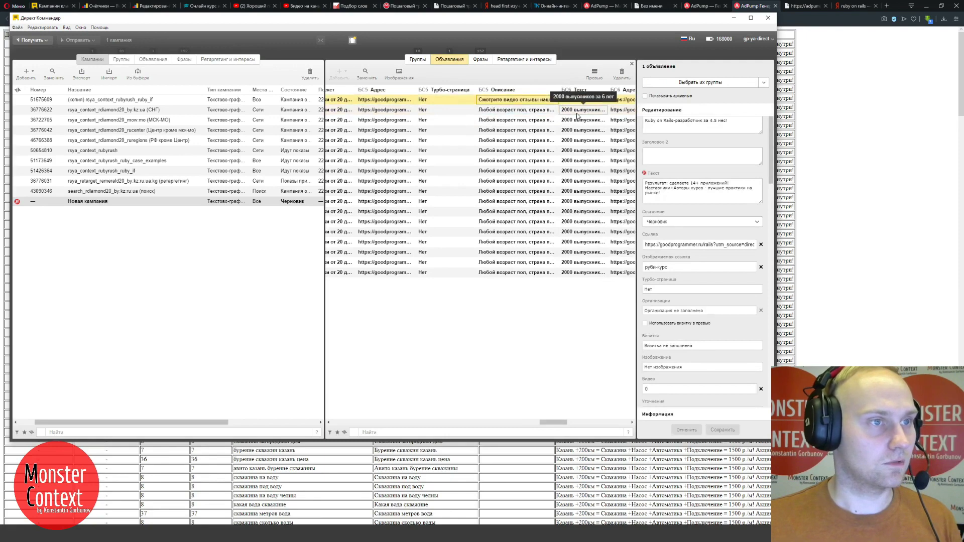
left_click(580, 102)
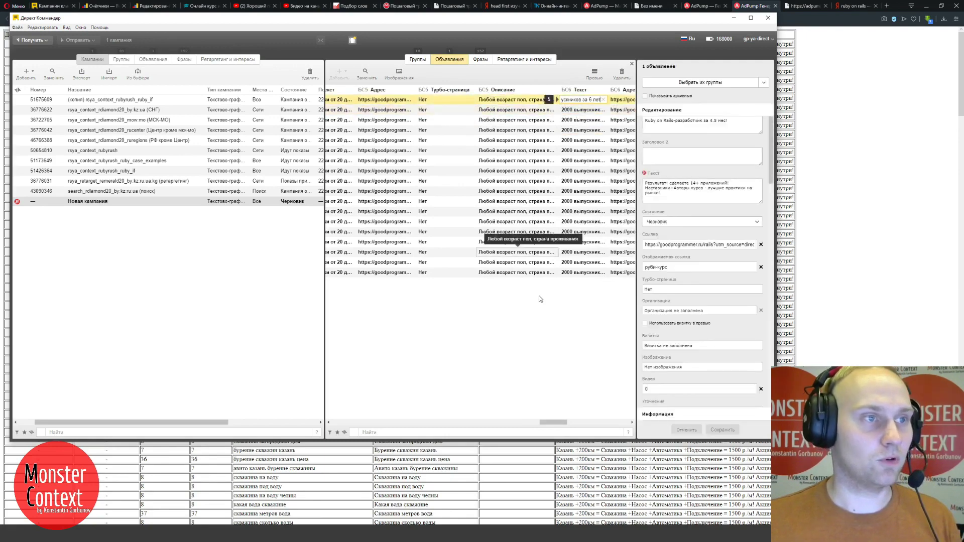
- Copy the second ad's quick link 6 description, starting with "Смотрите видео отзывы", into the first ad
left_click_drag(560, 422, 587, 423)
double_click(485, 111)
key("ctrl+c")
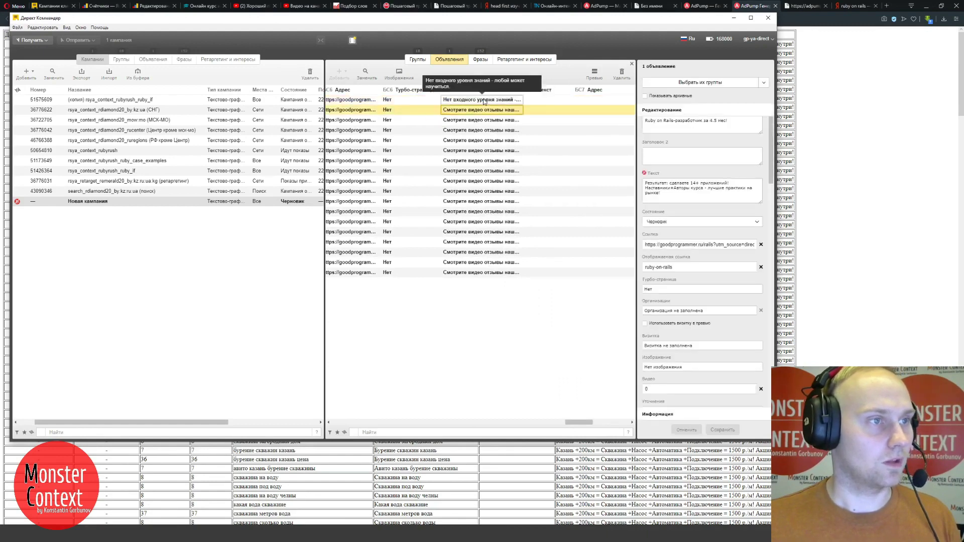
double_click(483, 101)
key("ctrl+v")
key("Return")
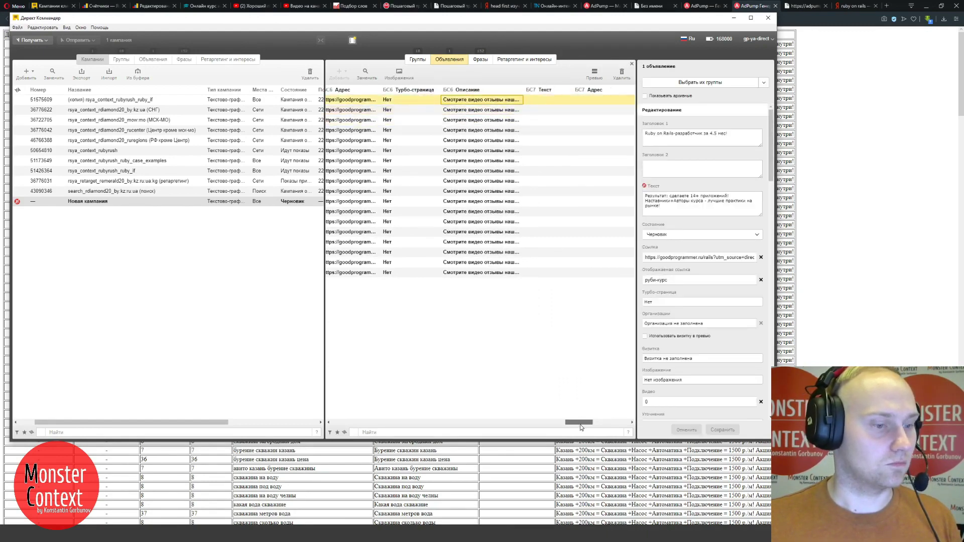
- Check the first ad's error and shorten the word "Результат" in its ad text to "Рез-тат"
left_click_drag(581, 423, 346, 423)
mouse_move(358, 99)
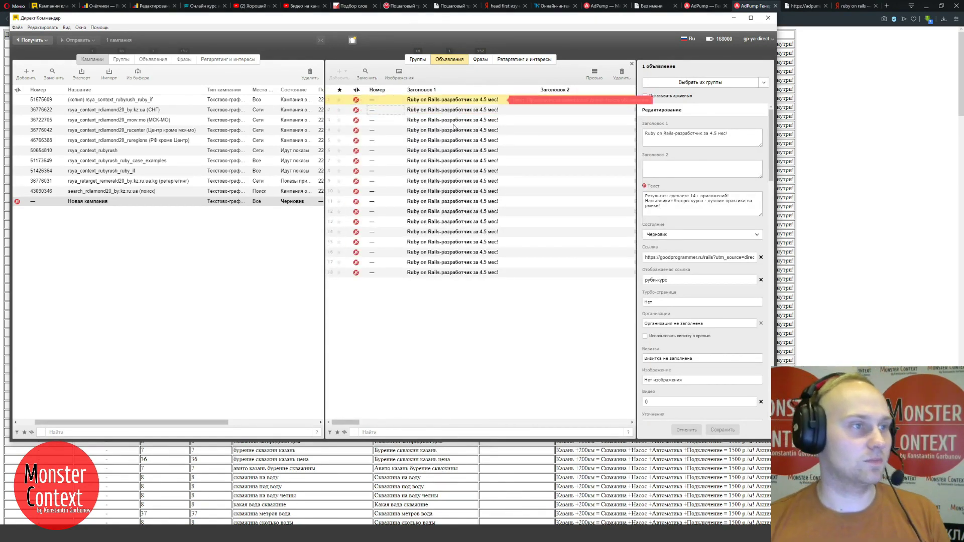
left_click_drag(354, 423, 377, 425)
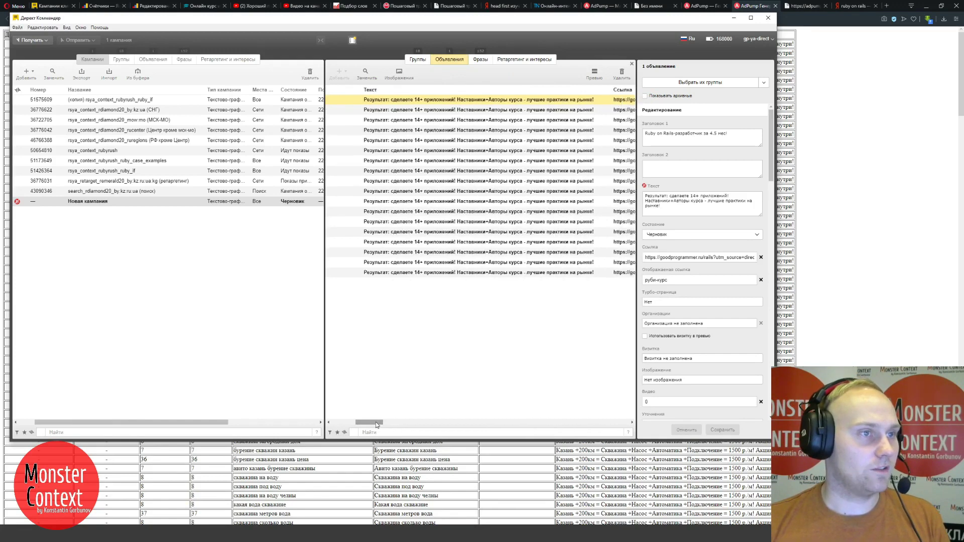
double_click(473, 98)
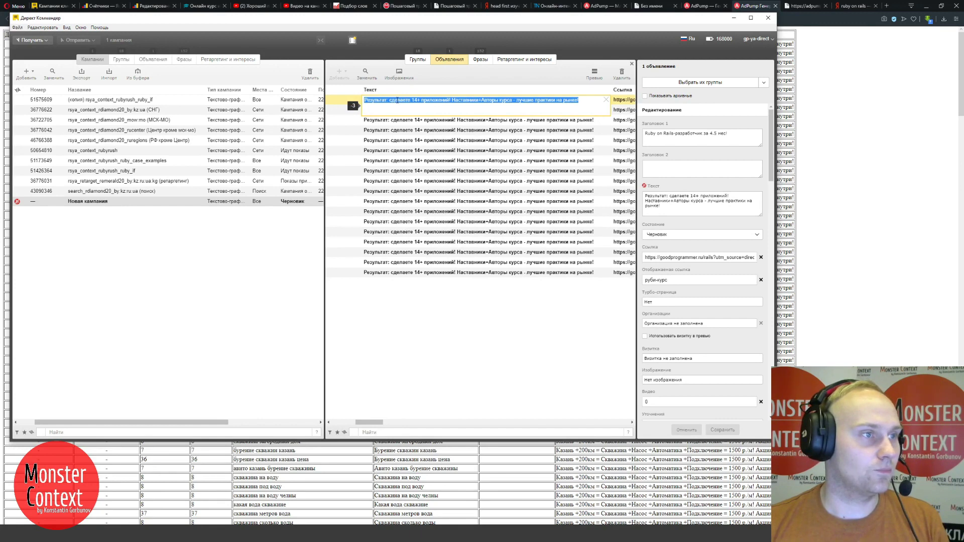
left_click(388, 100)
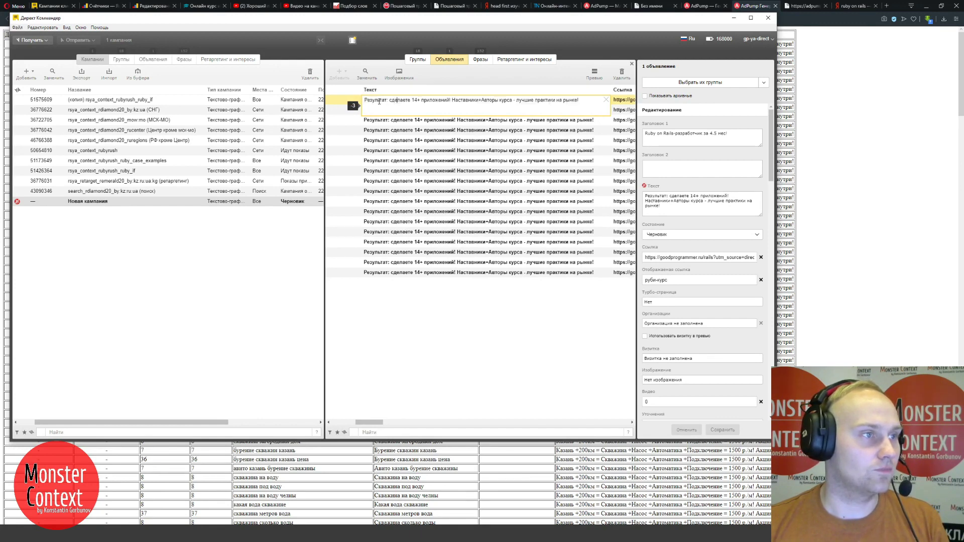
left_click_drag(372, 101, 382, 102)
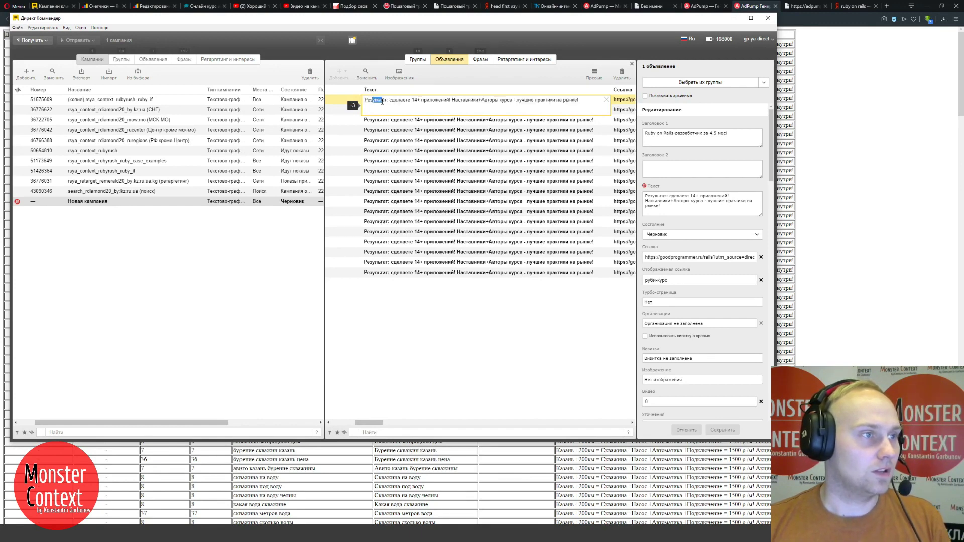
key("BackSpace")
key("Return")
left_click(380, 102)
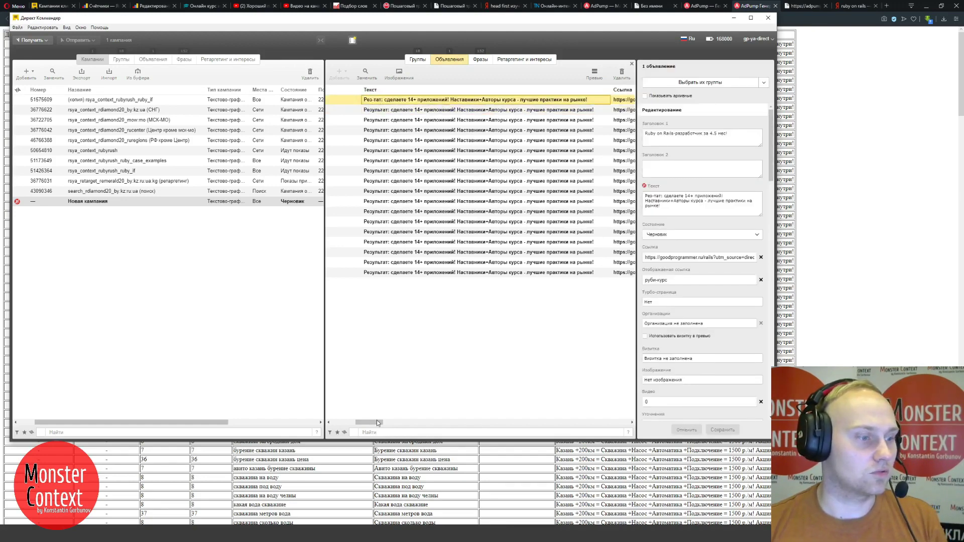
- Remove the plus sign after 14 in the first ad's text so it begins "Рез-тат: сделаете 14 приложений!"
left_click_drag(369, 422, 310, 423)
mouse_move(358, 102)
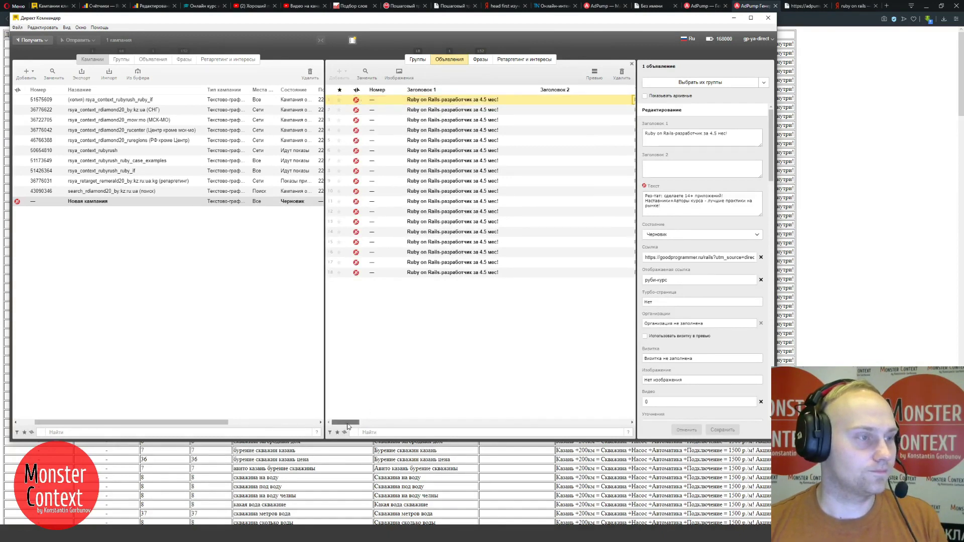
left_click_drag(346, 424, 370, 422)
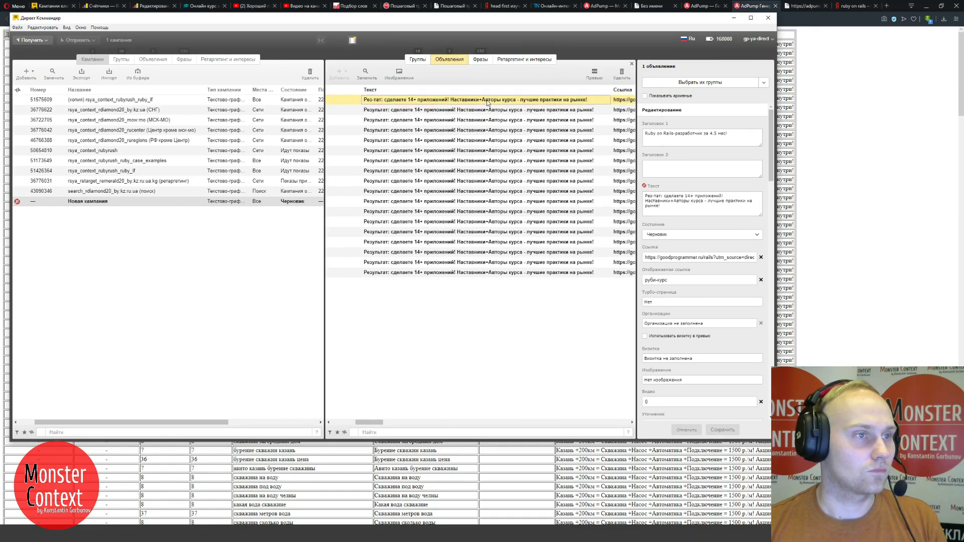
double_click(487, 103)
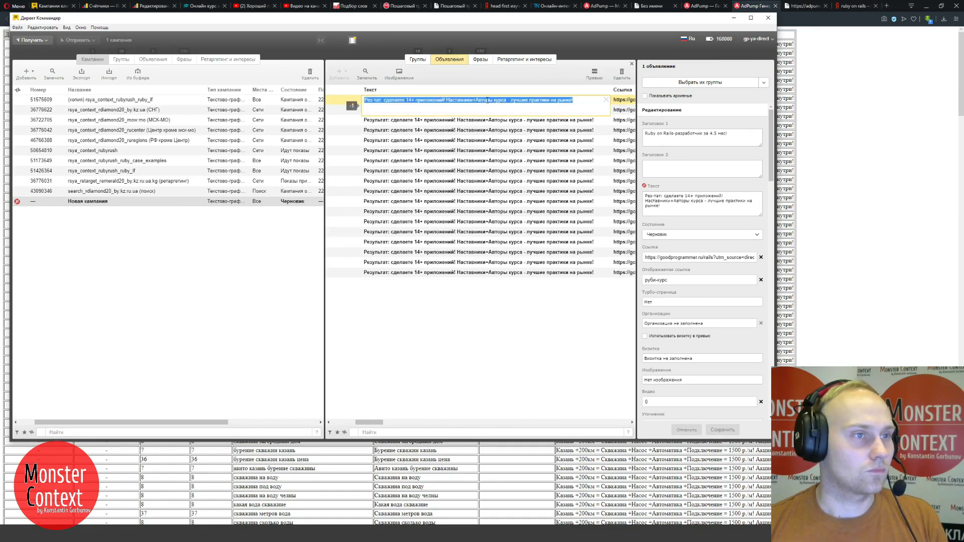
left_click(535, 99)
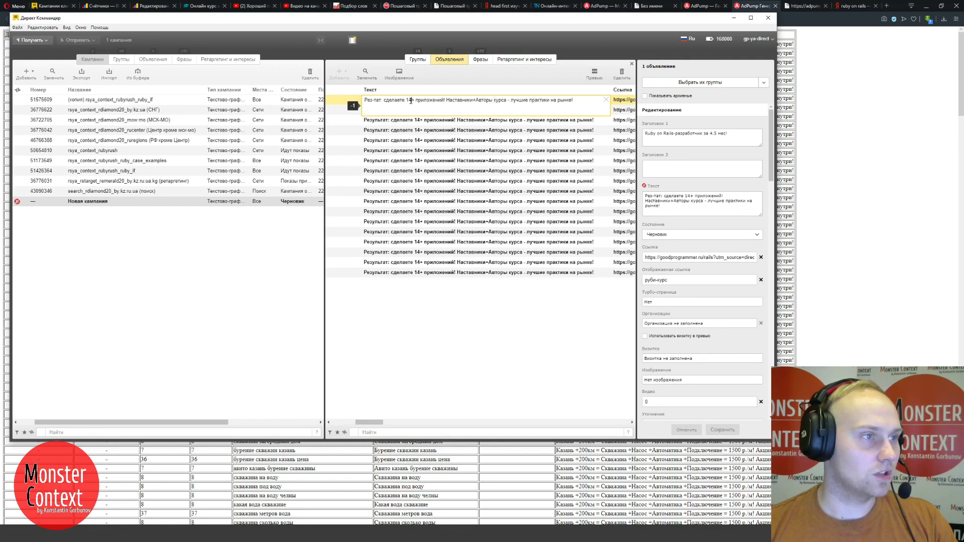
key("BackSpace")
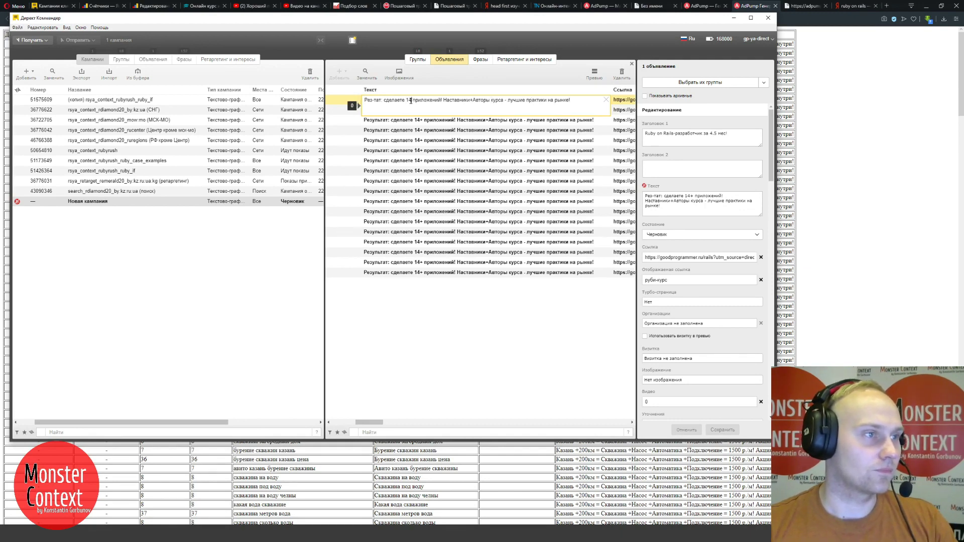
key("Return")
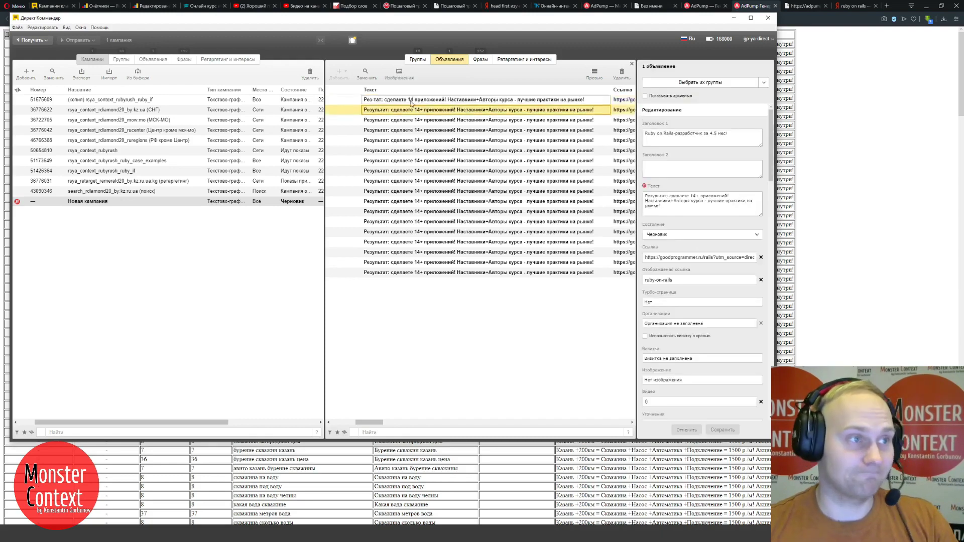
double_click(417, 102)
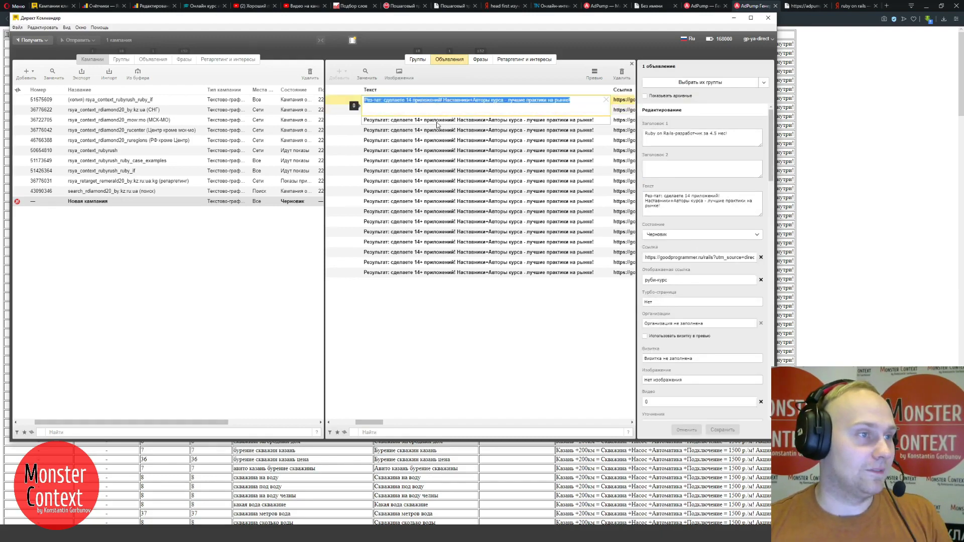
left_click(437, 122)
left_click(434, 103)
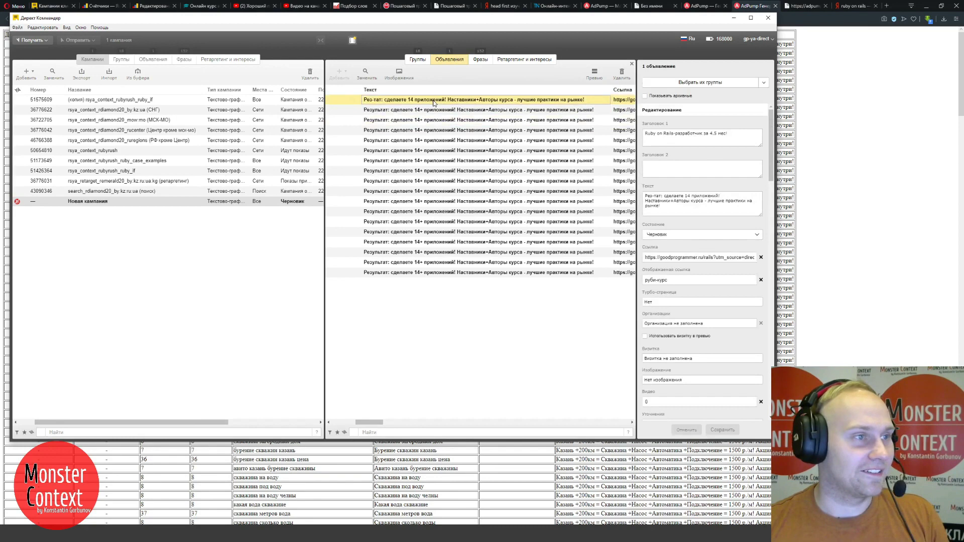
- Replace the text of all ads with the first ad's text, beginning "Рез-тат: сделаете 14 приложений!"
left_click(367, 74)
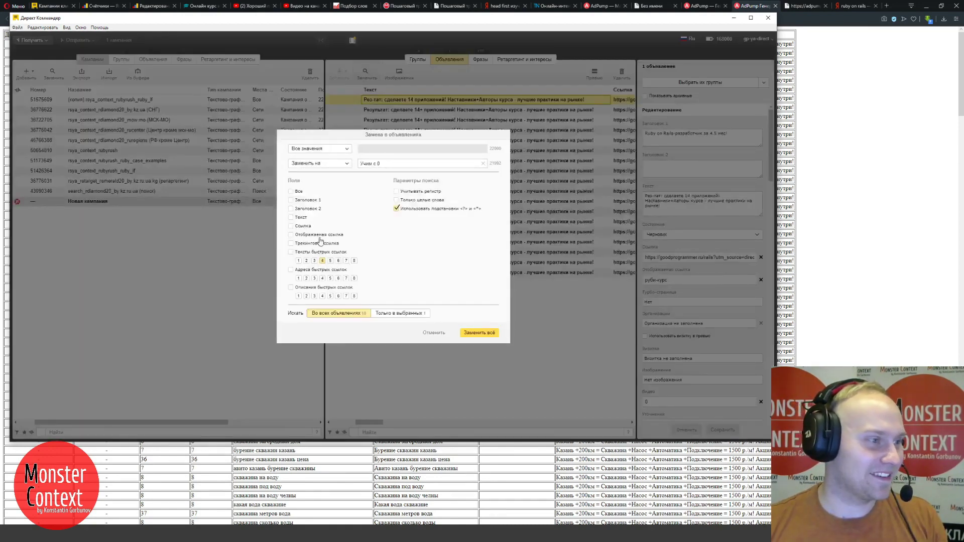
left_click(322, 260)
left_click(292, 218)
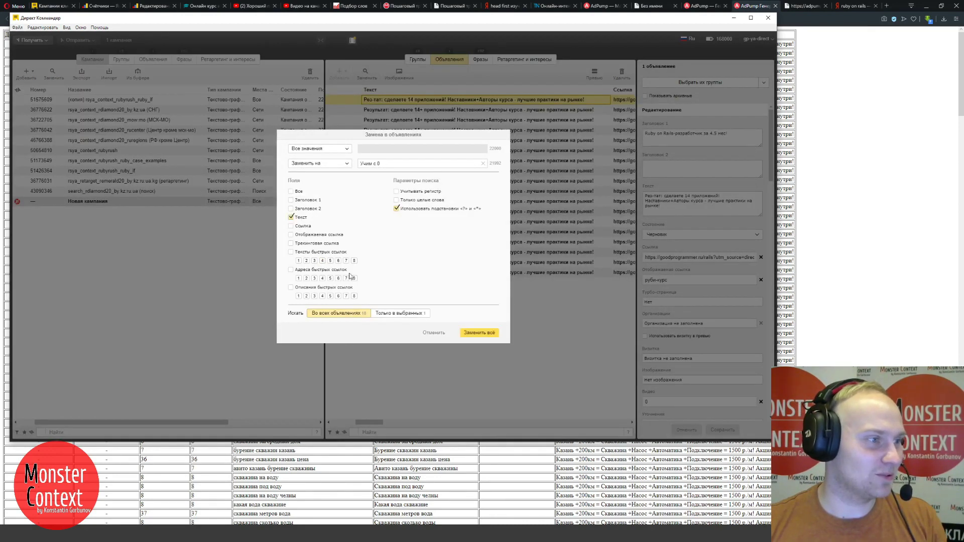
key("ctrl+v")
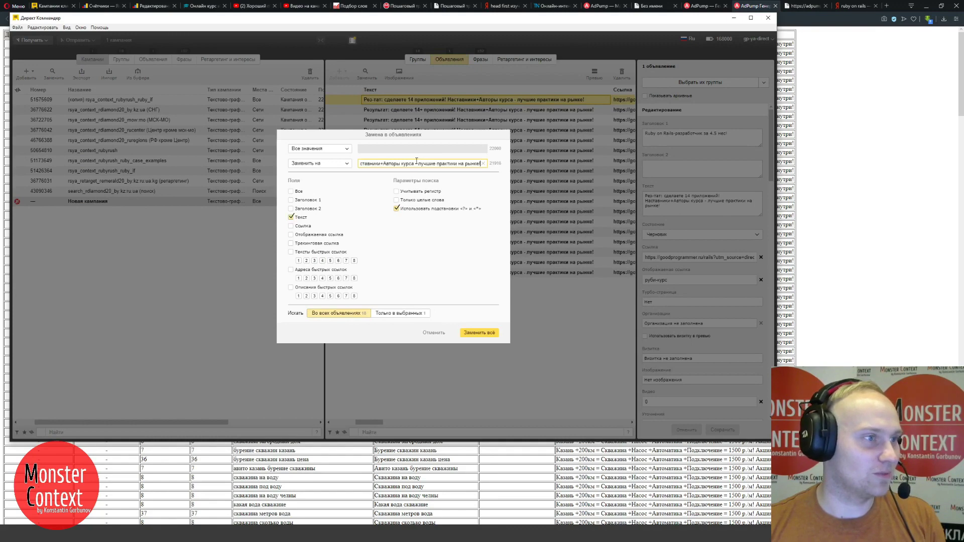
left_click(478, 332)
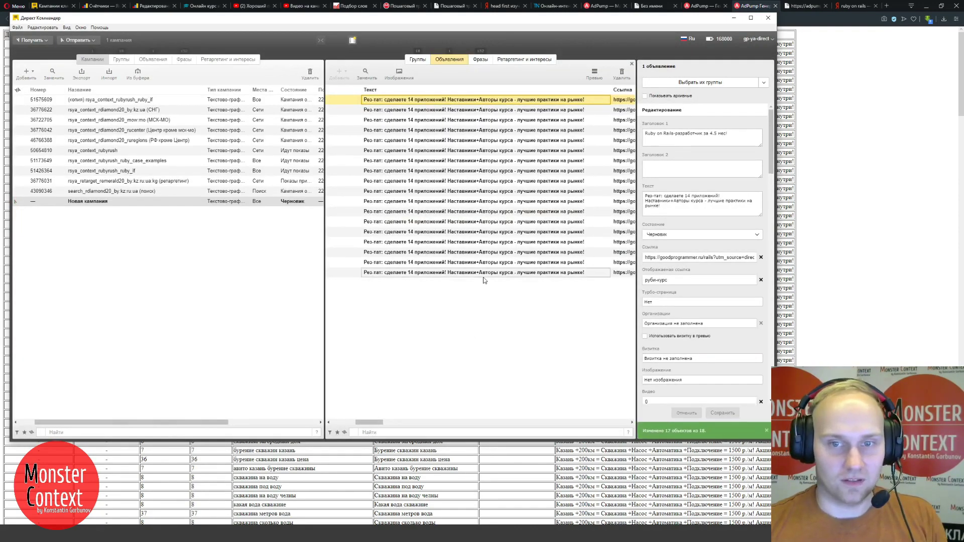
- Replace the text of all ads again, changing the number of applications to 15
left_click(365, 74)
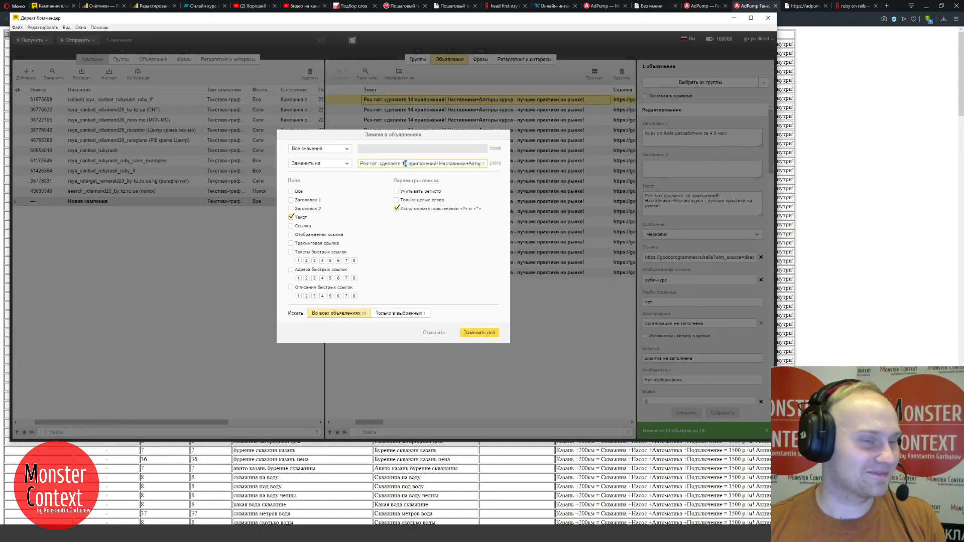
type("5")
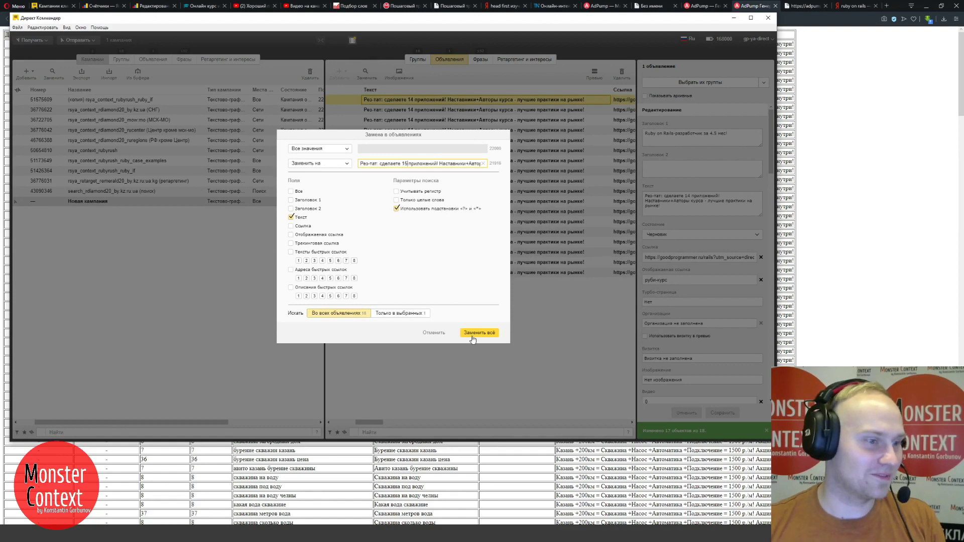
left_click(471, 338)
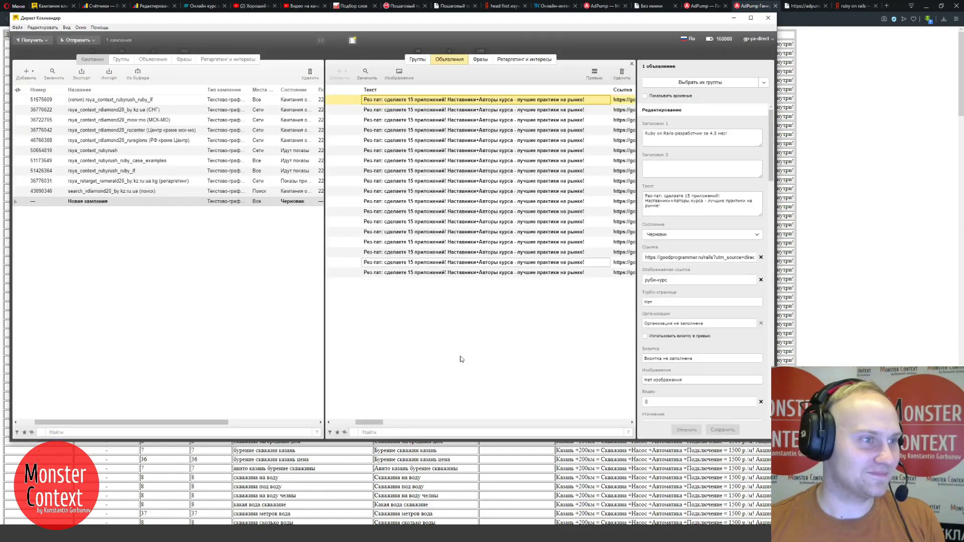
left_click_drag(367, 424, 400, 423)
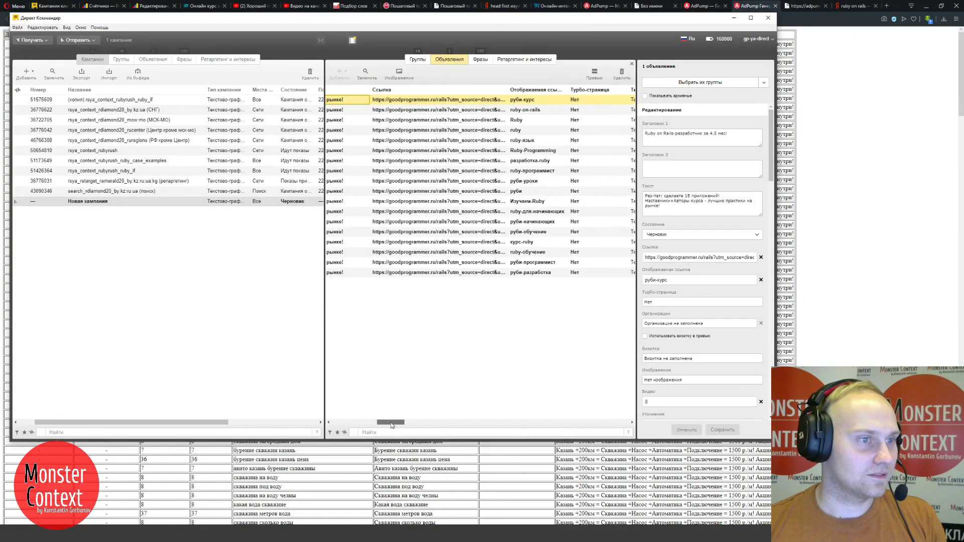
left_click_drag(502, 88, 515, 89)
double_click(477, 275)
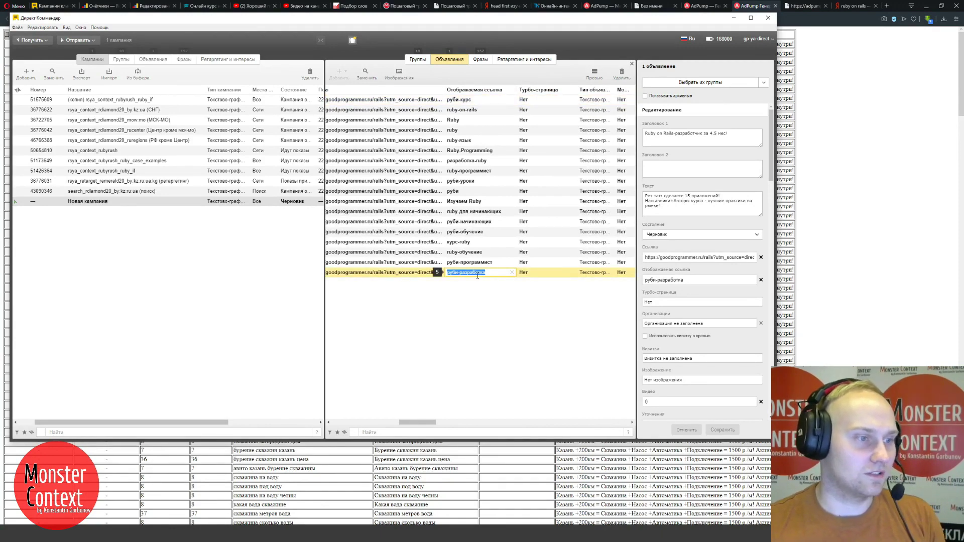
key("BackSpace")
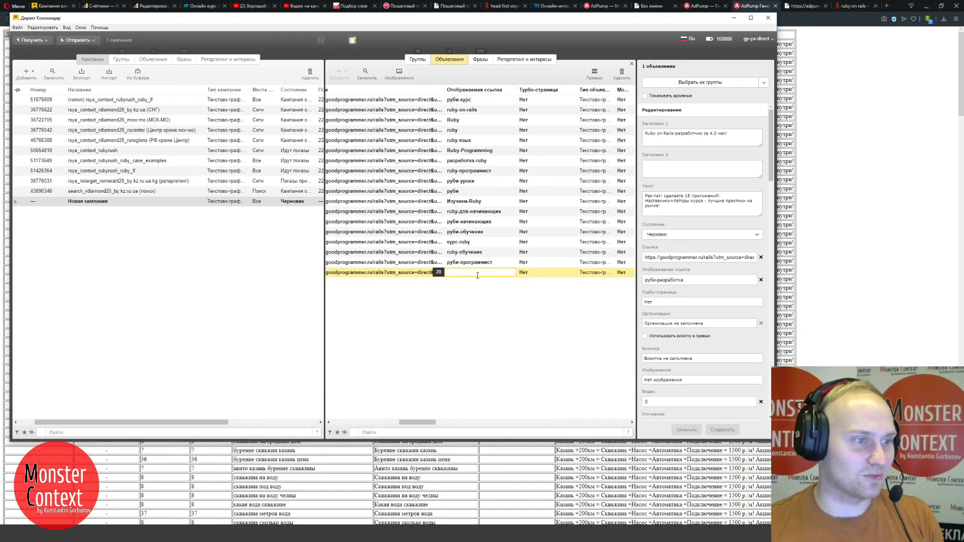
key("ctrl+z")
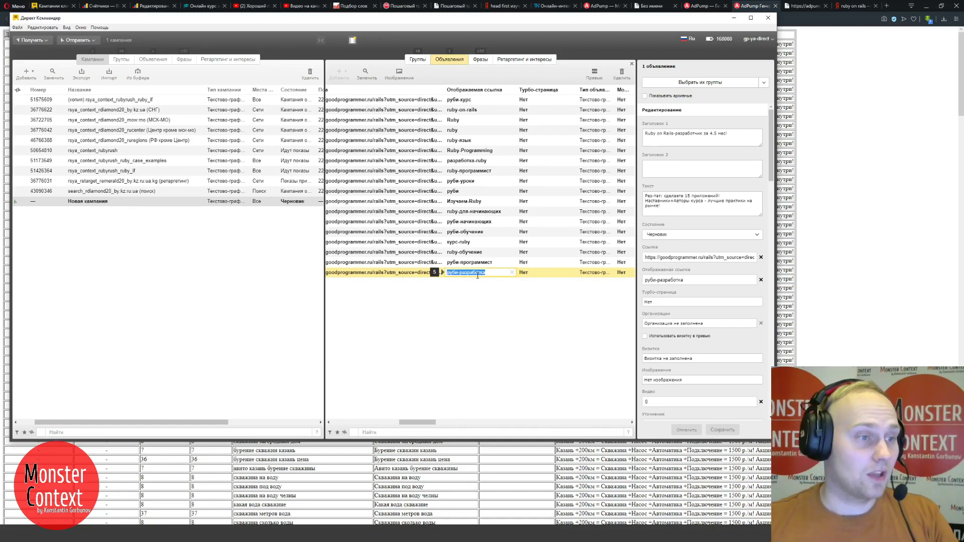
left_click(470, 371)
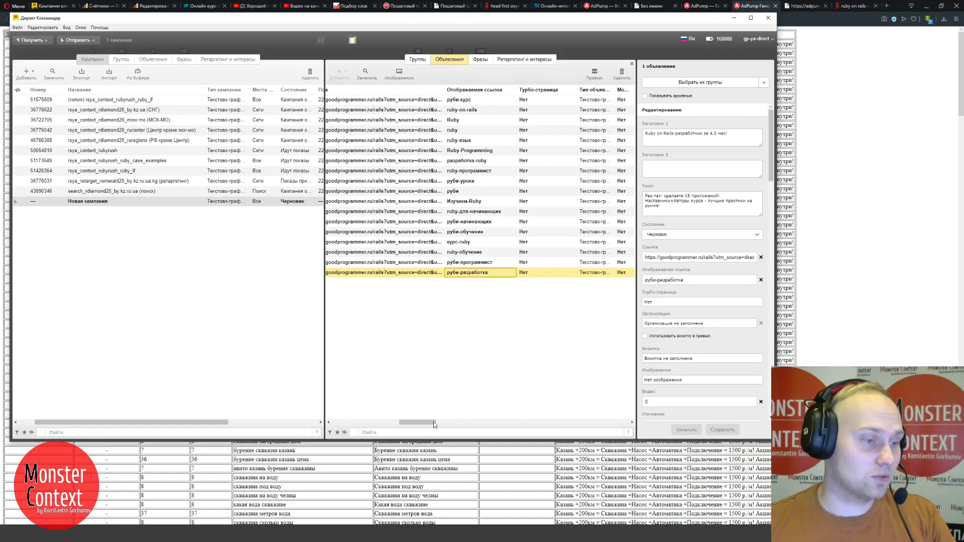
left_click_drag(434, 424, 429, 424)
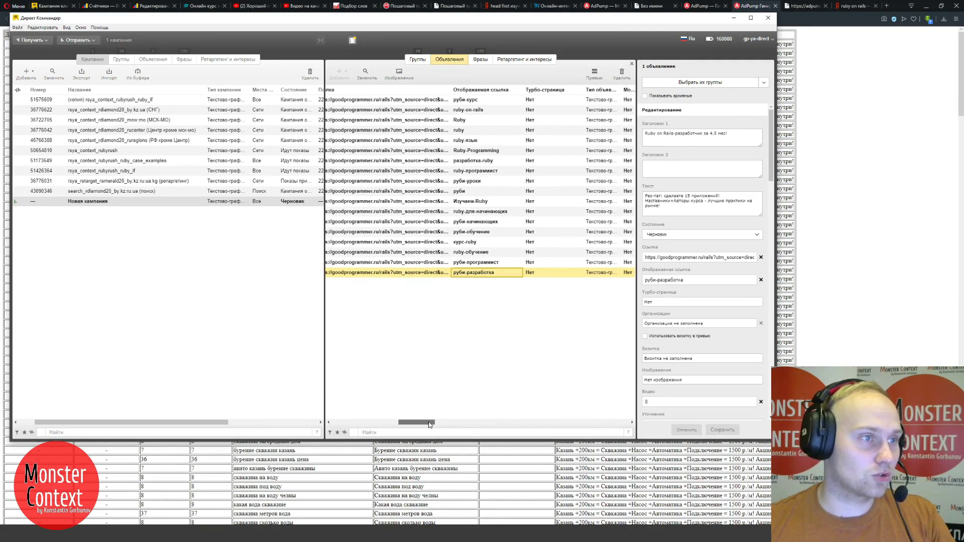
- Switch to the goodprogrammer.ru/rails page in the browser and copy the heading "Ruby on Rails С нуля за 5 месяцев"
left_click(206, 6)
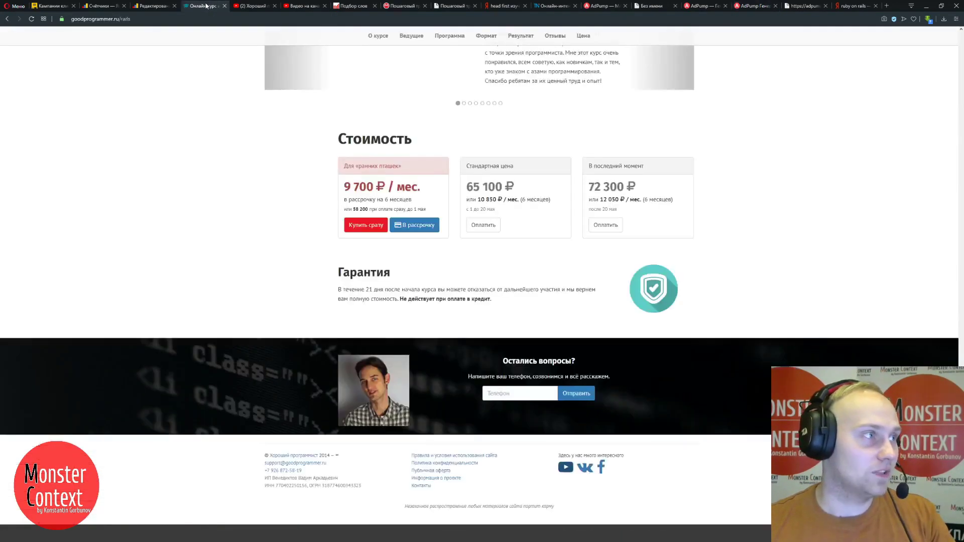
scroll(224, 107, "up", 8)
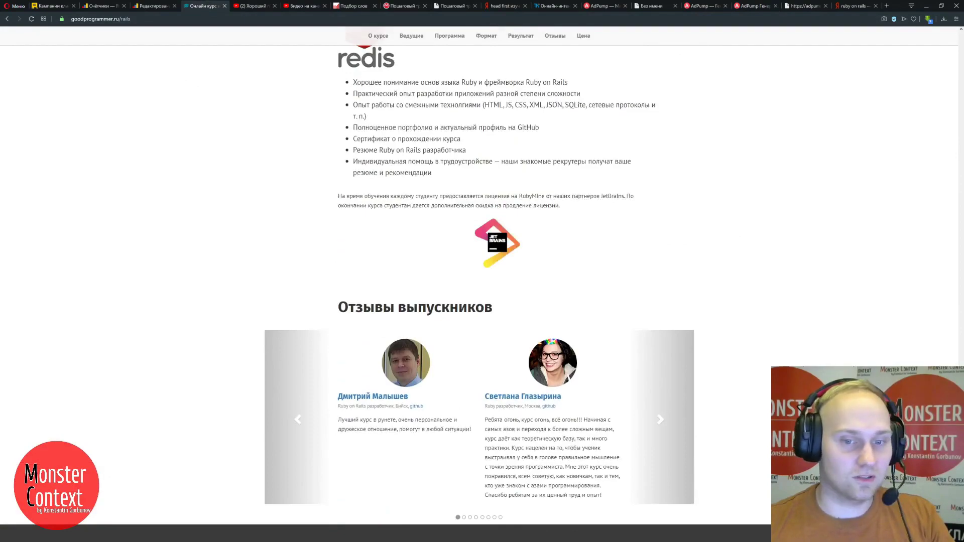
scroll(479, 281, "up", 15)
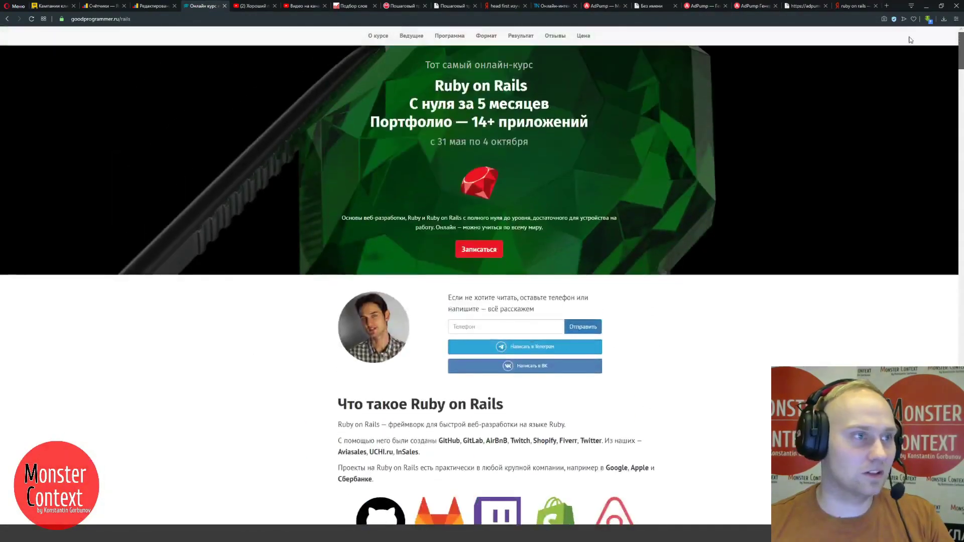
left_click_drag(436, 85, 549, 106)
key("ctrl+c")
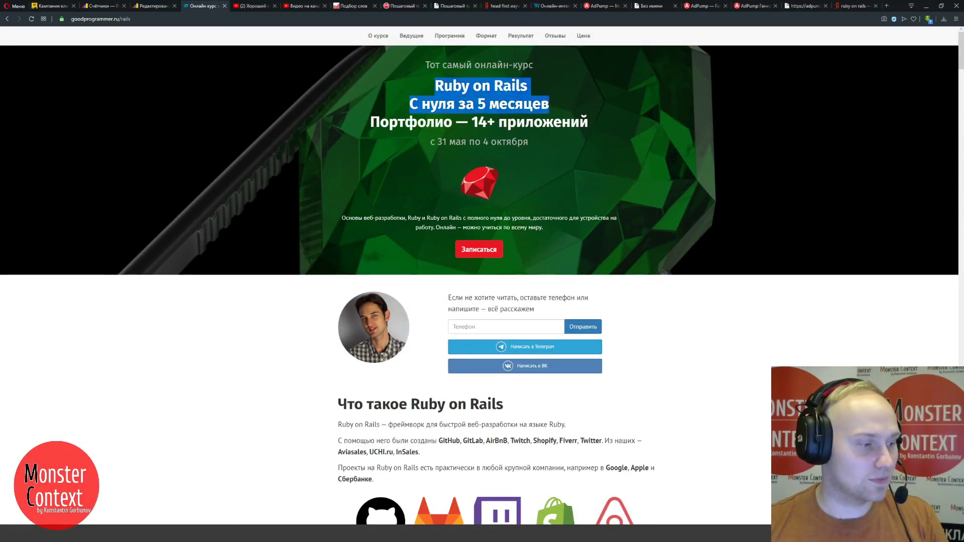
- Return to Direct Commander and set the first ad's display link to "Курс Ruby on Rails", using the copied heading without "С нуля за 5 месяцев"
key("alt+Tab")
double_click(472, 99)
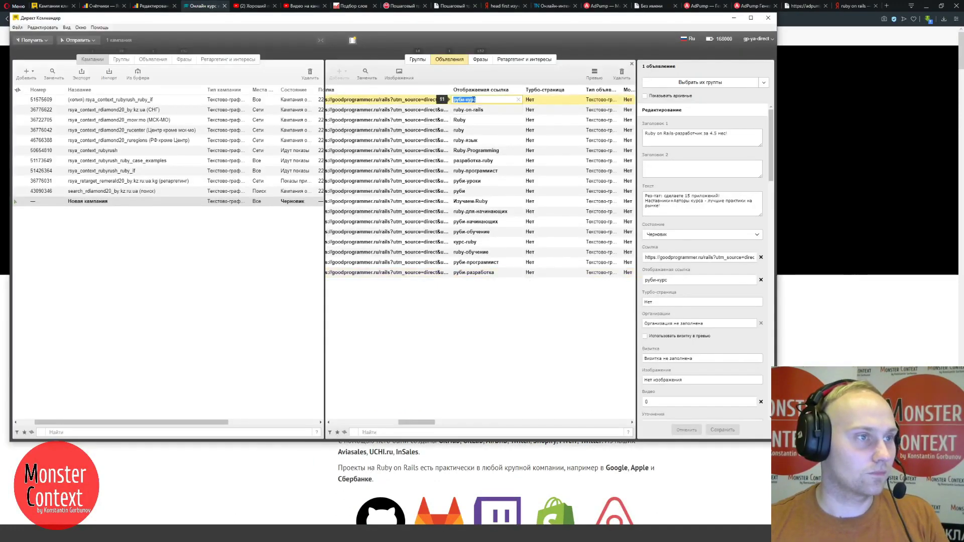
key("ctrl+v")
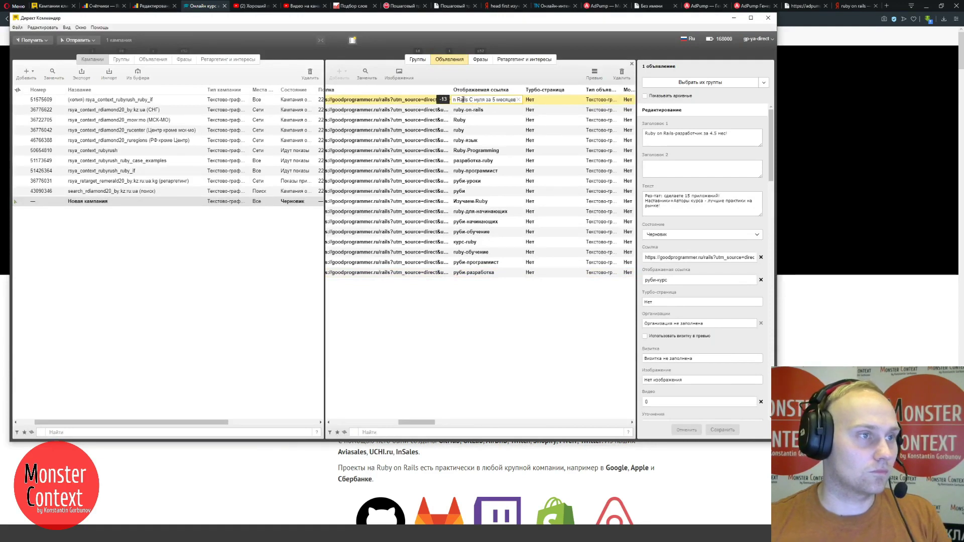
key("Home")
type("Ку")
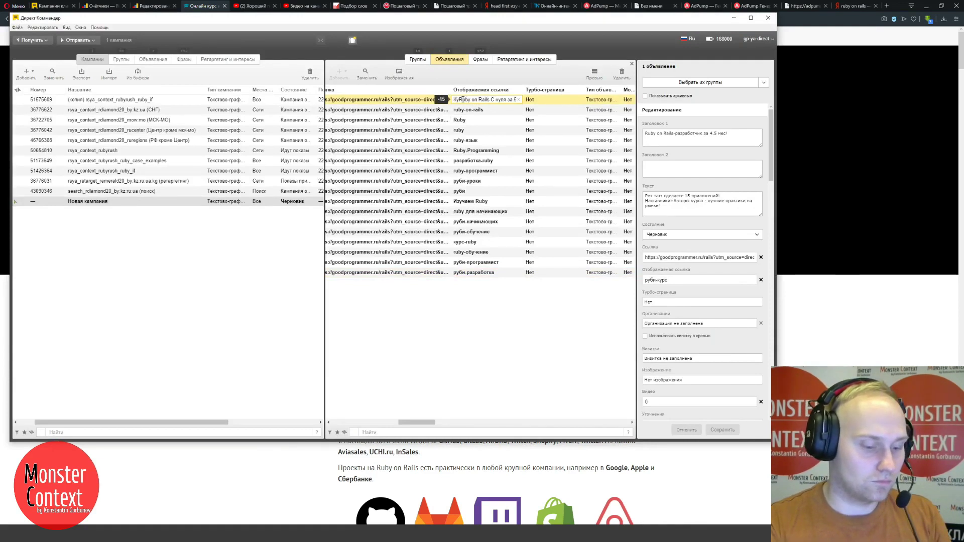
type("рс")
key("Right")
key("Right")
key("Right")
key("Right")
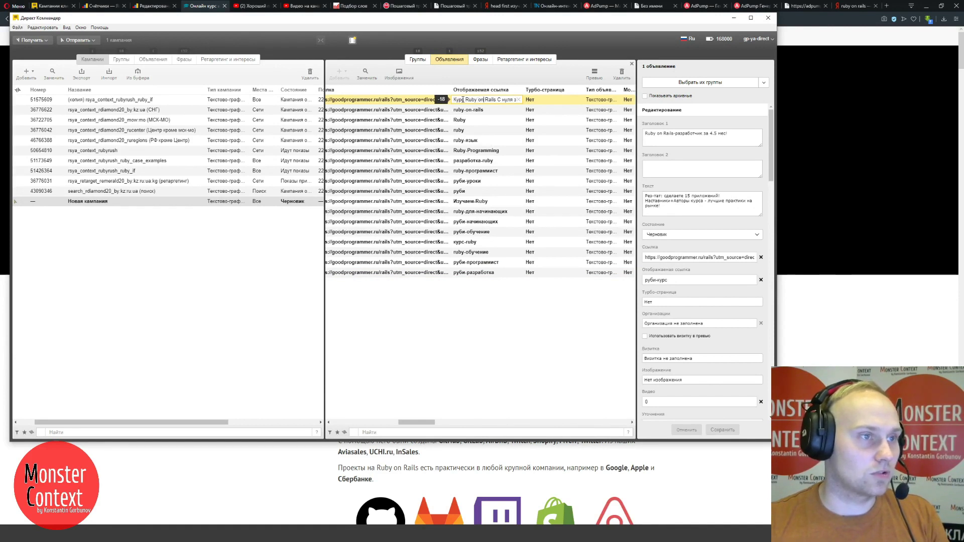
key("shift+End")
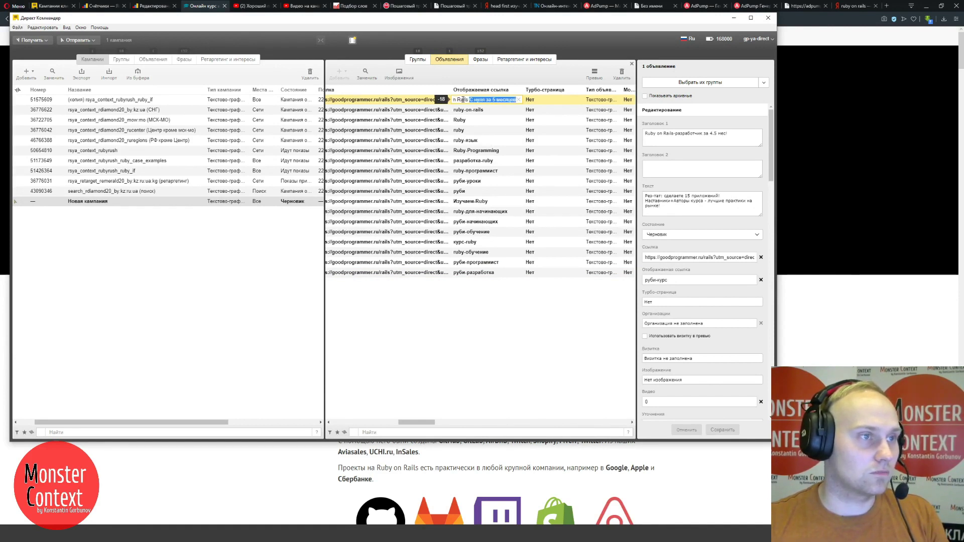
key("Delete")
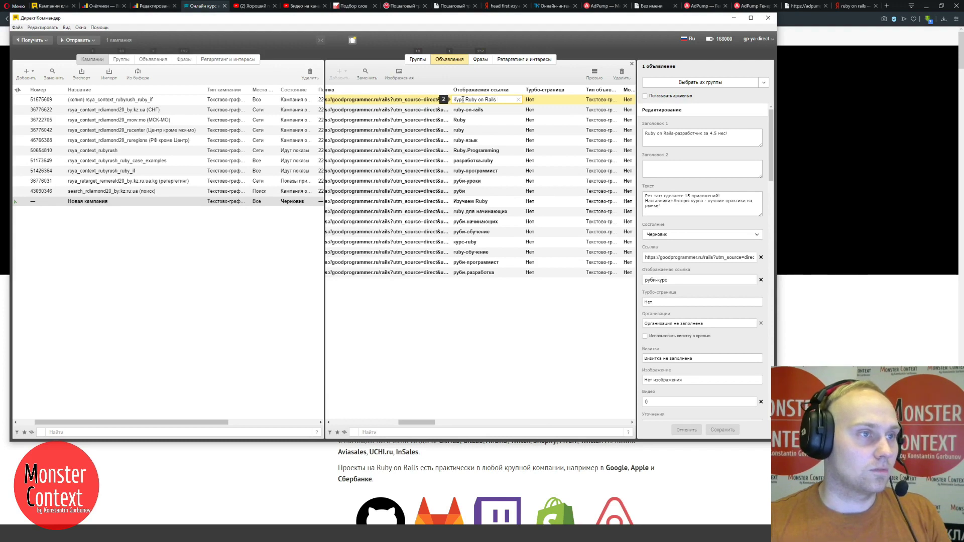
key("Return")
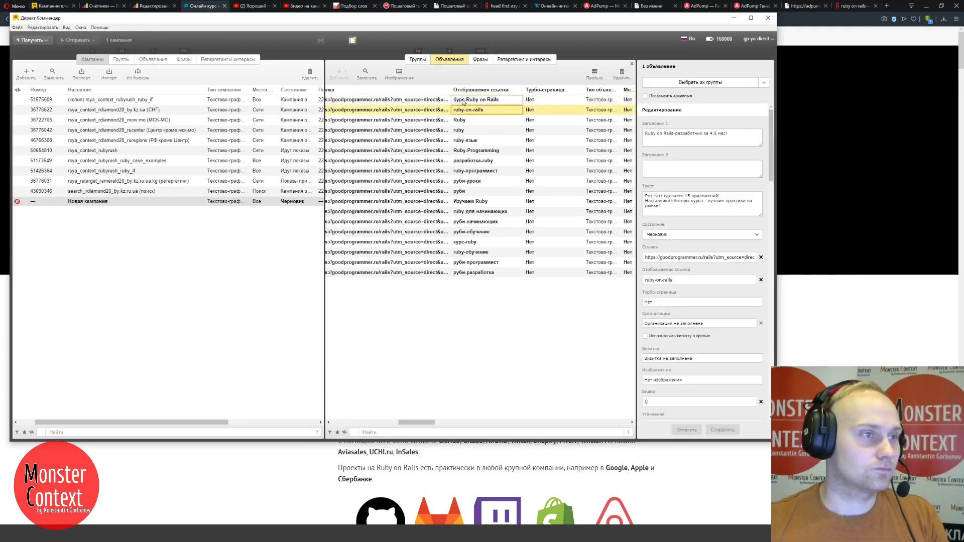
- Replace the spaces in the first ad's display link with hyphens so it reads "Курс-Ruby-on-Rails"
left_click(463, 102)
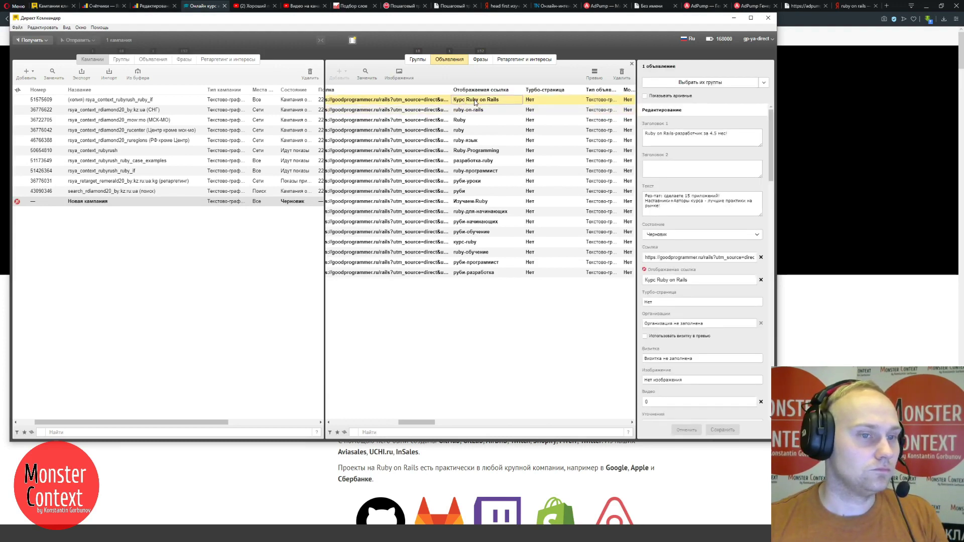
left_click(466, 101)
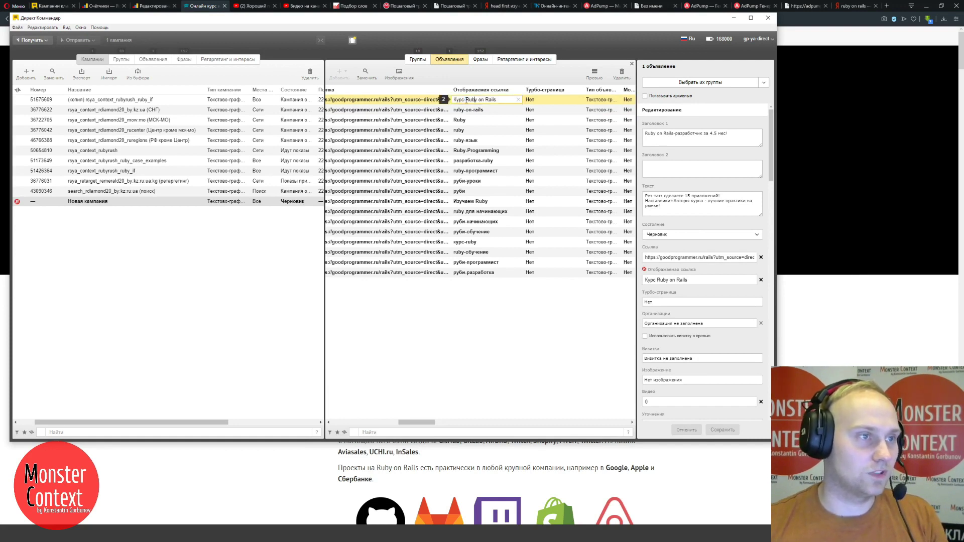
key("Right")
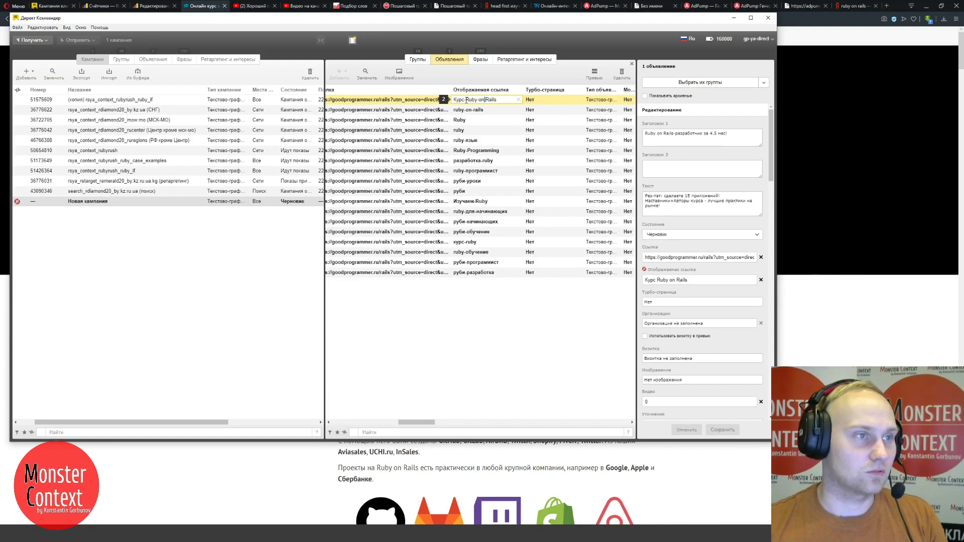
key("Return")
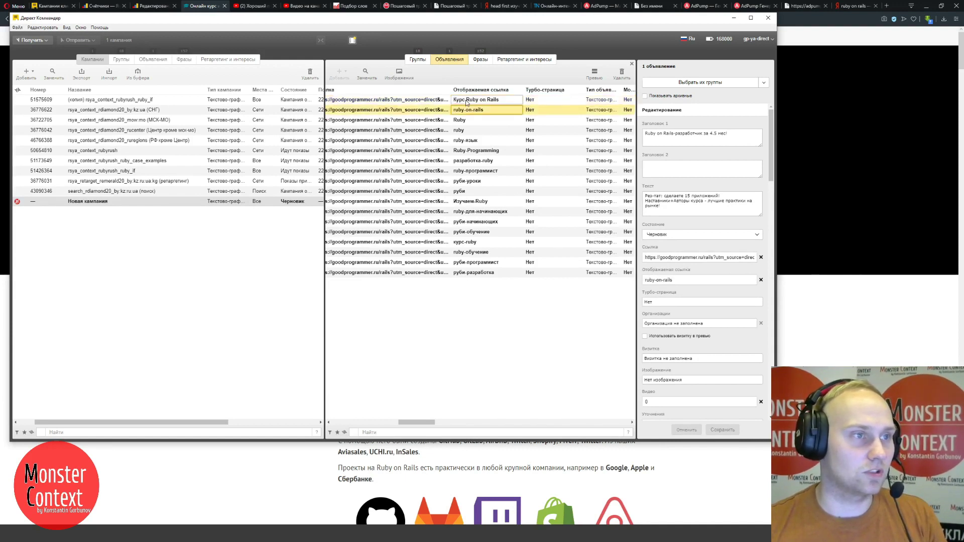
left_click(466, 103)
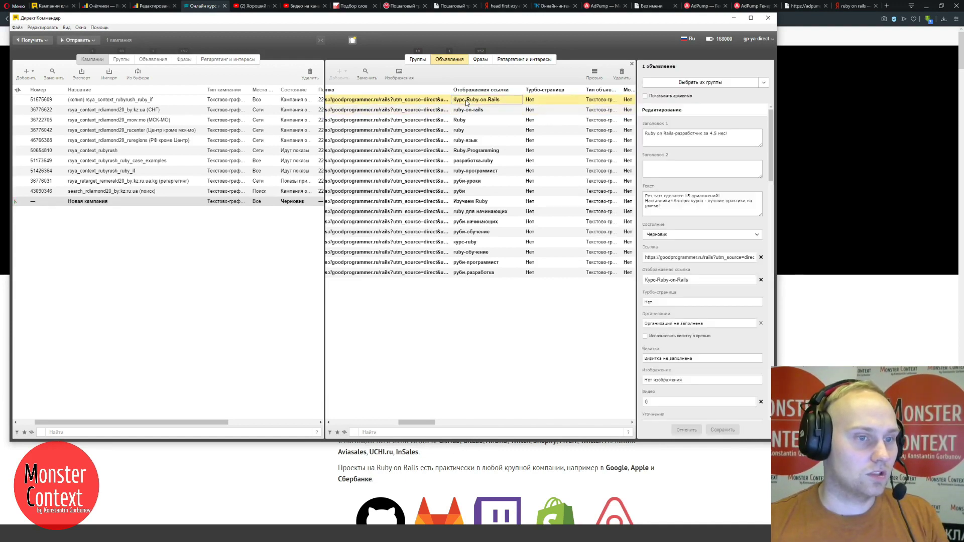
- Copy the first ad's display link "Курс-Ruby-on-Rails" and replace the display link of all ads with it
mouse_move(420, 423)
left_mouse_down()
mouse_move(353, 428)
mouse_move(432, 432)
left_mouse_up()
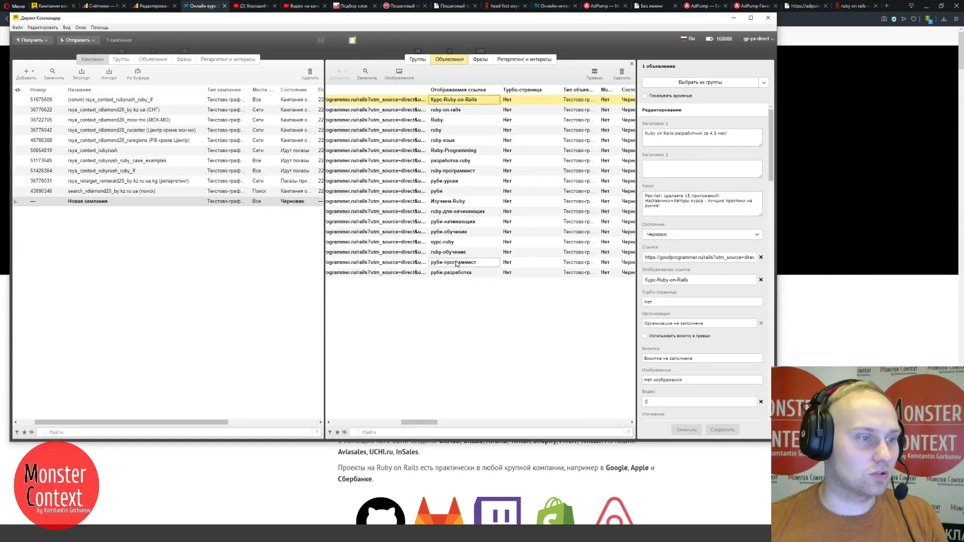
double_click(477, 101)
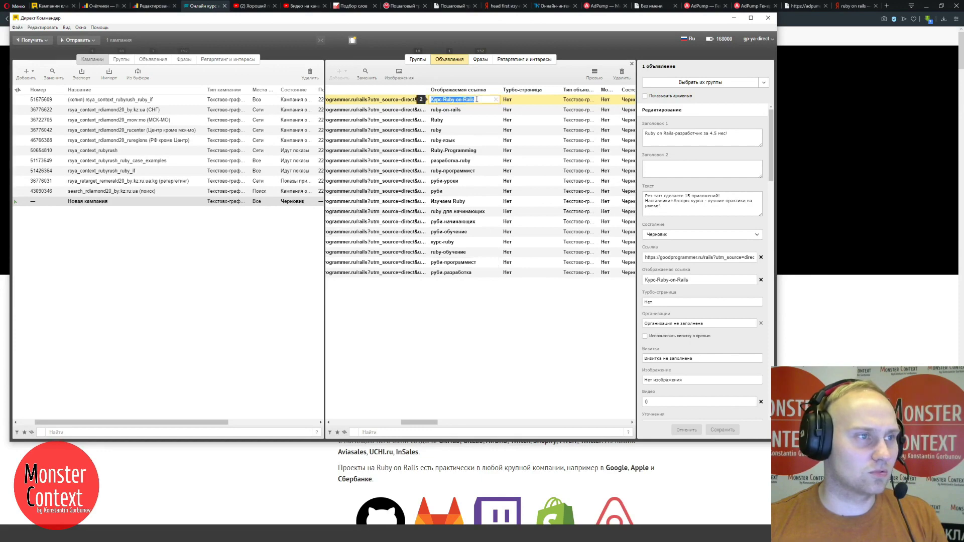
key("Return")
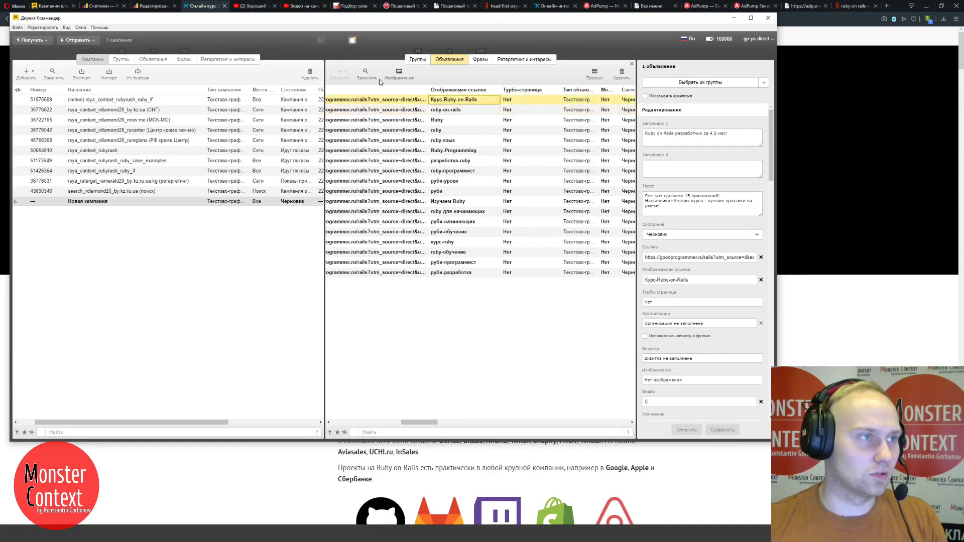
left_click(365, 74)
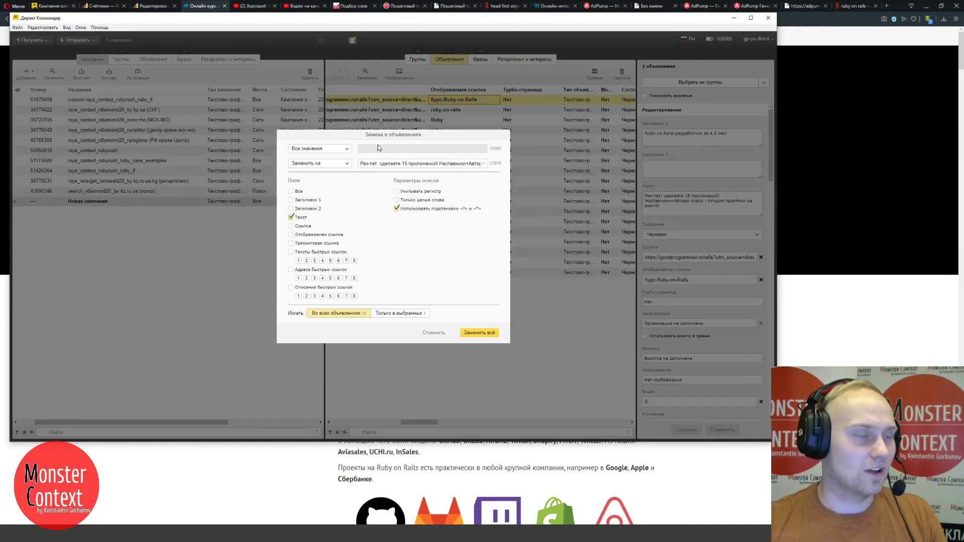
left_click(291, 217)
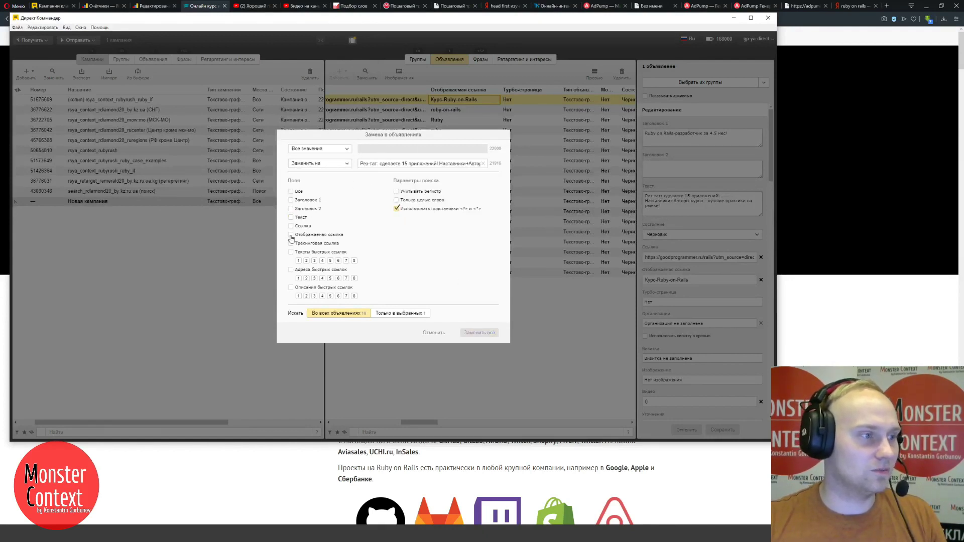
left_click(291, 234)
triple_click(388, 164)
key("ctrl+v")
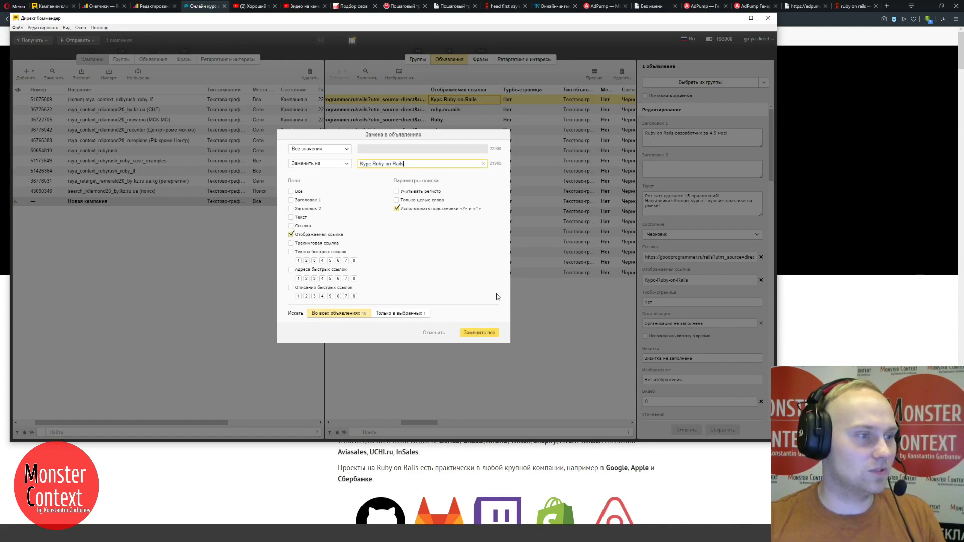
left_click(477, 333)
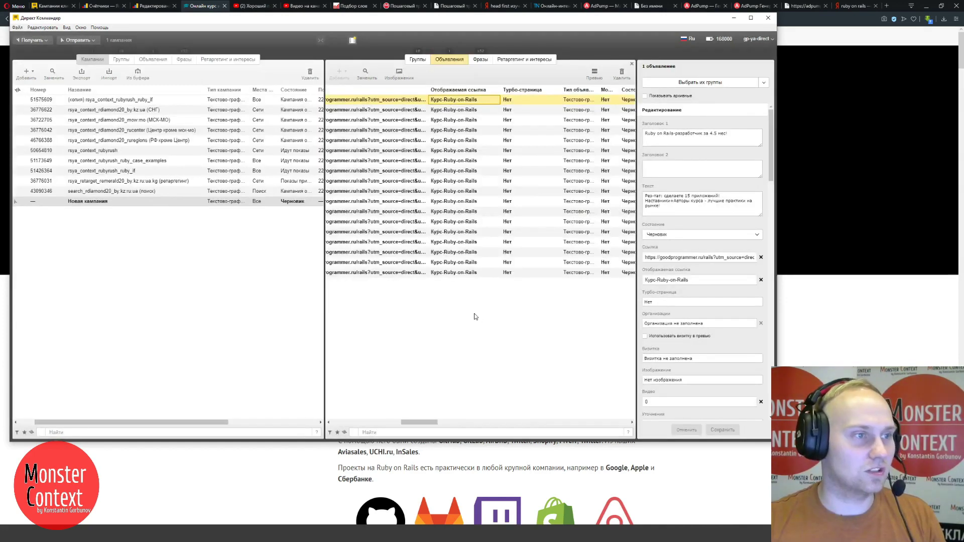
- Optimize all the new campaign's phrases with cross-negation only (Кросс-минусовка), without merging duplicates, and check the negative keywords
mouse_move(423, 422)
left_mouse_down()
mouse_move(355, 422)
mouse_move(436, 420)
left_mouse_up()
left_click(480, 59)
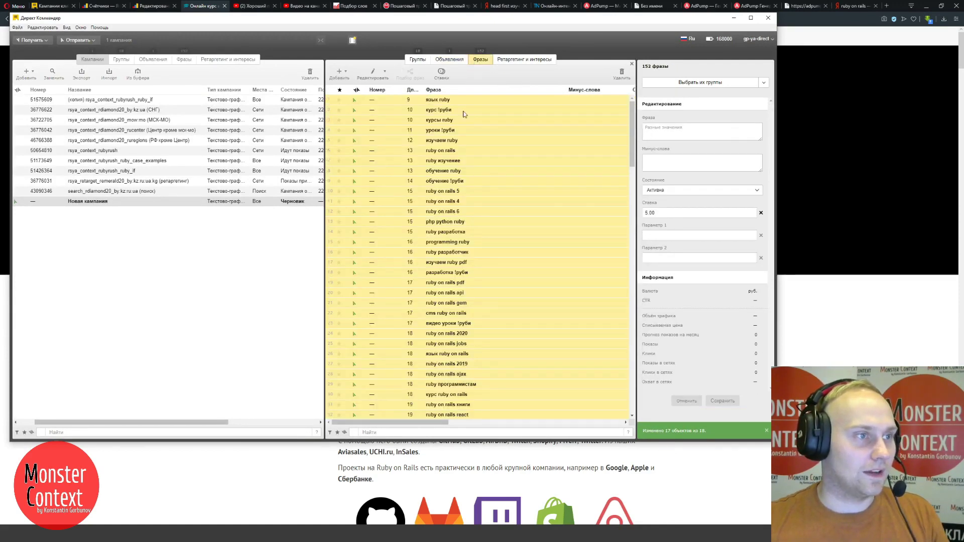
left_click(458, 133)
key("ctrl+a")
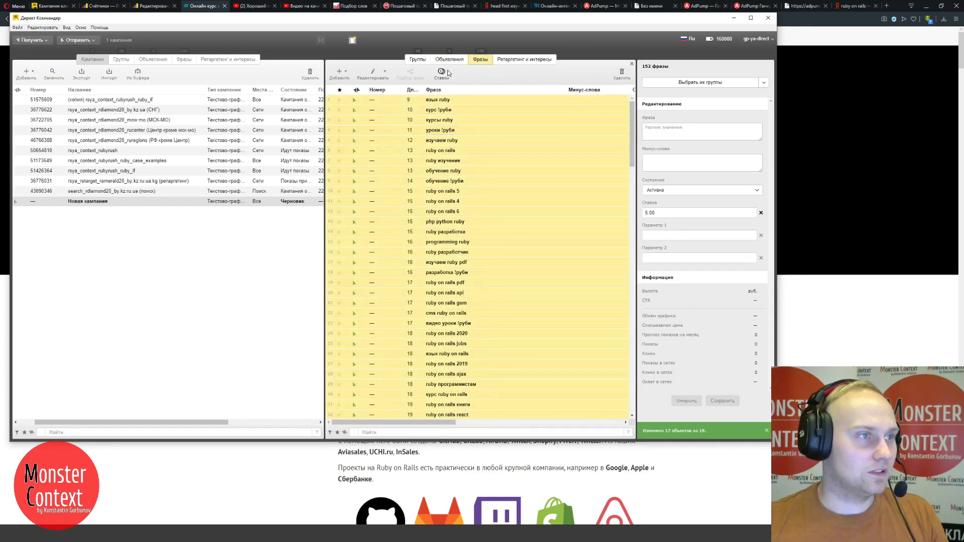
left_click(377, 73)
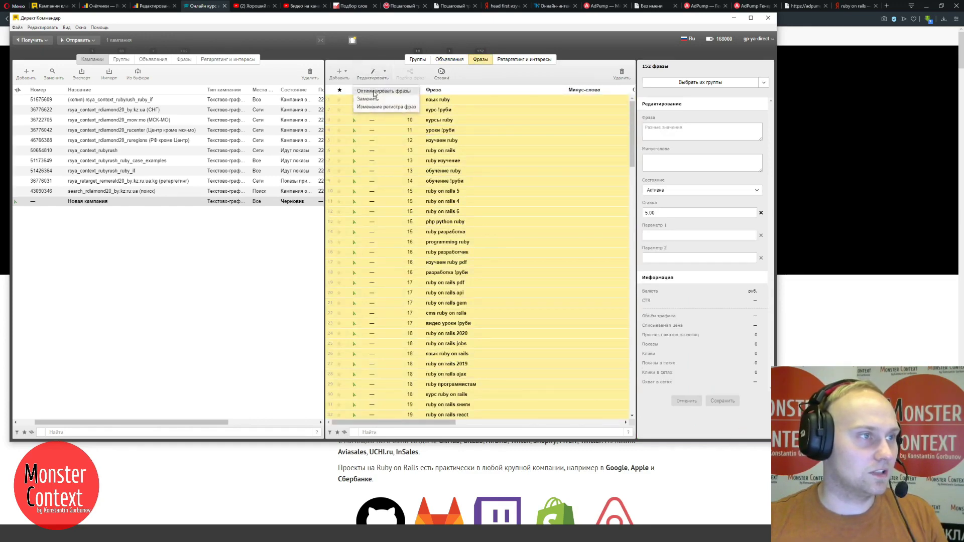
left_click(374, 92)
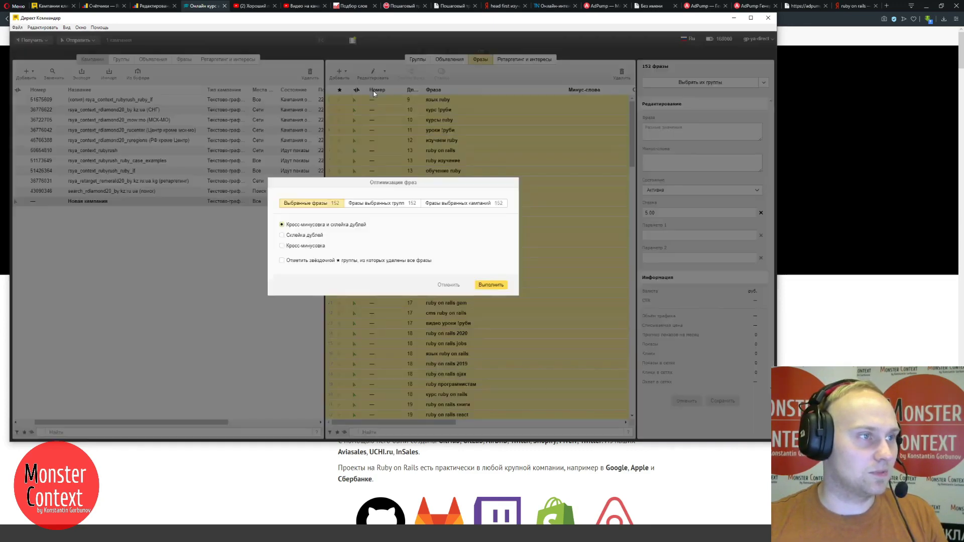
left_click(306, 246)
left_click(491, 284)
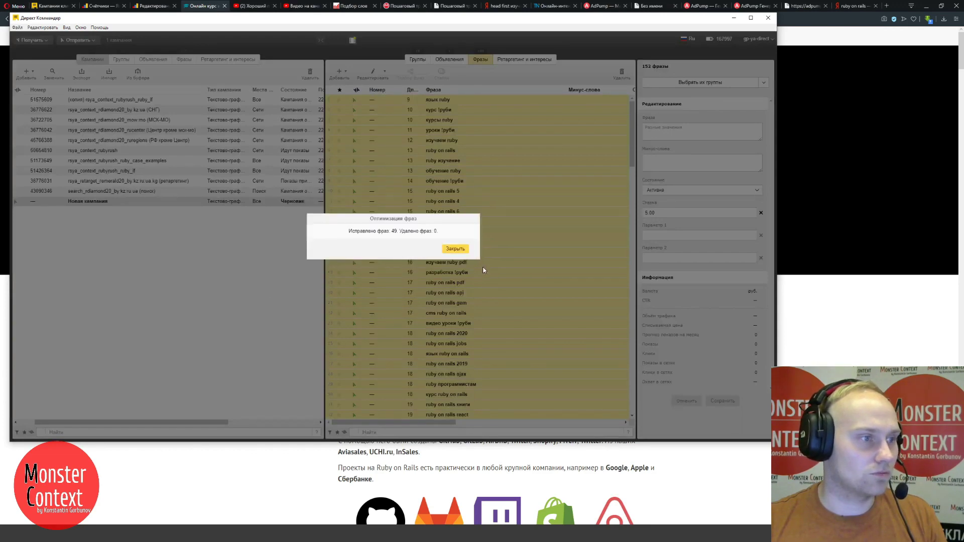
left_click(442, 249)
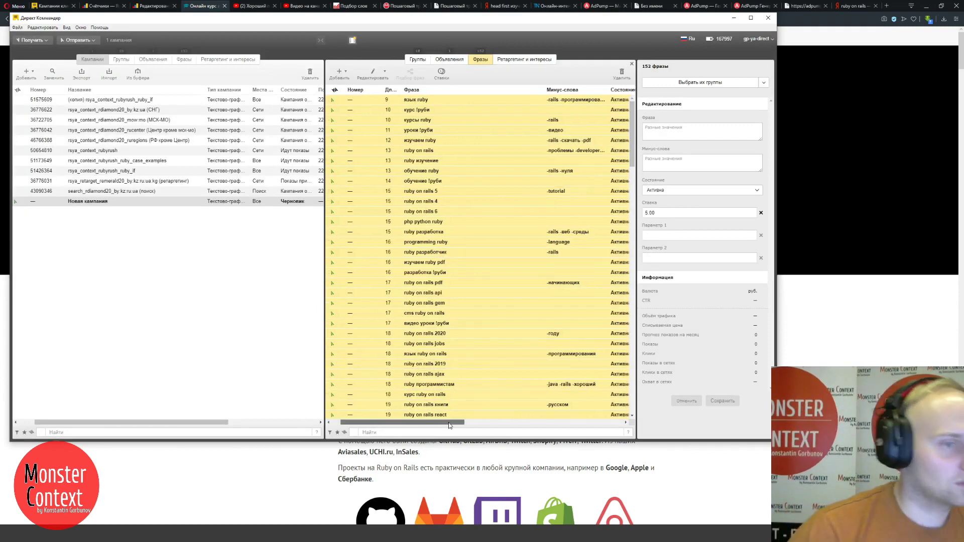
left_click_drag(436, 423, 458, 421)
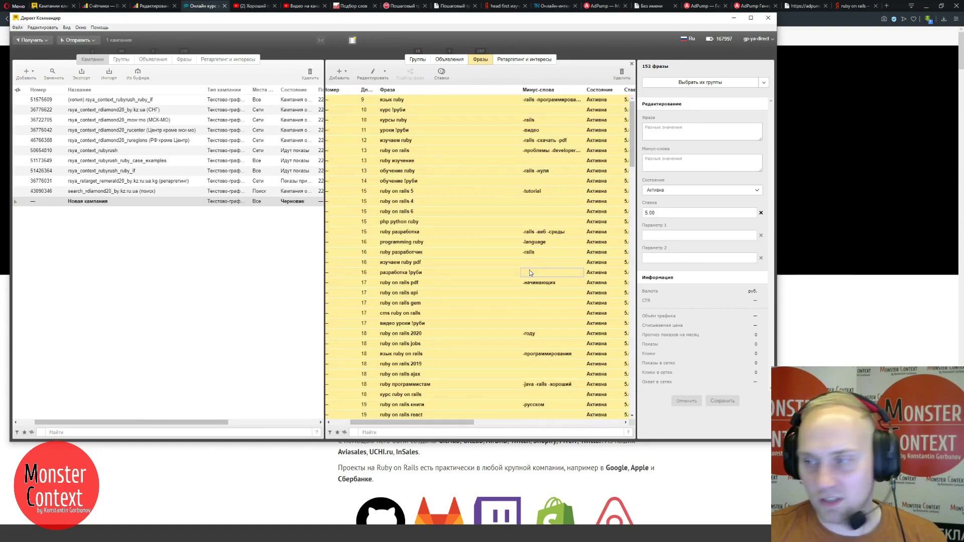
- Preview how the new campaign's ads look, and return to the table view
left_click(450, 60)
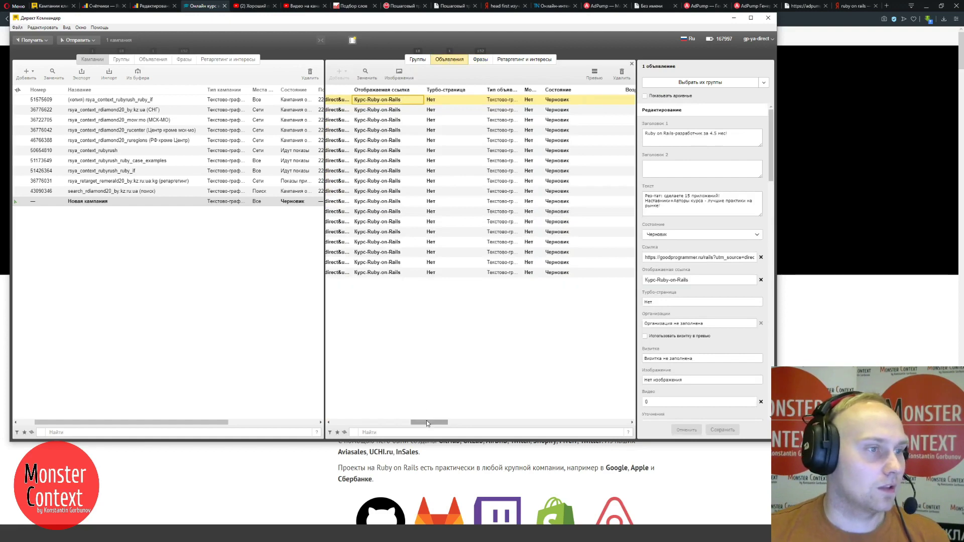
left_click_drag(422, 424, 351, 425)
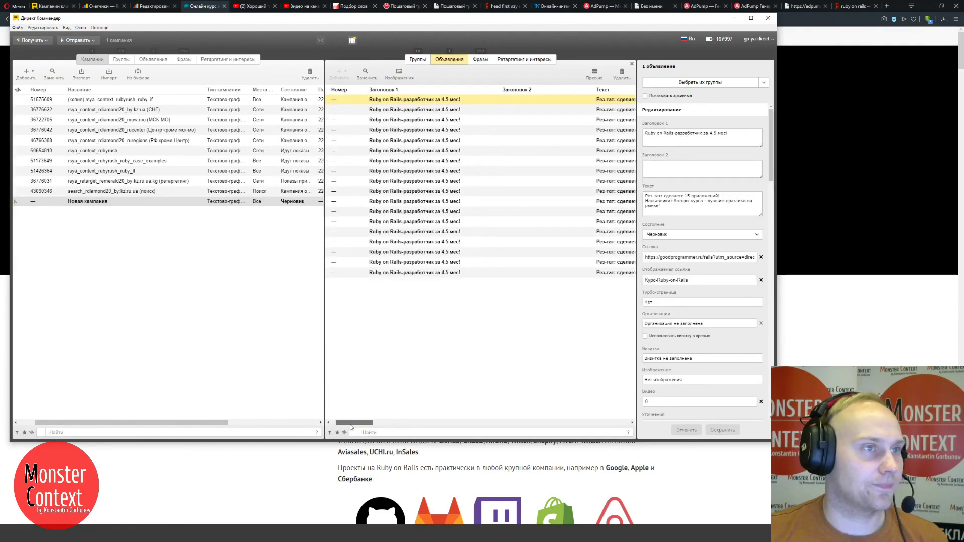
left_click(594, 74)
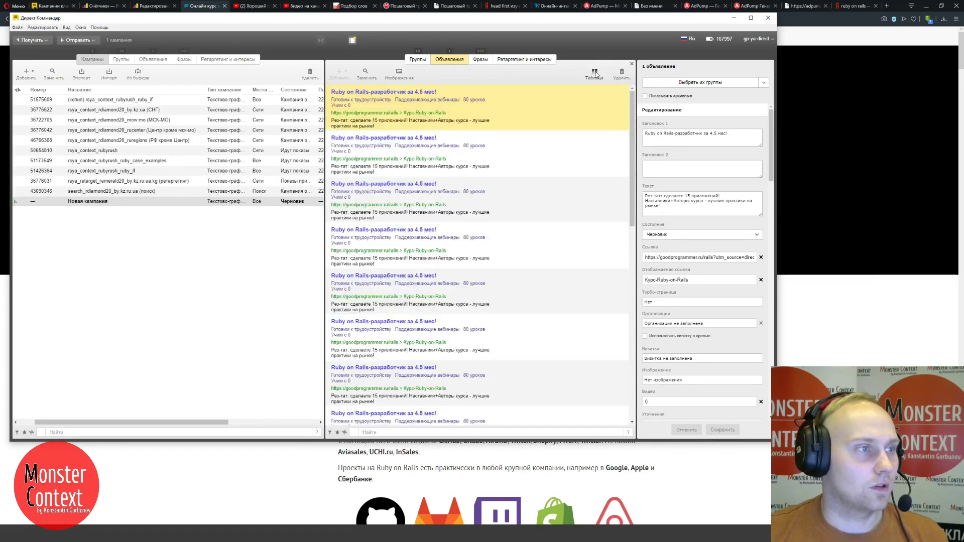
left_click(594, 74)
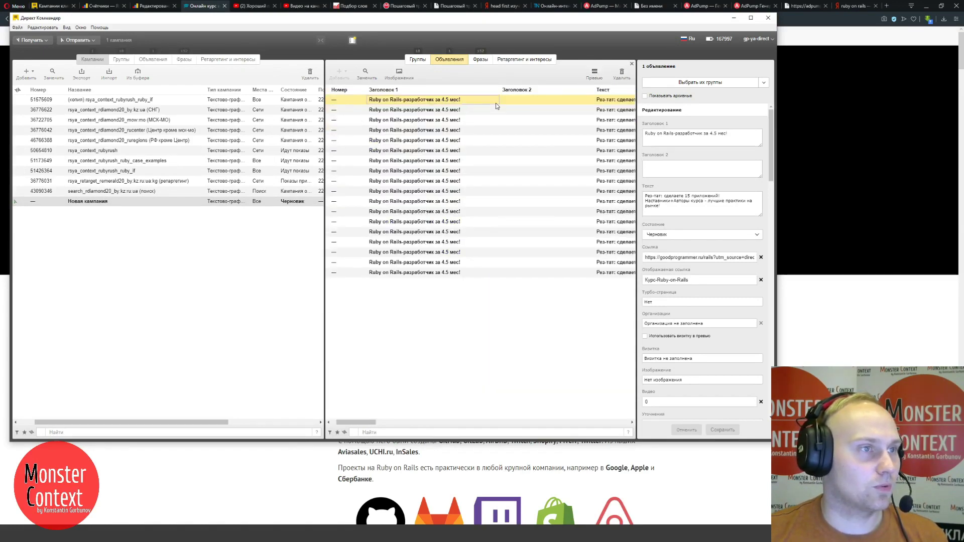
- Switch to the goodprogrammer.ru/rails page in the browser and copy the course dates "с 31 мая по 4 октября"
left_click(510, 120)
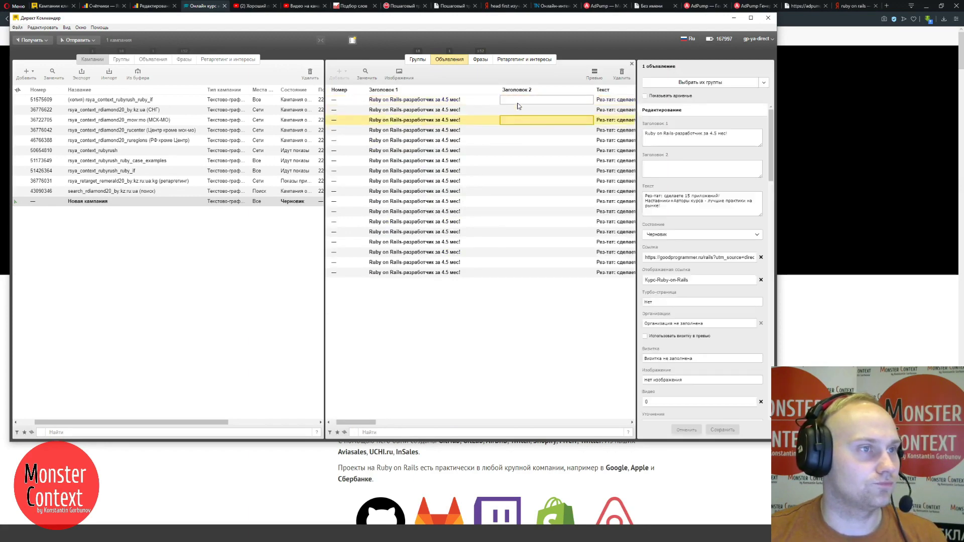
left_click(518, 103)
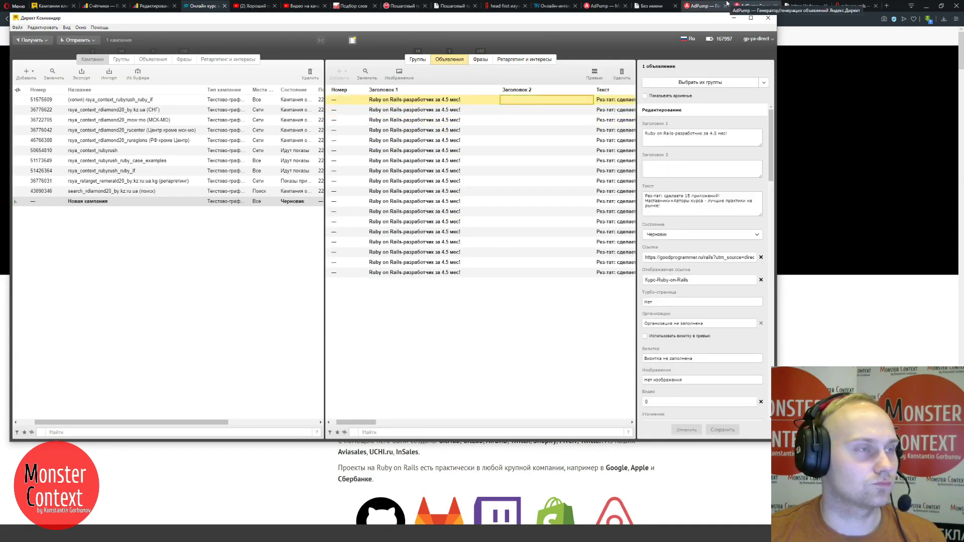
left_click(203, 6)
left_click(304, 154)
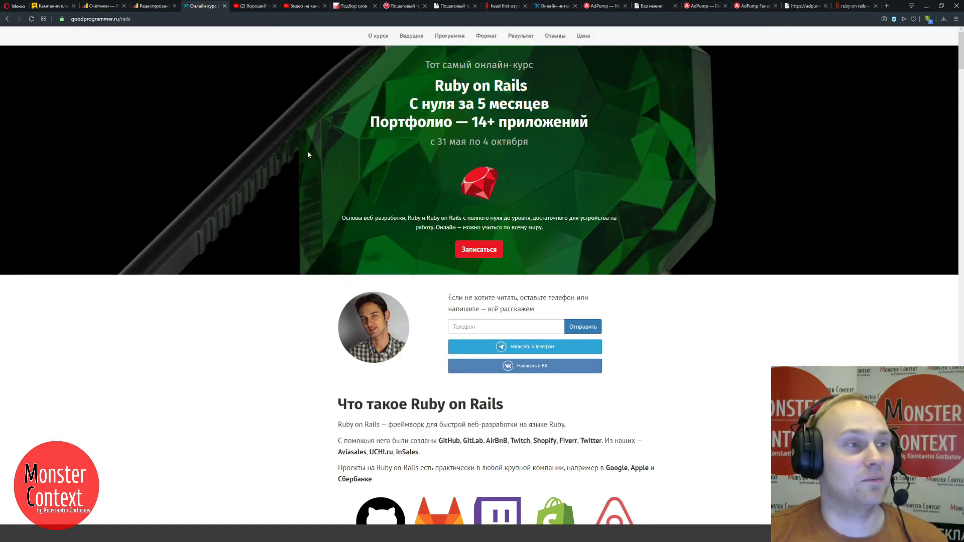
left_click_drag(430, 142, 528, 143)
key("ctrl+c")
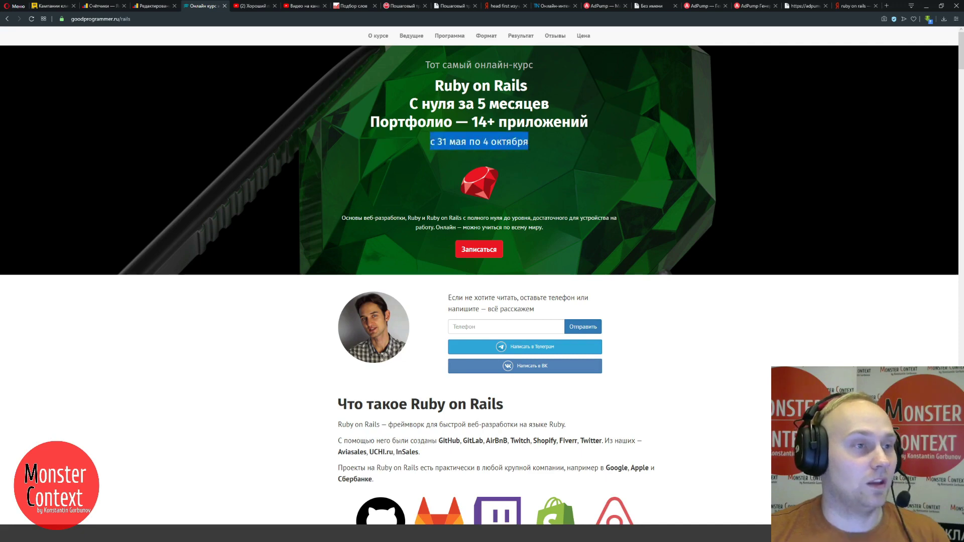
- Return to Direct Commander and set the first ad's second title to "с 31 мая по 4 окт.", shortening the copied dates
key("alt+Tab")
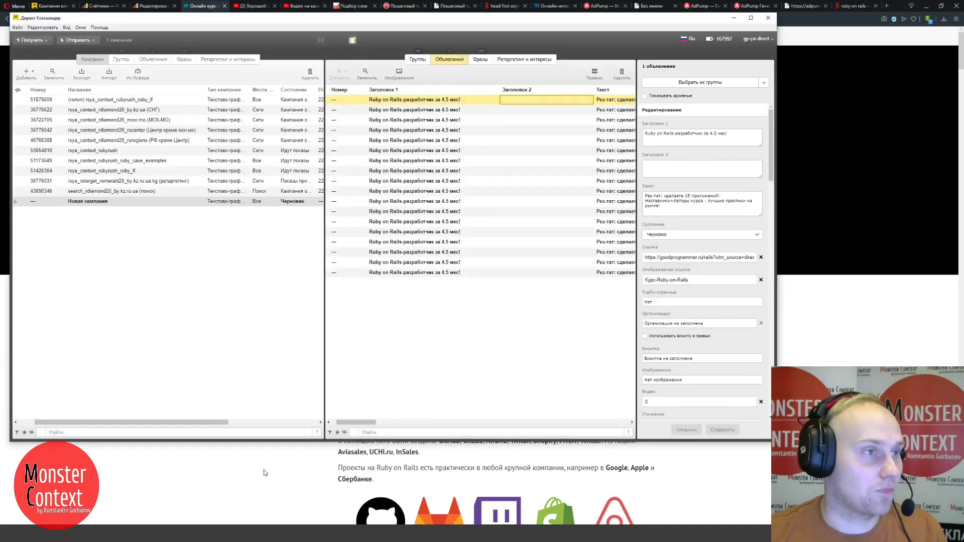
double_click(513, 102)
key("ctrl+v")
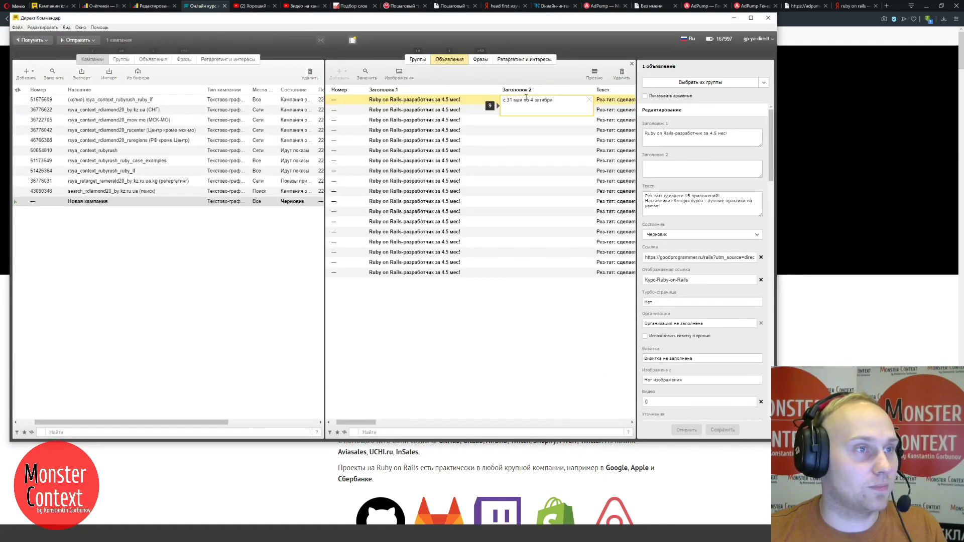
left_click(541, 100)
key("shift+End")
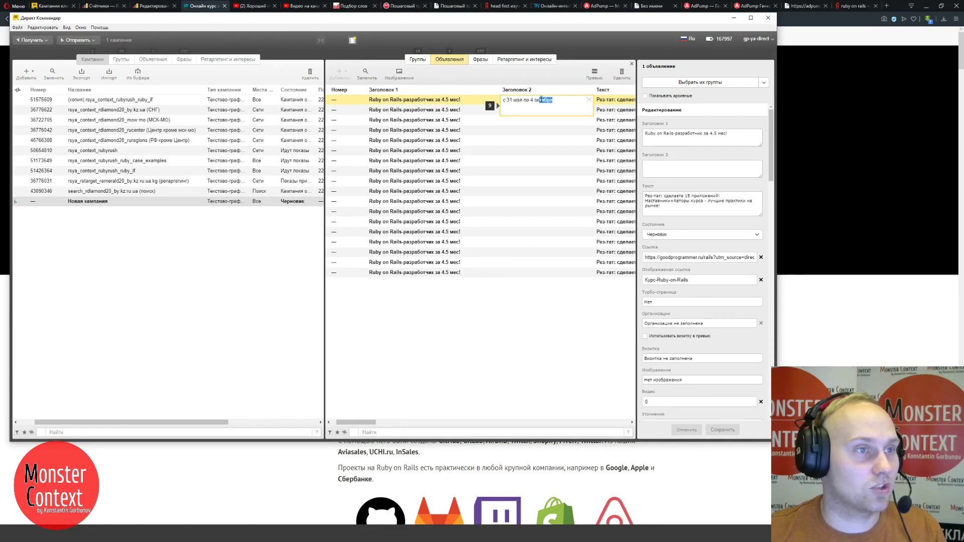
type("т.")
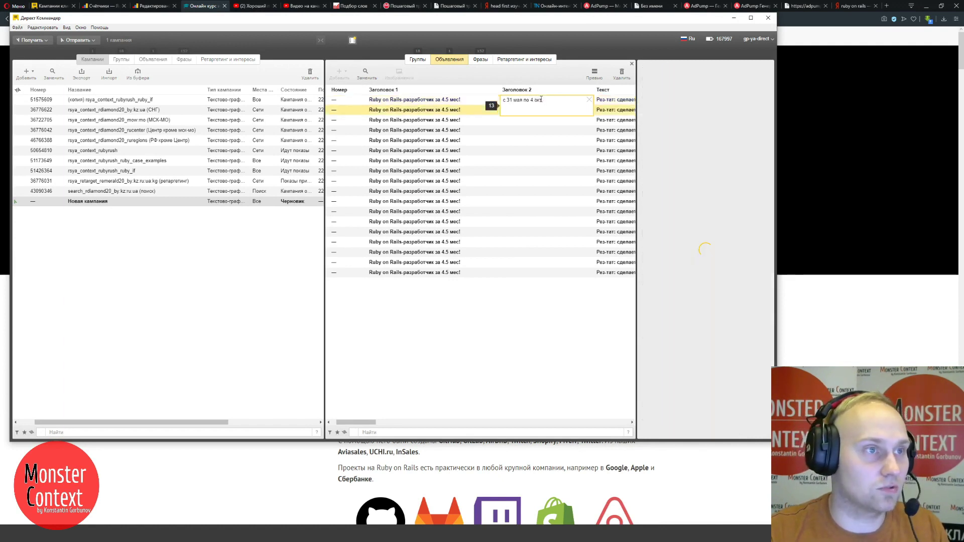
key("Return")
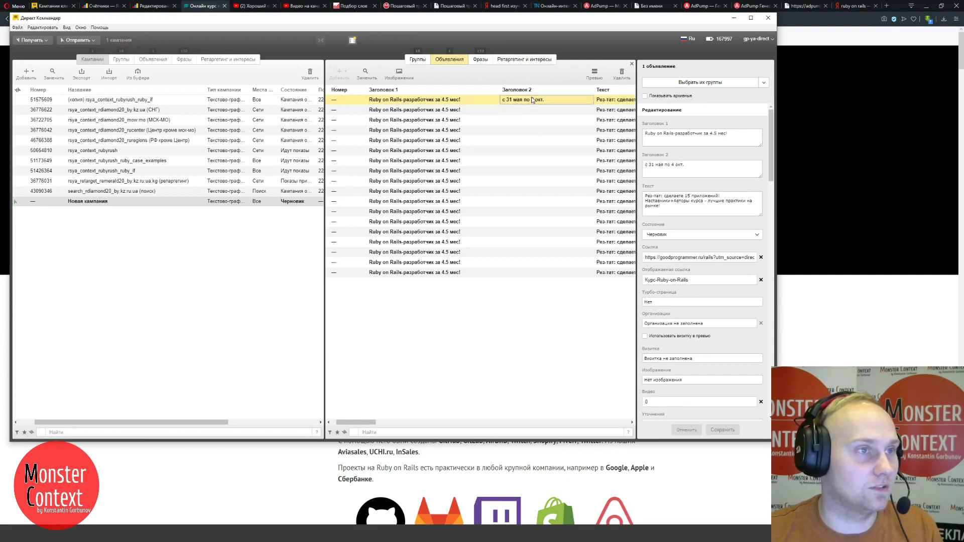
- Copy the first ad's second title and replace the second title (Заголовок 2) of all ads with "с 31 мая по 4 окт."
double_click(532, 100)
key("ctrl+c")
left_click(458, 109)
left_click(450, 100)
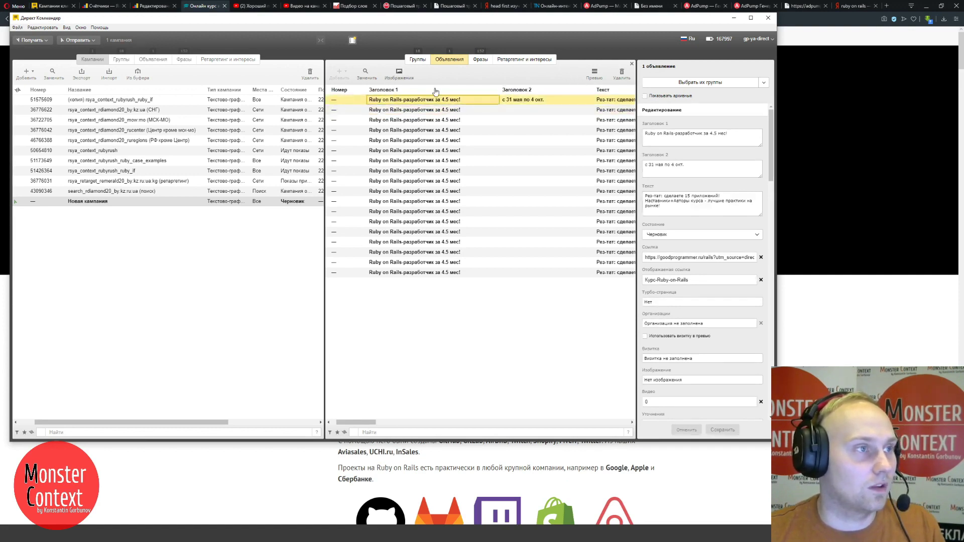
left_click(511, 100)
left_click(366, 74)
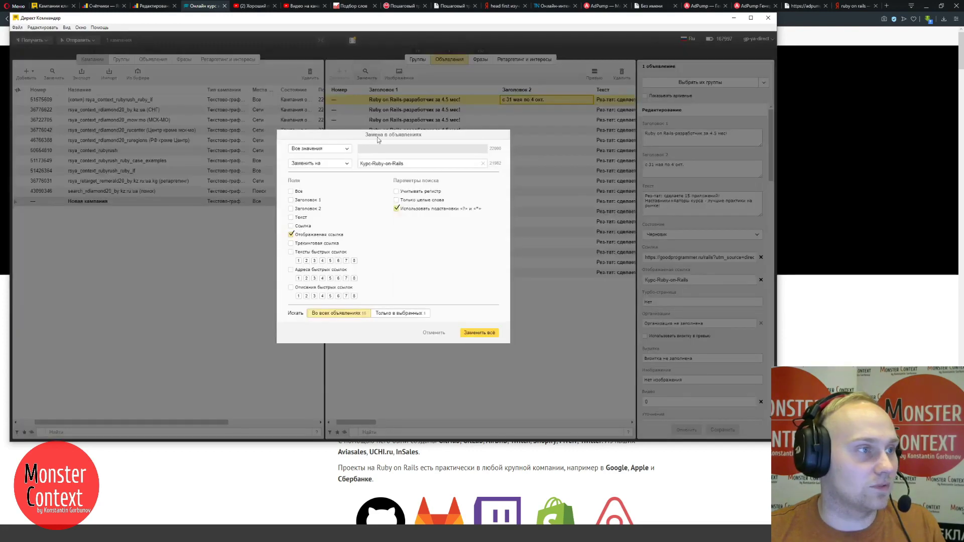
left_click(340, 149)
left_click(340, 151)
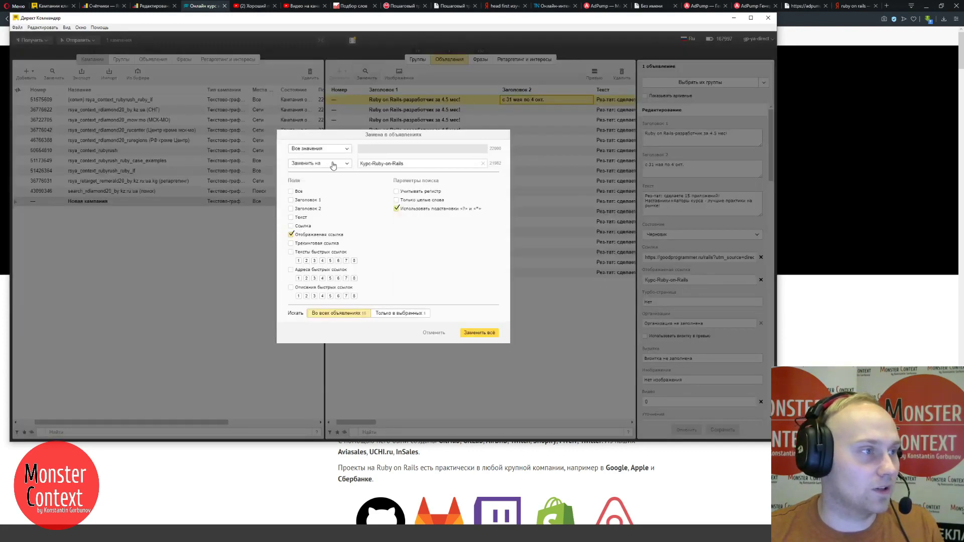
left_click(290, 234)
left_click(291, 208)
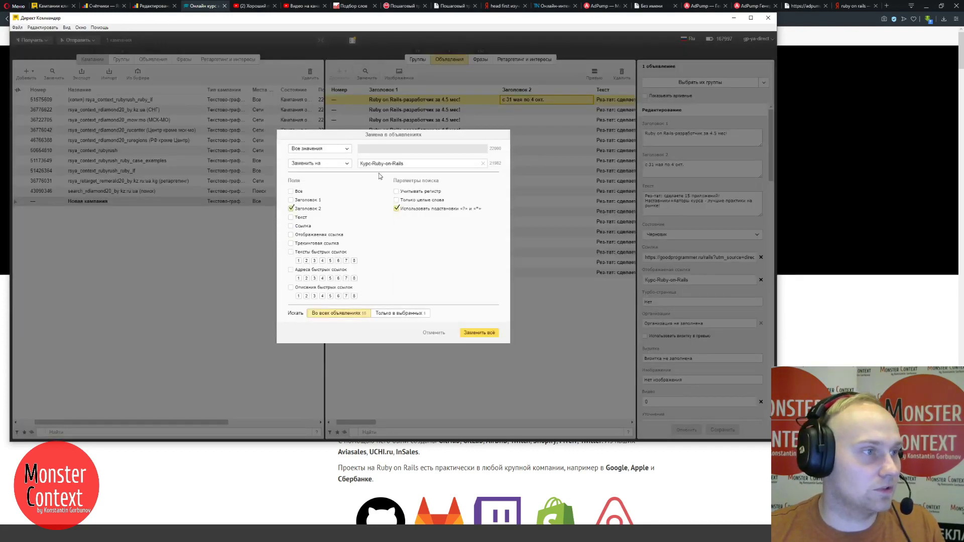
triple_click(421, 163)
key("ctrl+v")
left_click(489, 332)
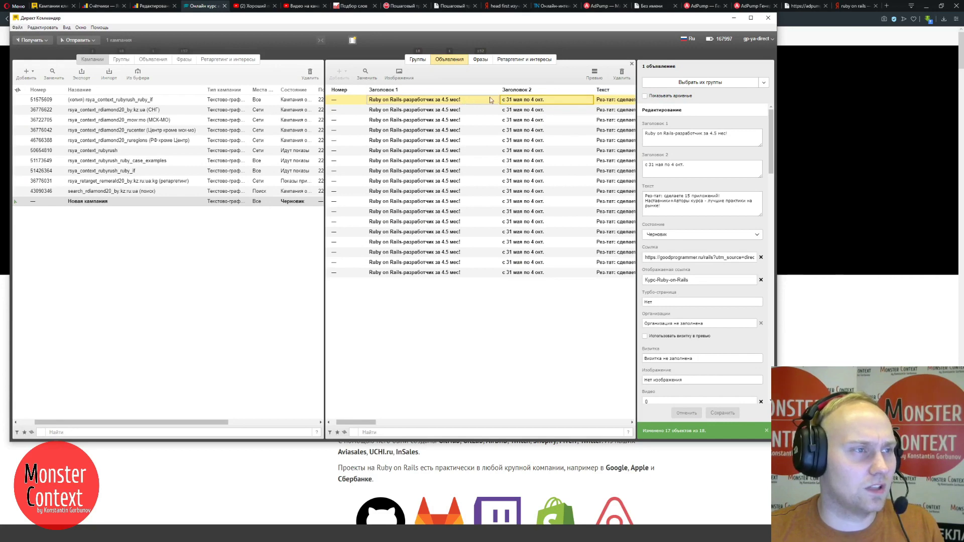
left_click(367, 74)
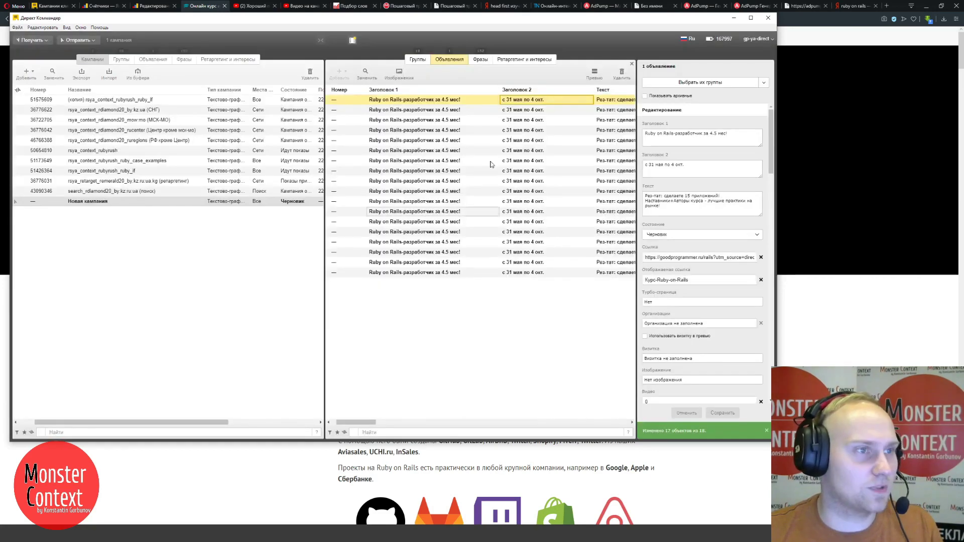
left_click(433, 333)
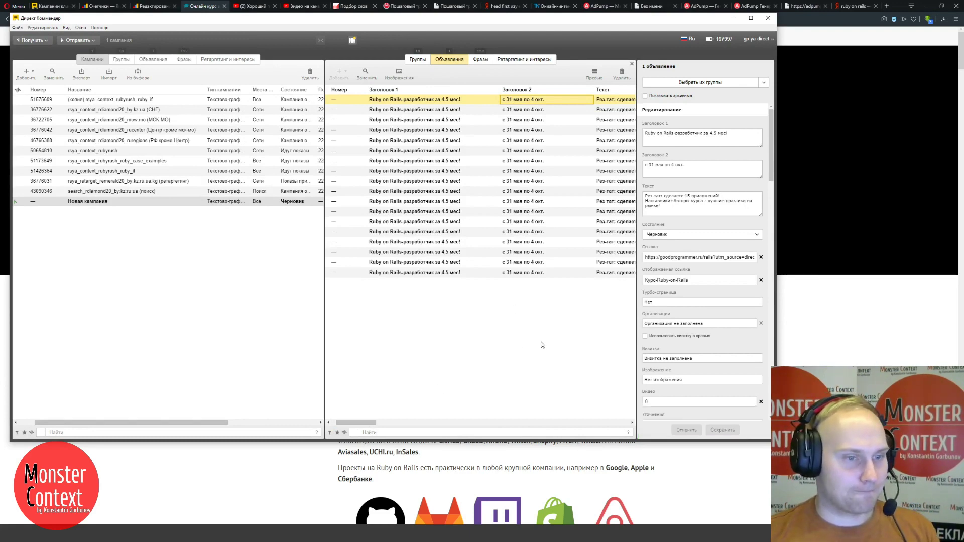
- Select all ads and assign them the saved goodprogrammer.ru business card (Визитка) from the list of all campaigns' cards
left_click(545, 201)
key("ctrl+a")
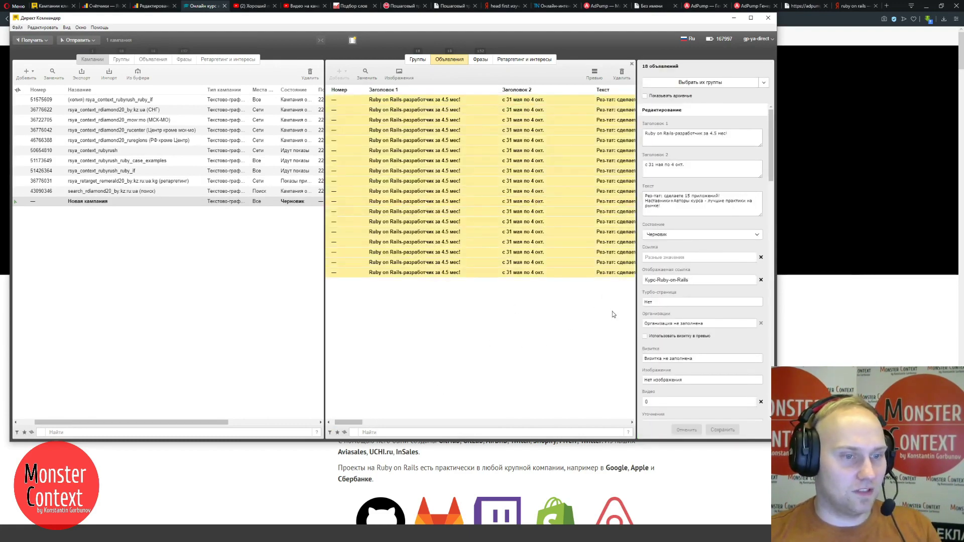
left_click(666, 359)
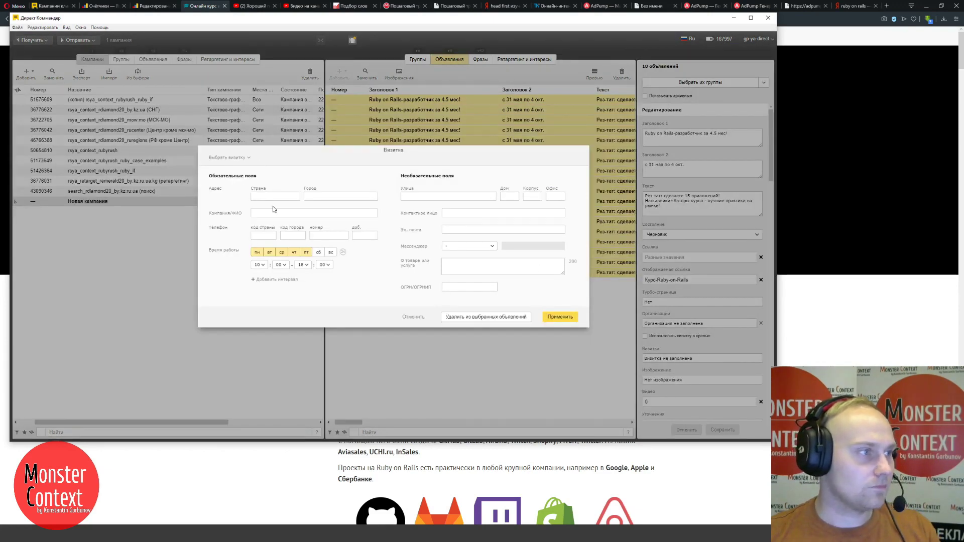
left_click(241, 158)
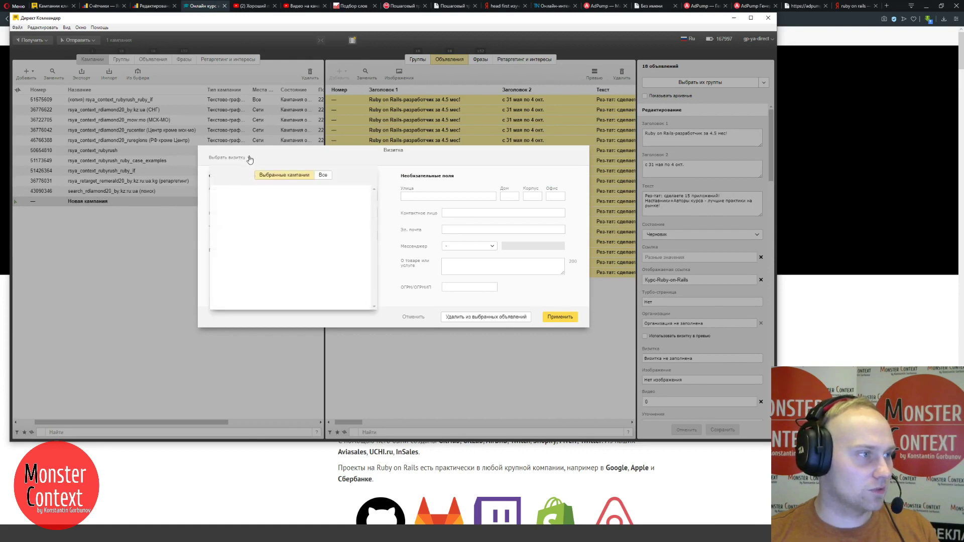
left_click(322, 177)
left_click(246, 201)
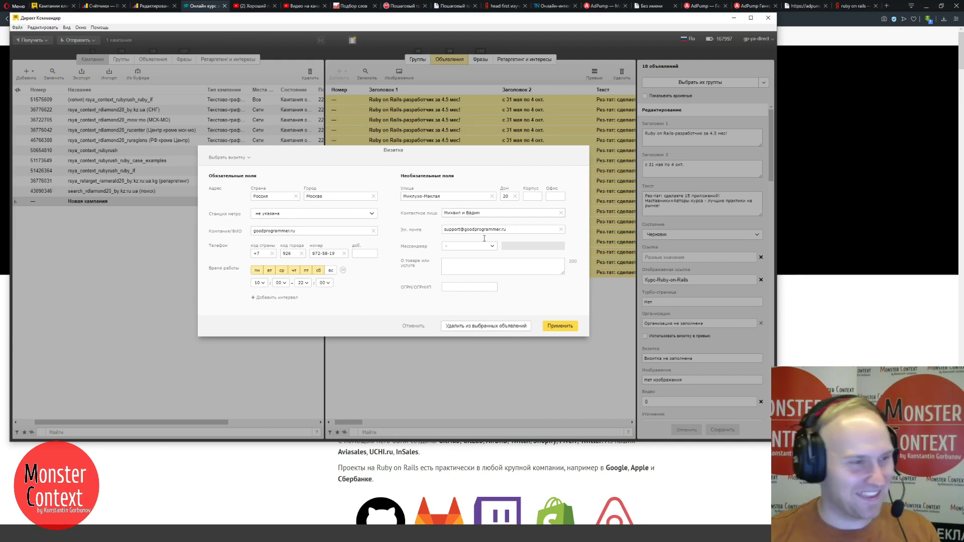
left_click(558, 326)
- Open the ads' callouts (Уточнения), check Thinknetica's ad in the browser's Yandex results for callout wording, and return to close the callouts without saving
scroll(695, 311, "down", 3)
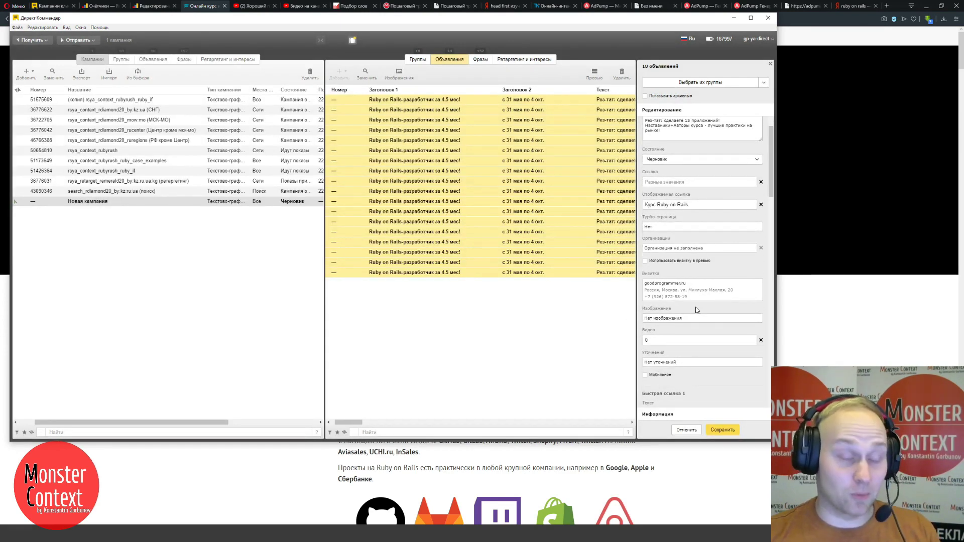
scroll(695, 310, "down", 2)
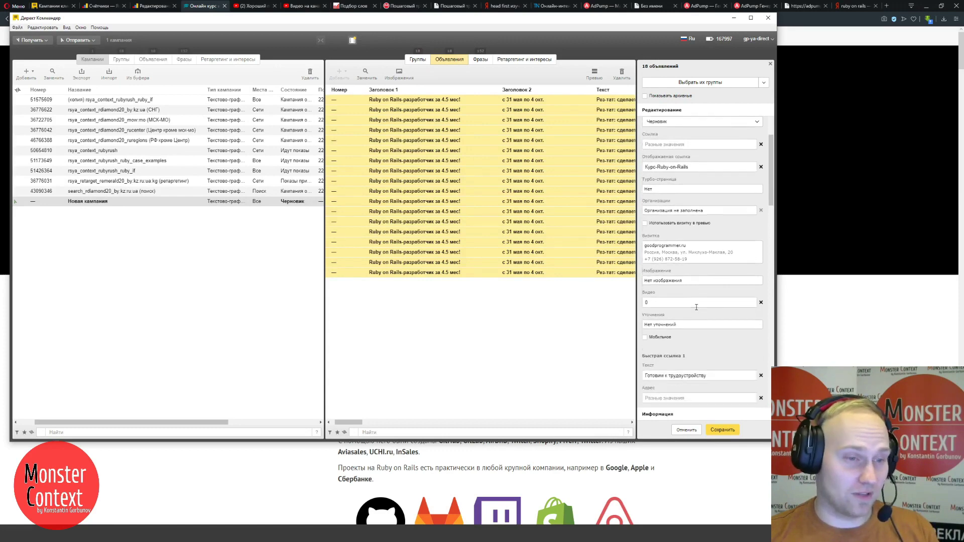
left_click(680, 326)
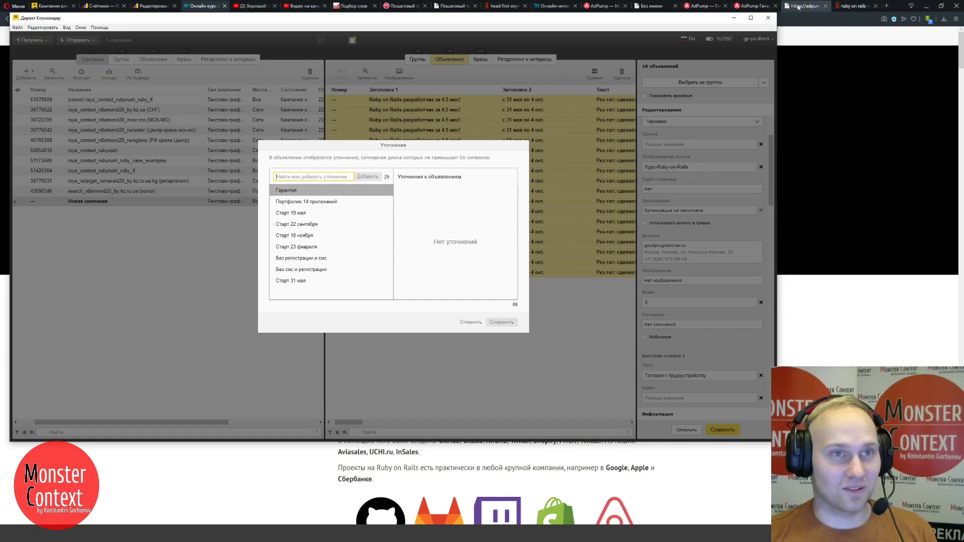
left_click(852, 5)
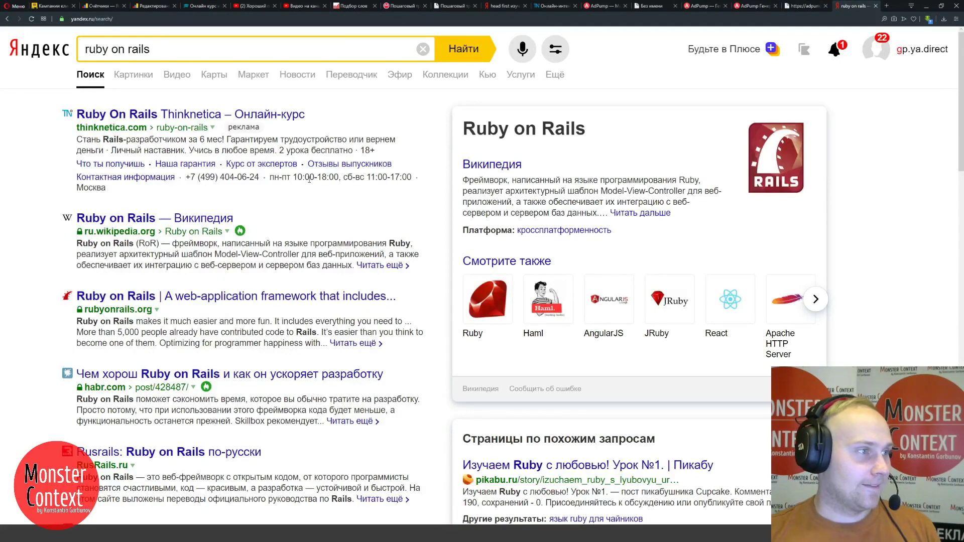
left_click_drag(112, 150, 360, 150)
left_click(361, 150)
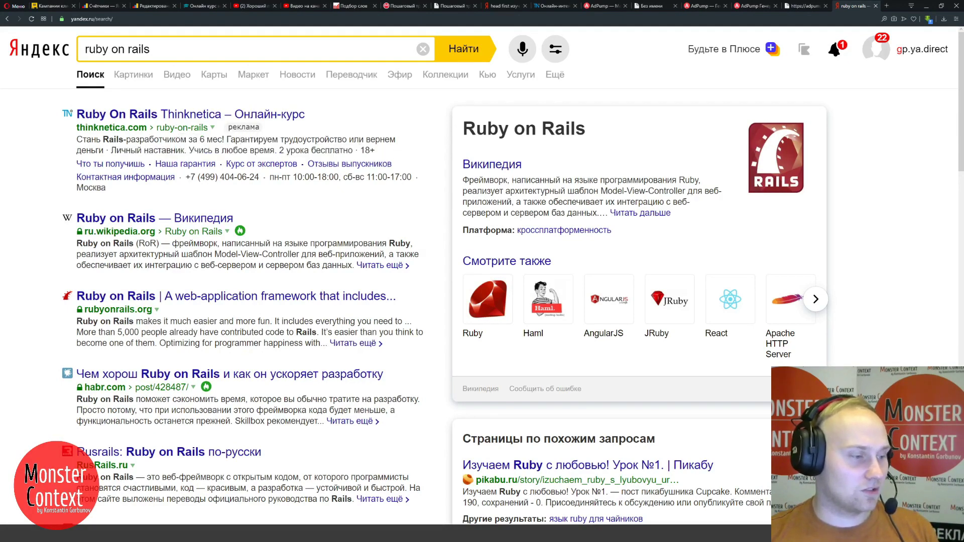
key("alt+Tab")
left_click(472, 322)
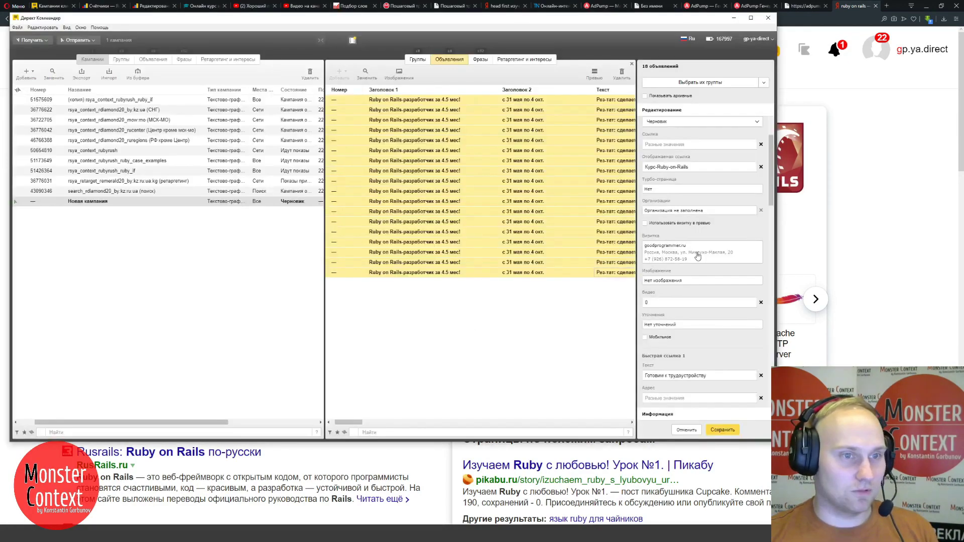
- Look through the selected ads' editing fields, from titles and business card down to the last quick link
scroll(699, 264, "down", 1)
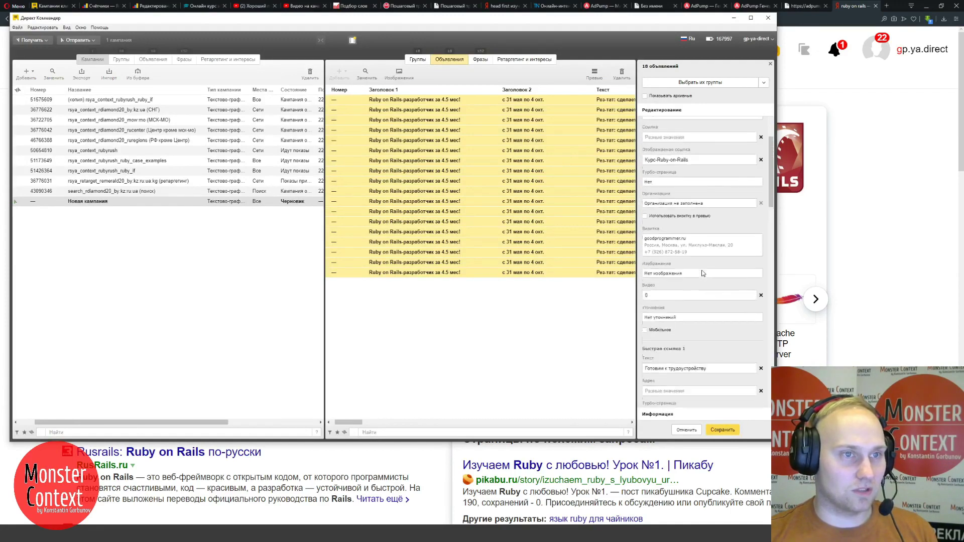
scroll(701, 273, "up", 2)
scroll(702, 273, "down", 5)
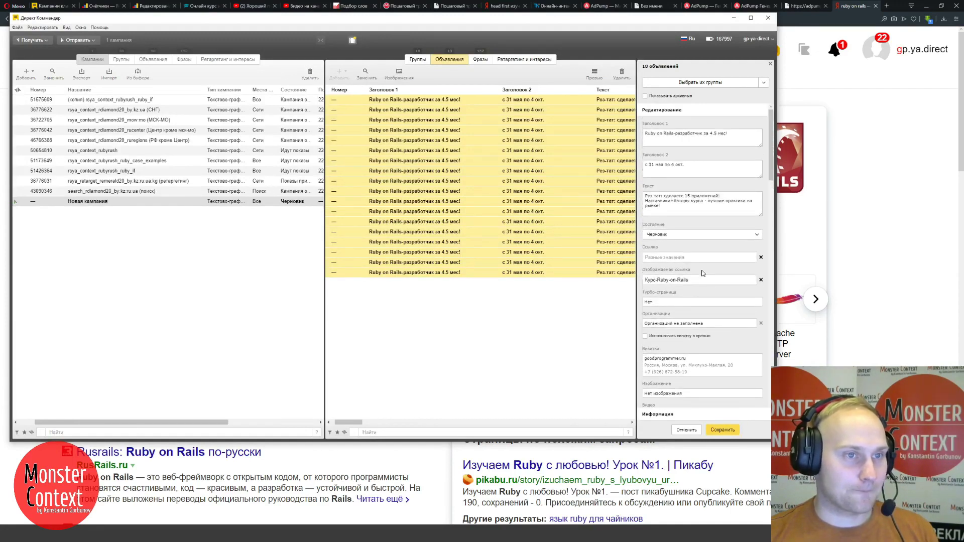
scroll(702, 274, "down", 20)
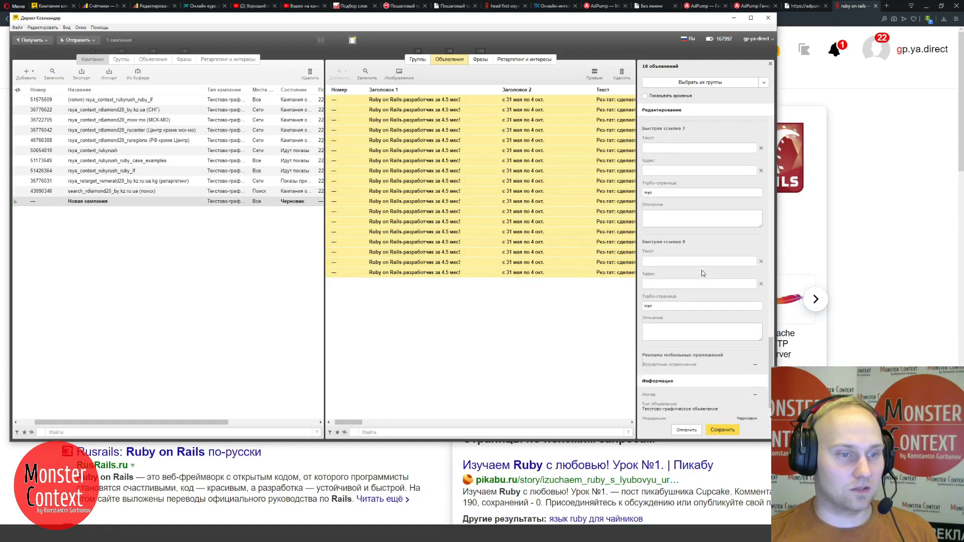
scroll(701, 270, "up", 3)
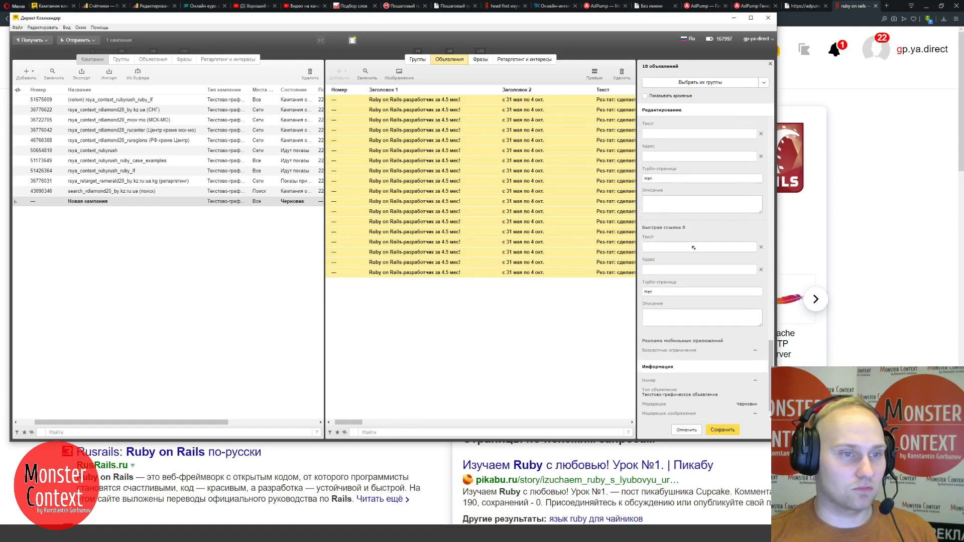
scroll(697, 262, "up", 12)
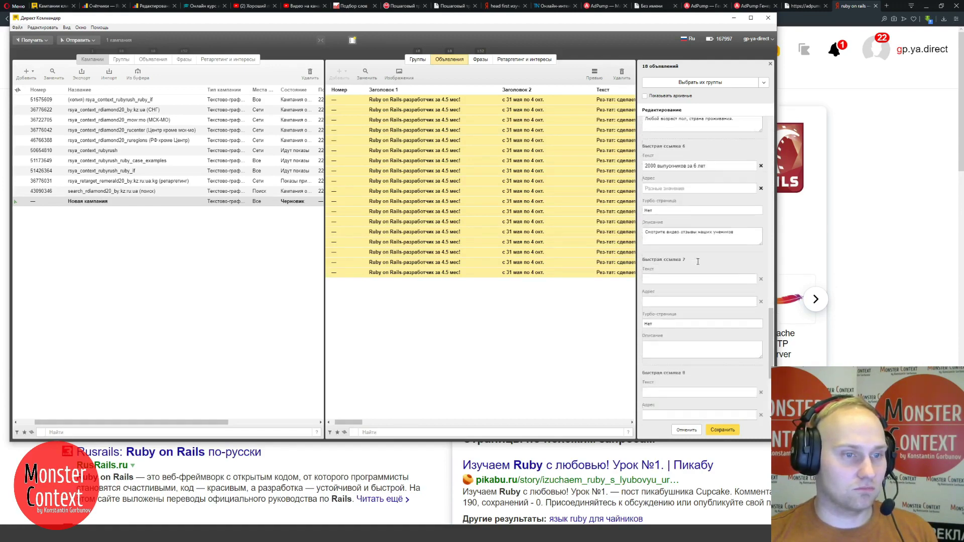
scroll(697, 262, "up", 20)
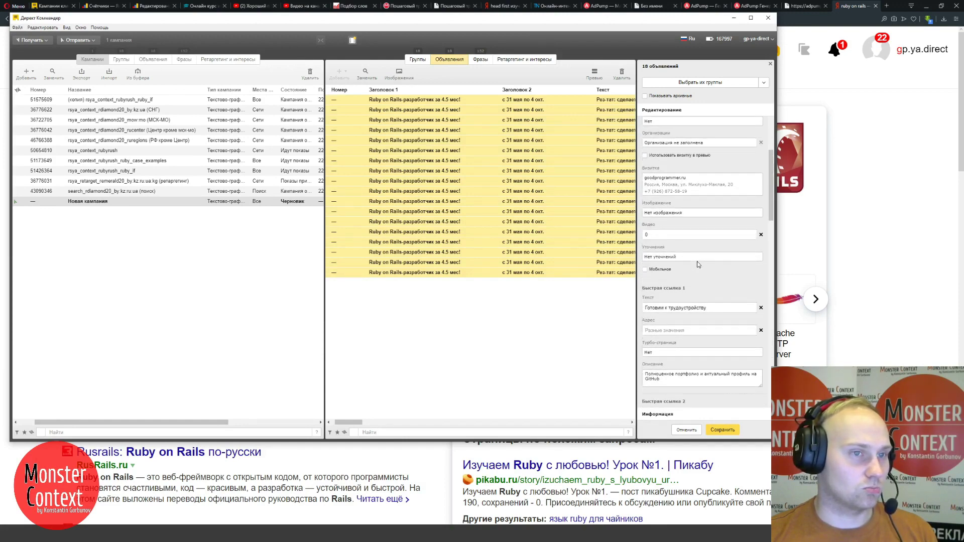
scroll(696, 261, "up", 4)
scroll(697, 264, "up", 2)
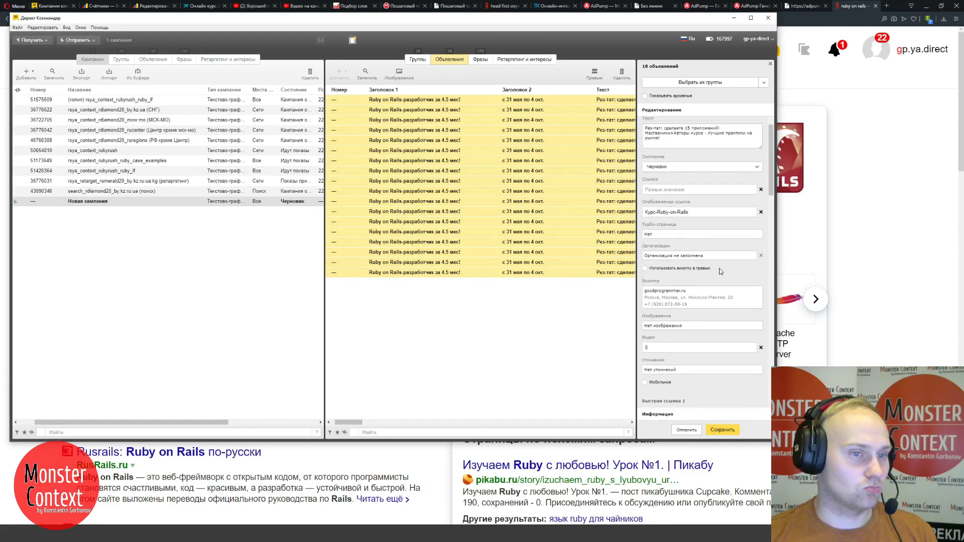
scroll(717, 273, "down", 4)
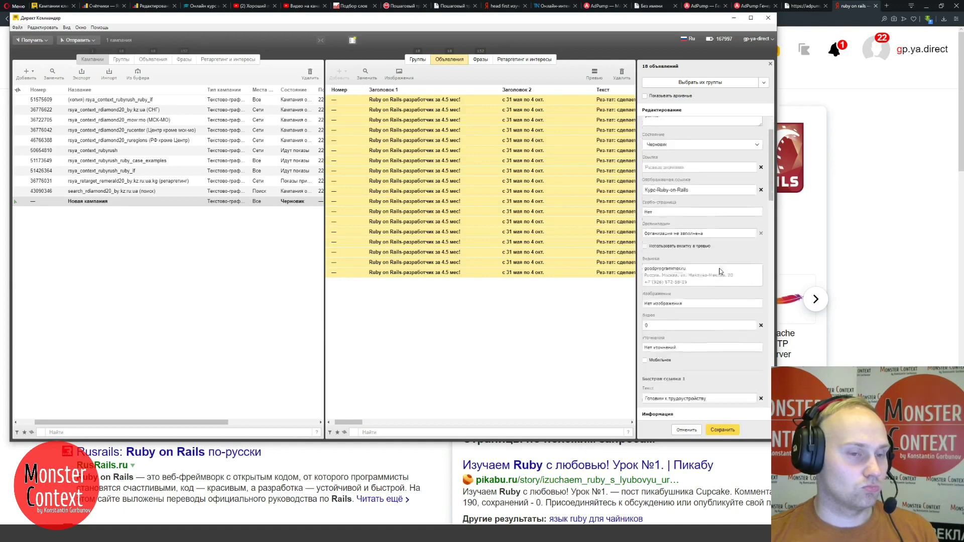
- Reopen the ads' callouts (Уточнения), and examine Thinknetica's ad and its Ruby on Rails landing page in the browser for selling points
left_click(684, 288)
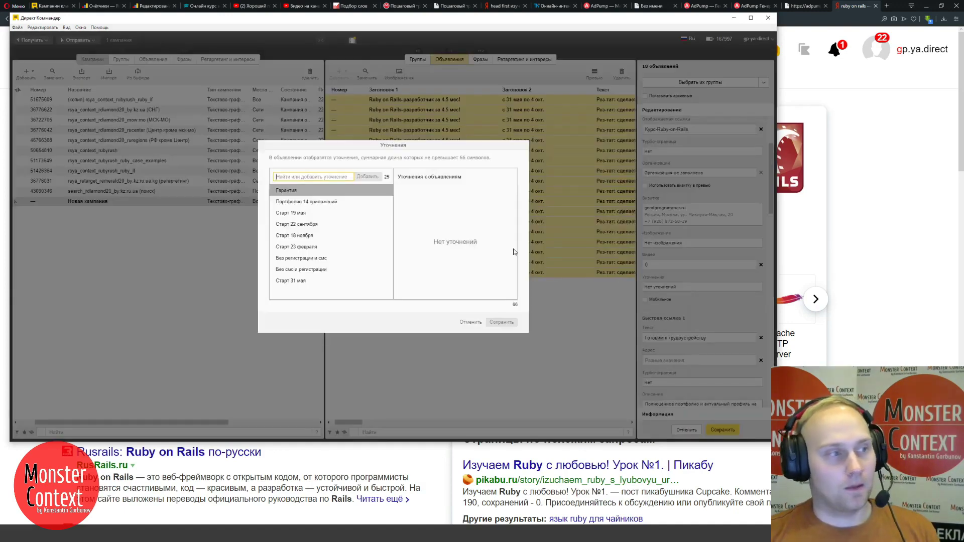
left_click(845, 6)
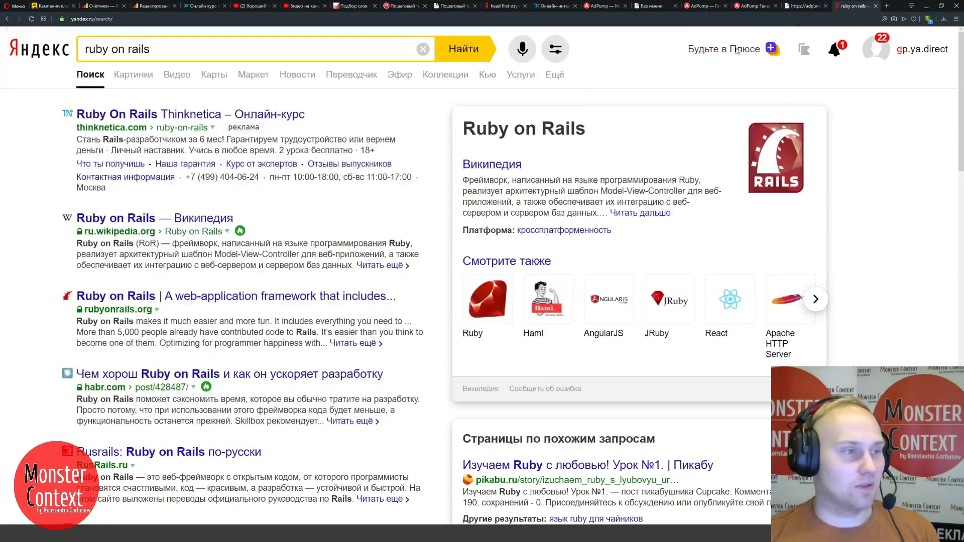
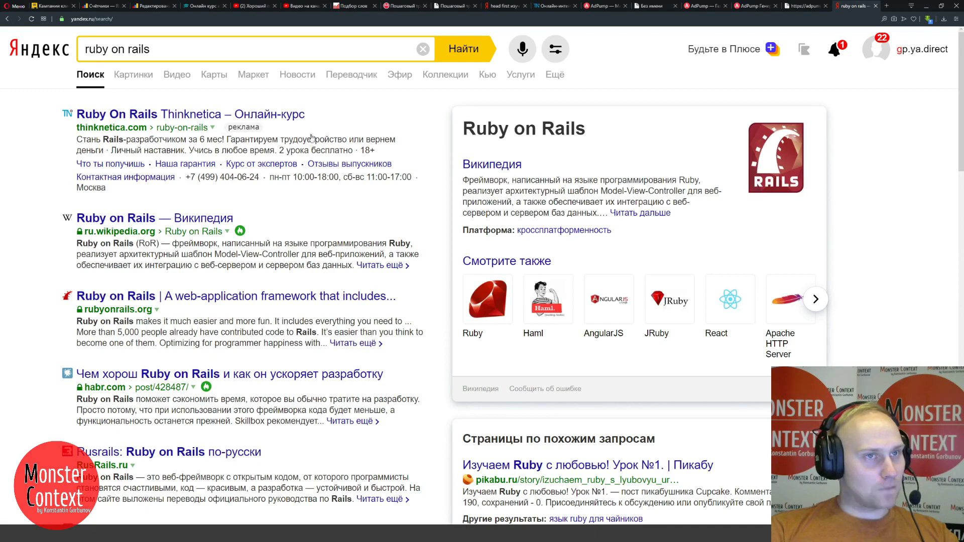
left_click(552, 6)
scroll(495, 80, "down", 5)
scroll(495, 80, "down", 4)
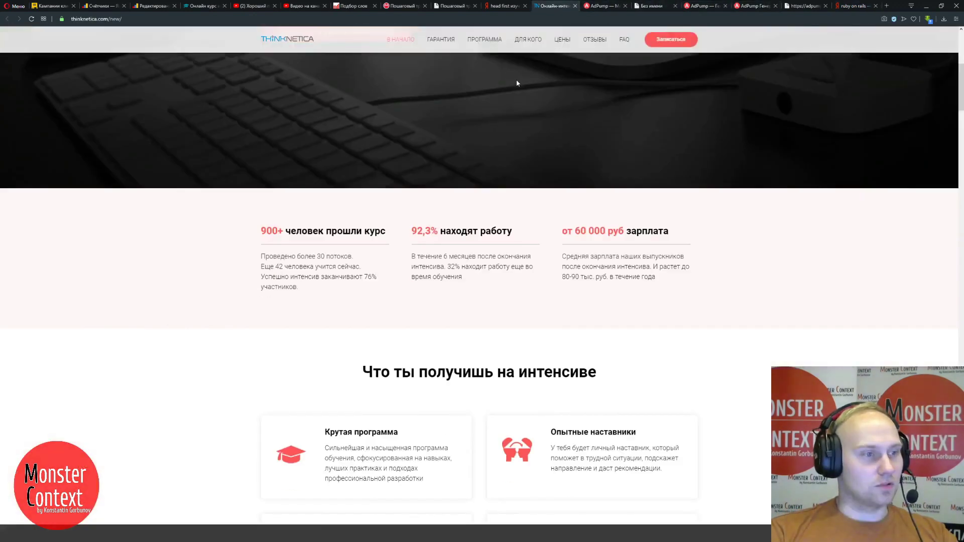
left_click_drag(959, 87, 944, 484)
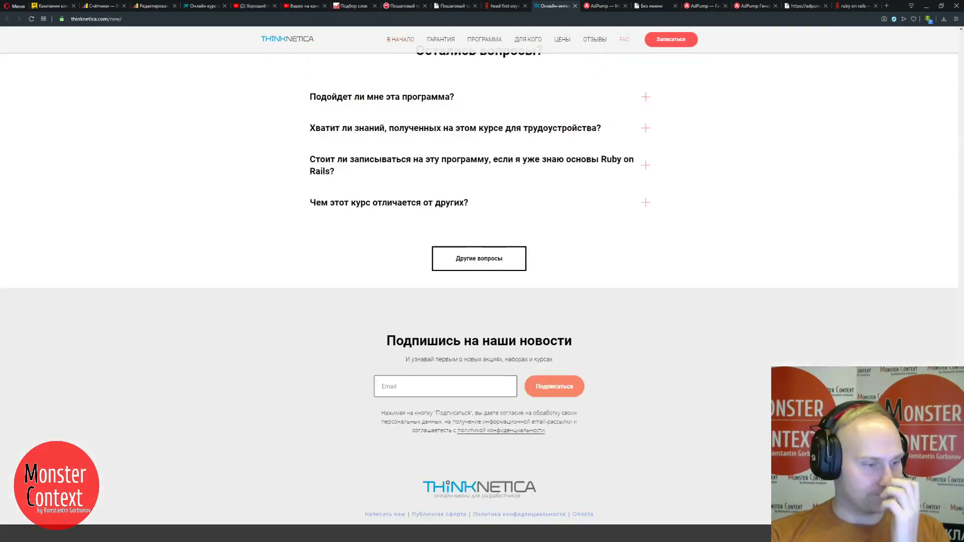
scroll(661, 405, "up", 10)
scroll(660, 406, "up", 15)
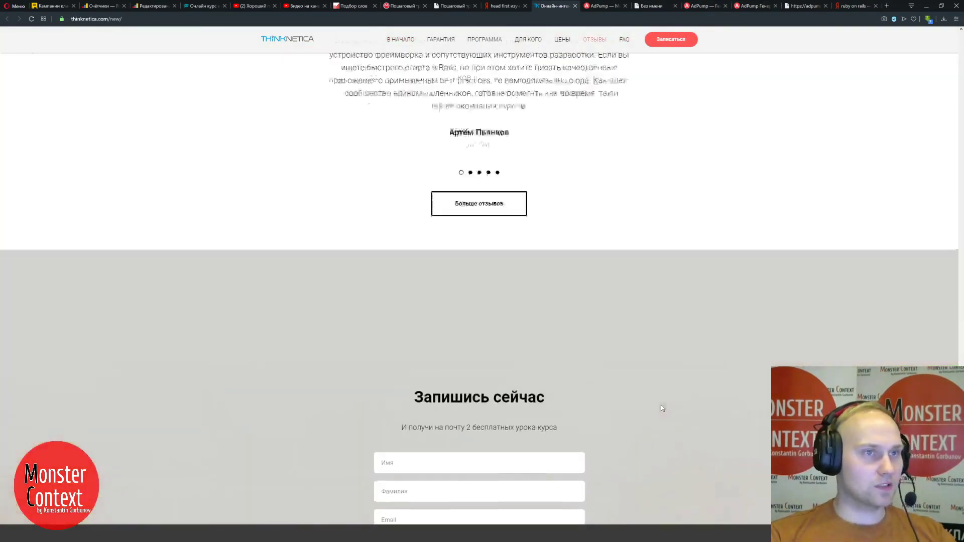
scroll(661, 407, "up", 8)
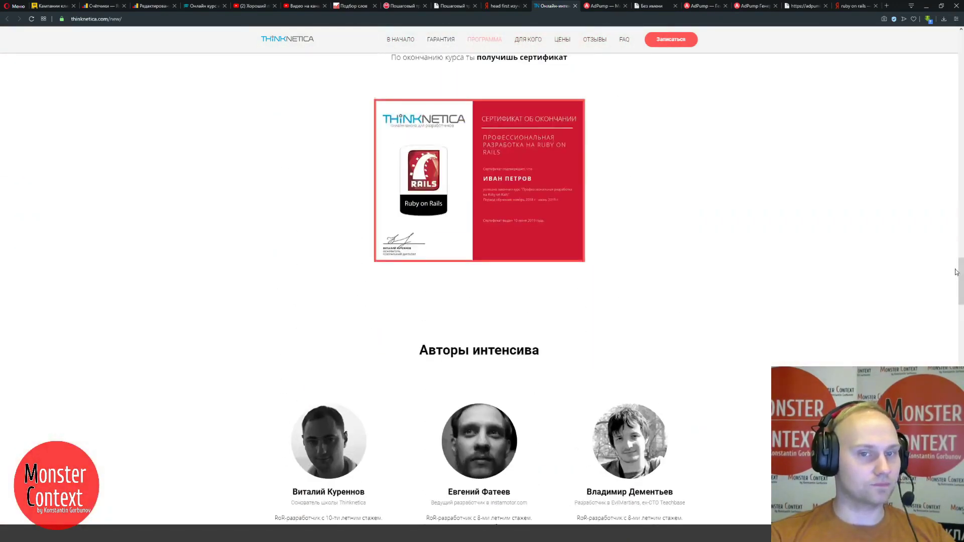
scroll(927, 60, "up", 15)
scroll(926, 56, "up", 3)
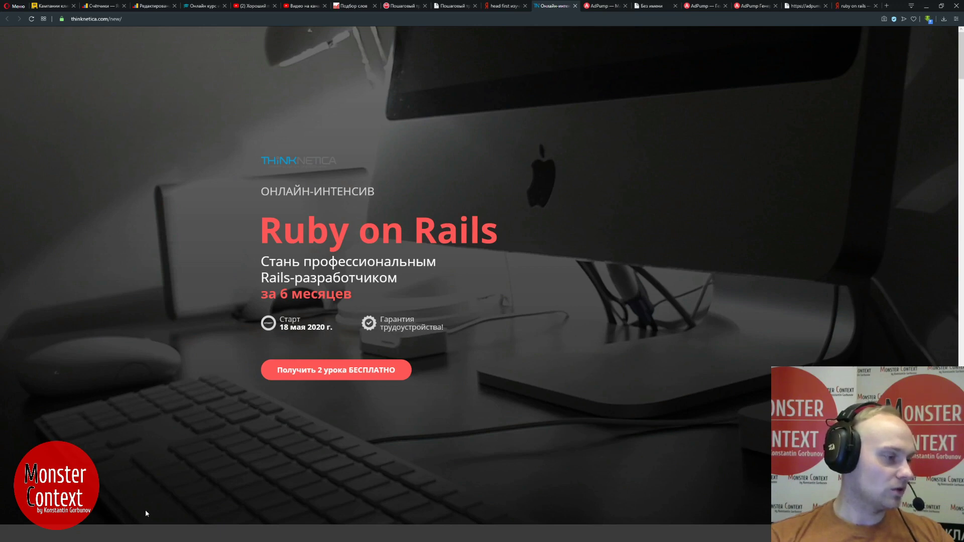
- Review the goodprogrammer.ru/rails page for course advantages usable as callouts, from the portfolio headline down to the graduates' stories
key("alt+Tab")
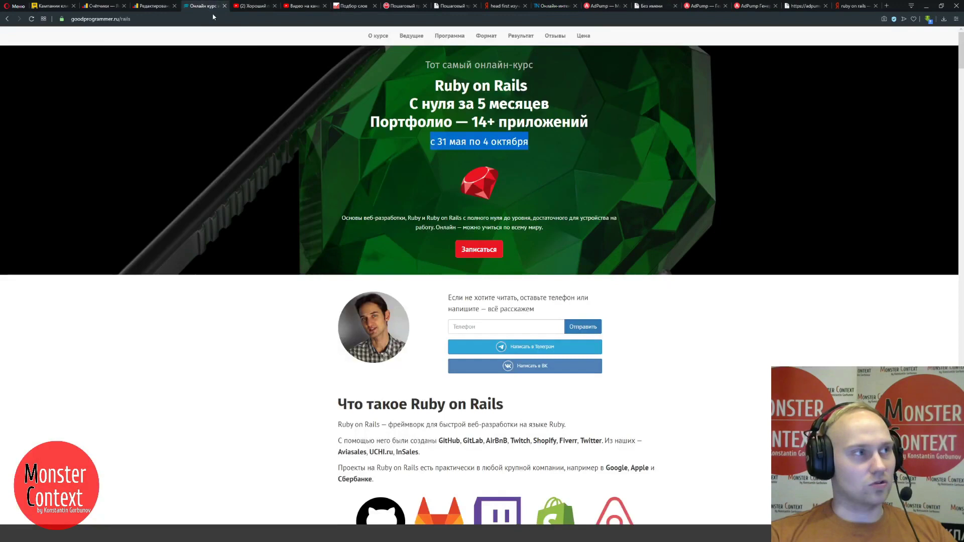
left_click(203, 6)
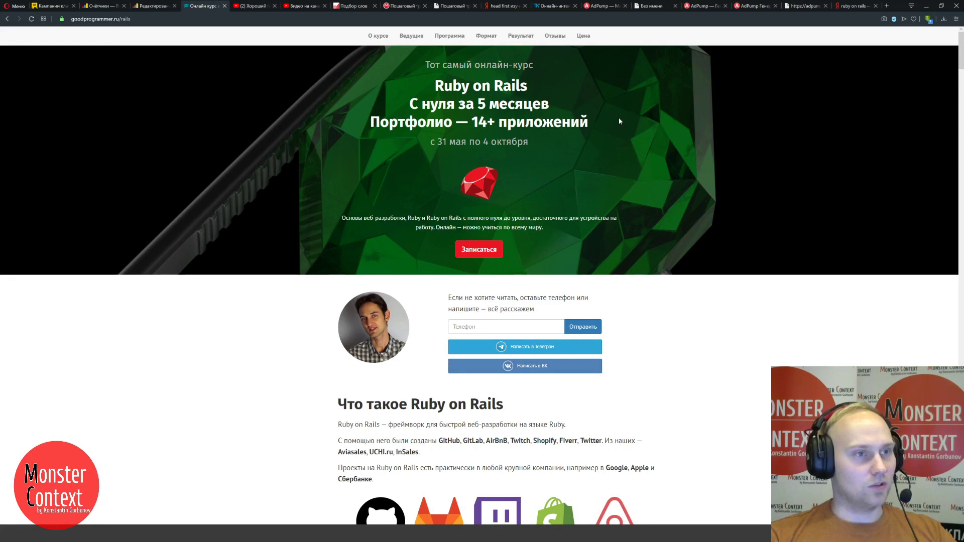
left_click_drag(618, 119, 372, 122)
left_click(372, 122)
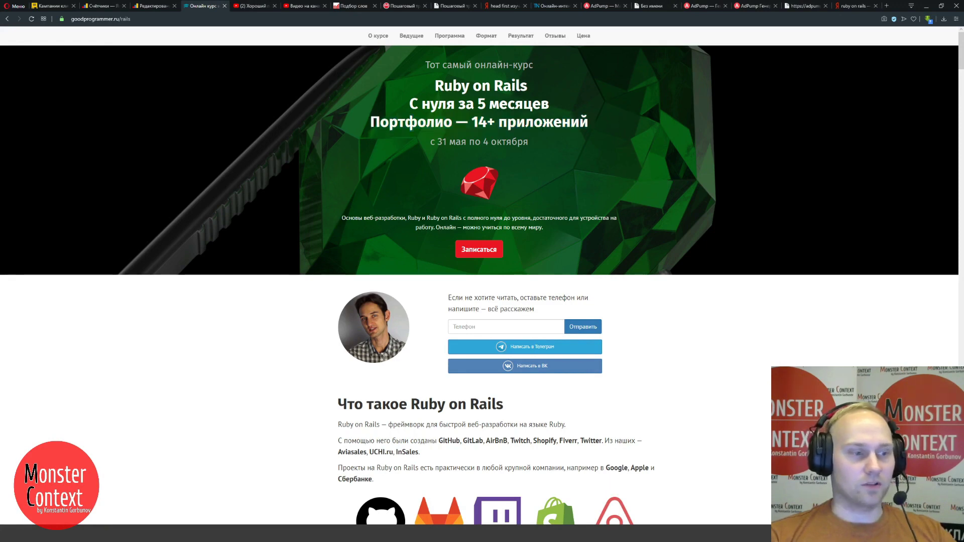
scroll(501, 126, "down", 5)
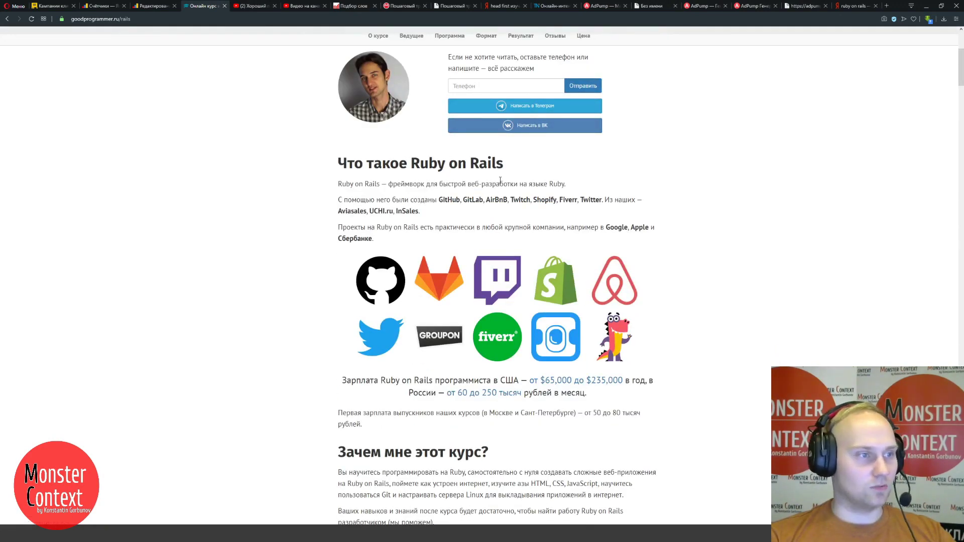
scroll(500, 180, "down", 5)
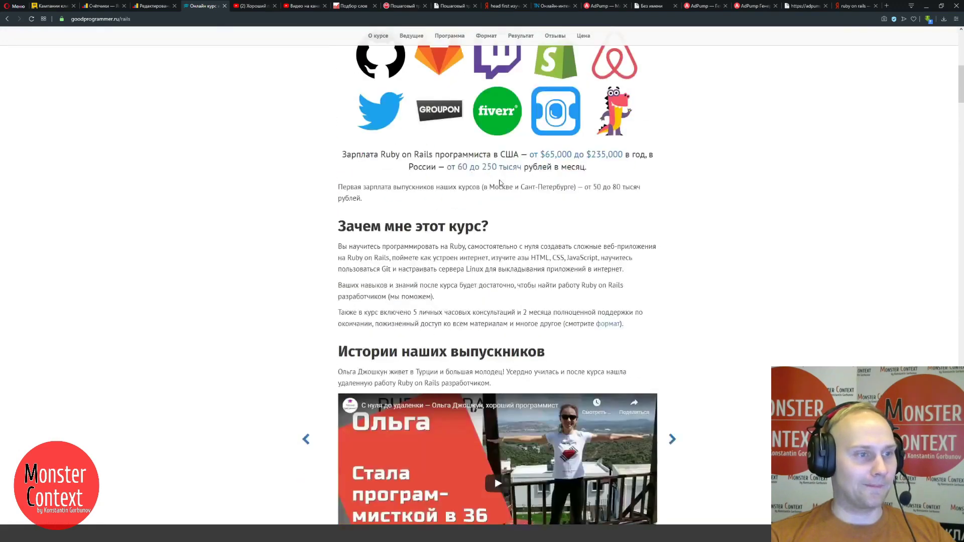
scroll(499, 182, "down", 5)
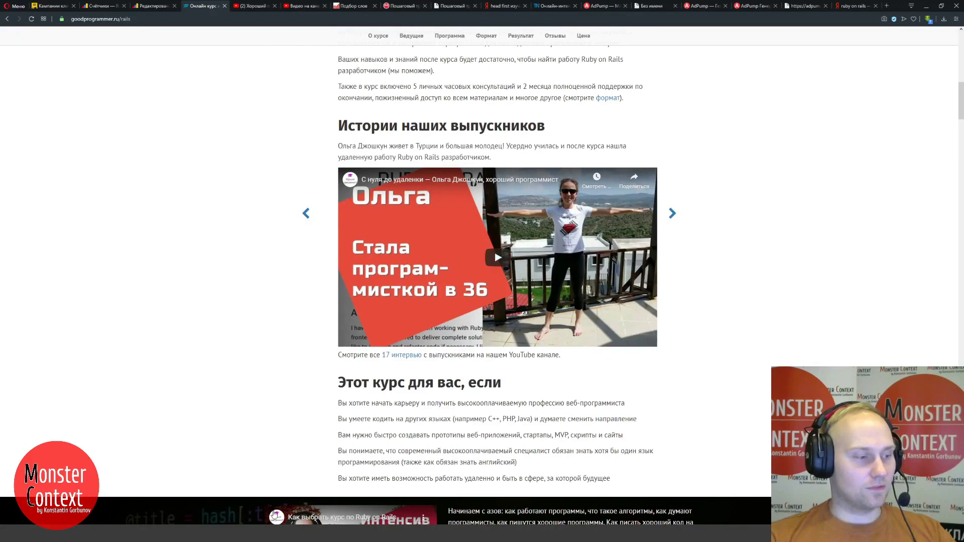
- Switch to the Excel phrase table and read the quick link descriptions (Описания быстрых ссылок) of the first phrase, "курс !руби"
key("alt+Tab")
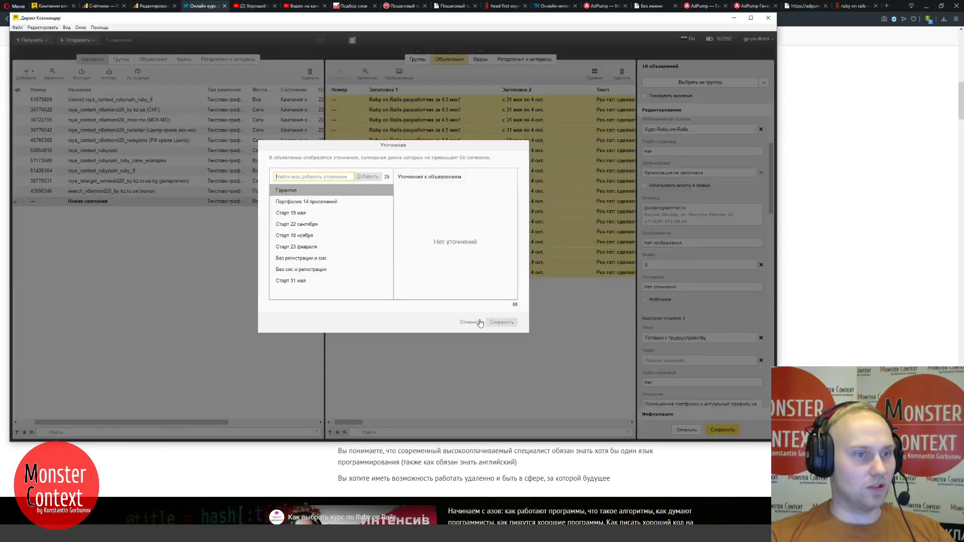
key("alt+Tab")
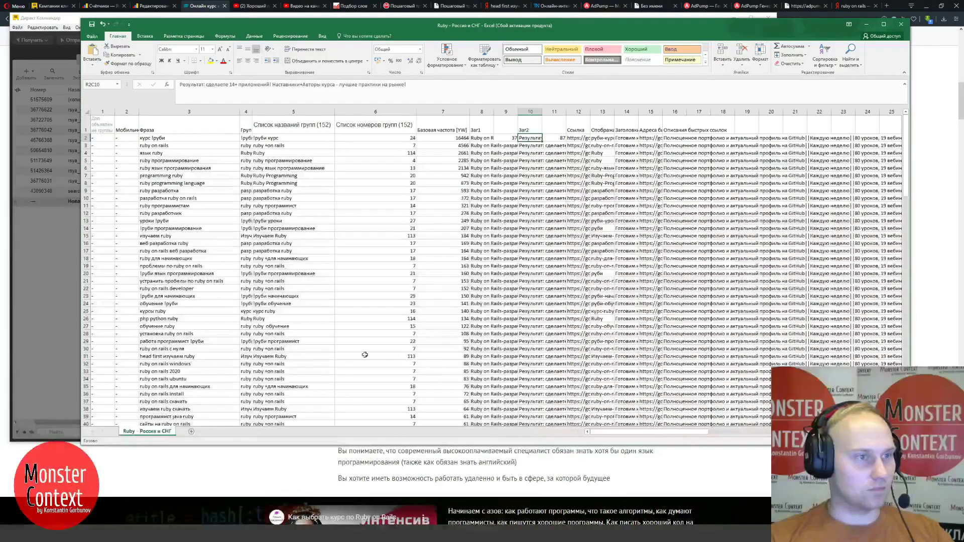
left_click(671, 137)
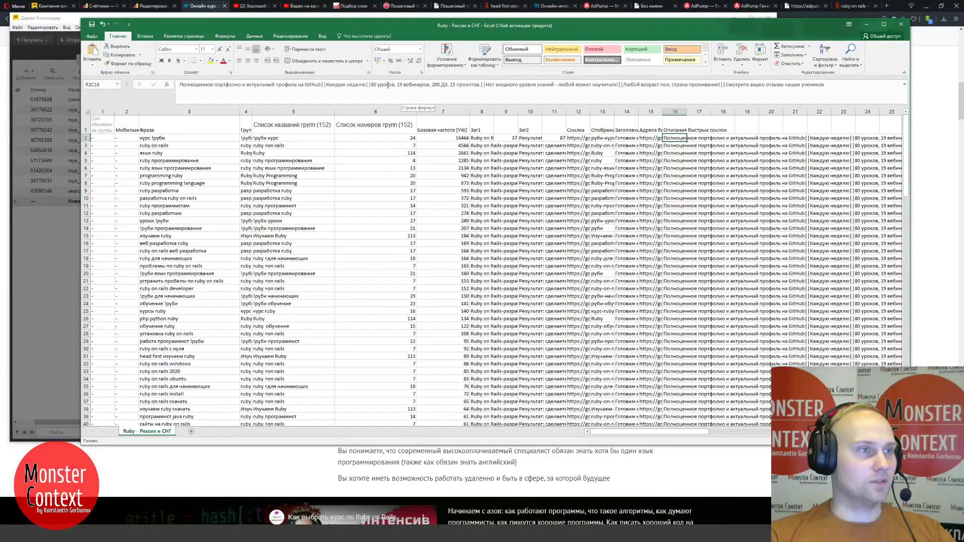
- Try to add "80 уроков, 19 вебинаров, 200 ДЗ, 15 проектов" from the Excel quick link descriptions as a callout in Direct Commander
left_click_drag(371, 84, 480, 84)
key("ctrl+c")
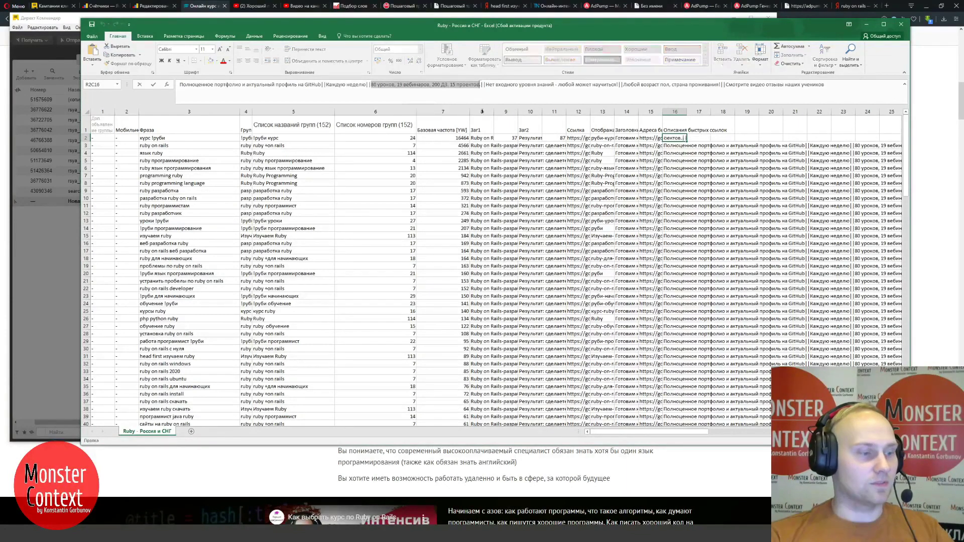
key("alt+Tab")
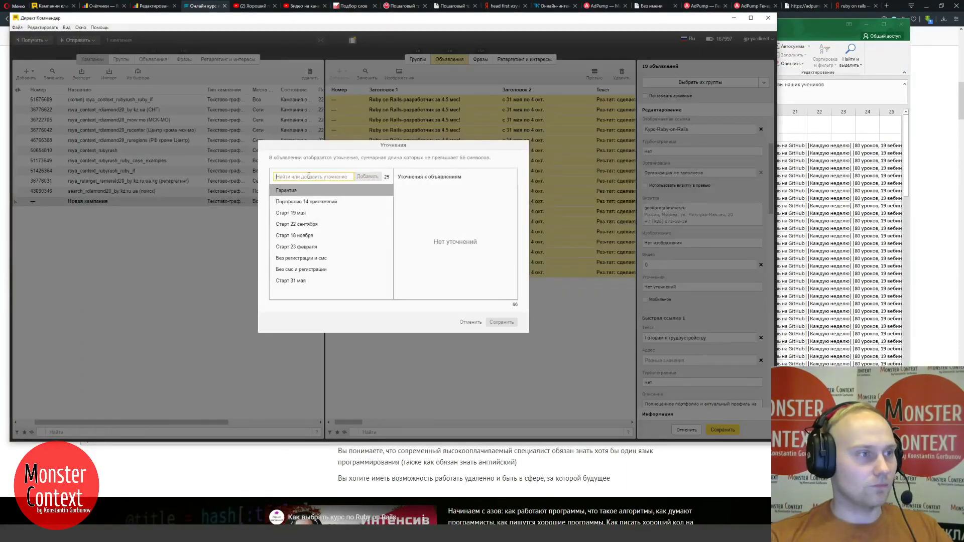
key("ctrl+v")
key("ctrl+z")
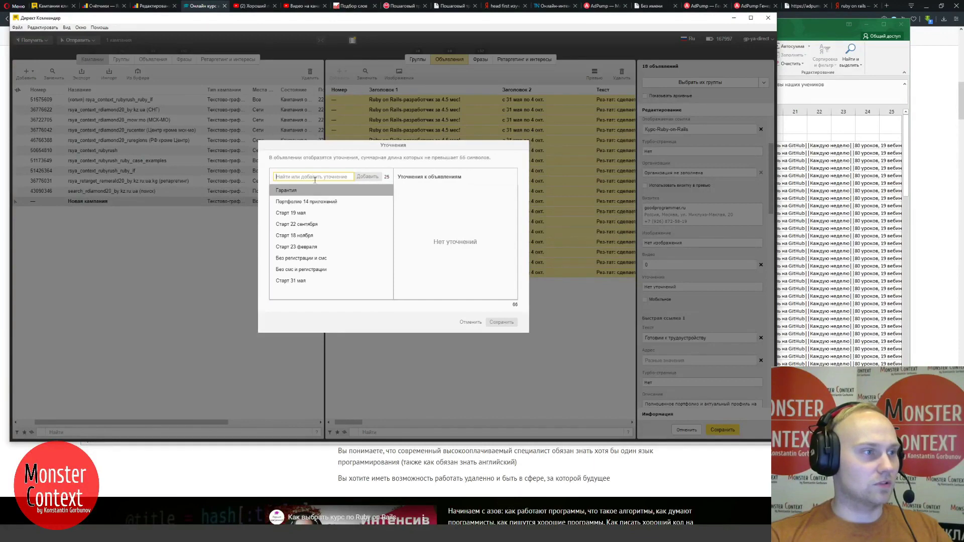
key("ctrl+v")
key("ctrl+z")
key("ctrl+v")
key("ctrl+z")
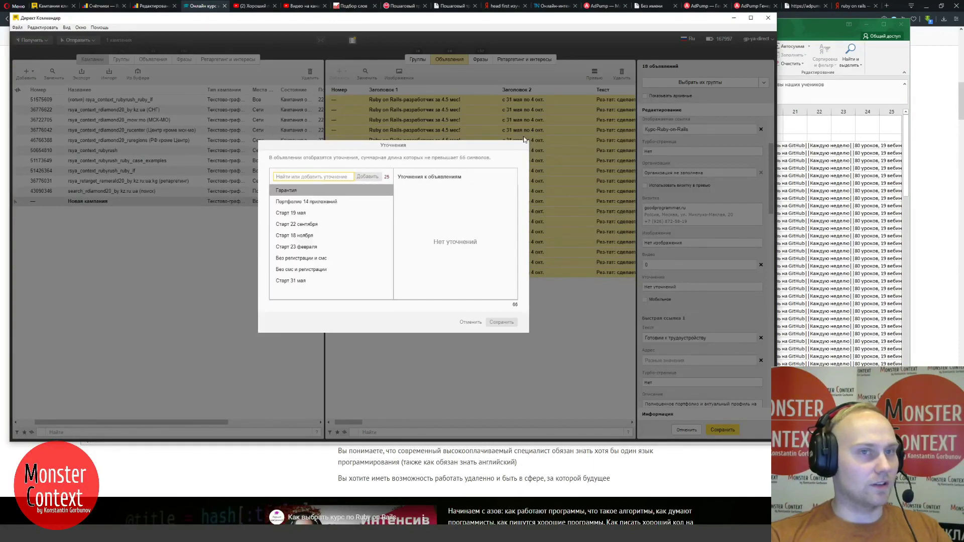
- Copy "Всего 80 уроков" from the first phrase's quick link headings in Excel and add it as a callout in Direct Commander
left_click(819, 25)
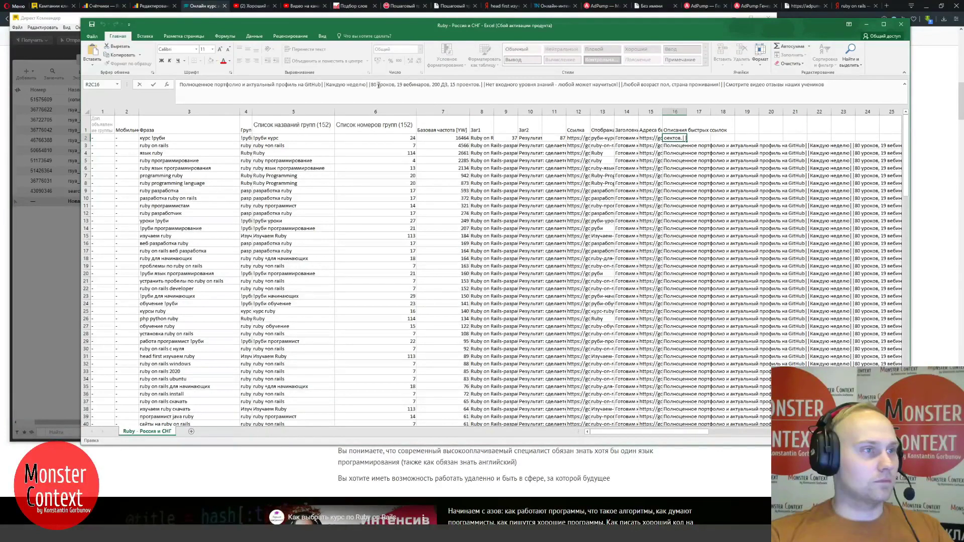
left_click(649, 138)
left_click(627, 138)
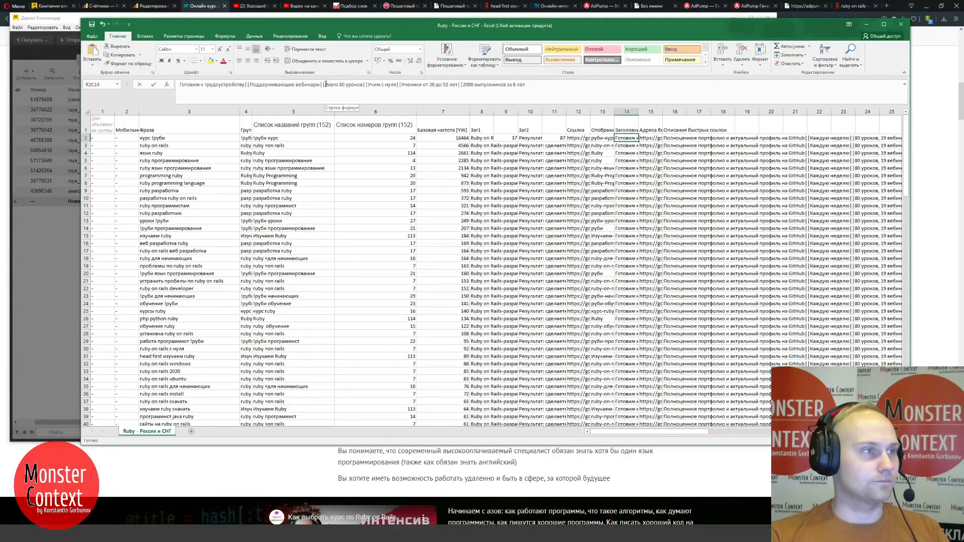
left_click_drag(325, 85, 362, 84)
key("ctrl+c")
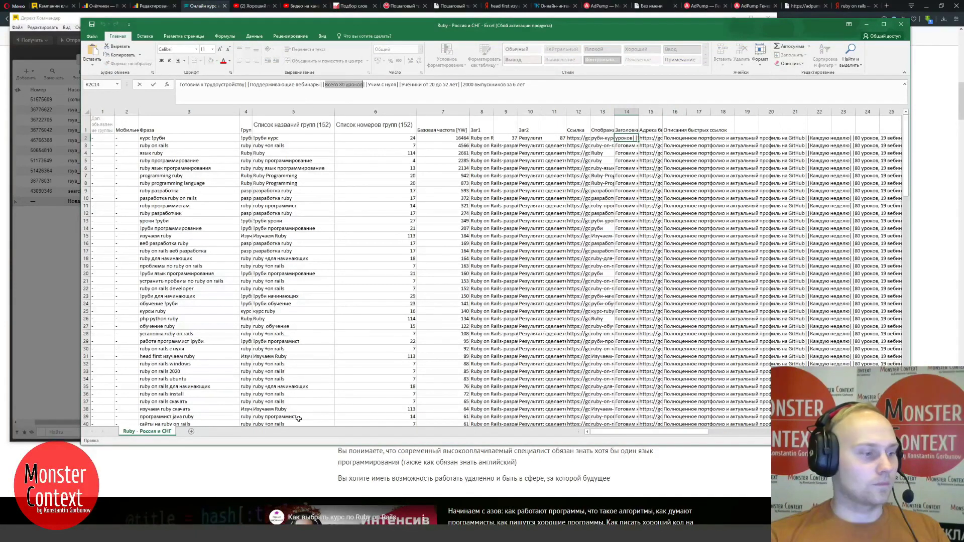
key("alt+Tab")
key("ctrl+v")
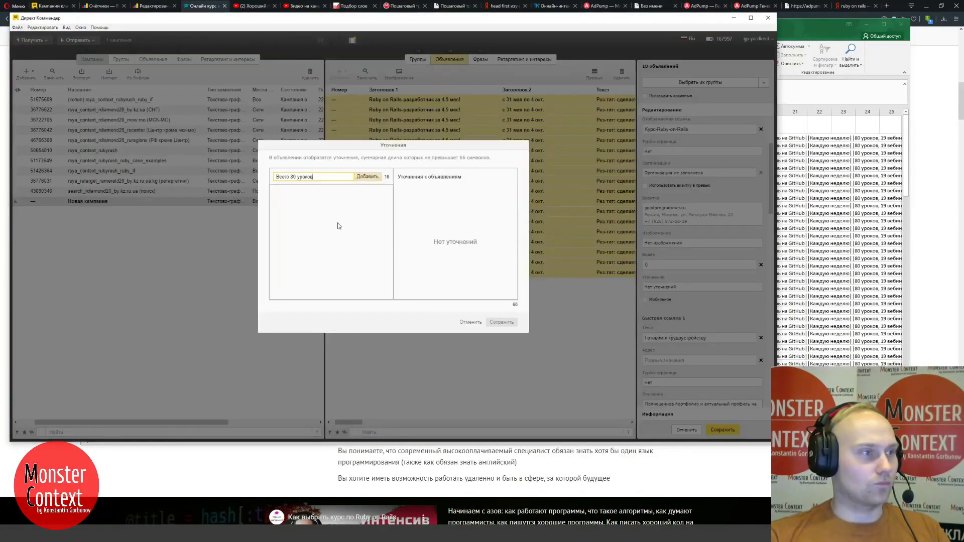
left_click(366, 177)
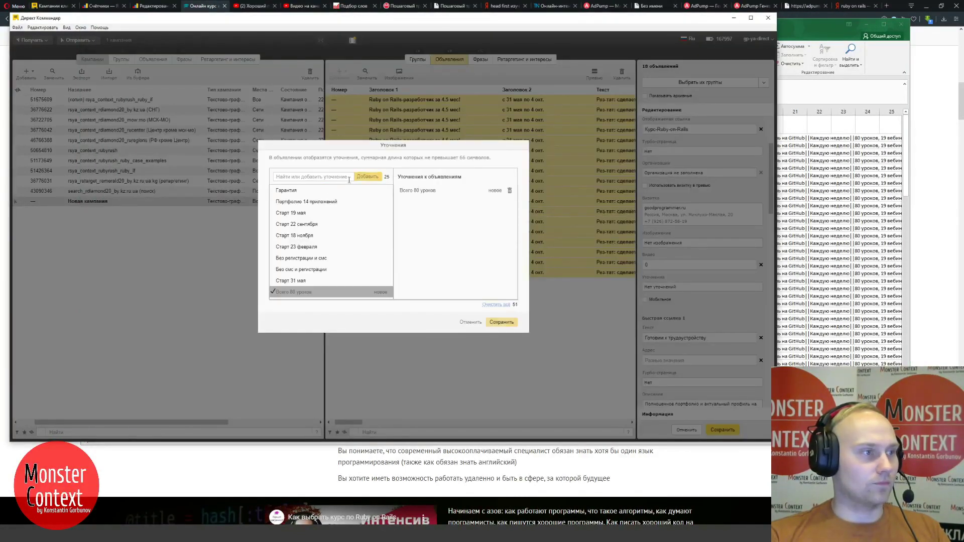
- Try wording a webinar callout as "Вебинары с ответами на вопрос"
left_click(320, 177)
type("Вебин")
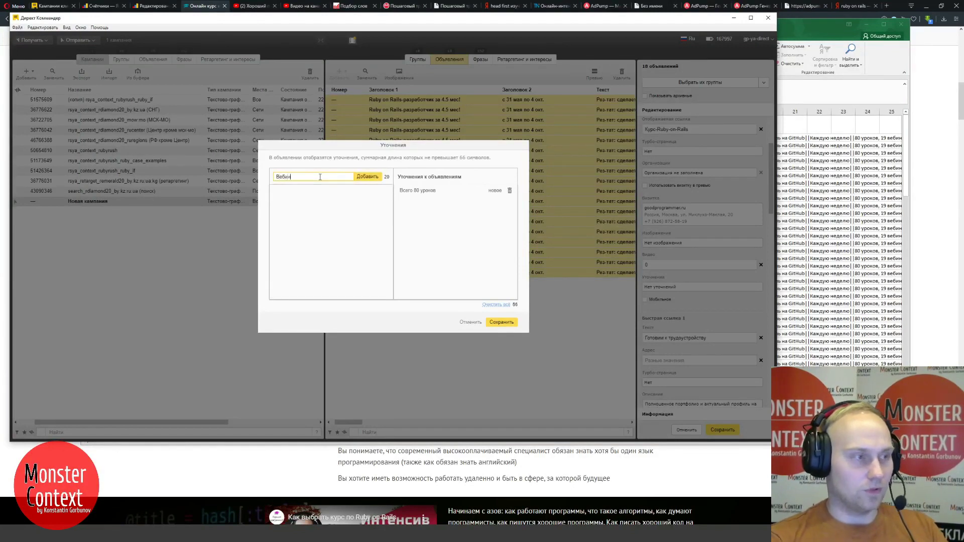
type("ары с прове")
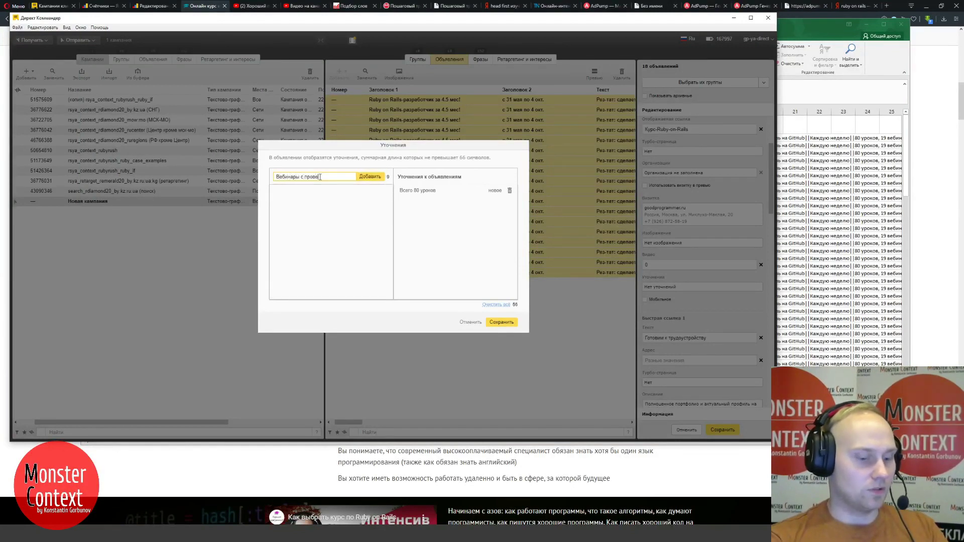
type("р")
key("BackSpace")
key("BackSpace")
key("BackSpace")
key("BackSpace")
key("BackSpace")
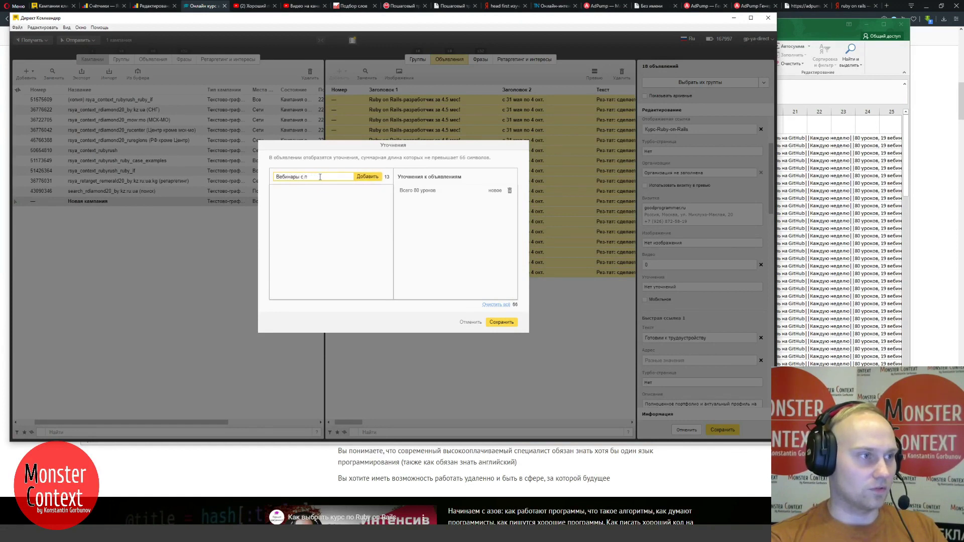
type("ответа")
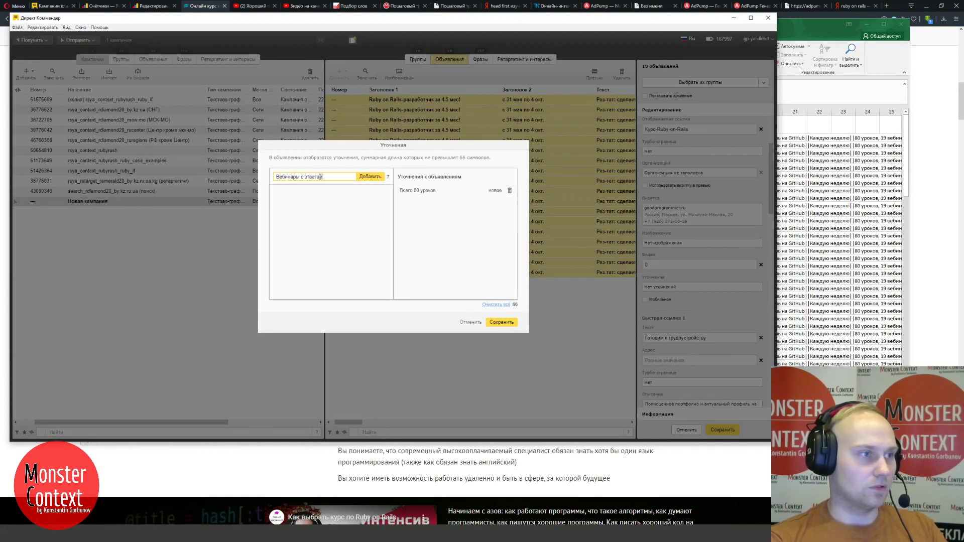
type("ми ")
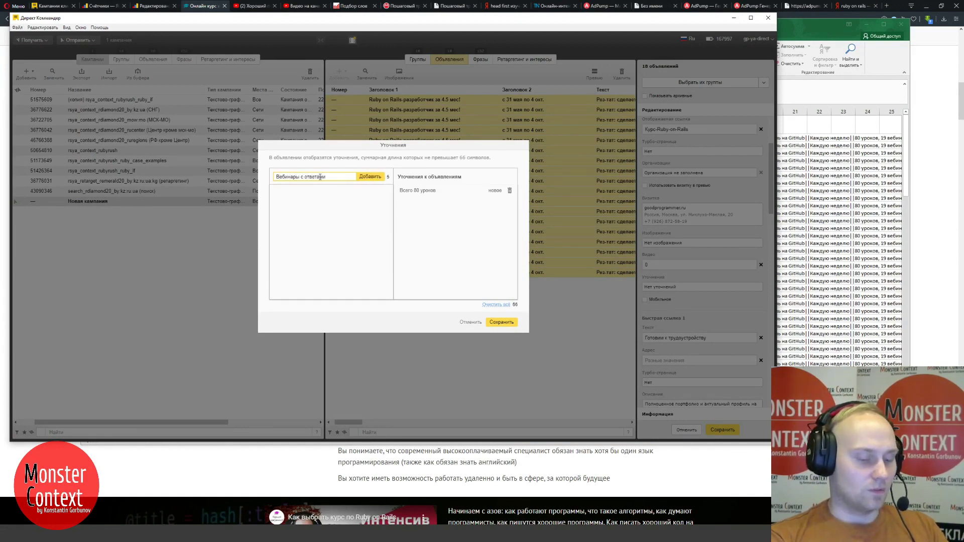
type("на вопрос")
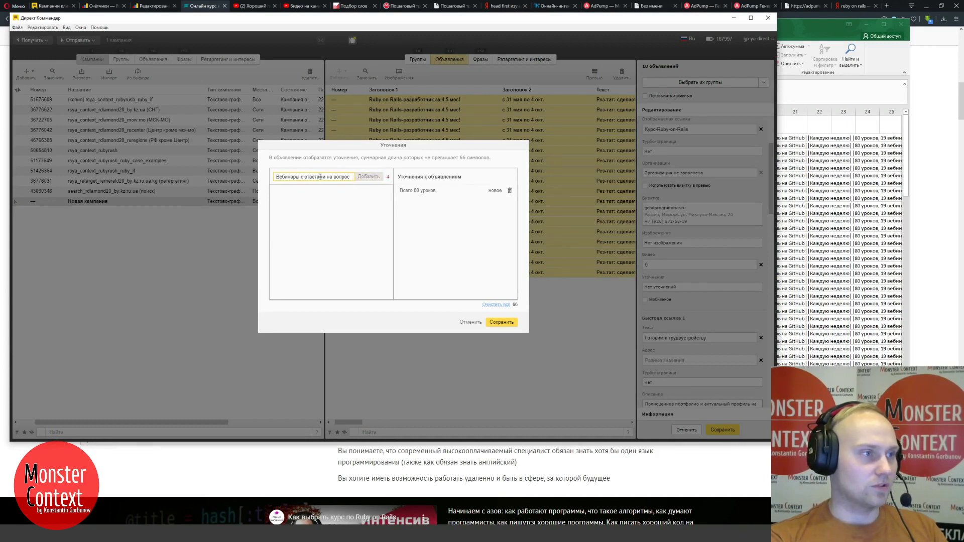
key("BackSpace")
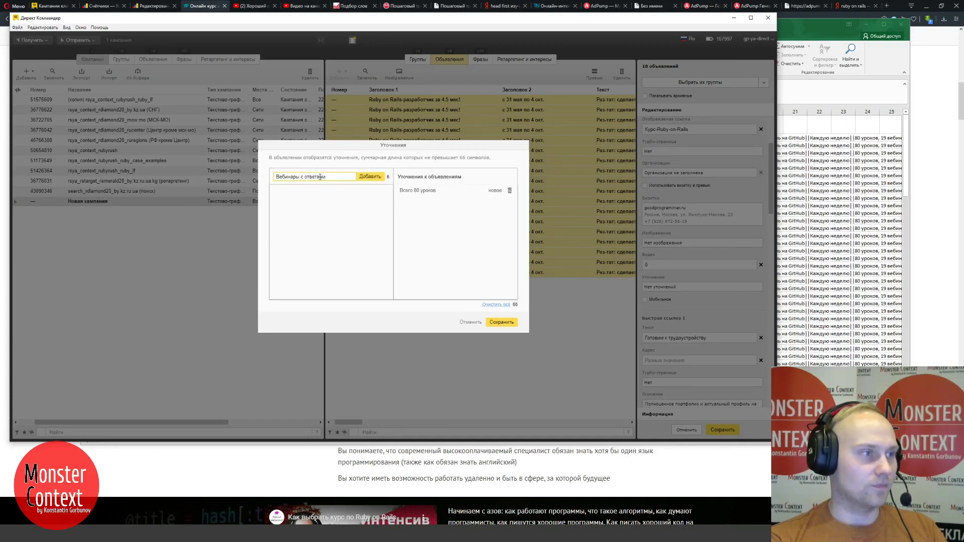
- Replace the draft callout text with "Поддерживающие вебинары" and add it to the ads' callouts
key("ctrl+a")
type("Поддер")
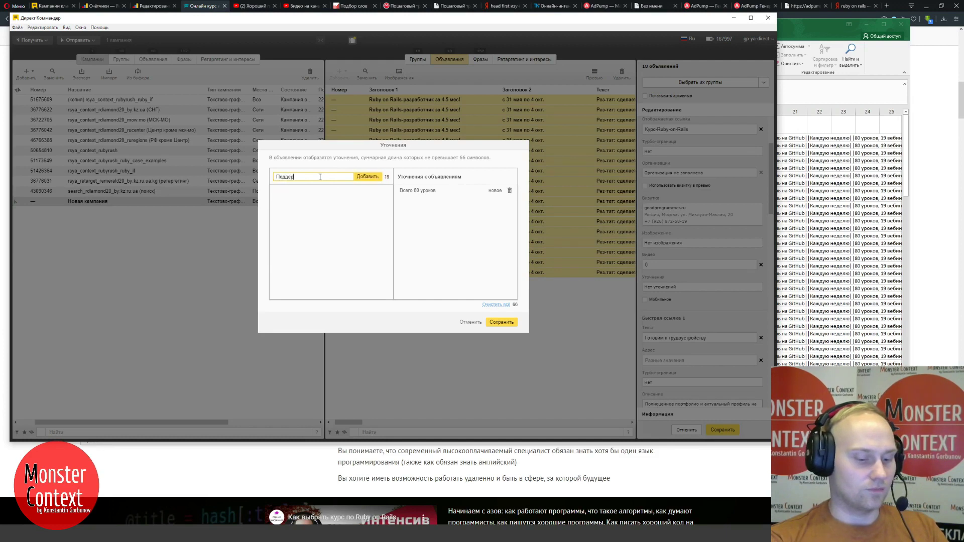
type("живающие")
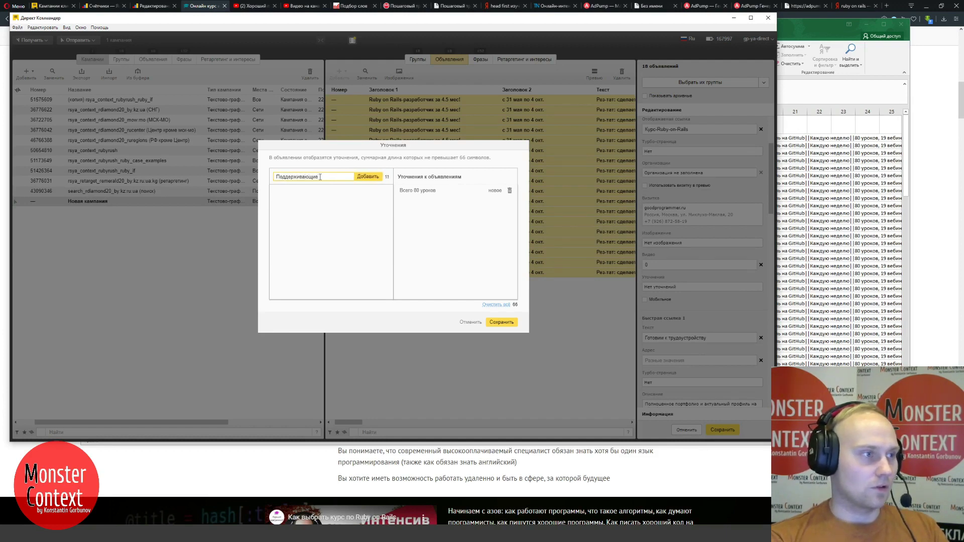
type(" вебинары")
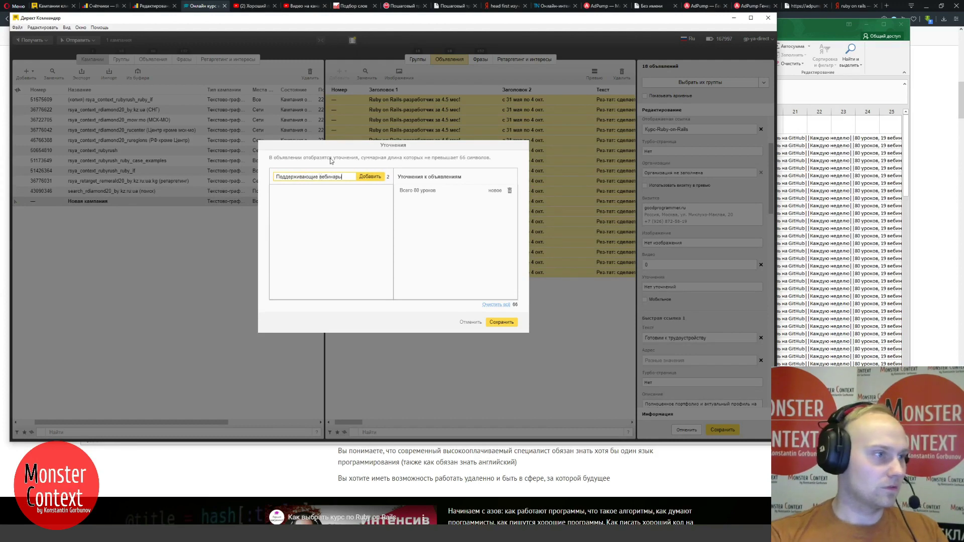
left_click(365, 177)
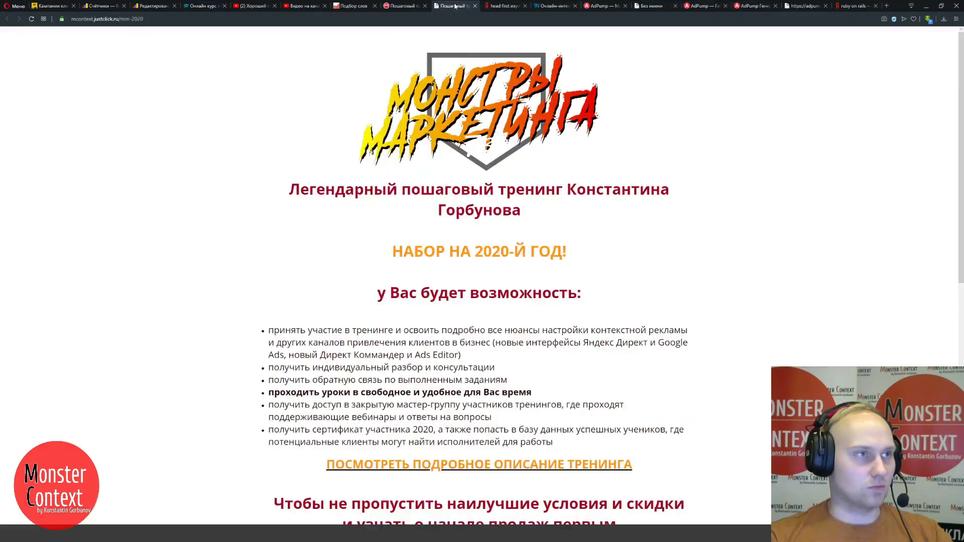
- Switch to the browser and look through the monster-marketing.ru training page, covering testimonials, pricing table, FAQ and contact details
left_click(440, 7)
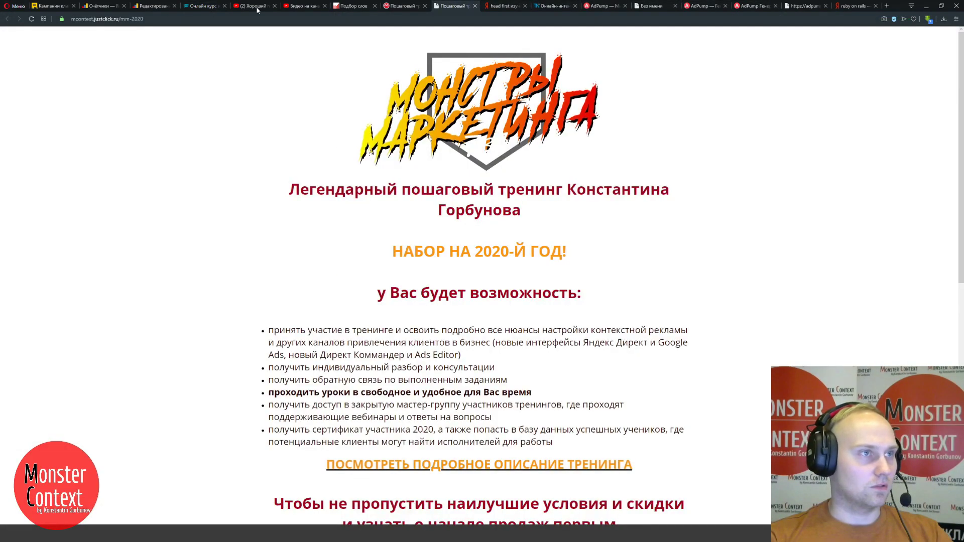
left_click(404, 6)
scroll(768, 298, "down", 20)
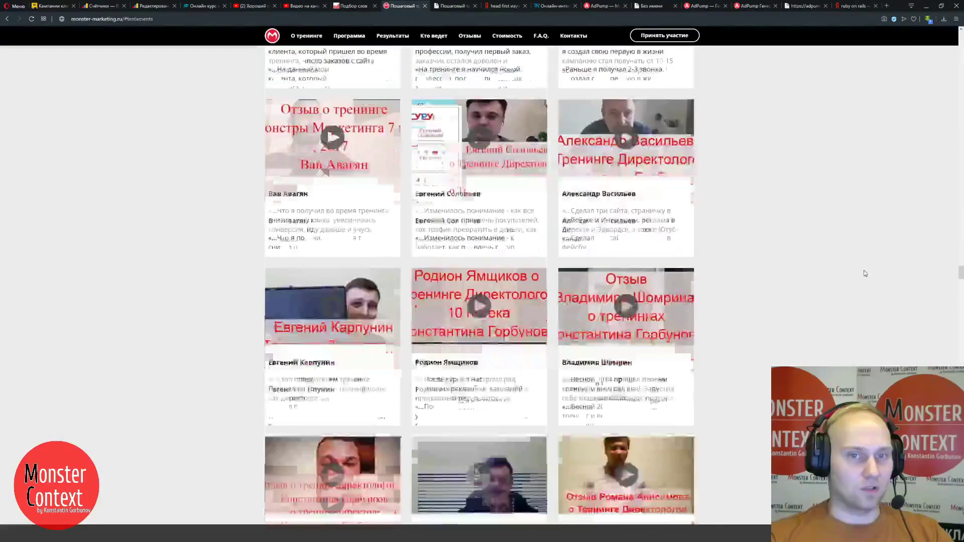
scroll(479, 286, "down", 20)
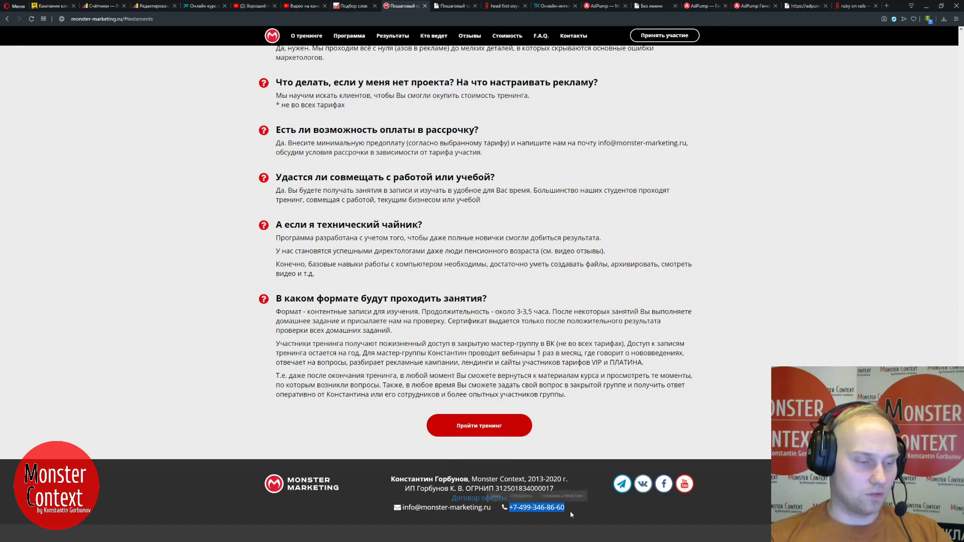
scroll(568, 507, "up", 8)
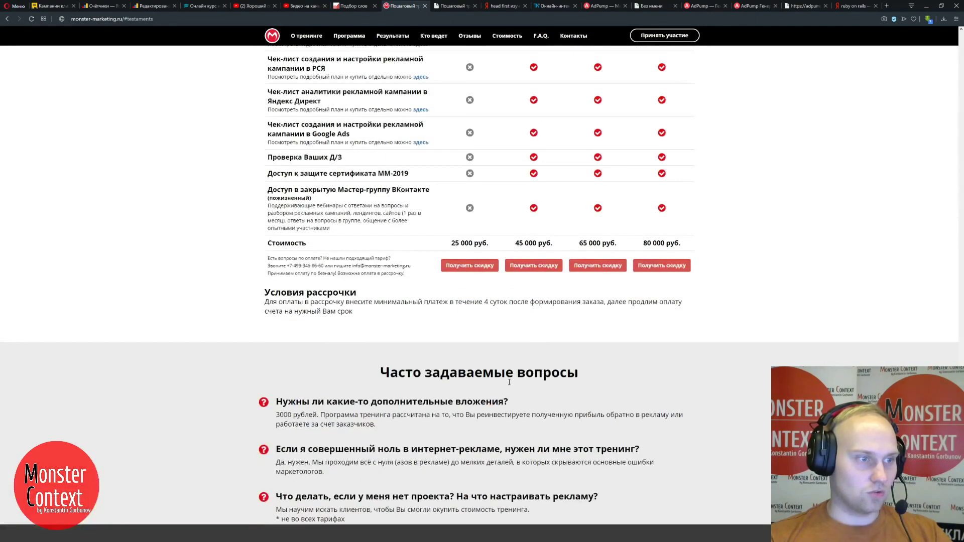
scroll(493, 378, "up", 11)
scroll(420, 359, "down", 11)
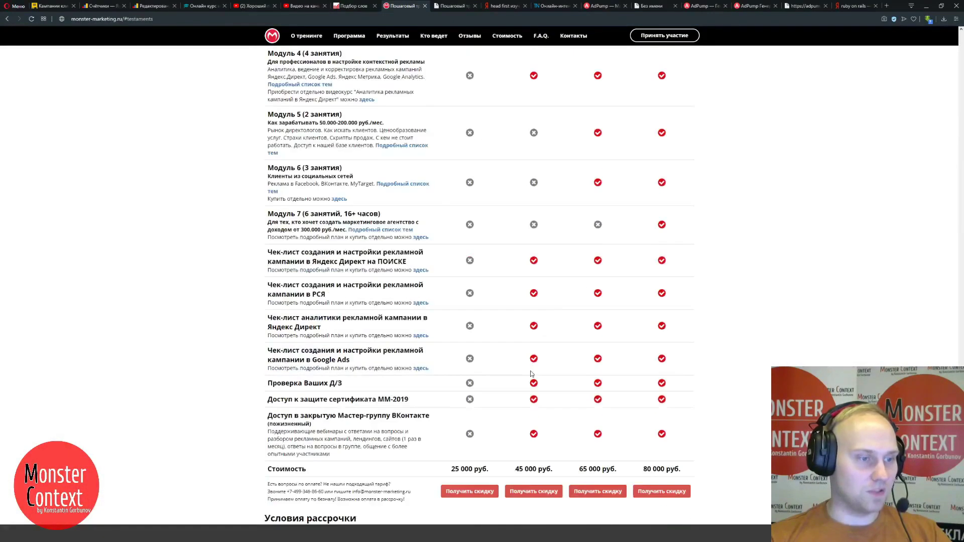
scroll(419, 359, "down", 8)
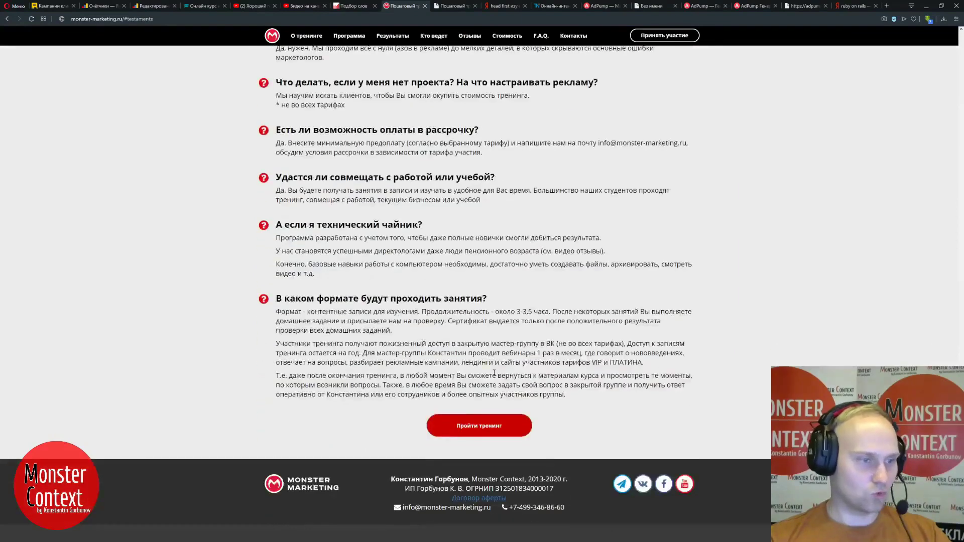
scroll(492, 373, "up", 5)
scroll(492, 372, "up", 3)
scroll(485, 339, "up", 20)
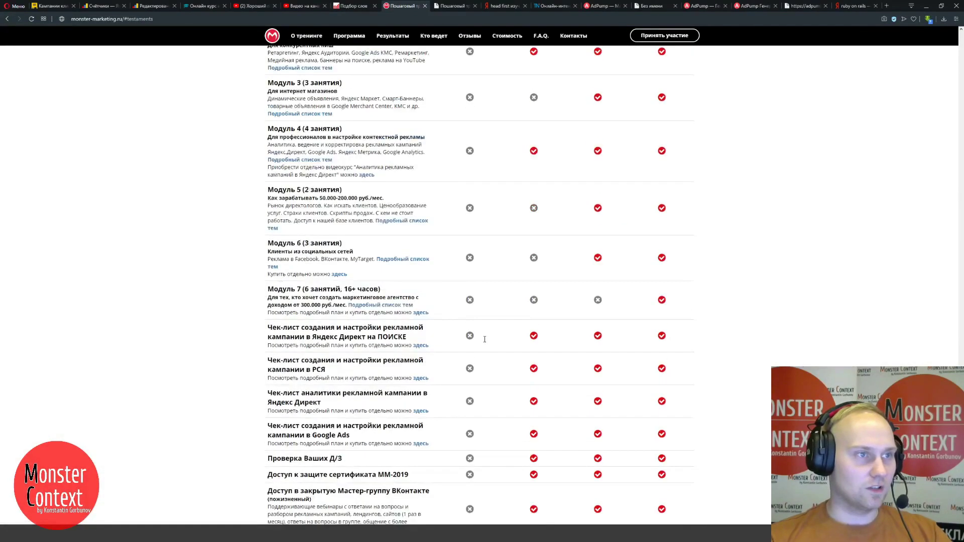
scroll(499, 314, "up", 20)
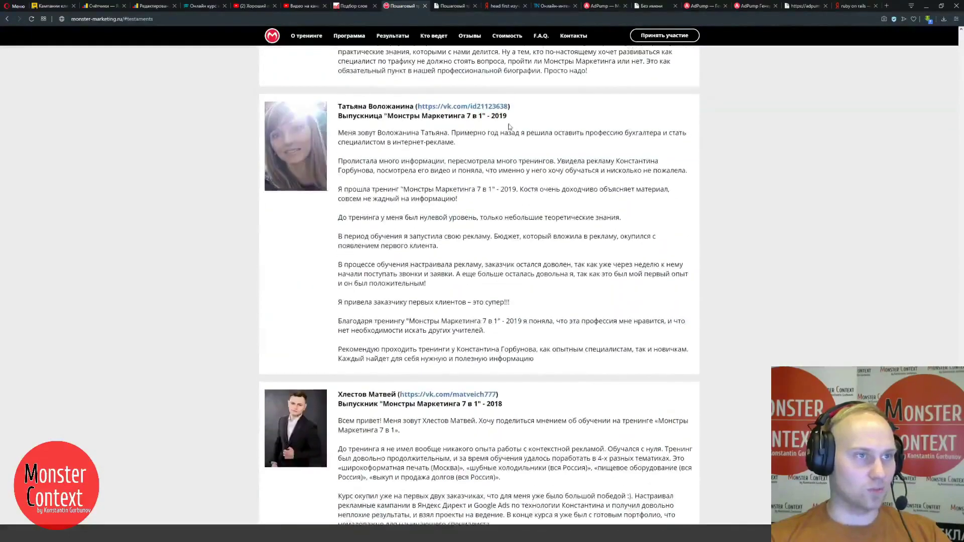
left_click(575, 38)
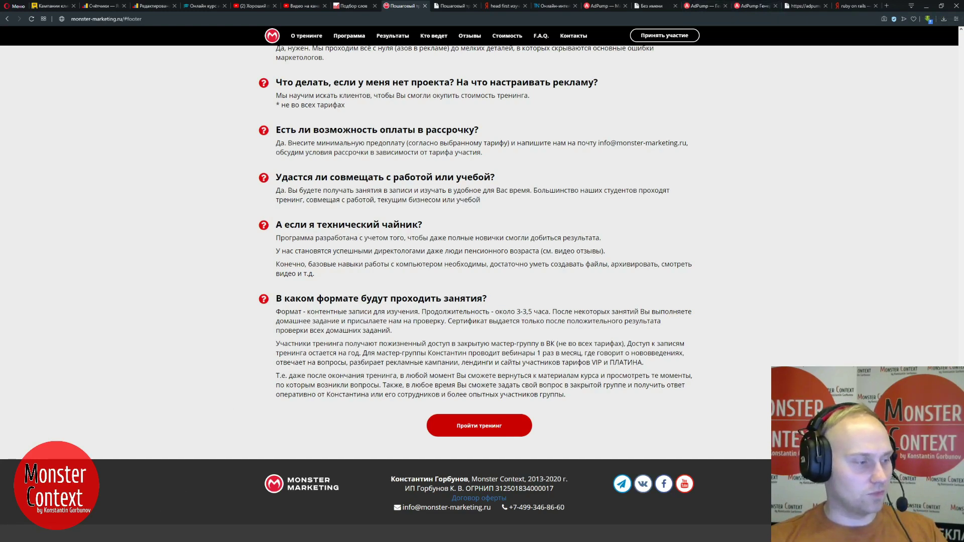
mouse_move(57, 533)
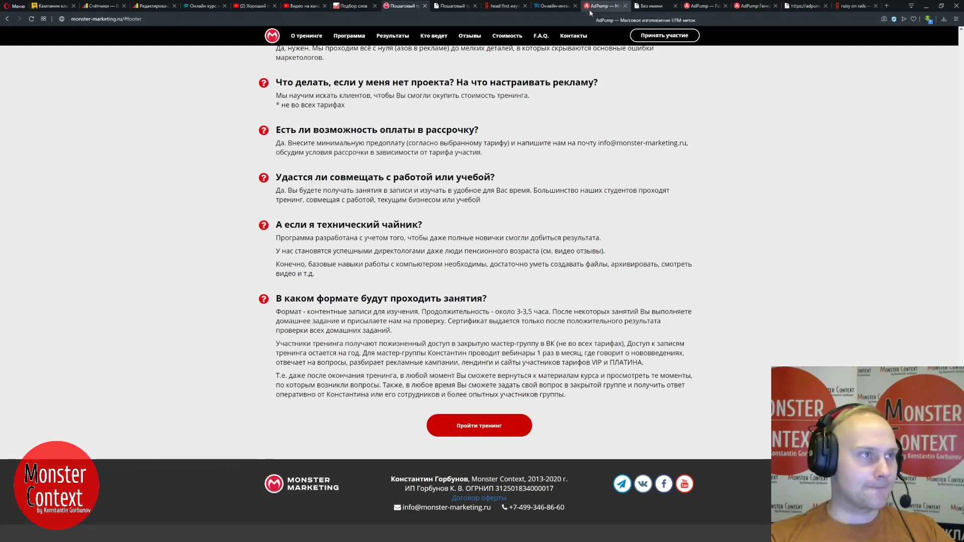
- Copy "2000 выпускников за 6 лет" from the first phrase's quick link headings in Excel and add it as a callout in Direct Commander
left_click(155, 522)
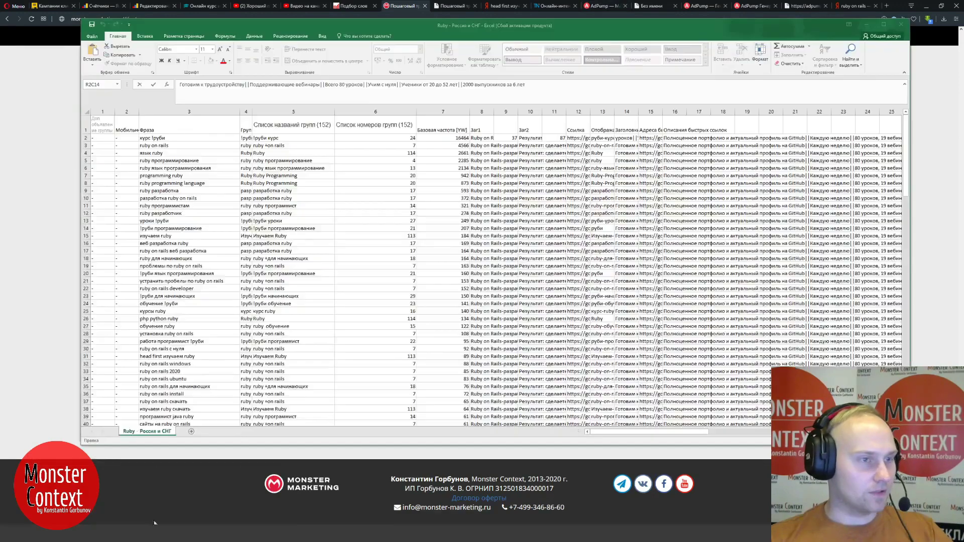
left_click(600, 137)
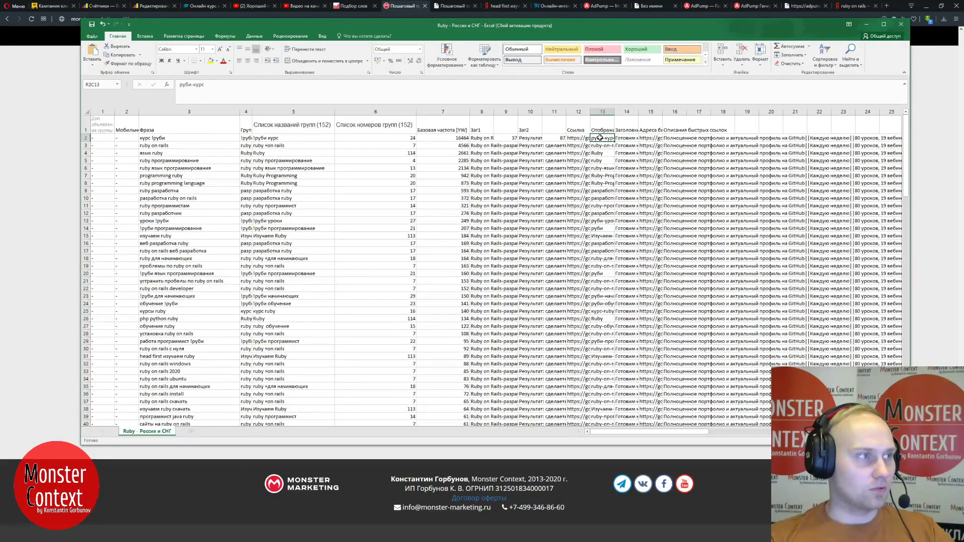
left_click(626, 138)
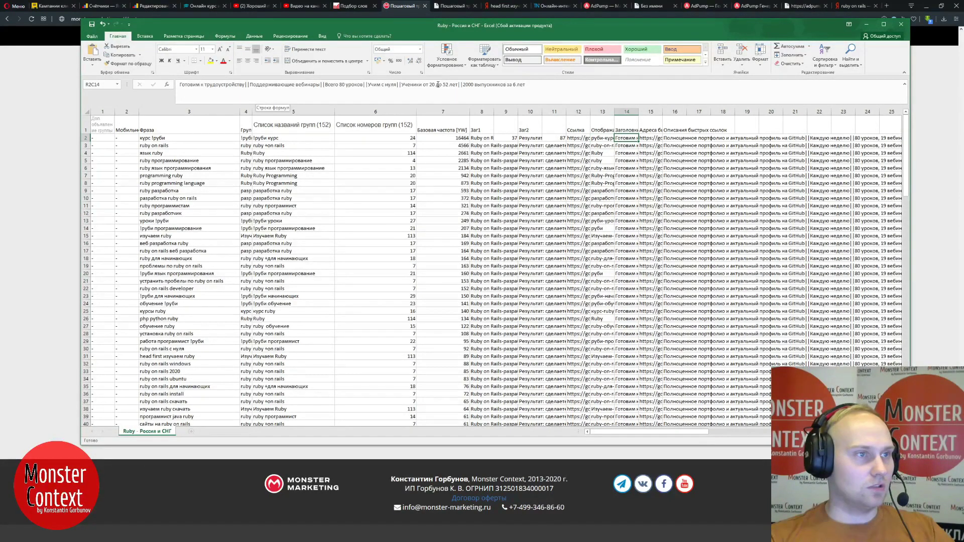
left_click_drag(463, 84, 534, 83)
key("ctrl+c")
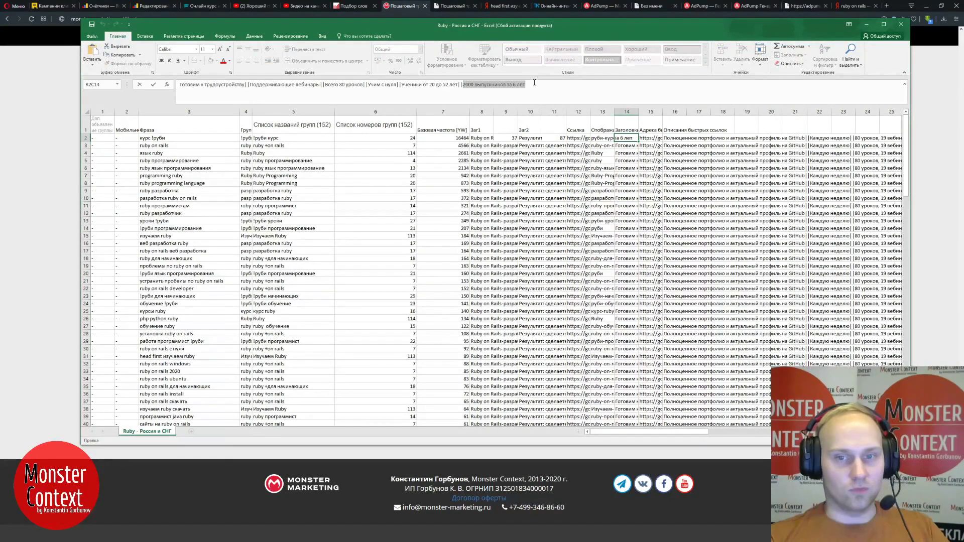
left_click(234, 502)
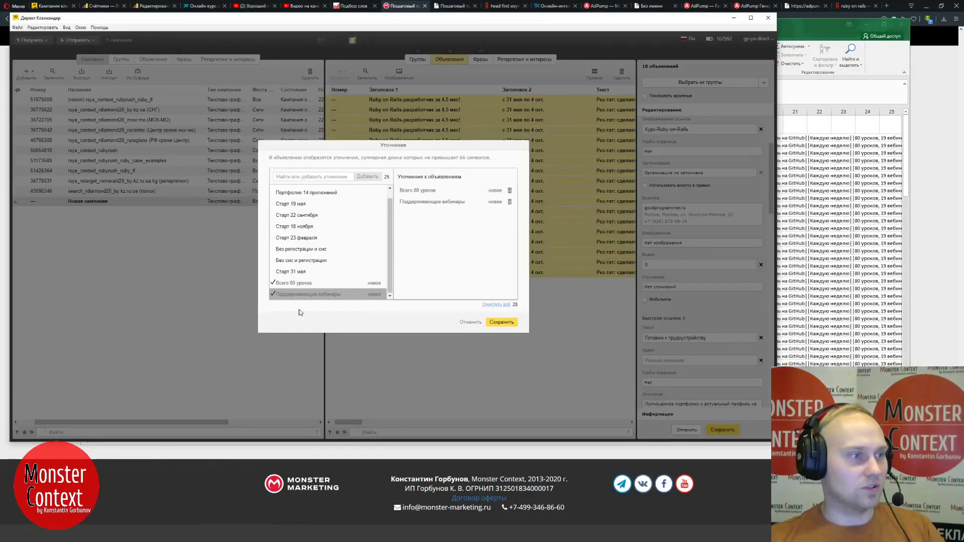
left_click(311, 176)
key("ctrl+v")
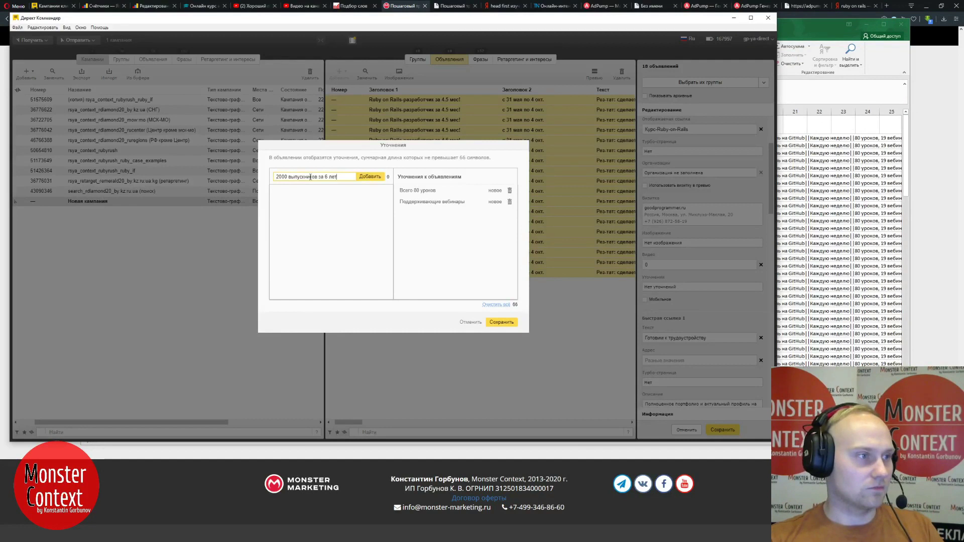
left_click(363, 179)
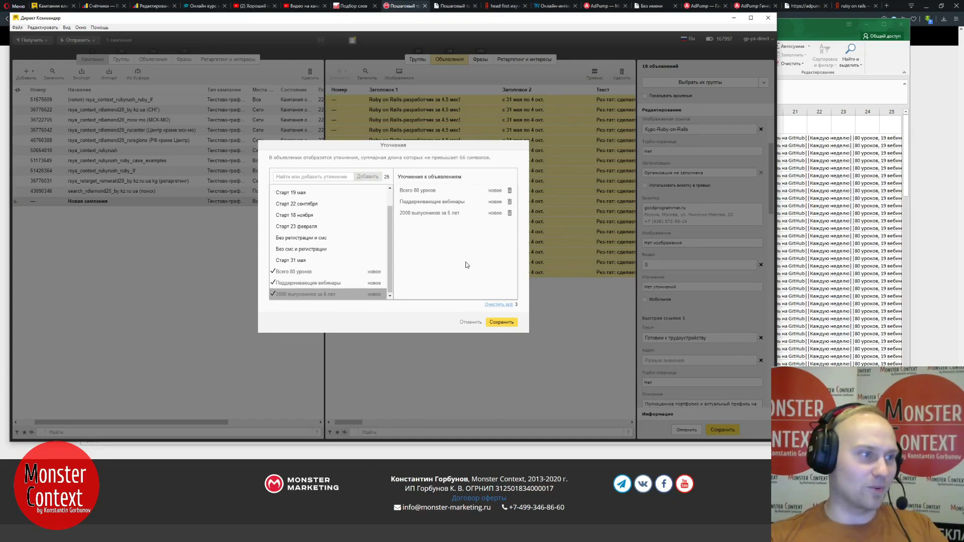
- Add the callout "Онлайн курс по Rails" and save the callout set to the selected ads
left_click(317, 177)
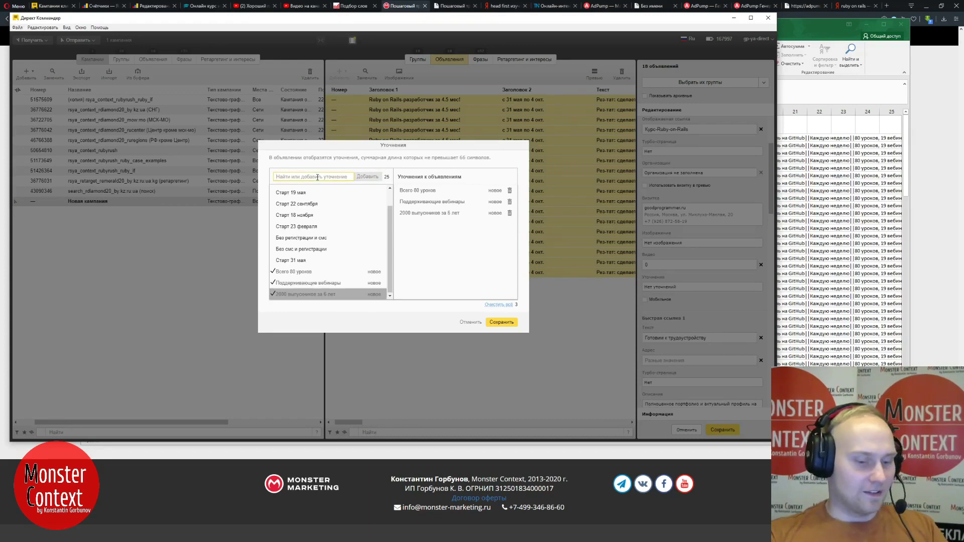
type("Онлайн")
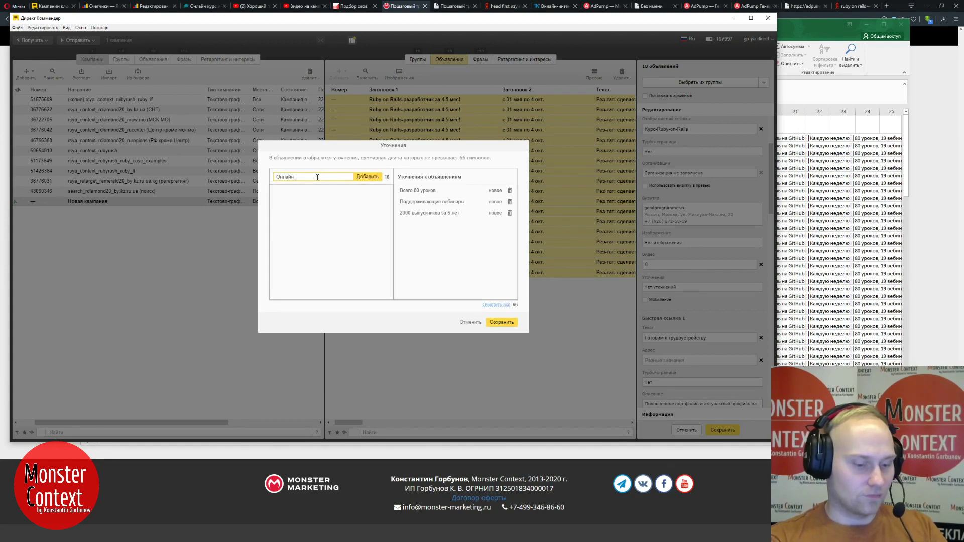
type(" куср")
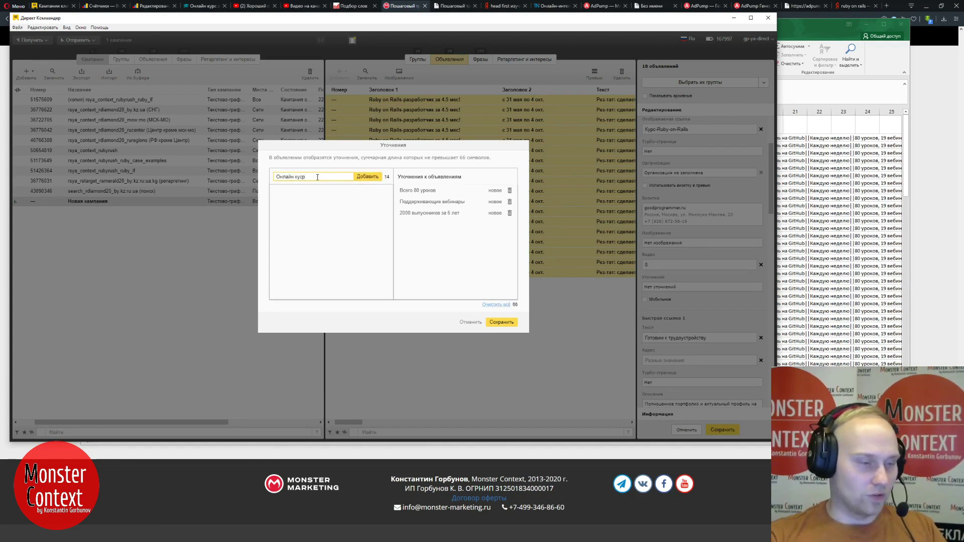
key("BackSpace")
key("BackSpace")
type("рс по")
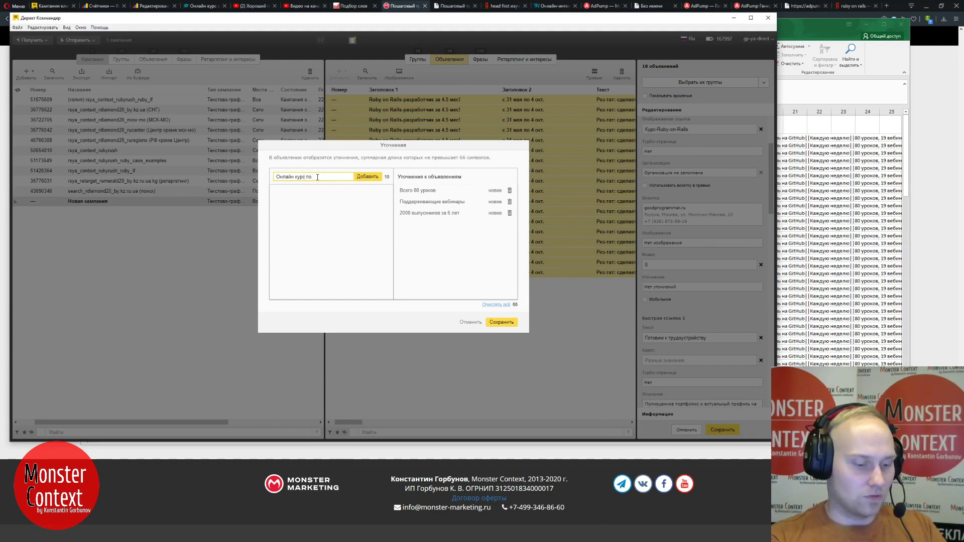
type(" Rails")
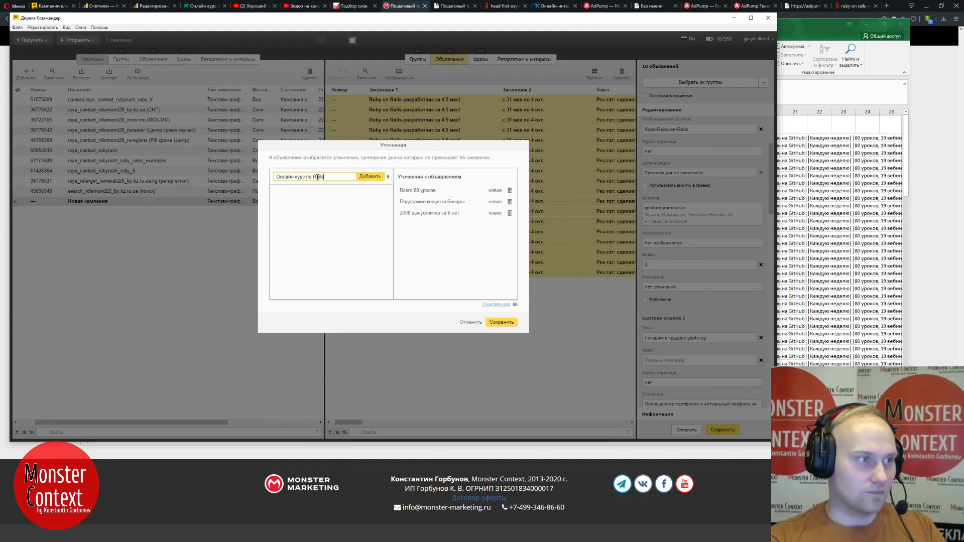
key("Return")
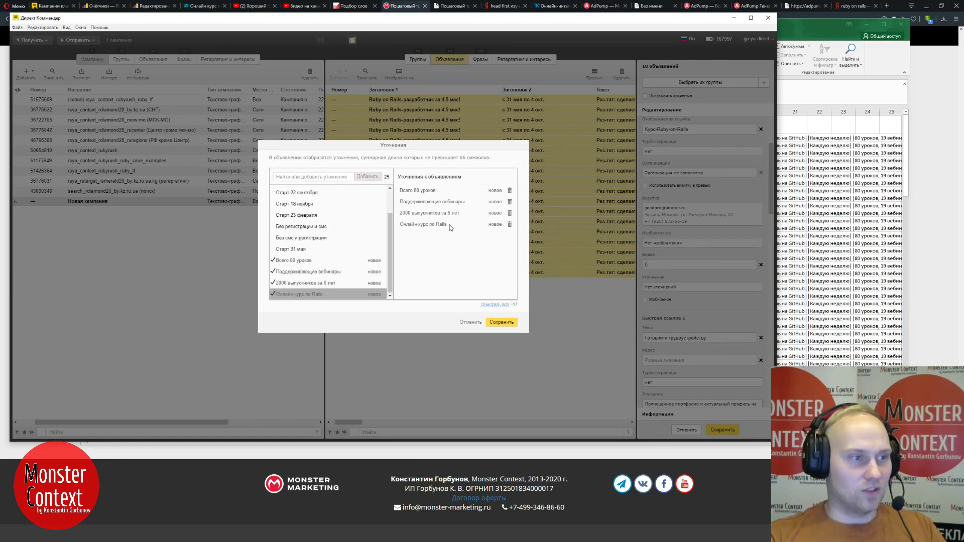
left_click(503, 324)
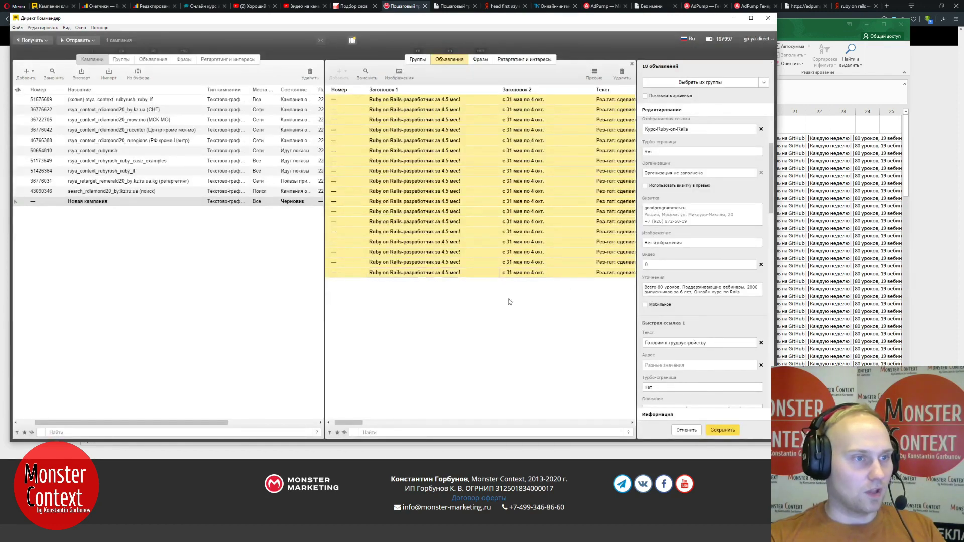
left_click(349, 421)
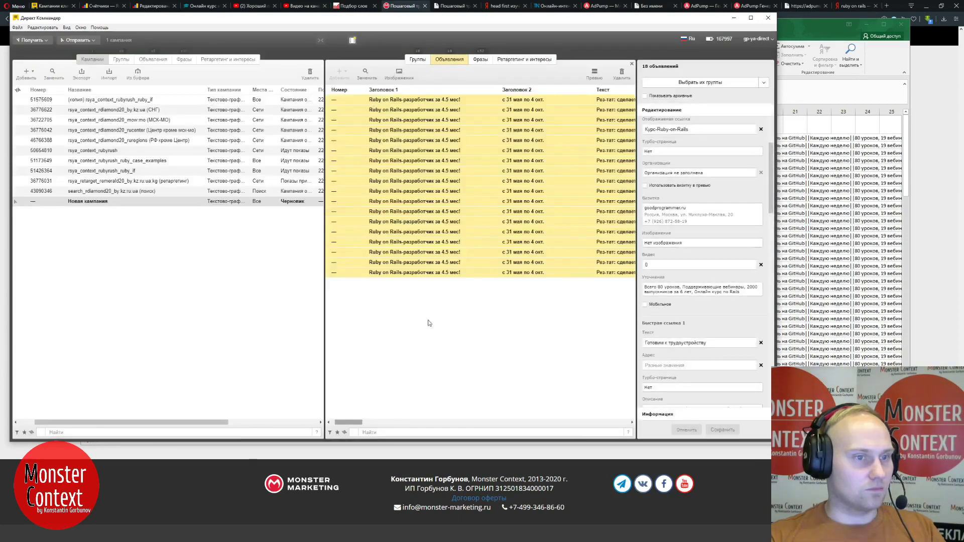
left_click_drag(352, 421, 438, 415)
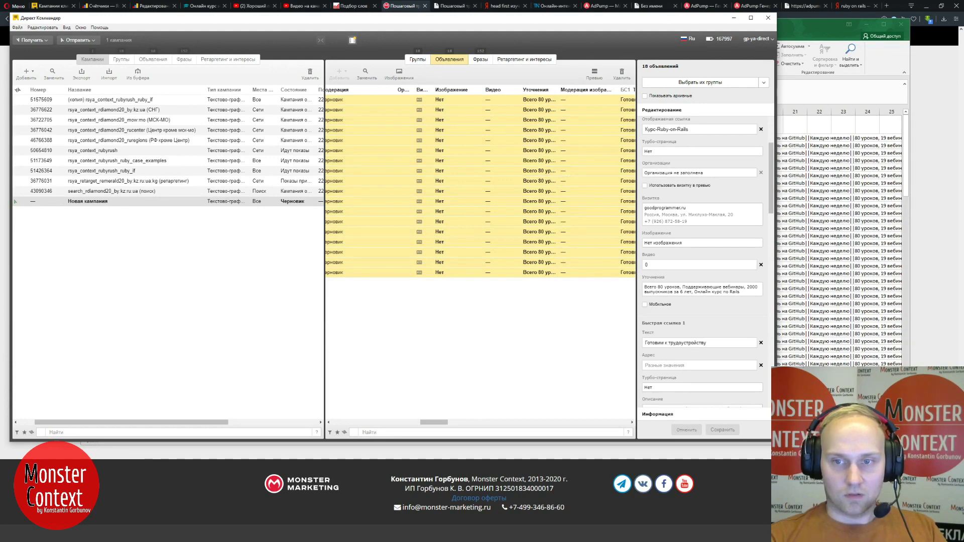
left_click_drag(537, 18, 963, 26)
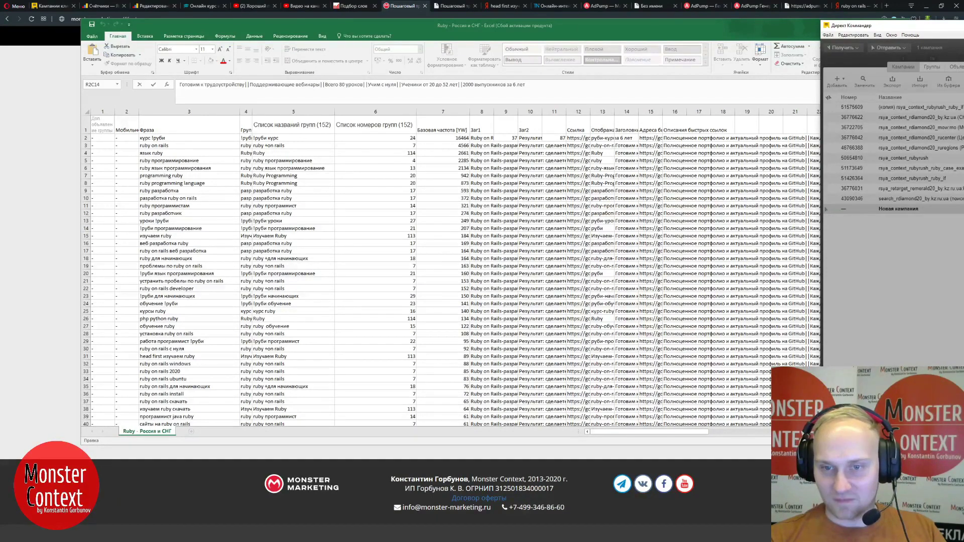
left_click_drag(894, 25, 139, 36)
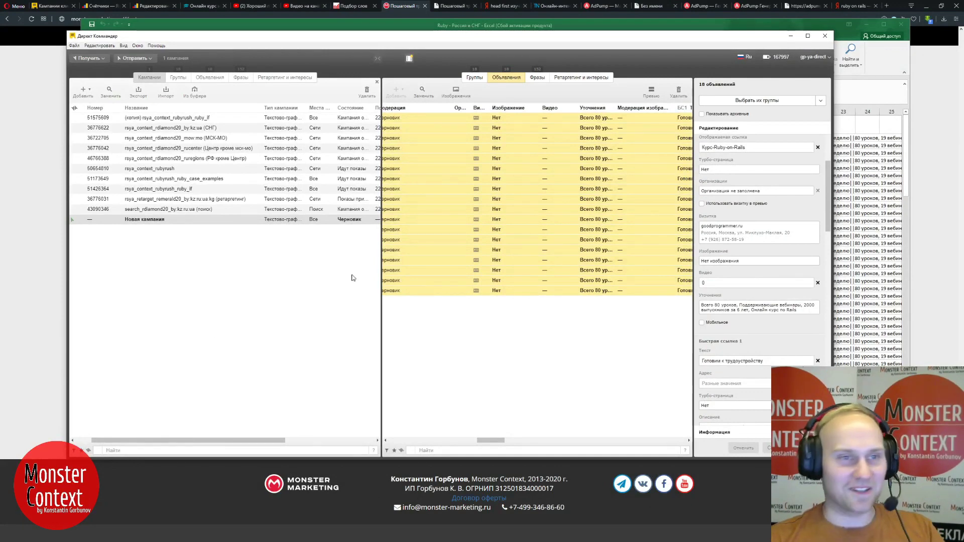
scroll(751, 320, "down", 5)
scroll(750, 319, "up", 8)
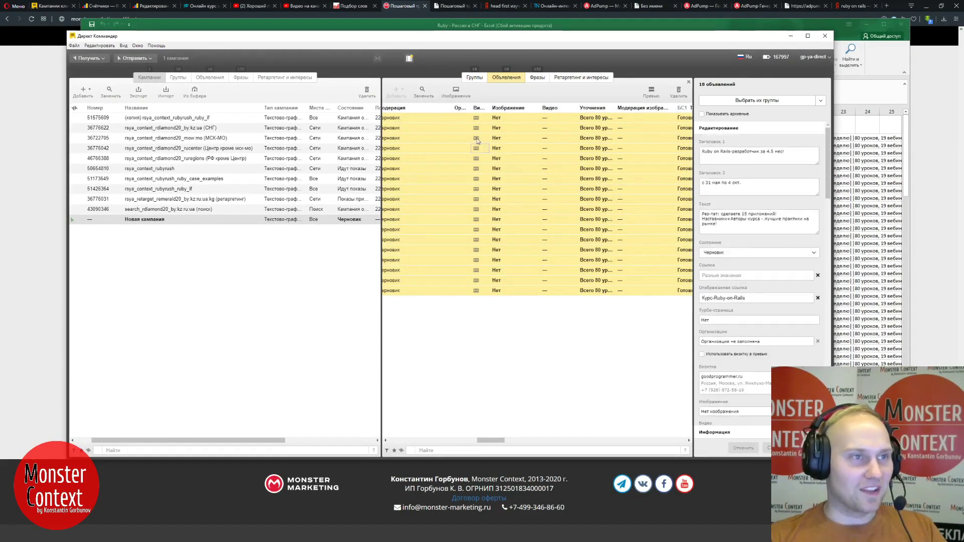
- Rename the new draft campaign as "Поиск /"
double_click(148, 219)
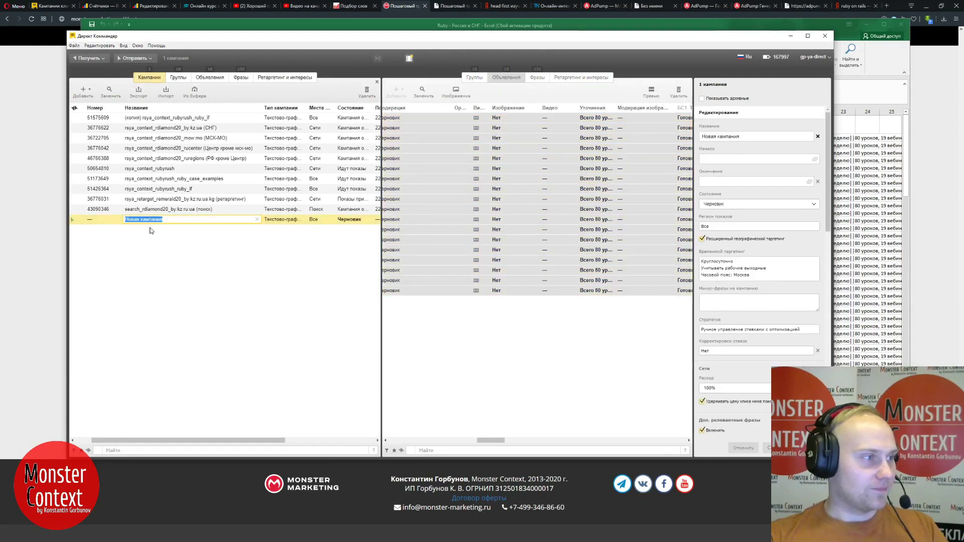
type("Gj")
key("BackSpace")
key("BackSpace")
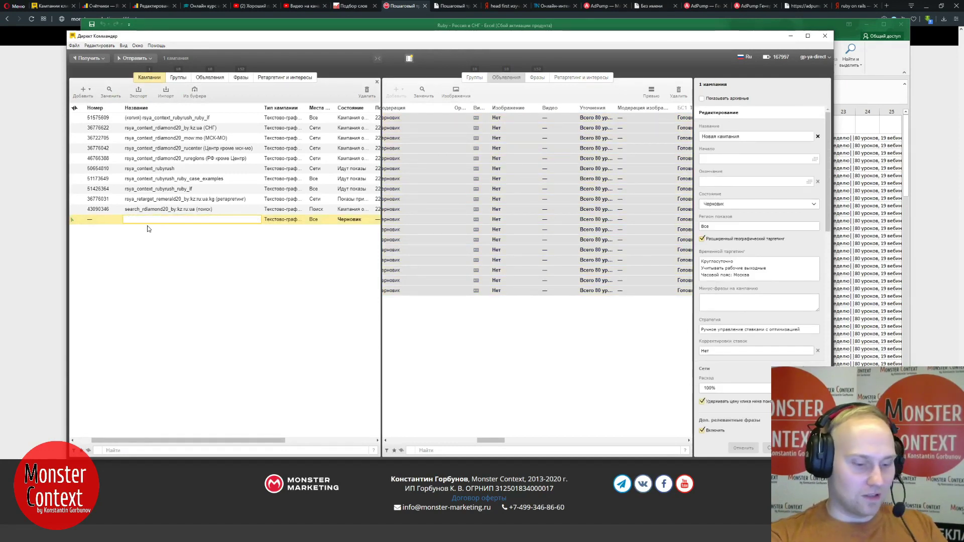
type("Поиск")
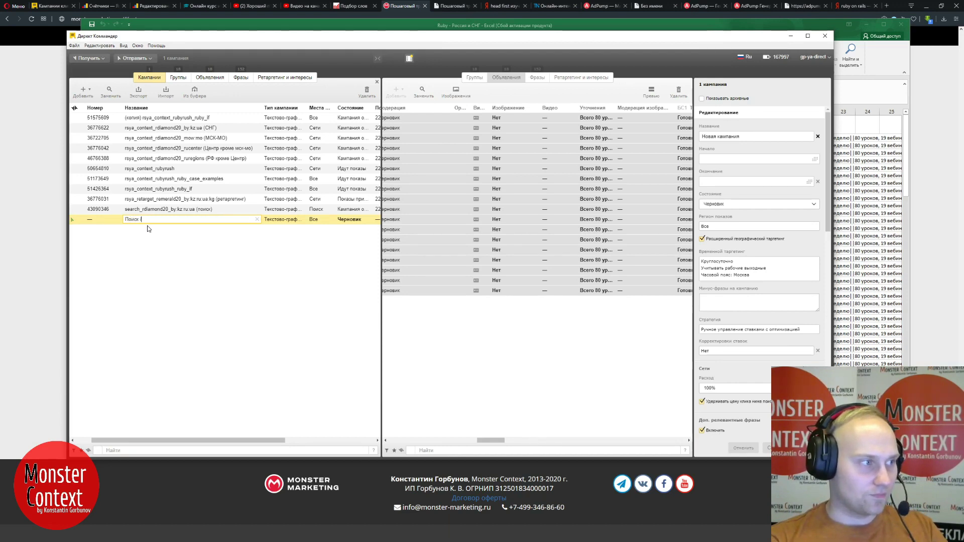
type(" /")
key("Return")
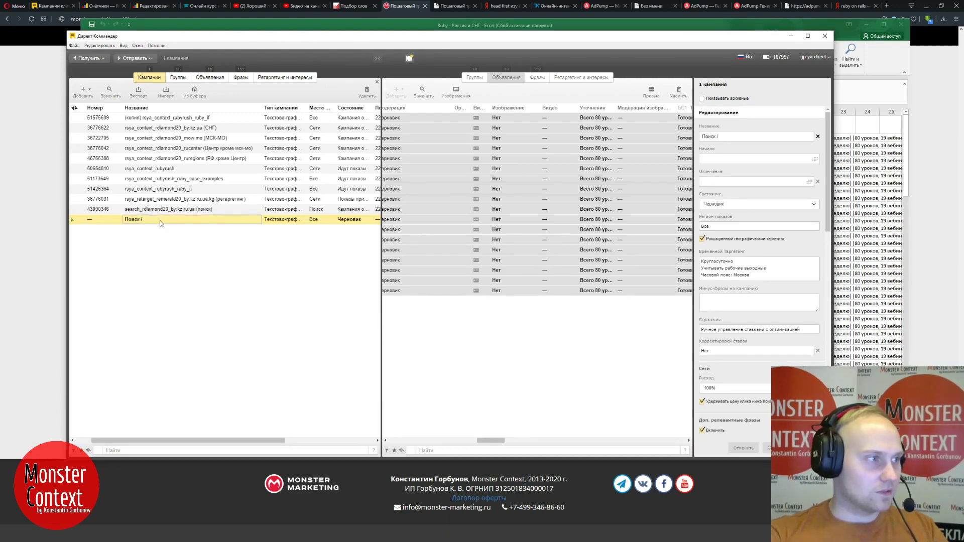
- Rename the draft campaign as "Горячие (на курс) / GP/r / ПОИСК"
left_click(160, 222)
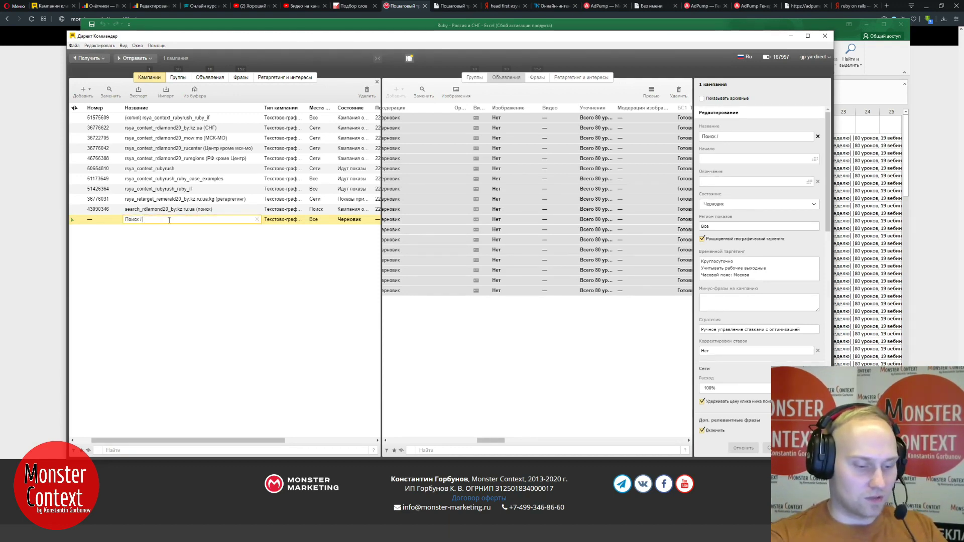
type("Горя")
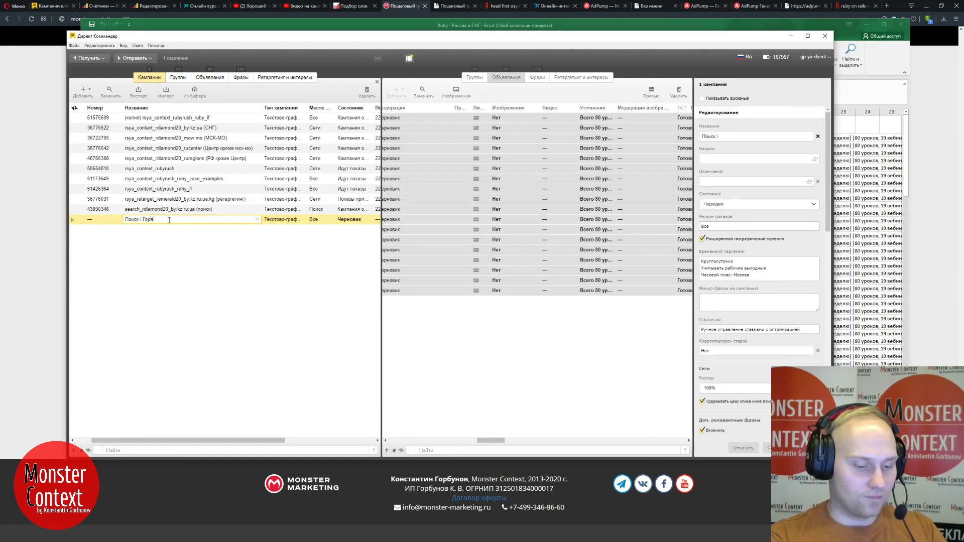
type("чие")
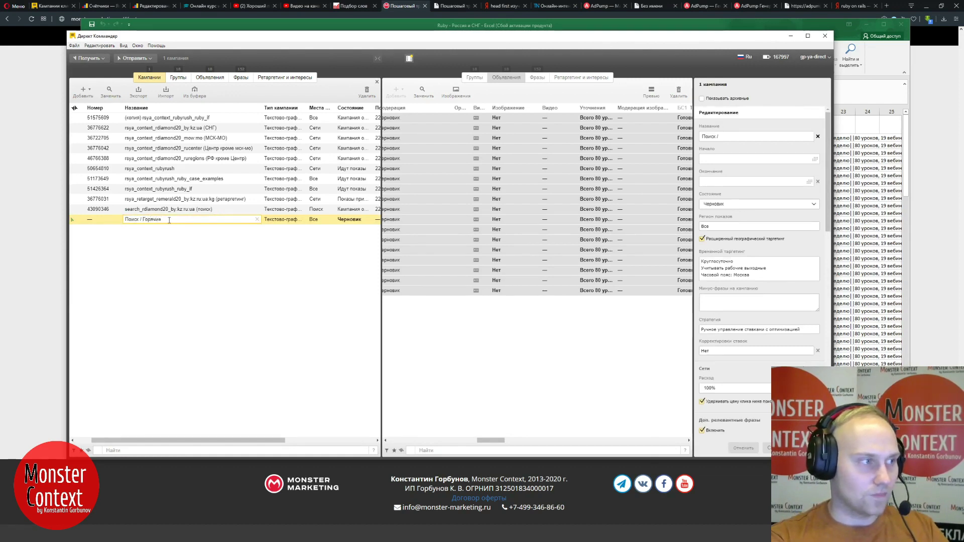
key("Home")
key("Delete")
key("Delete")
key("Delete")
key("Delete")
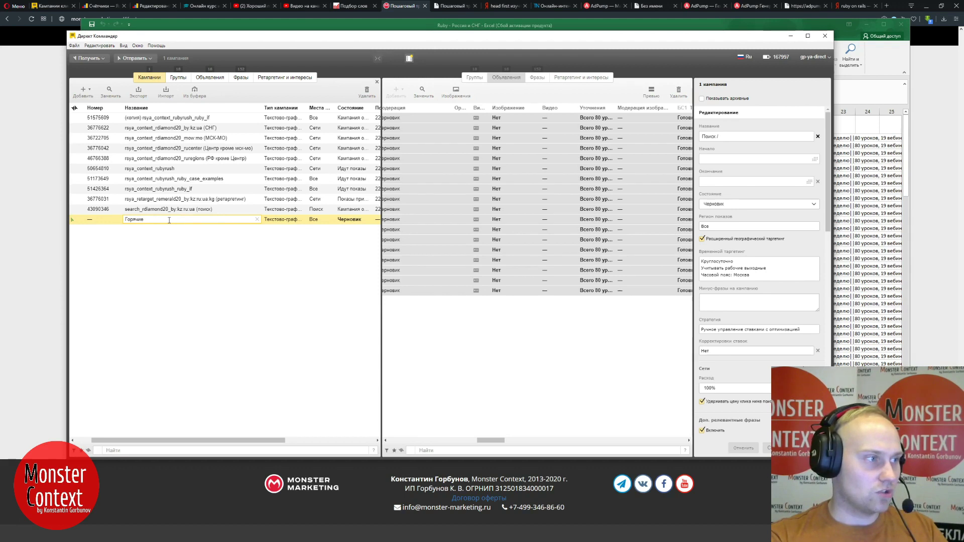
type("курс")
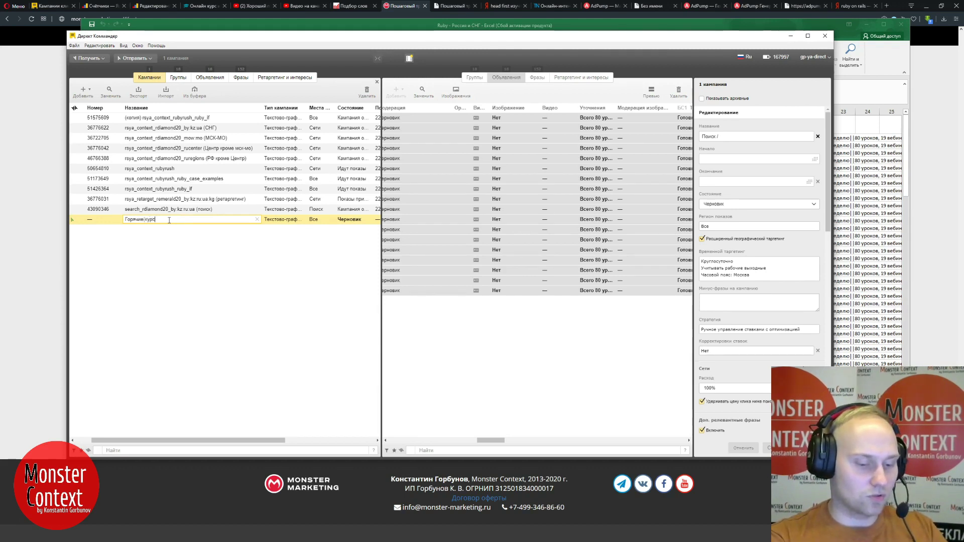
type(")")
type(" на")
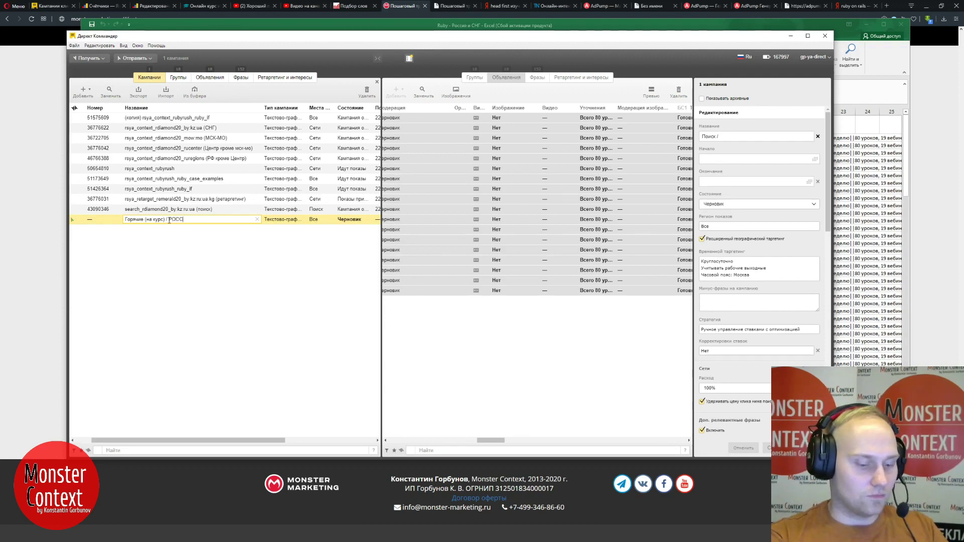
key("BackSpace")
key("BackSpace")
key("BackSpace")
key("BackSpace")
key("BackSpace")
key("BackSpace")
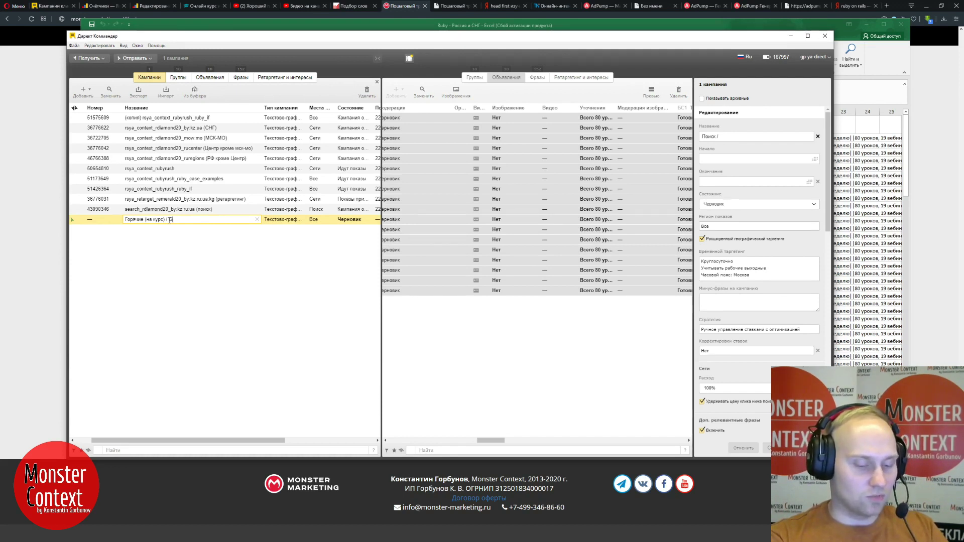
type("СР /")
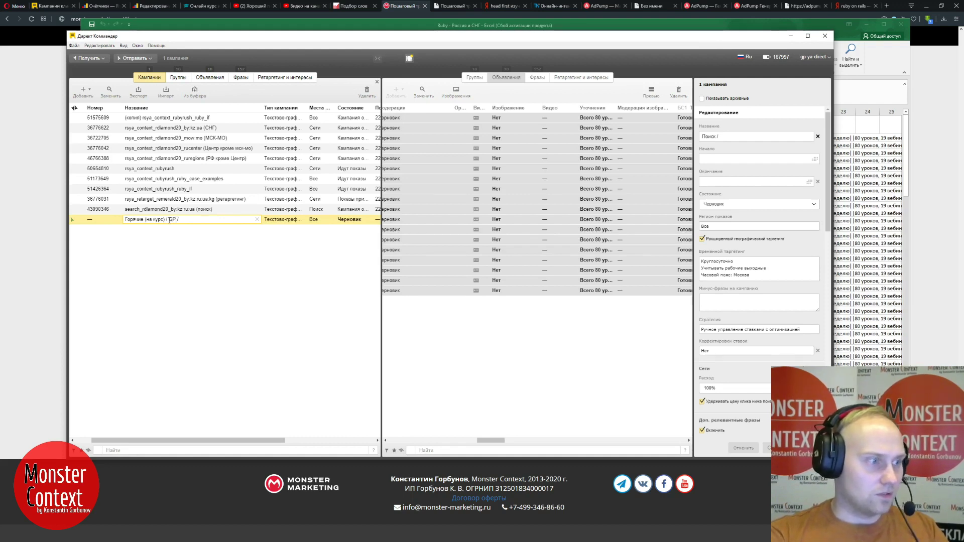
key("BackSpace")
key("BackSpace")
key("BackSpace")
key("BackSpace")
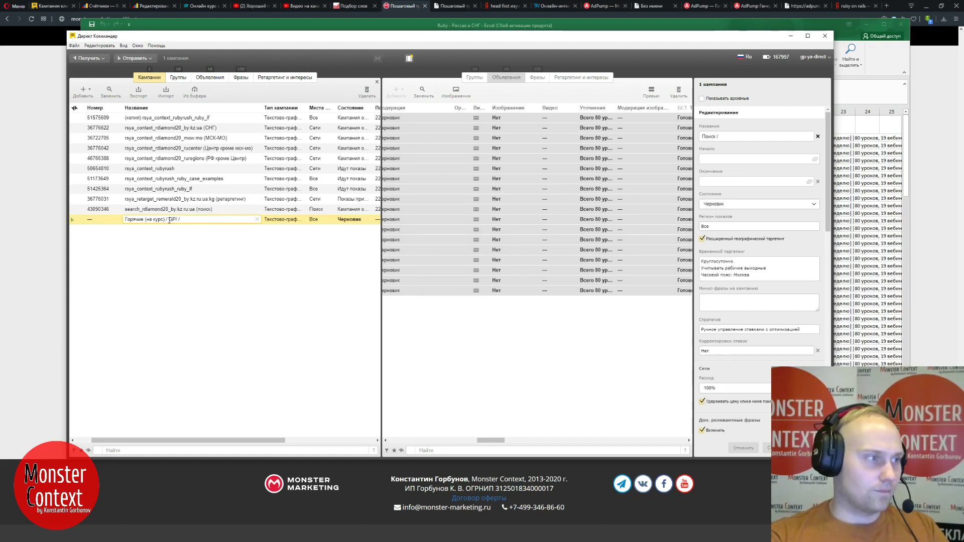
type("r / ")
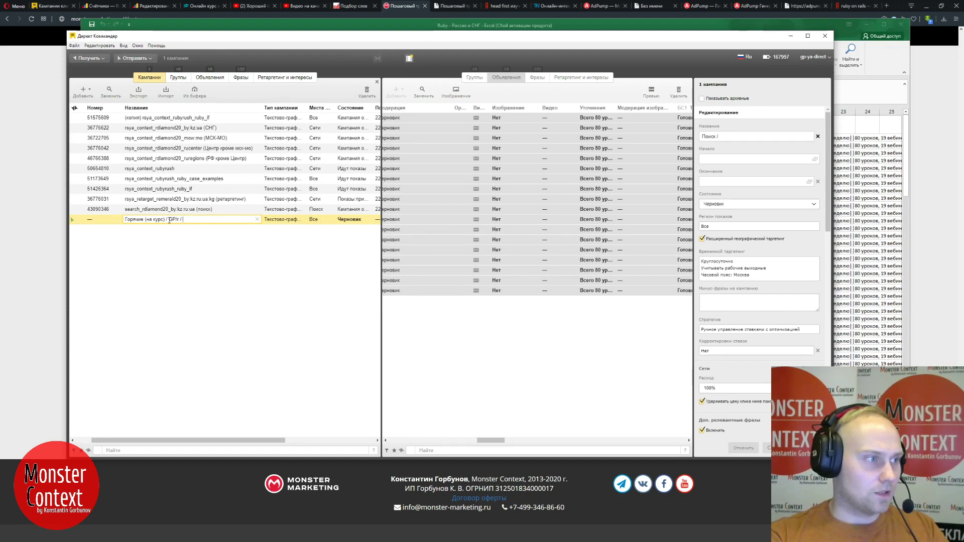
type("ПОИСК")
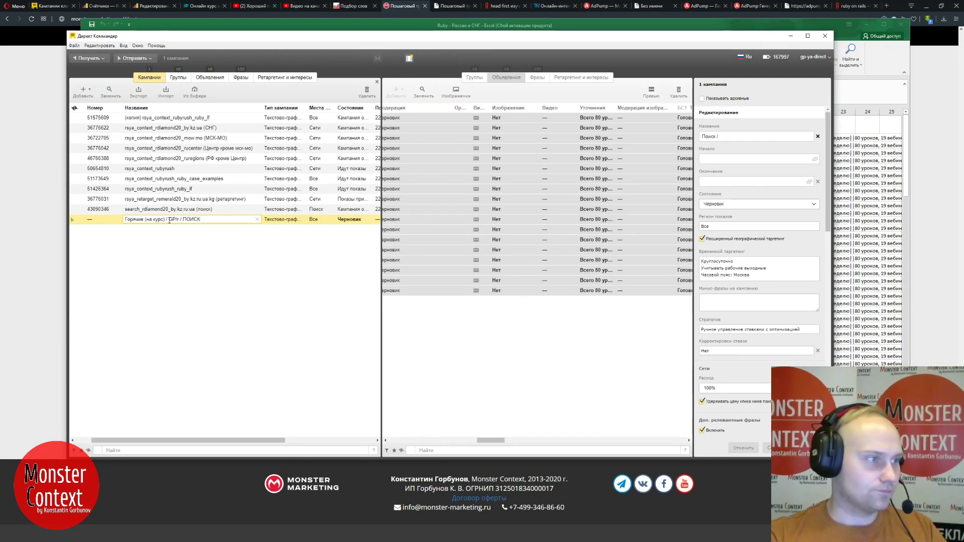
key("Return")
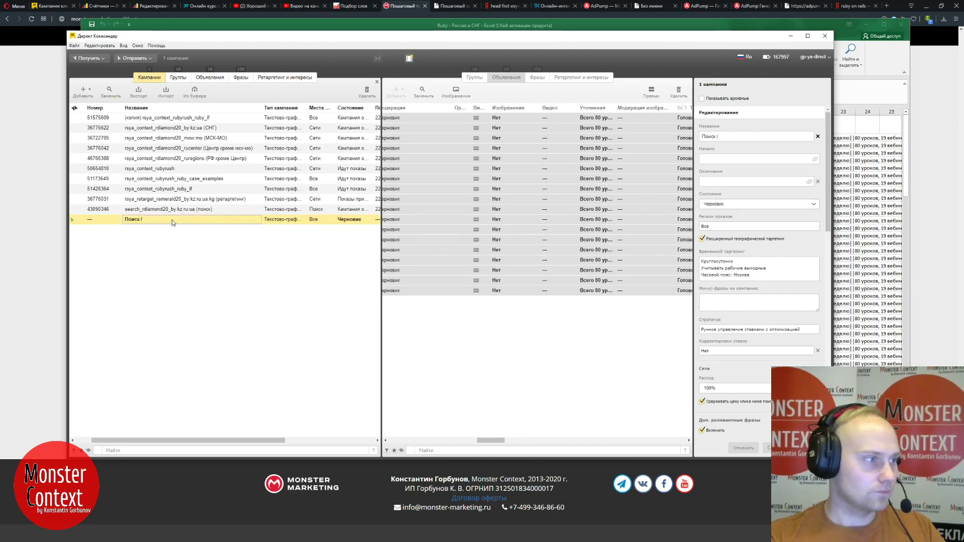
- Copy the "МС Ruby" list from the Стоп-слова window and paste it into the campaign's negative phrases
left_click_drag(448, 39, 407, 31)
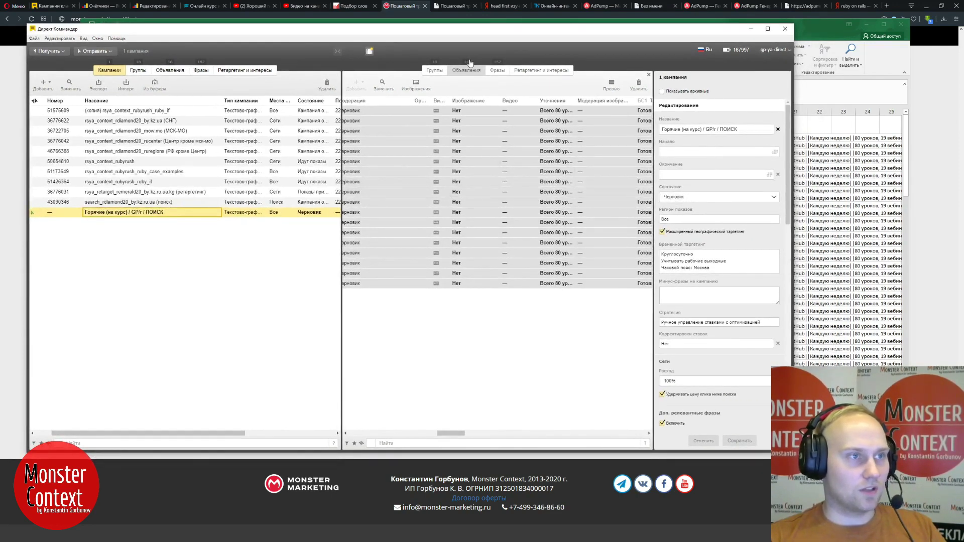
scroll(712, 261, "down", 5)
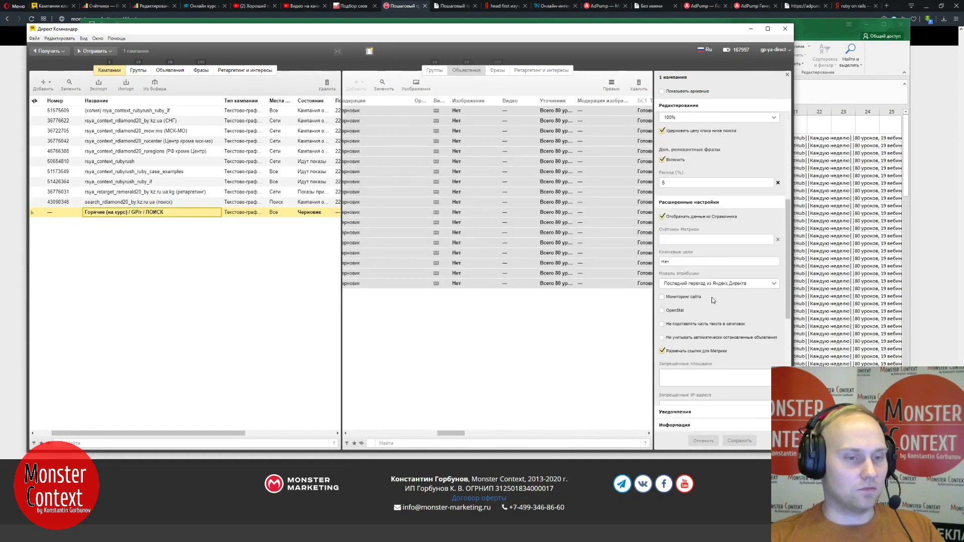
scroll(711, 300, "up", 5)
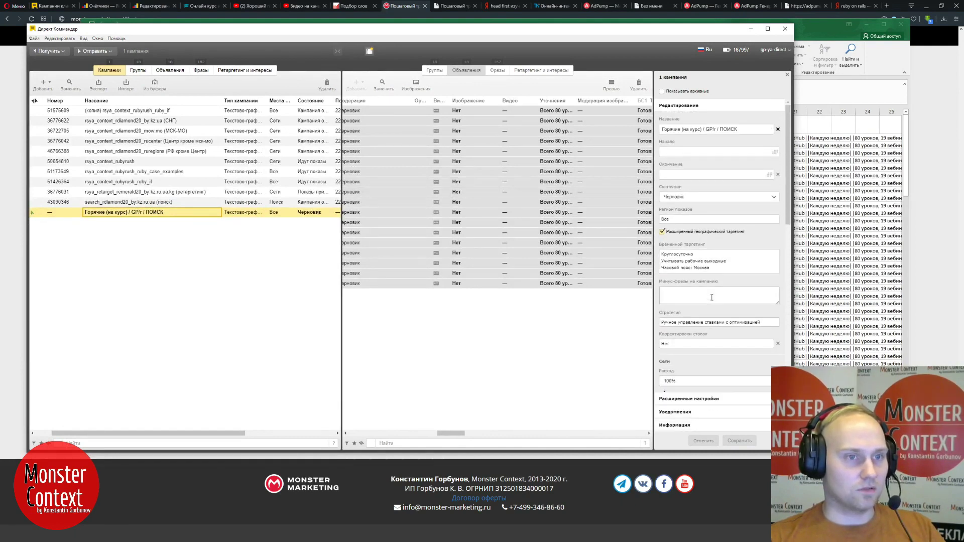
scroll(709, 296, "down", 3)
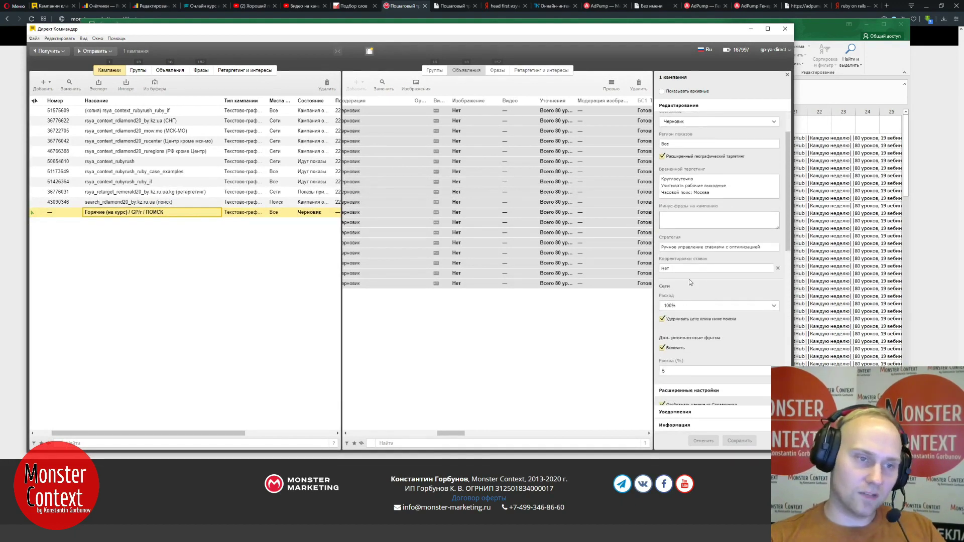
scroll(687, 286, "up", 3)
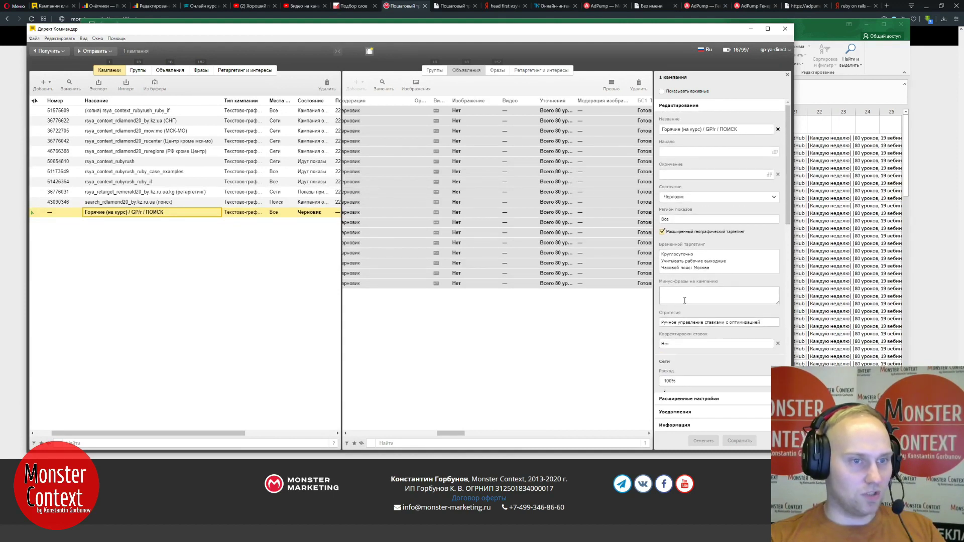
left_click(212, 533)
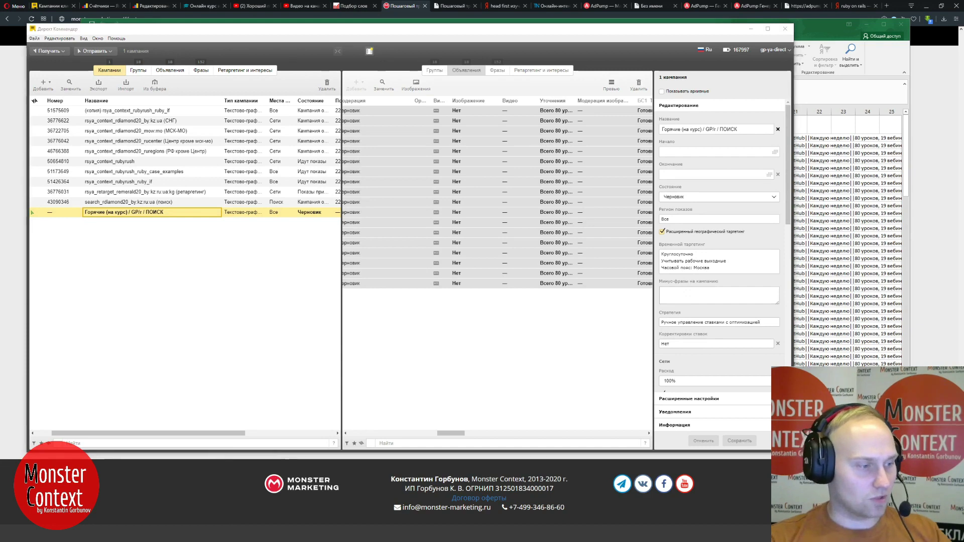
left_click(247, 496)
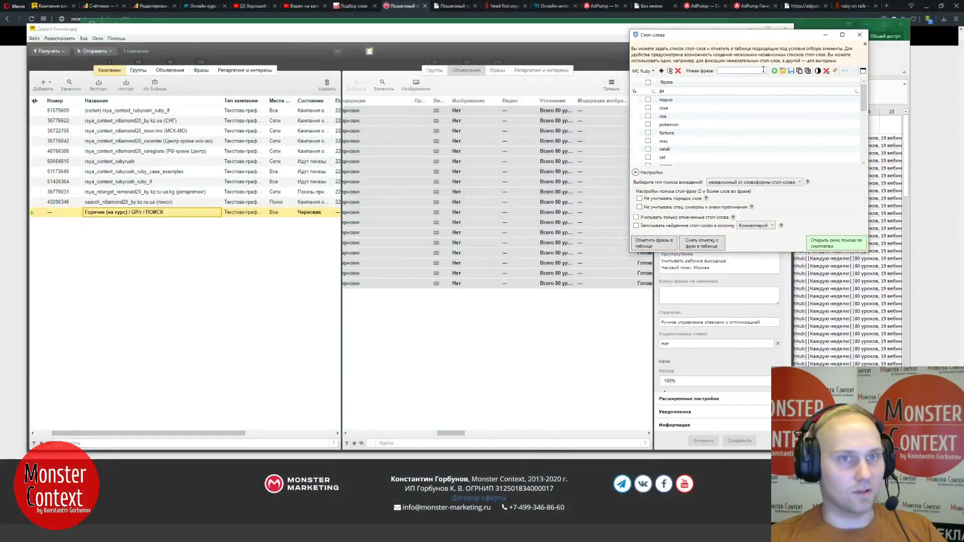
left_click(693, 298)
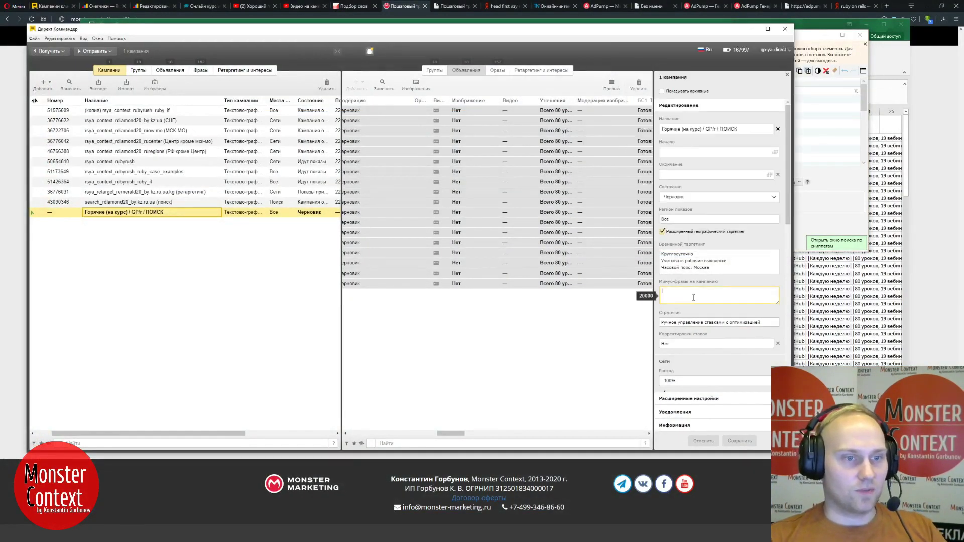
key("ctrl+v")
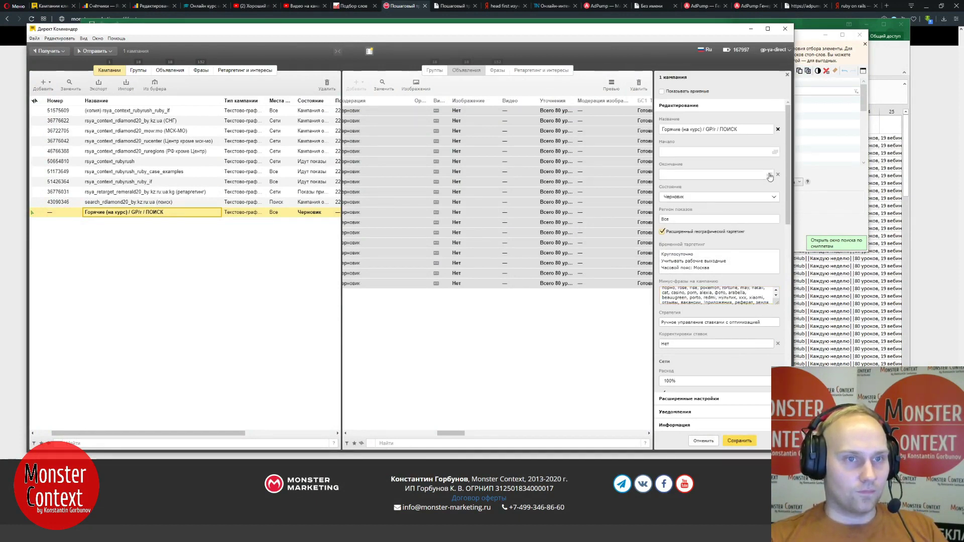
- Turn off additional relevant phrases for the campaign
scroll(727, 238, "down", 5)
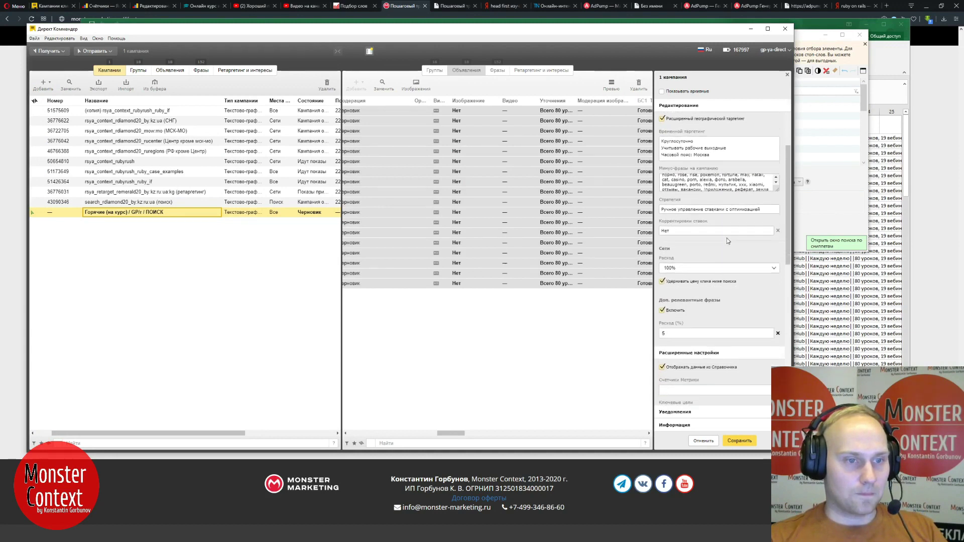
left_click(662, 272)
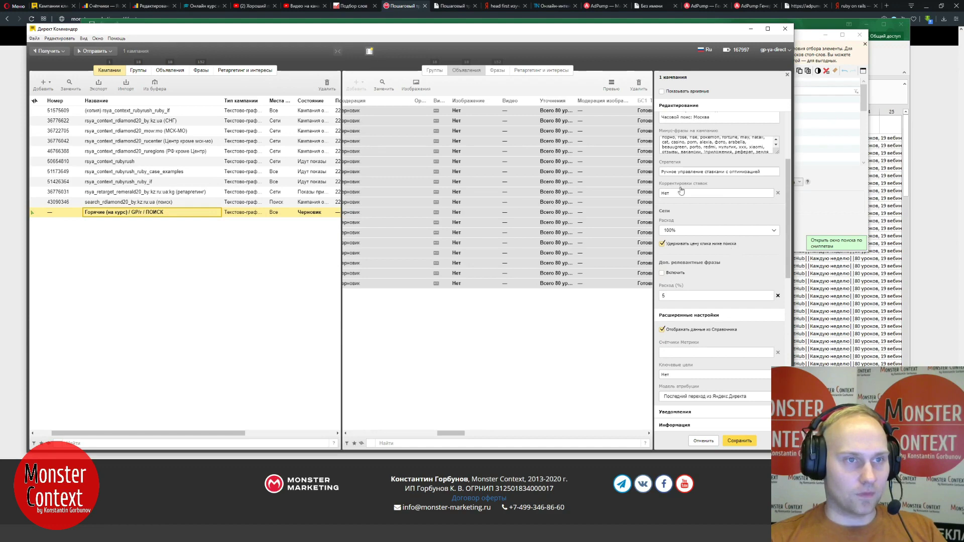
- Restrict the campaign's manual bidding strategy to search only (Только на поиске) and enable its daily budget
scroll(709, 225, "up", 5)
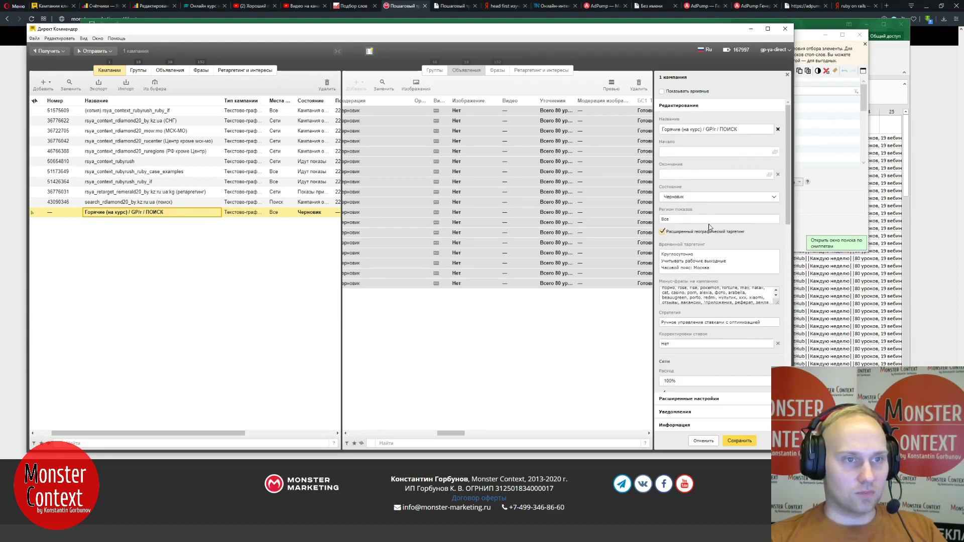
left_click(713, 323)
left_click(378, 179)
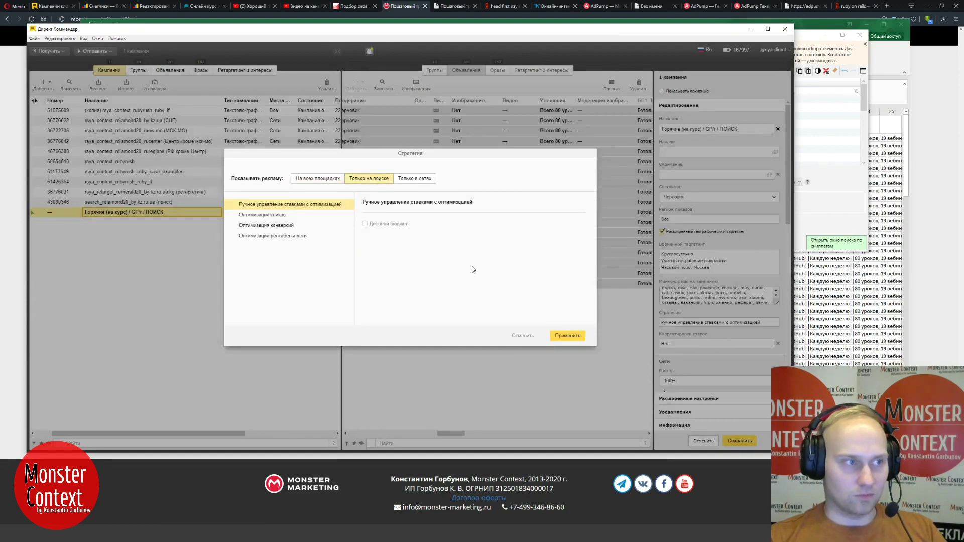
left_click(384, 225)
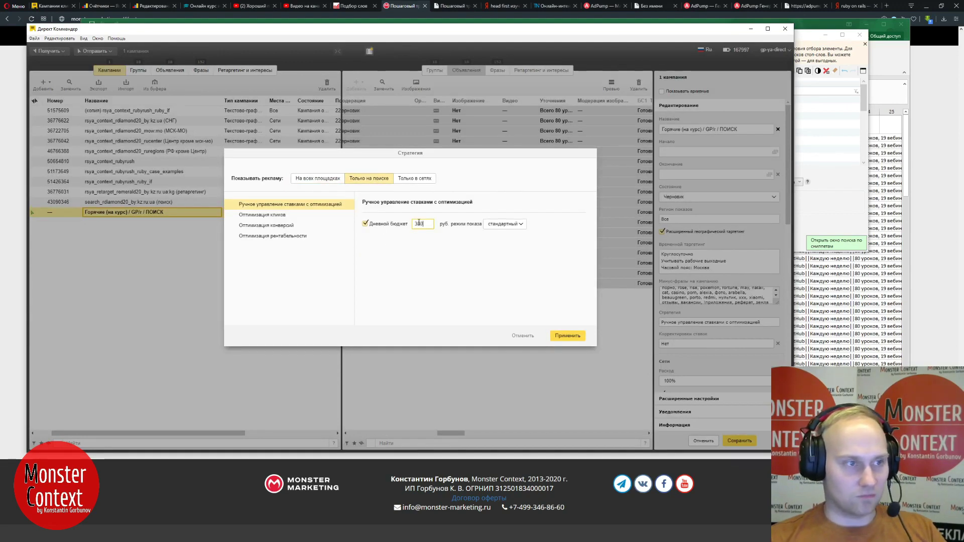
left_click(561, 338)
scroll(681, 323, "down", 3)
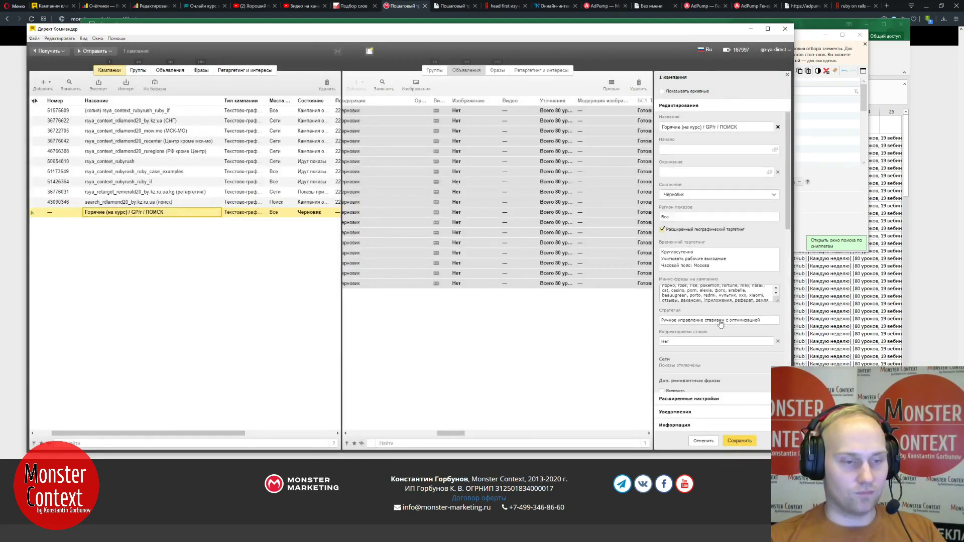
- Copy the Good Programmer counter number from Yandex Metrica and paste it into the campaign's Счётчики Метрики setting in Direct Commander
scroll(703, 282, "down", 3)
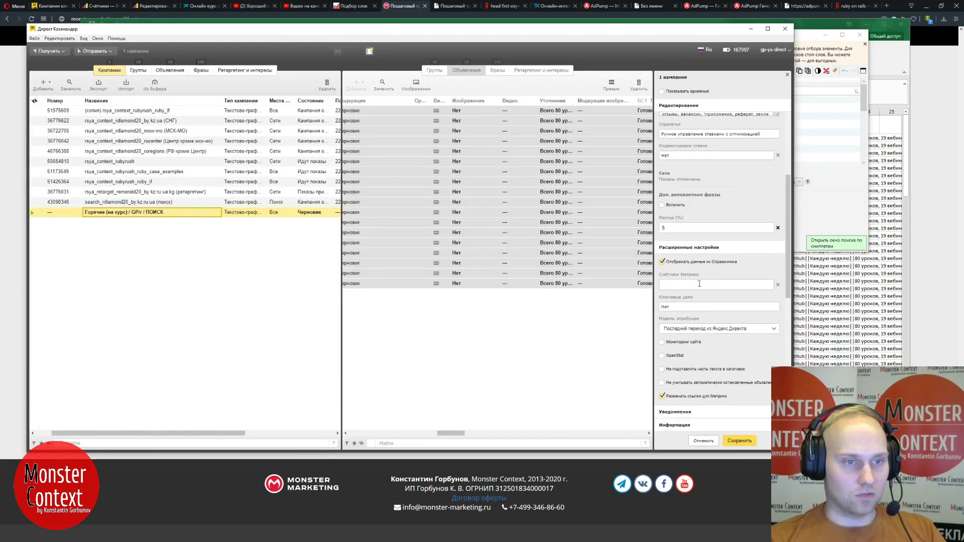
left_click(153, 5)
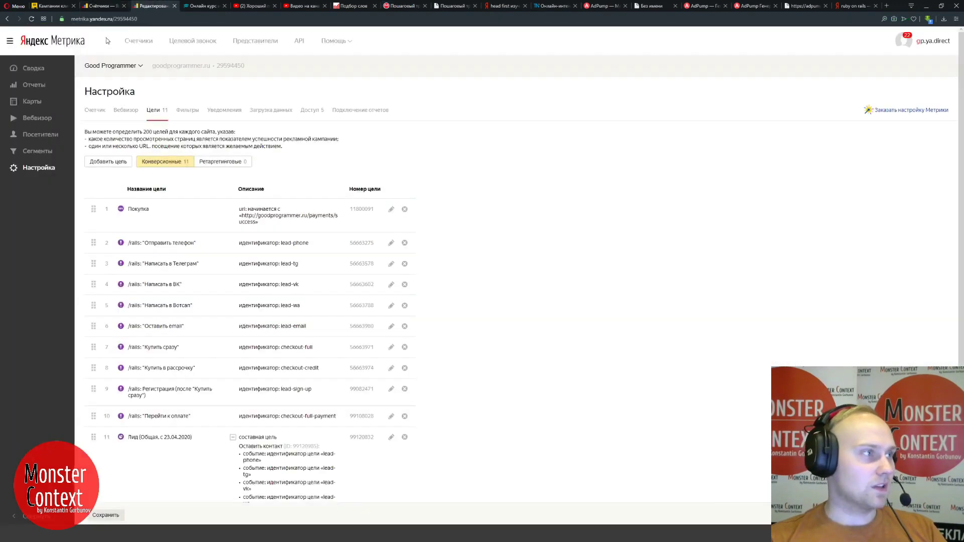
left_click_drag(253, 68, 217, 66)
key("ctrl+c")
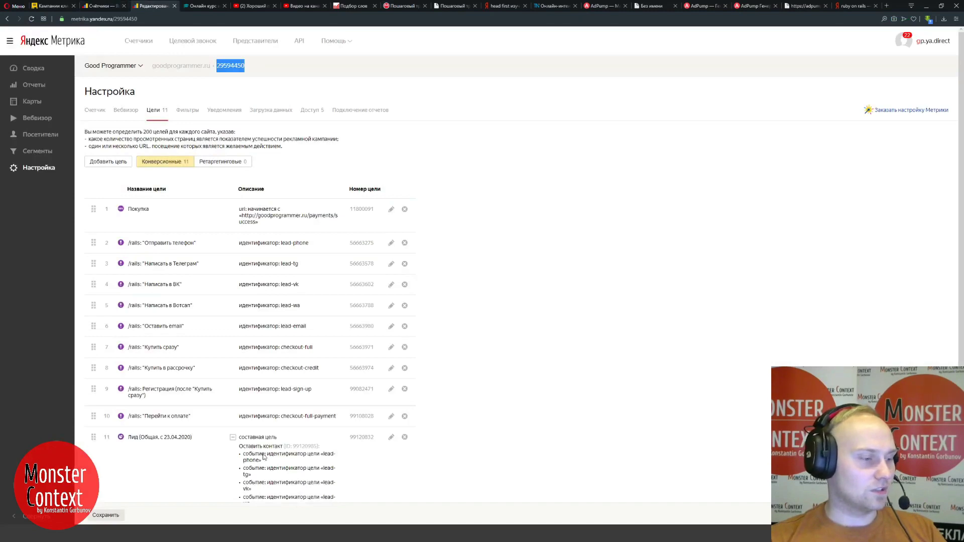
key("alt+Tab")
key("ctrl+v")
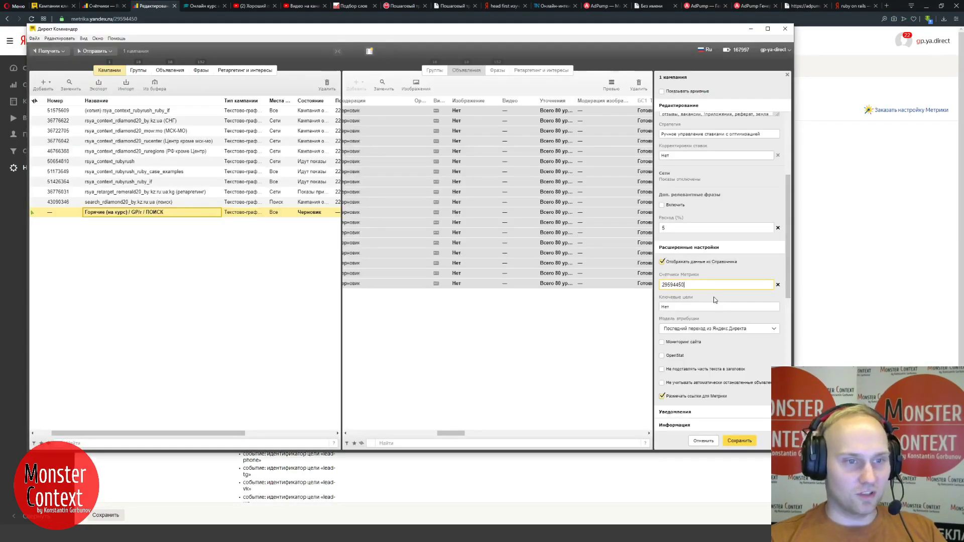
left_click(684, 307)
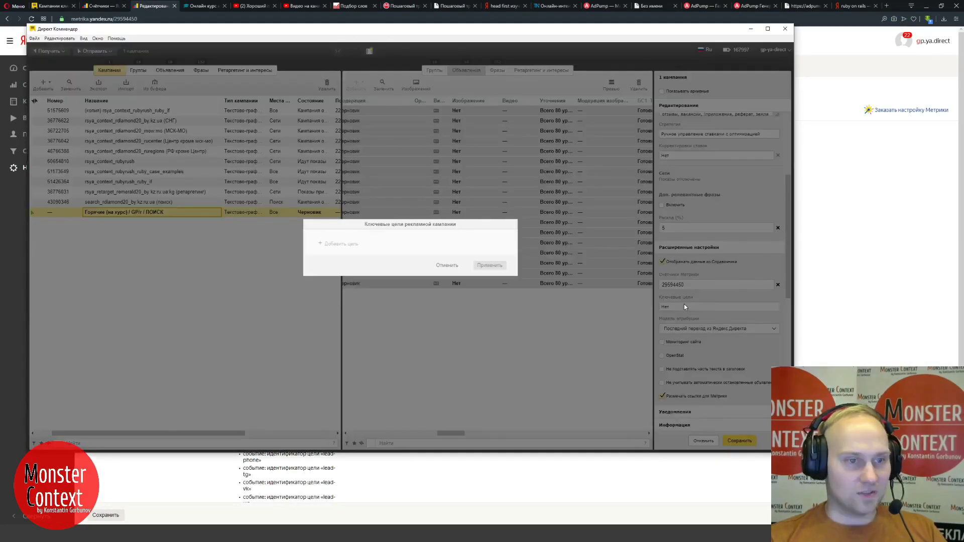
left_click(446, 269)
scroll(717, 291, "down", 3)
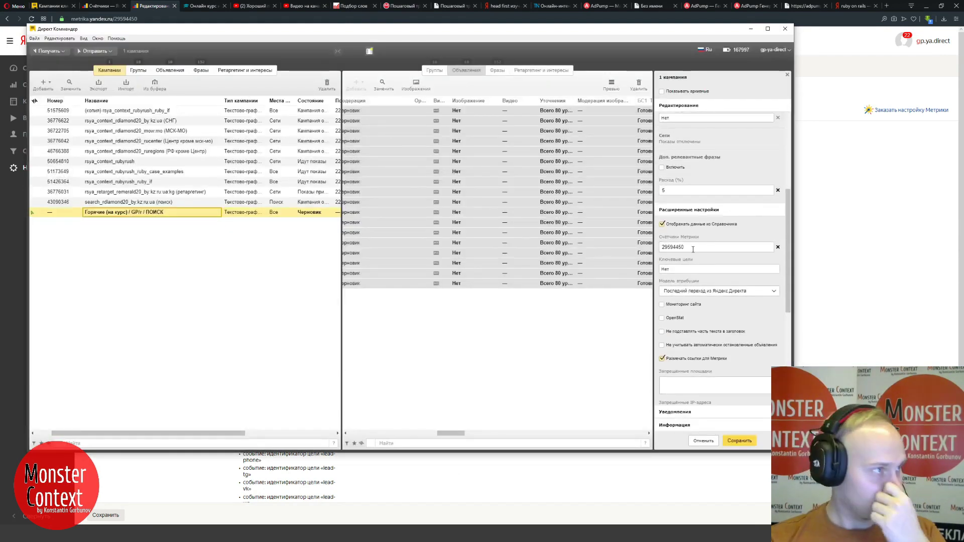
- Examine the quick link addresses and their UTM tags in the new campaign's 18 ads
left_click_drag(185, 34, 241, 41)
left_click(555, 81)
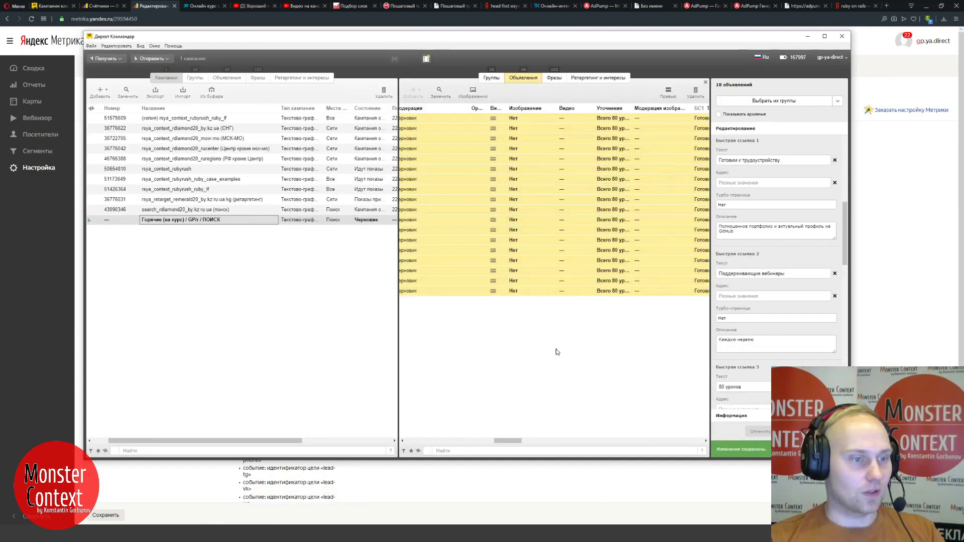
left_click_drag(504, 441, 533, 442)
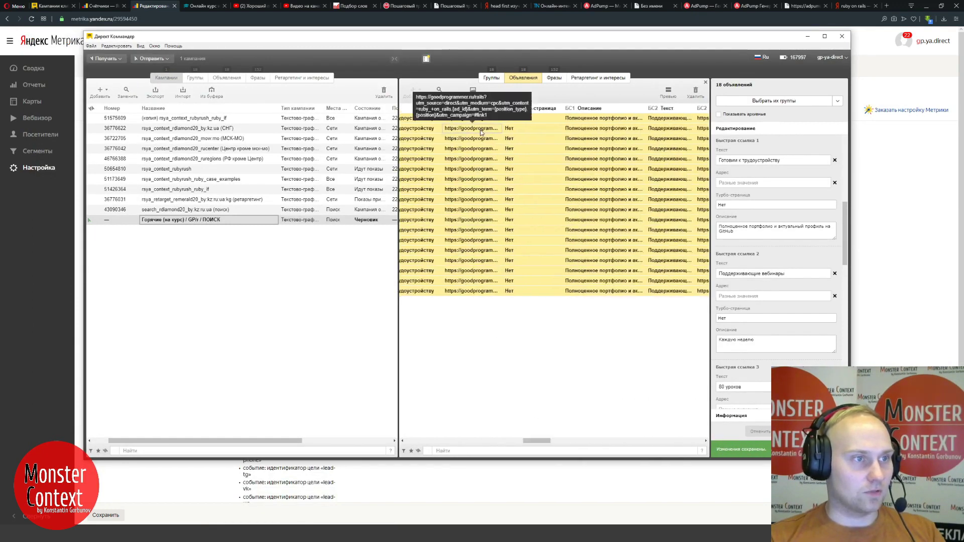
scroll(819, 329, "down", 3)
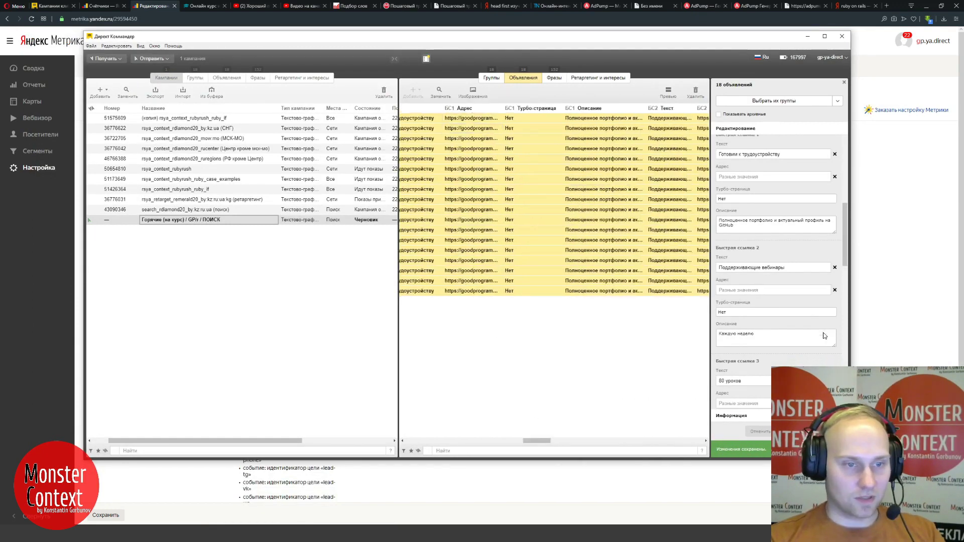
scroll(766, 242, "up", 4)
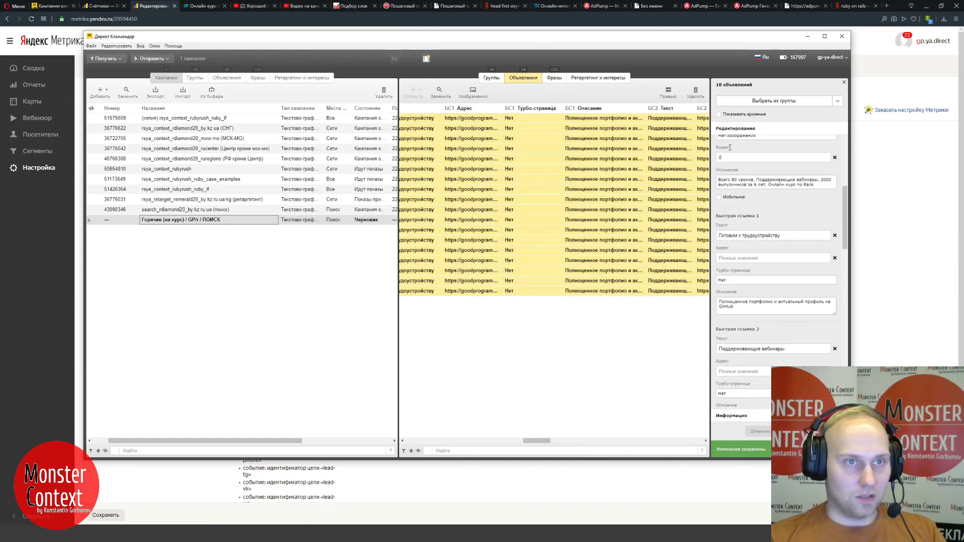
- Enable site monitoring (Мониторинг сайта) for the "Горячие (на курс) / GP/r / ПОИСК" campaign
left_click(251, 219)
scroll(783, 274, "down", 5)
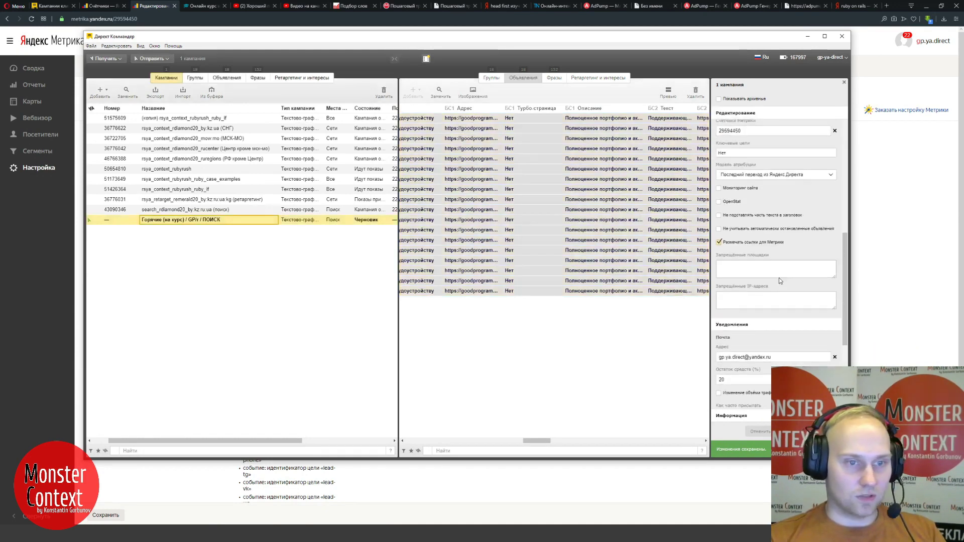
scroll(792, 268, "up", 3)
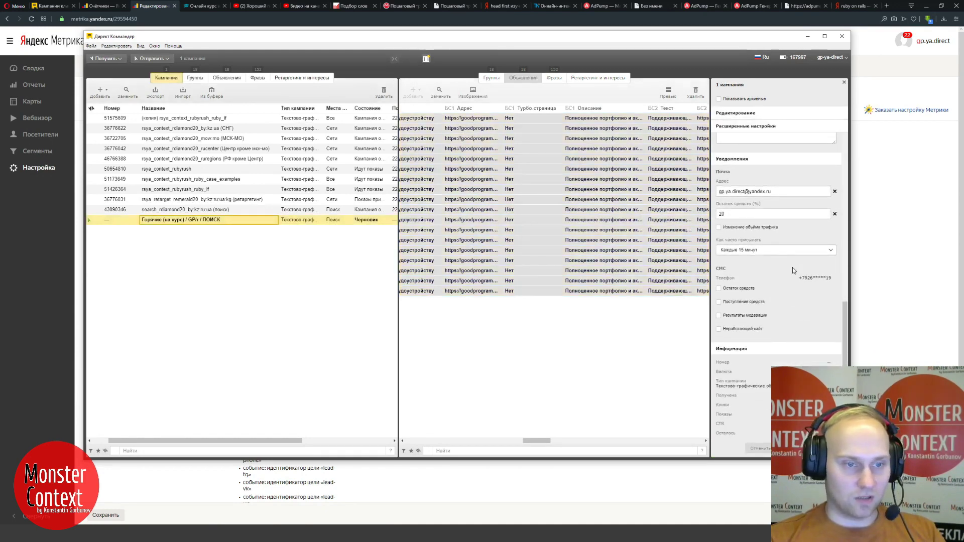
scroll(792, 269, "up", 2)
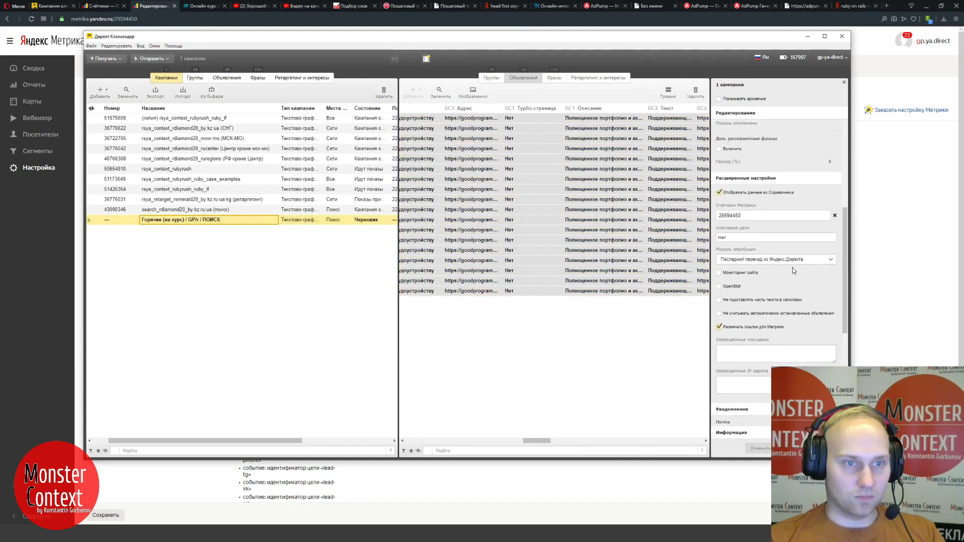
left_click(739, 274)
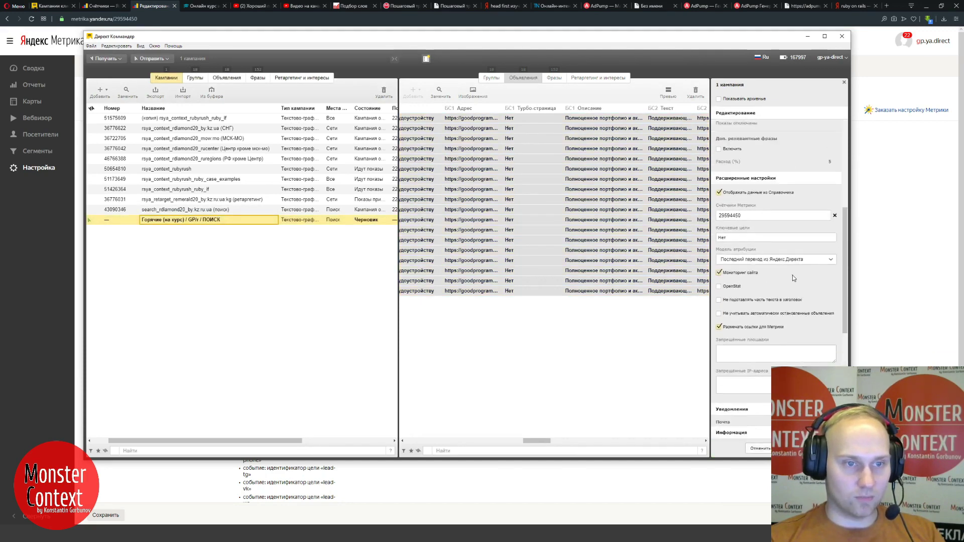
scroll(792, 275, "up", 1)
scroll(792, 277, "up", 4)
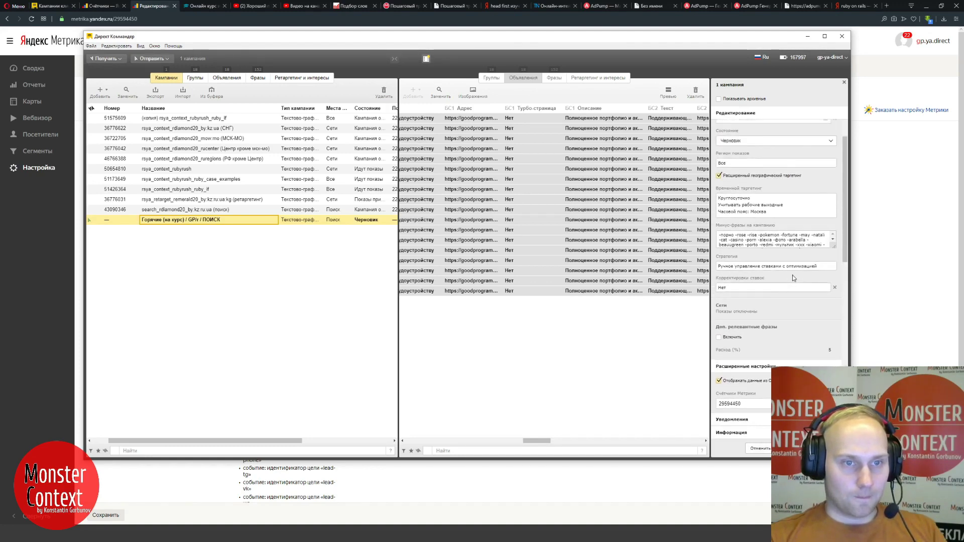
left_click(745, 288)
left_click(515, 286)
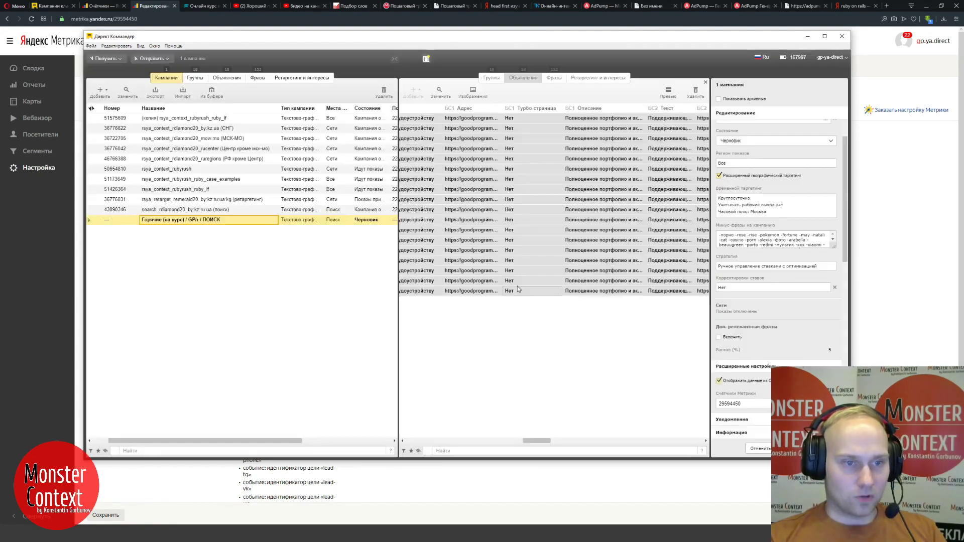
scroll(773, 283, "up", 1)
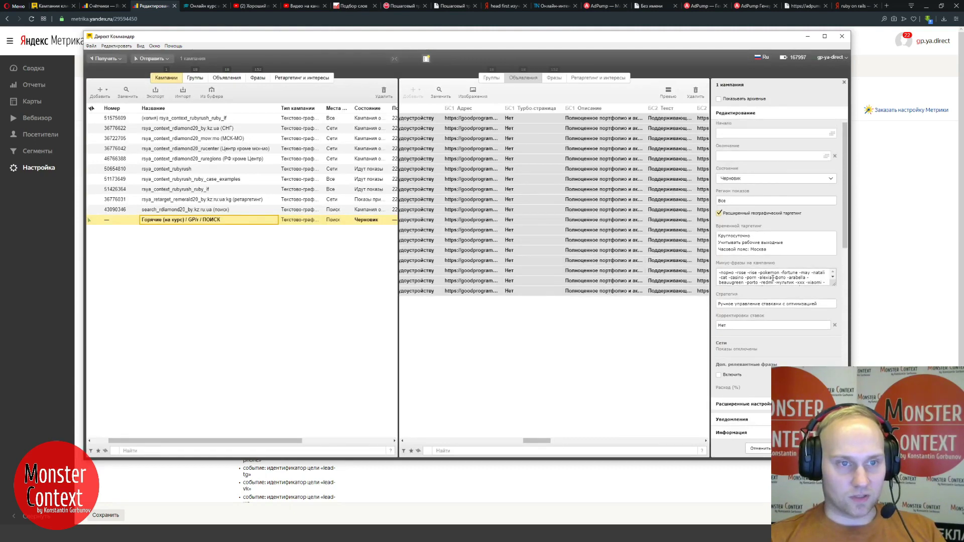
scroll(773, 279, "down", 2)
- Select the new campaign's 18 ads and open their shared image setting (Изображение) for editing
left_click(518, 179)
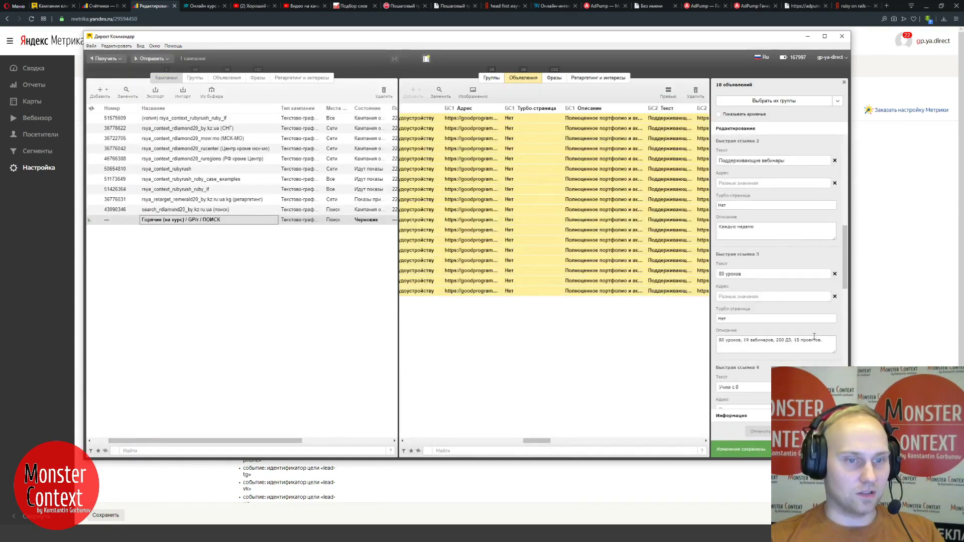
scroll(773, 291, "down", 1)
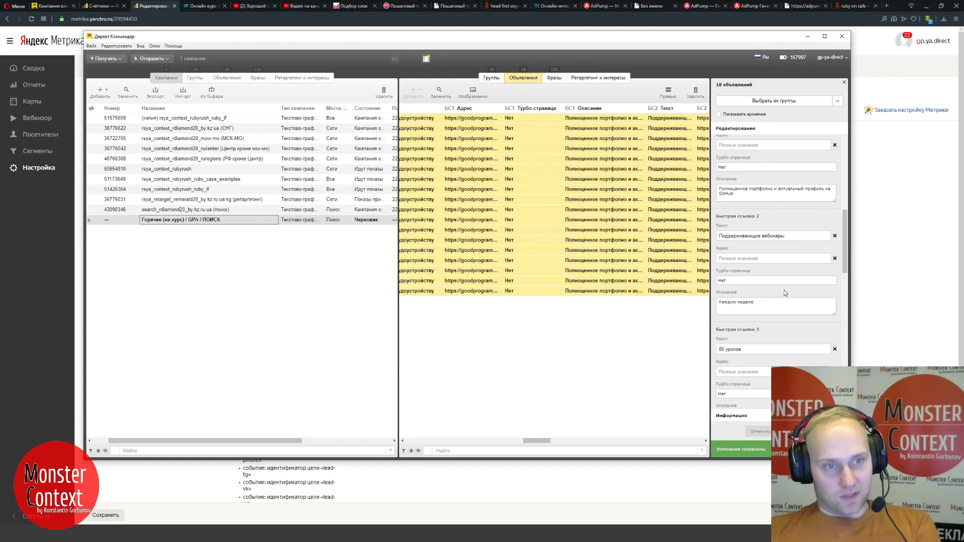
scroll(784, 291, "down", 3)
scroll(778, 292, "up", 6)
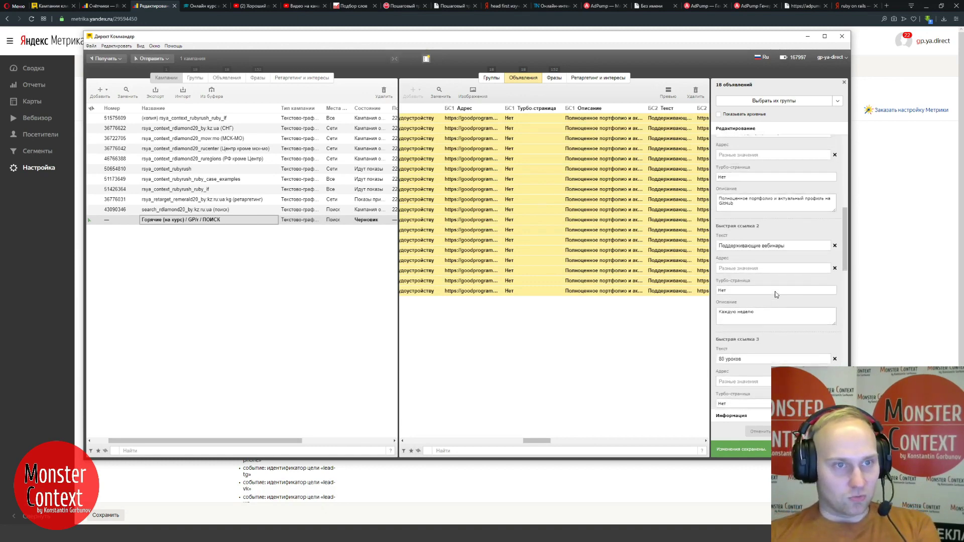
scroll(773, 296, "up", 5)
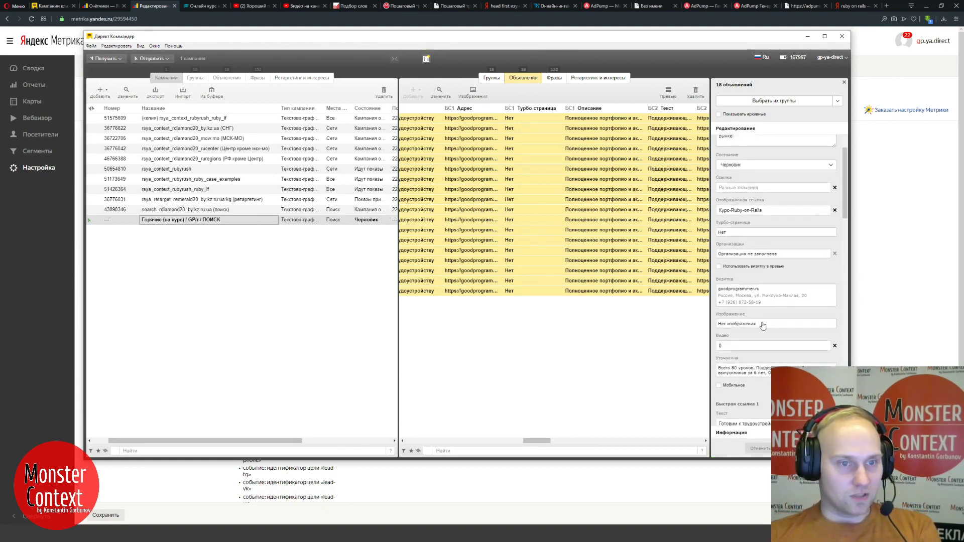
left_click(762, 325)
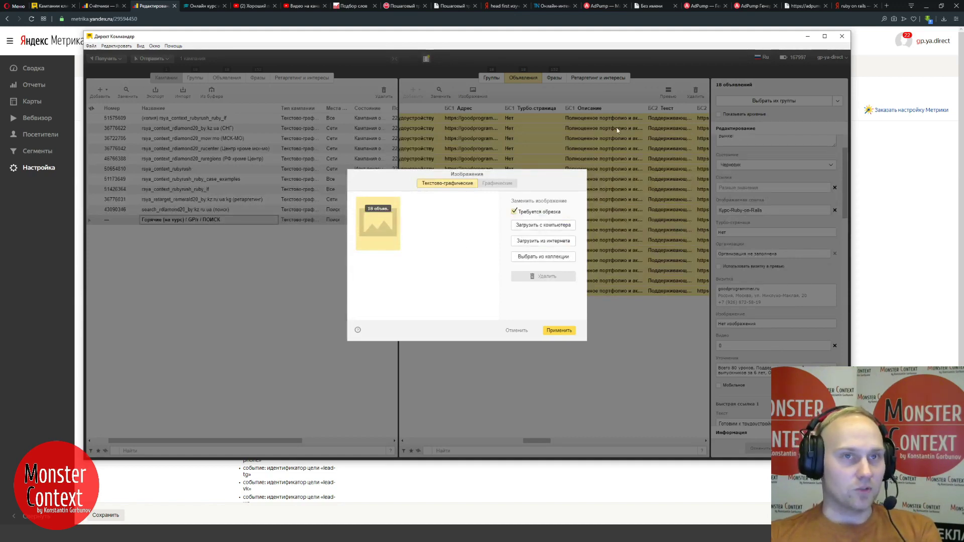
- Bring up Yandex image results for "ruby on rails" and browse the account's image collection for the ads in Direct Commander
left_click(853, 5)
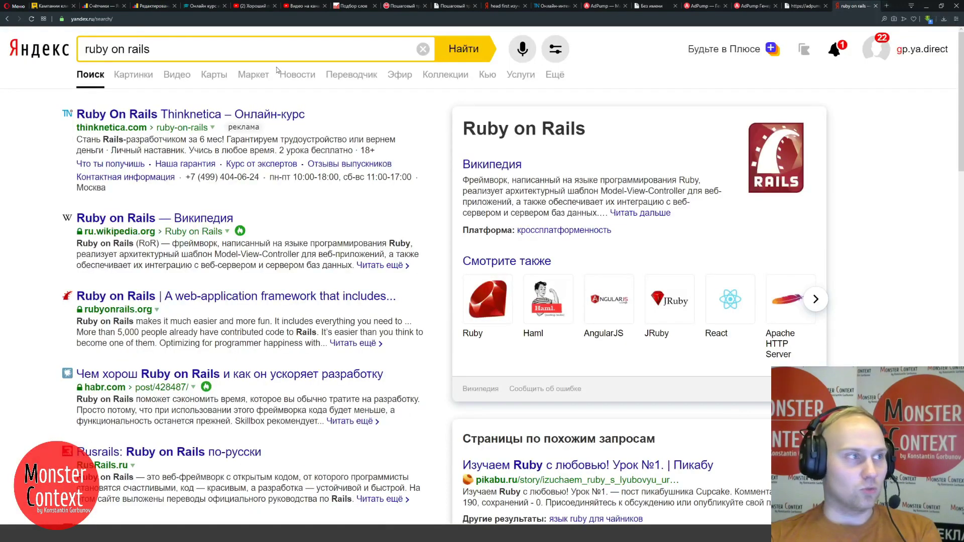
left_click(133, 74)
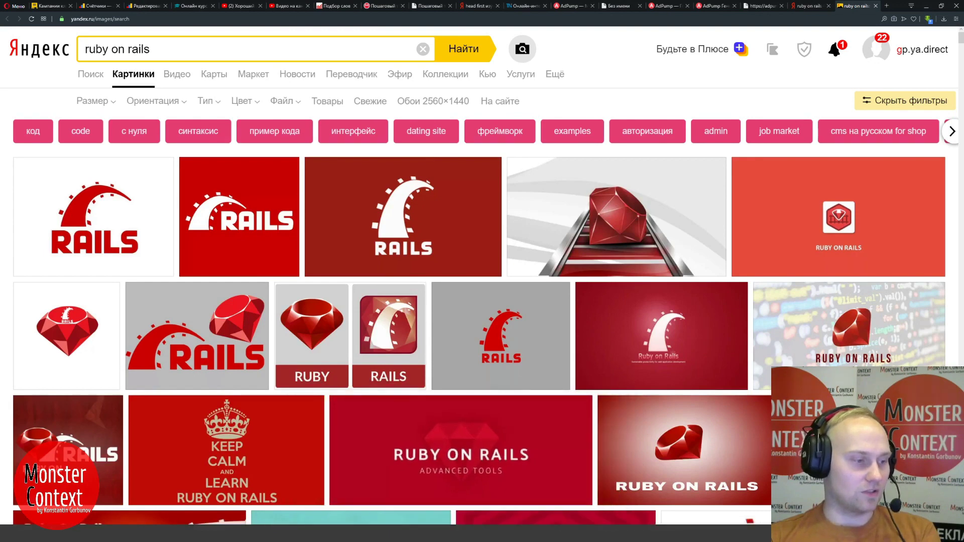
key("alt+Tab")
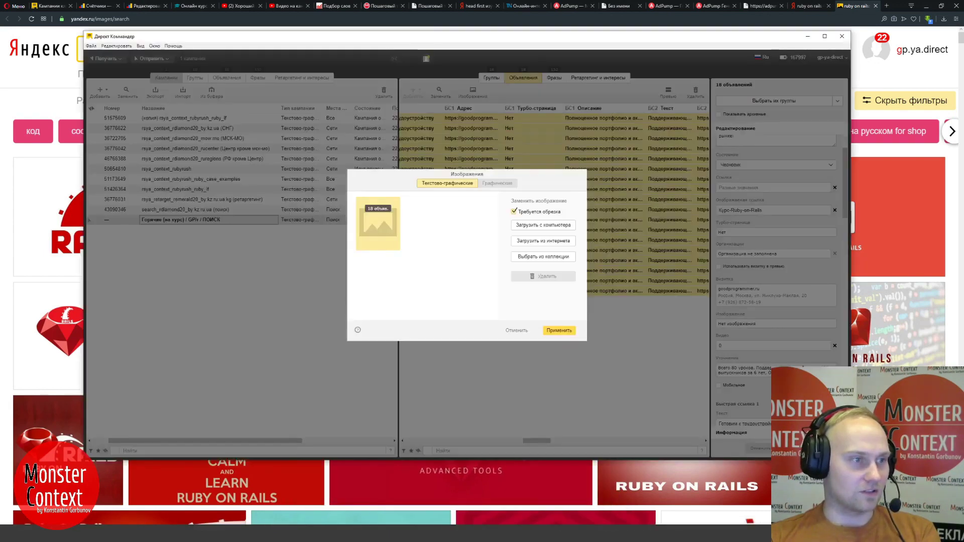
left_click(546, 257)
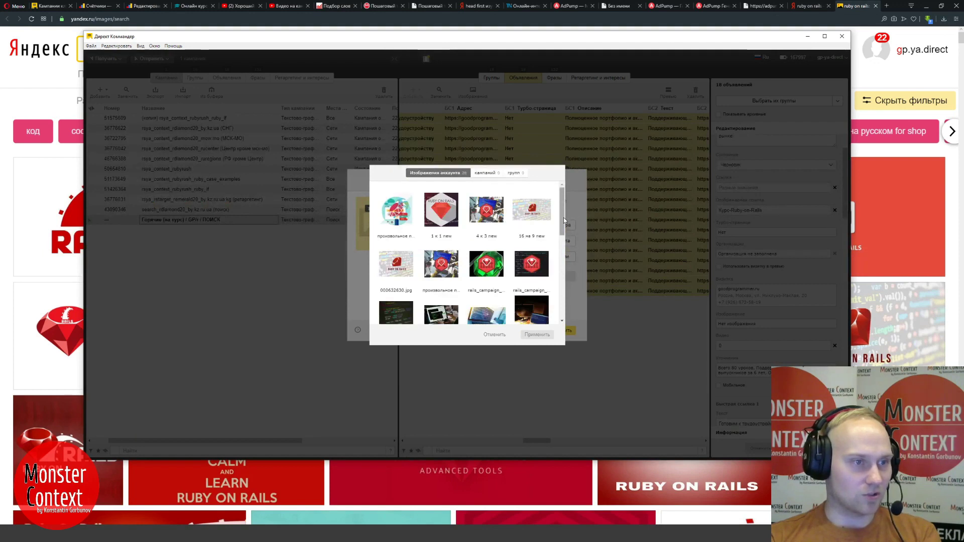
mouse_move(563, 218)
left_mouse_down()
mouse_move(561, 273)
mouse_move(561, 217)
left_mouse_up()
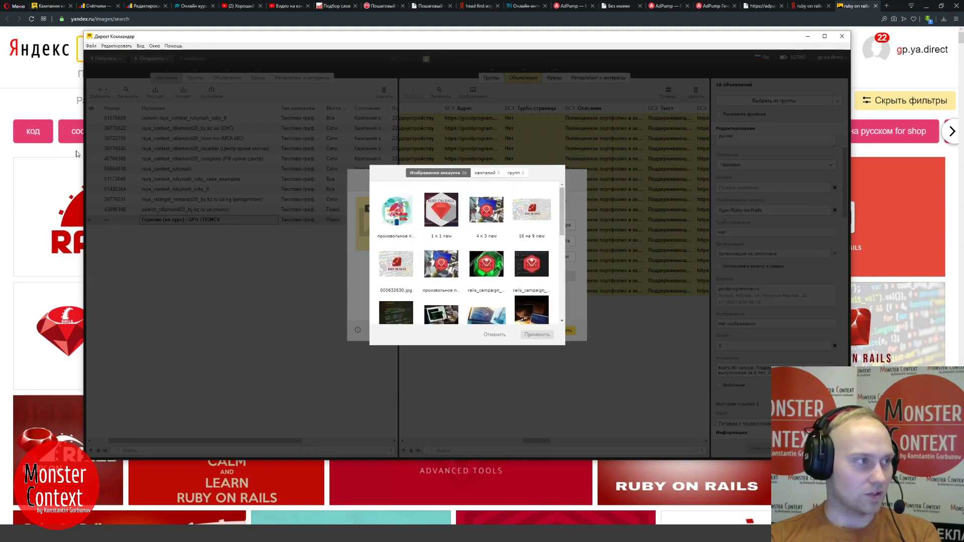
- Search Yandex Images in the browser for "ruby on rails программист"
left_click(78, 154)
scroll(290, 182, "down", 6)
scroll(396, 207, "up", 5)
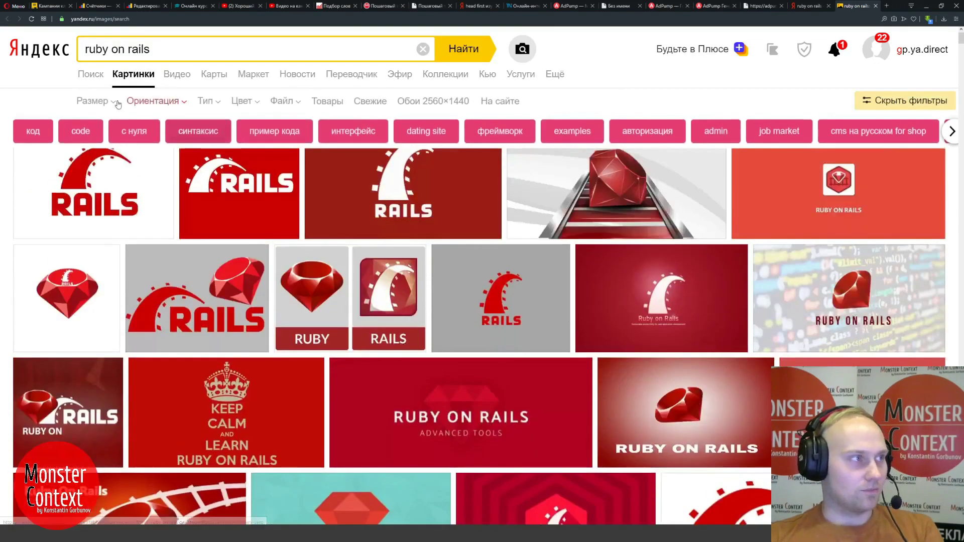
left_click(173, 44)
type("програ")
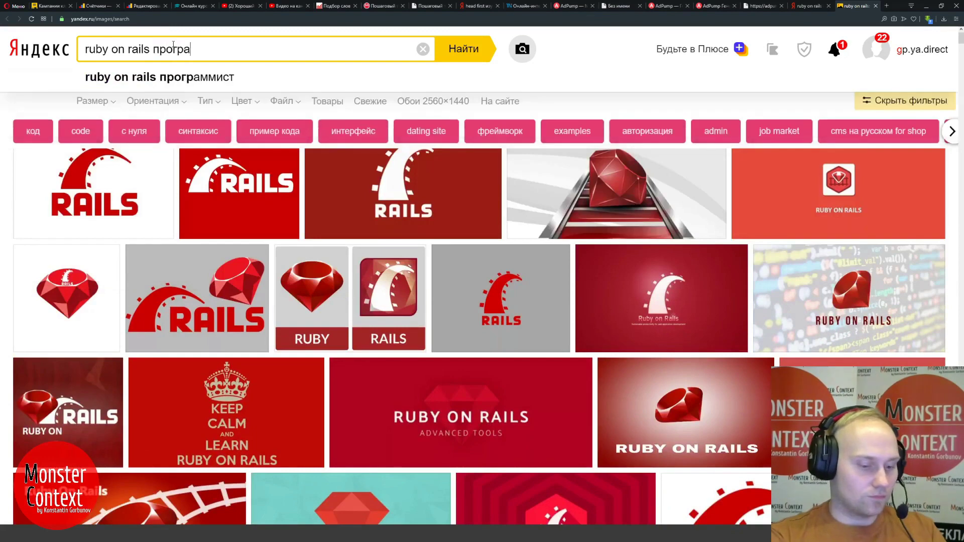
type("ммист")
key("Return")
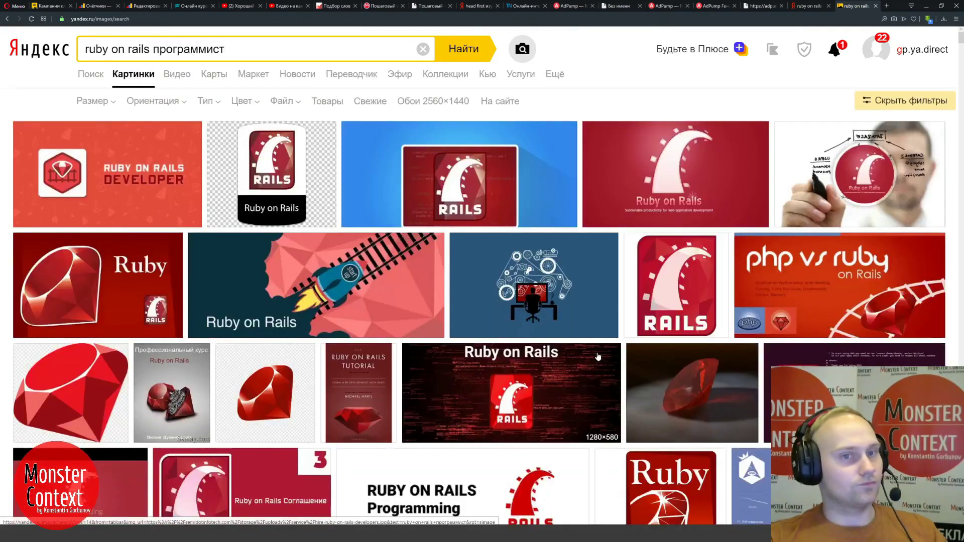
- Browse the image results and open the YouTube source page of the "Установка rvm, Ruby и Ruby on Rails в Ubuntu" picture
mouse_move(588, 352)
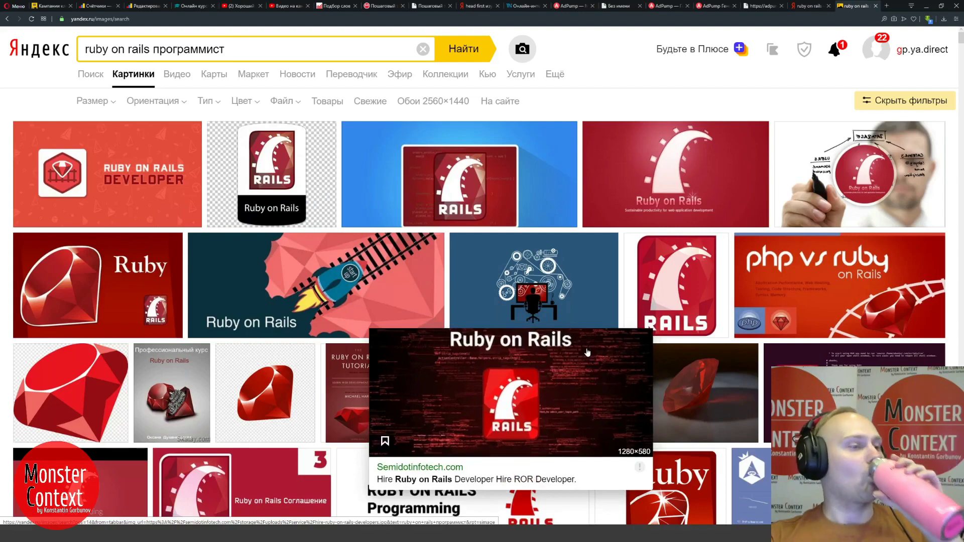
scroll(482, 316, "down", 8)
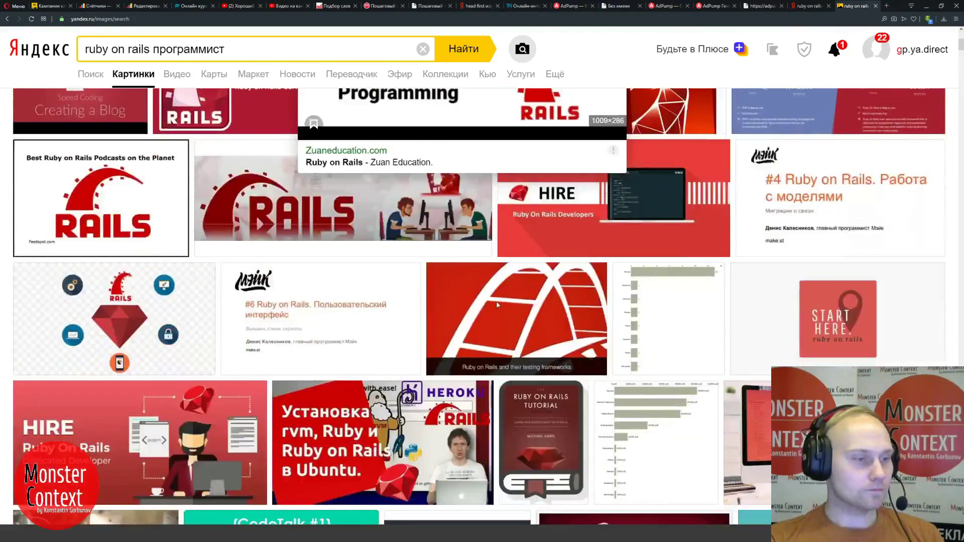
scroll(497, 305, "down", 1)
mouse_move(558, 323)
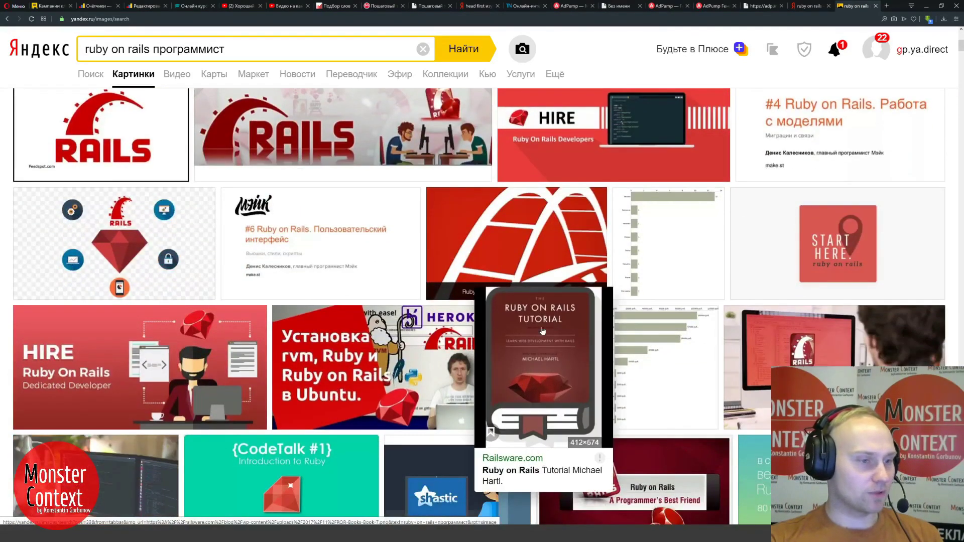
left_click(419, 347)
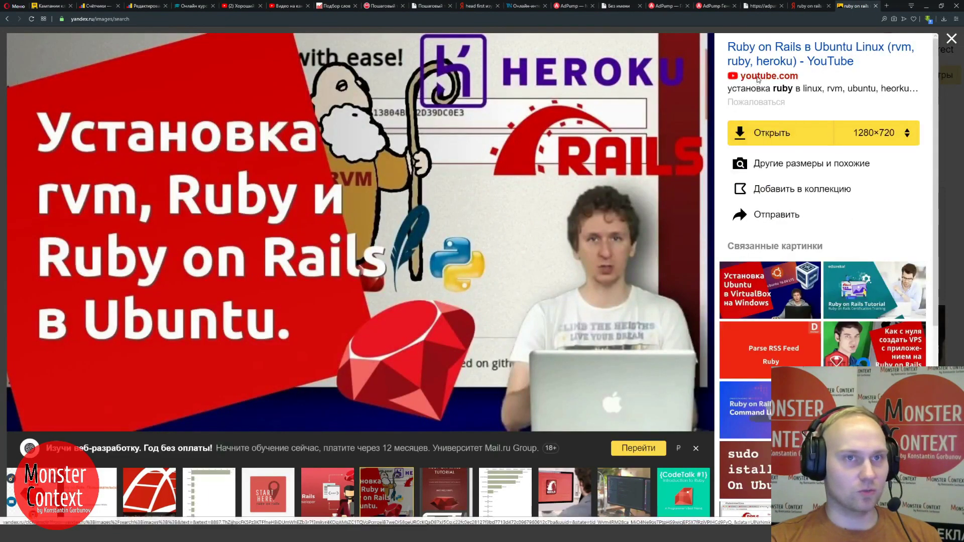
left_click(758, 79)
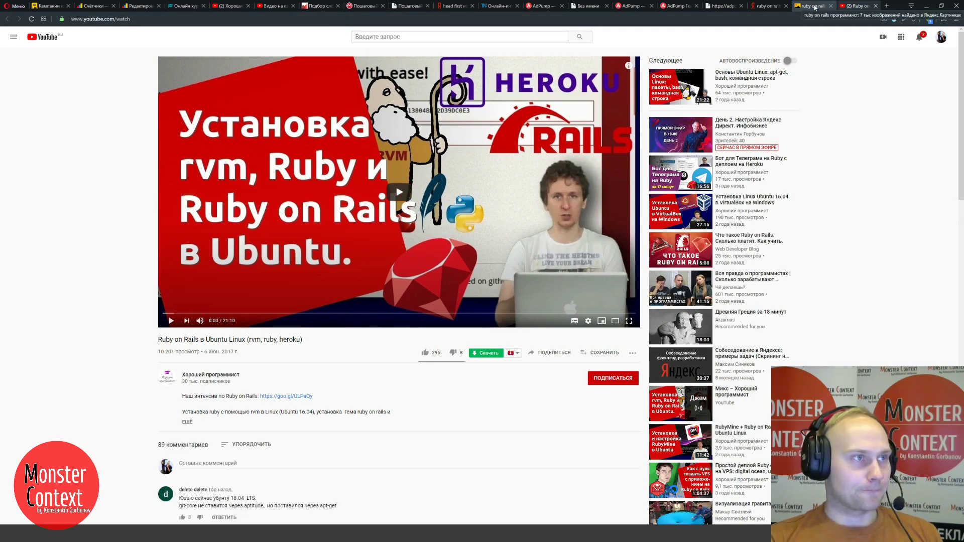
- Switch to the goodprogrammer.ru Ruby on Rails course page and examine its lesson, webinar, project and pricing sections for usable ad visuals
left_click(185, 5)
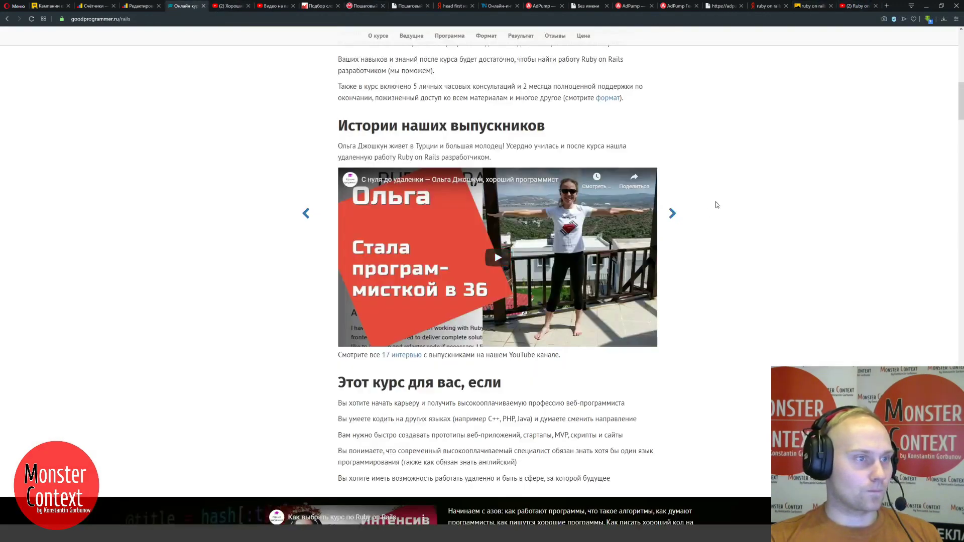
scroll(716, 204, "up", 10)
scroll(715, 201, "down", 5)
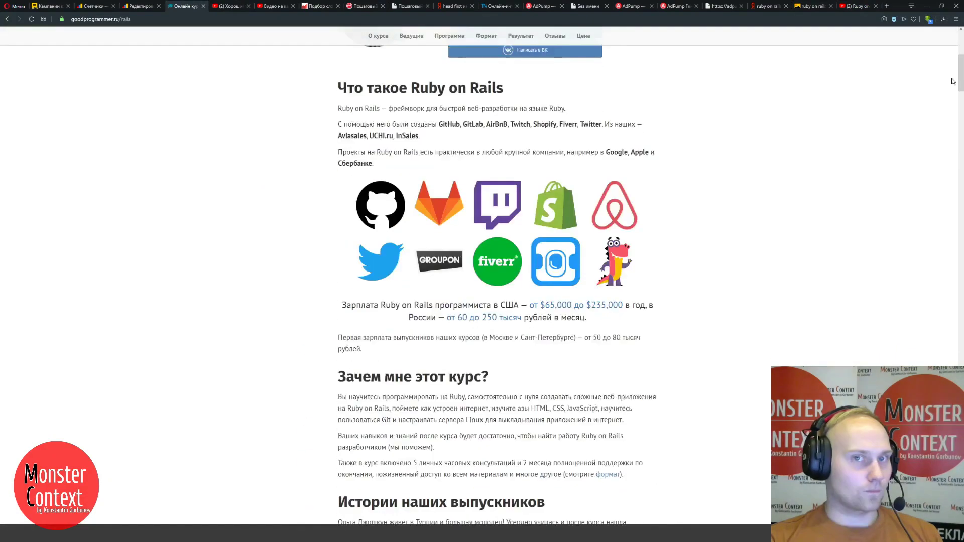
left_click_drag(960, 75, 922, 254)
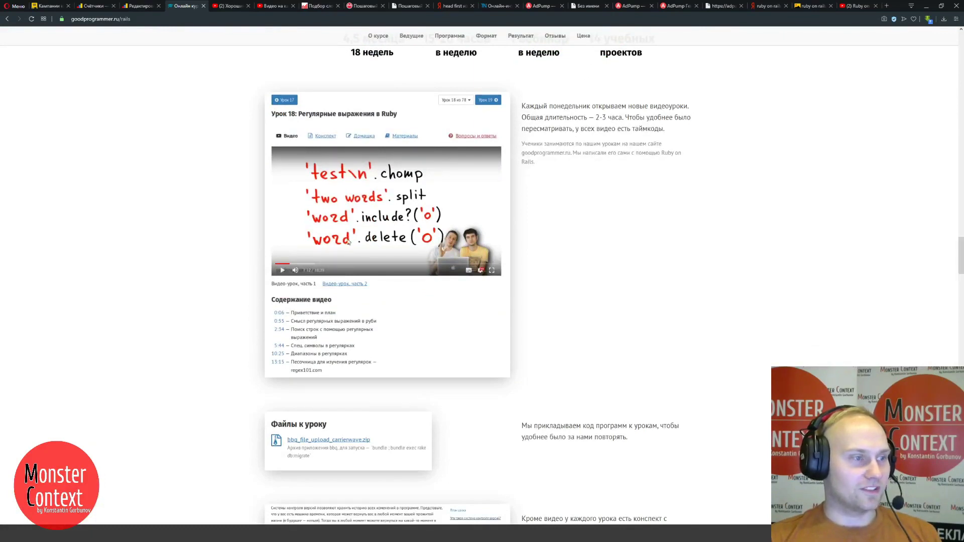
scroll(527, 203, "down", 1)
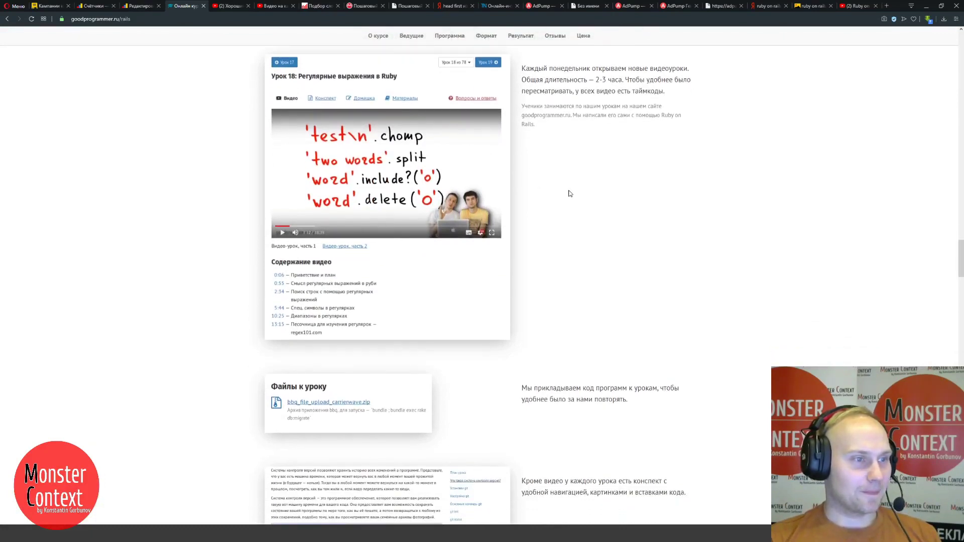
scroll(570, 193, "down", 15)
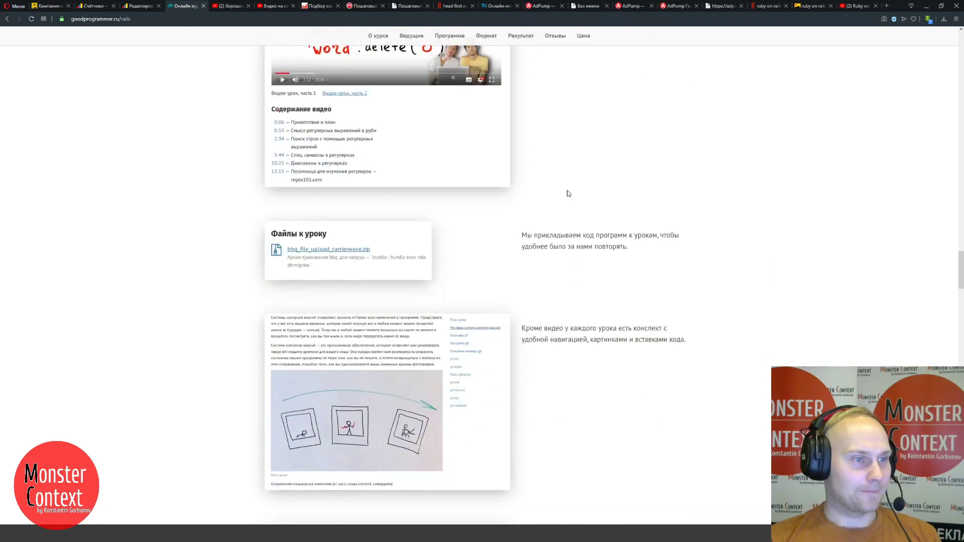
scroll(520, 207, "down", 15)
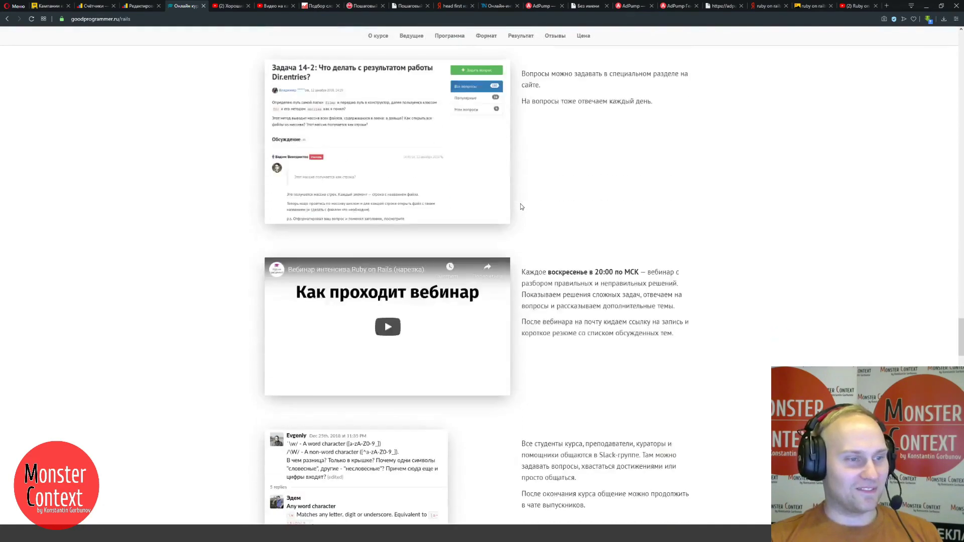
scroll(517, 208, "down", 18)
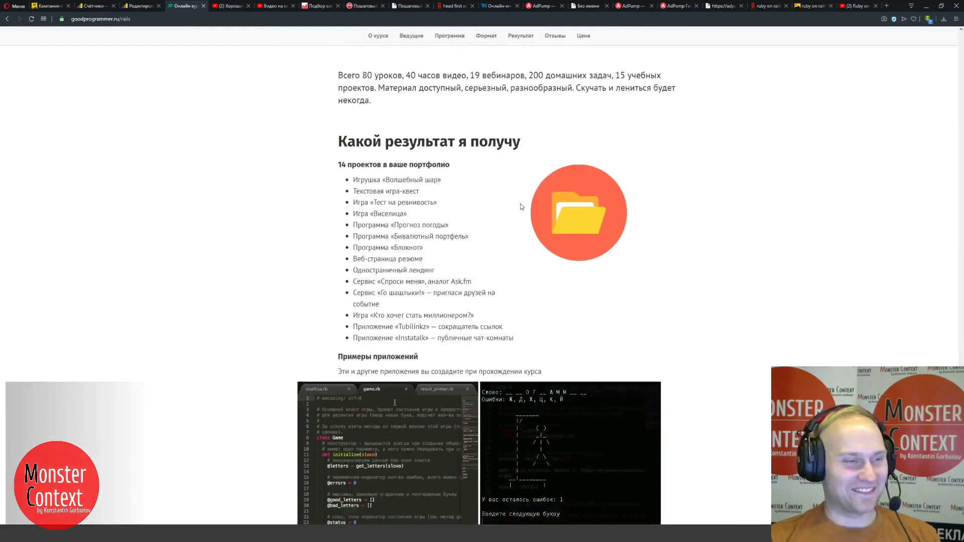
scroll(512, 209, "down", 16)
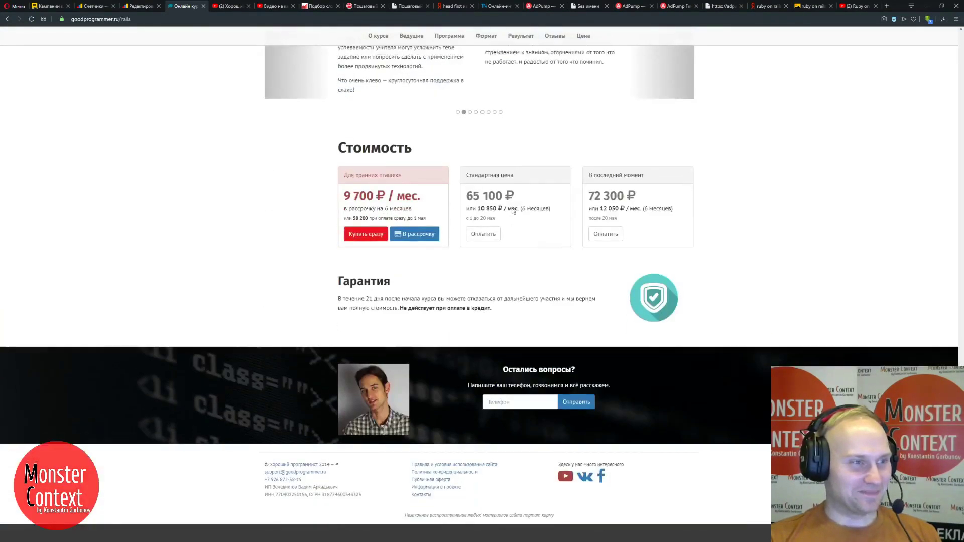
scroll(513, 211, "up", 10)
scroll(512, 211, "up", 12)
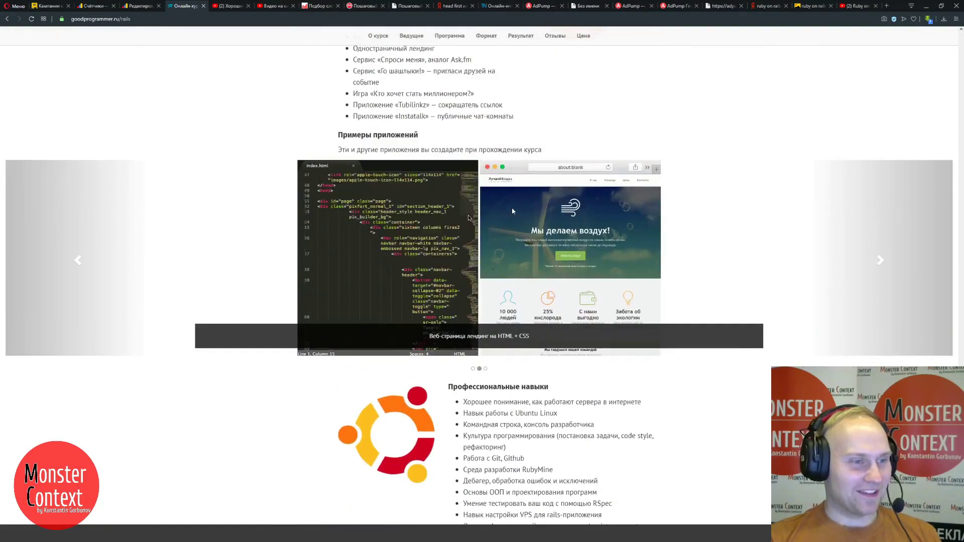
scroll(512, 210, "up", 4)
scroll(512, 211, "up", 9)
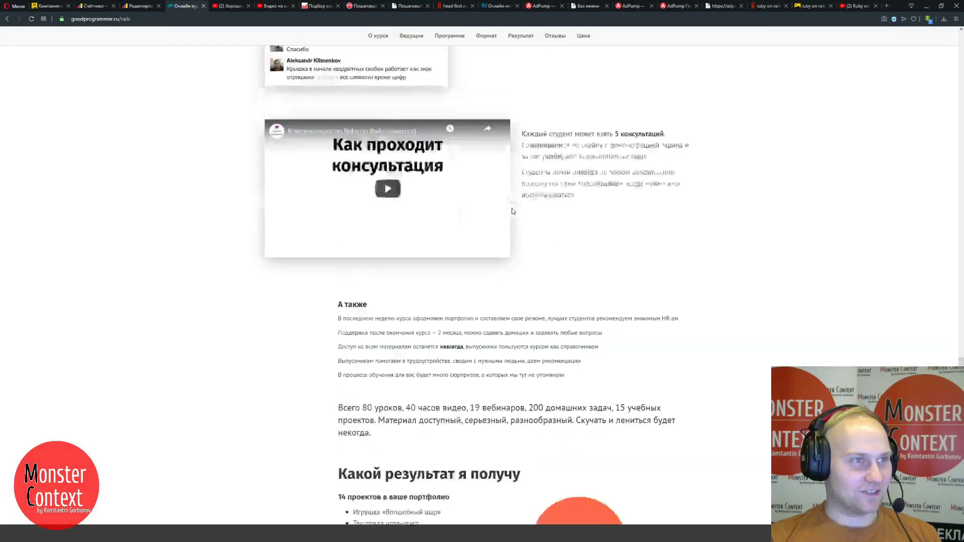
- Go to the course page's Ведущие section and examine the photos and company logos of the authors and instructors
left_click(411, 35)
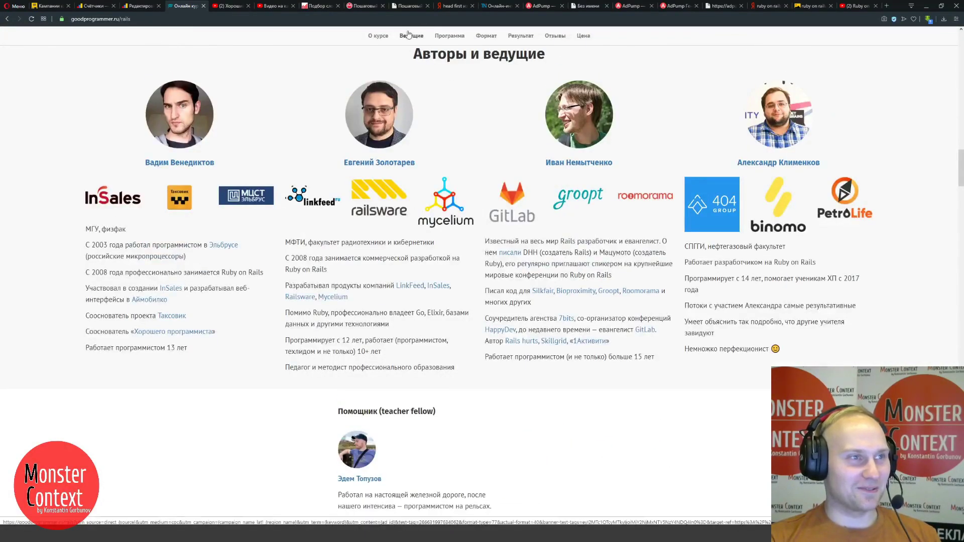
scroll(501, 125, "up", 2)
scroll(503, 164, "down", 2)
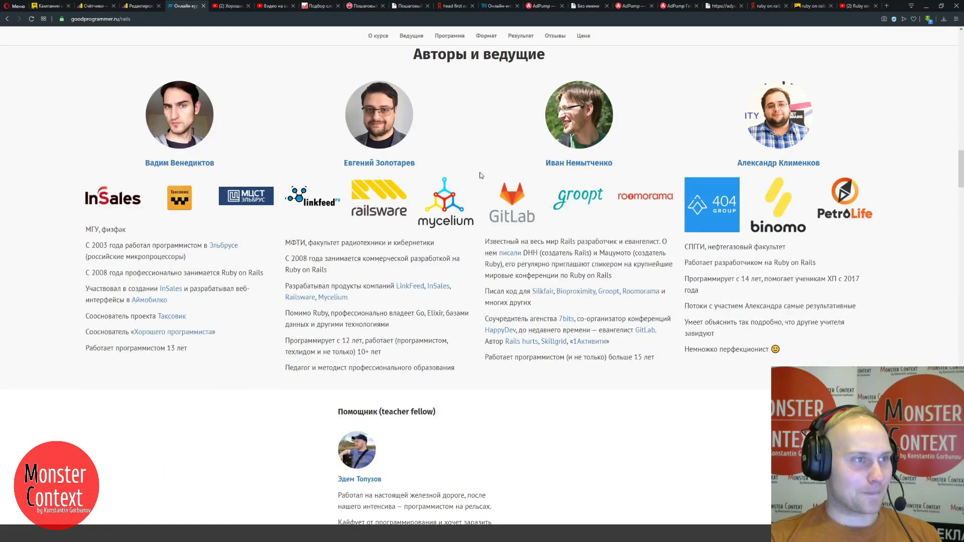
scroll(480, 176, "up", 1)
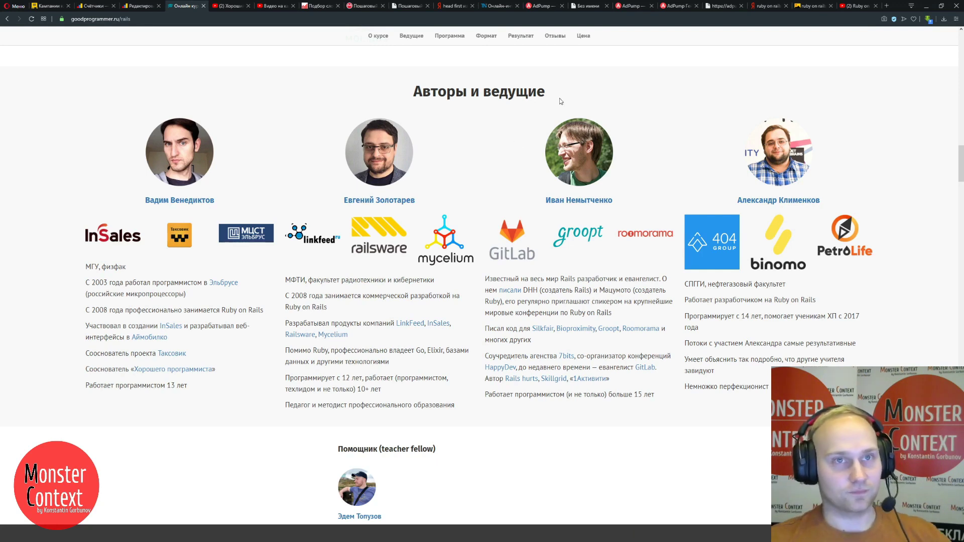
- Open the course's VK community "Хороший программист" from the site footer and examine its posts and video covers
left_click_drag(959, 166, 943, 526)
left_click(582, 468)
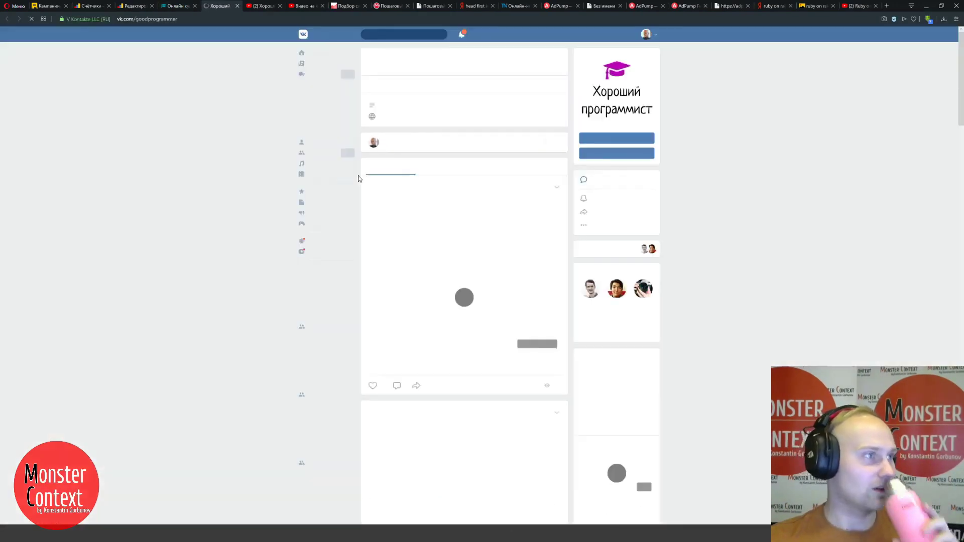
scroll(678, 201, "down", 4)
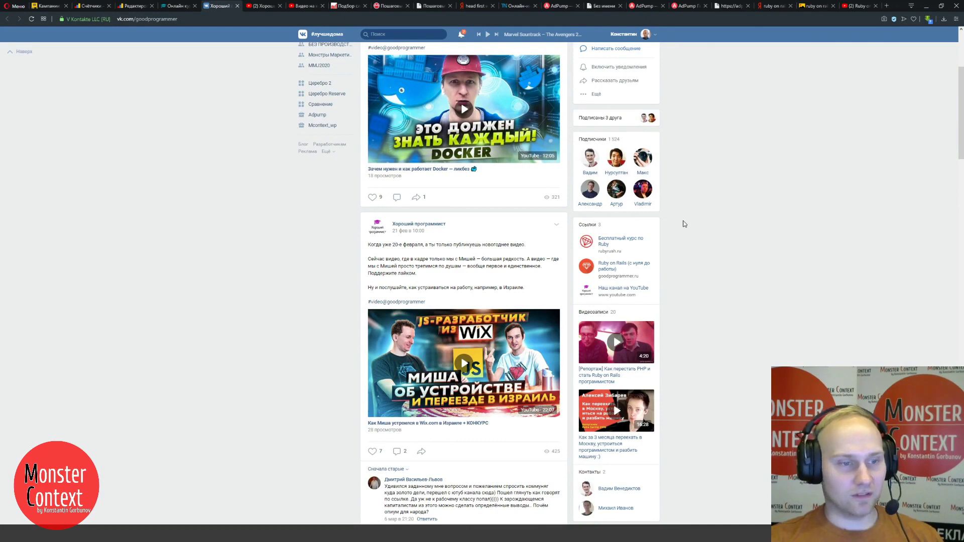
scroll(686, 222, "down", 4)
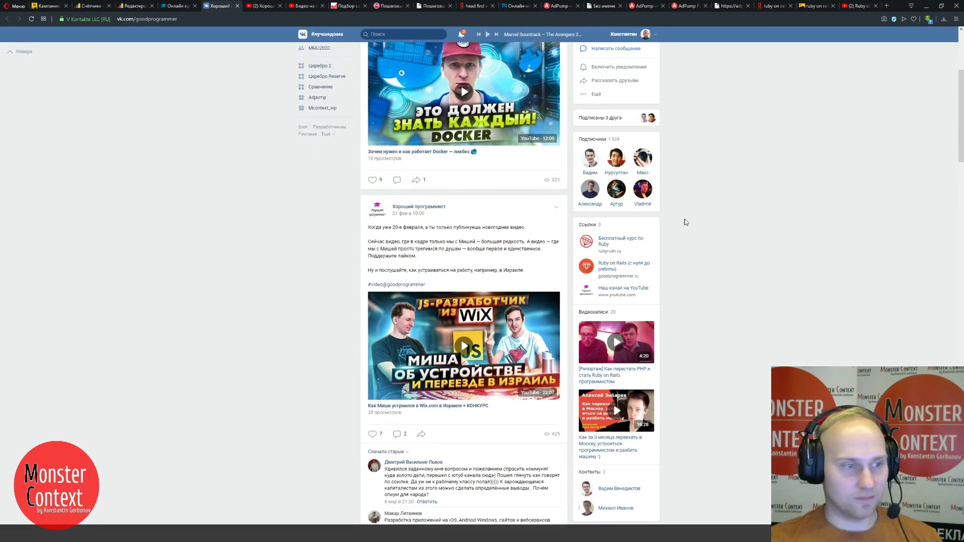
scroll(693, 301, "down", 1)
scroll(694, 310, "up", 5)
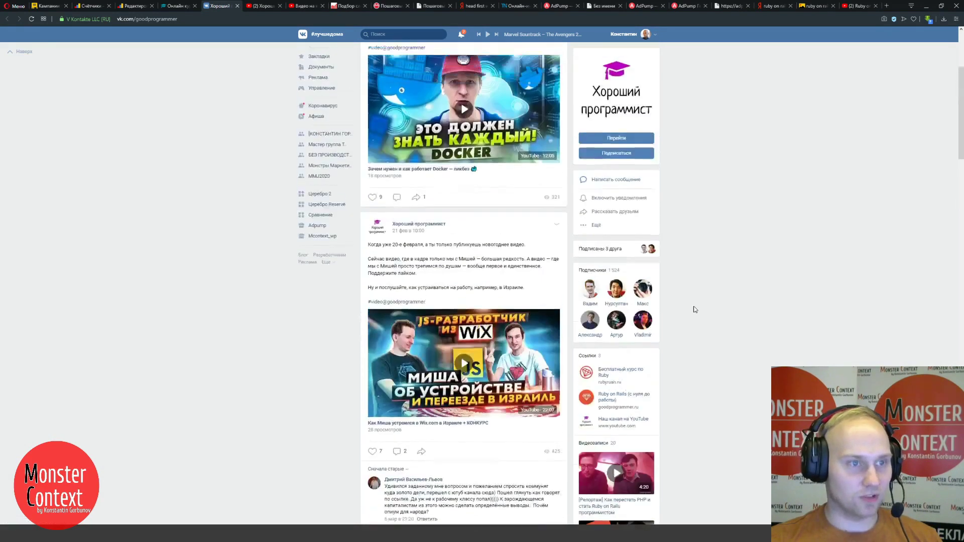
scroll(694, 310, "down", 4)
scroll(694, 310, "up", 6)
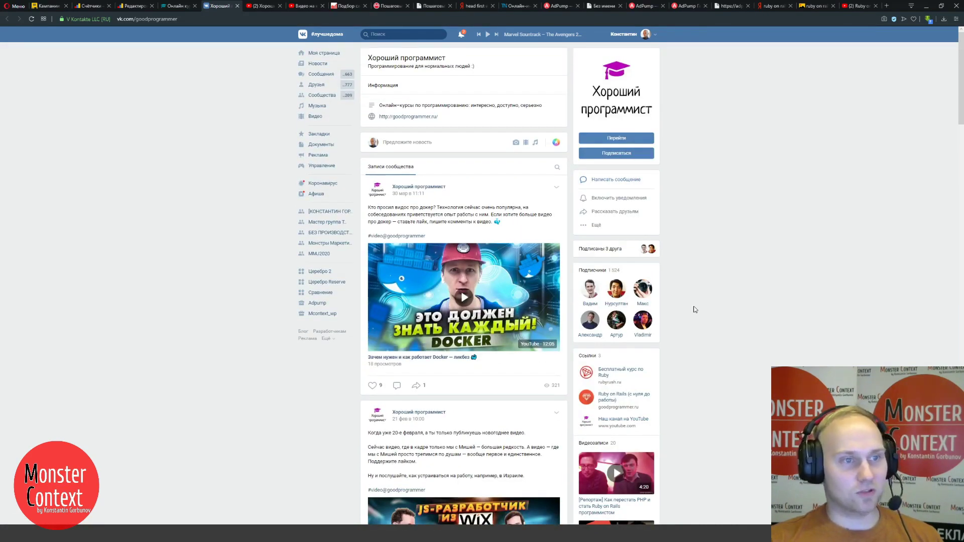
scroll(694, 309, "down", 1)
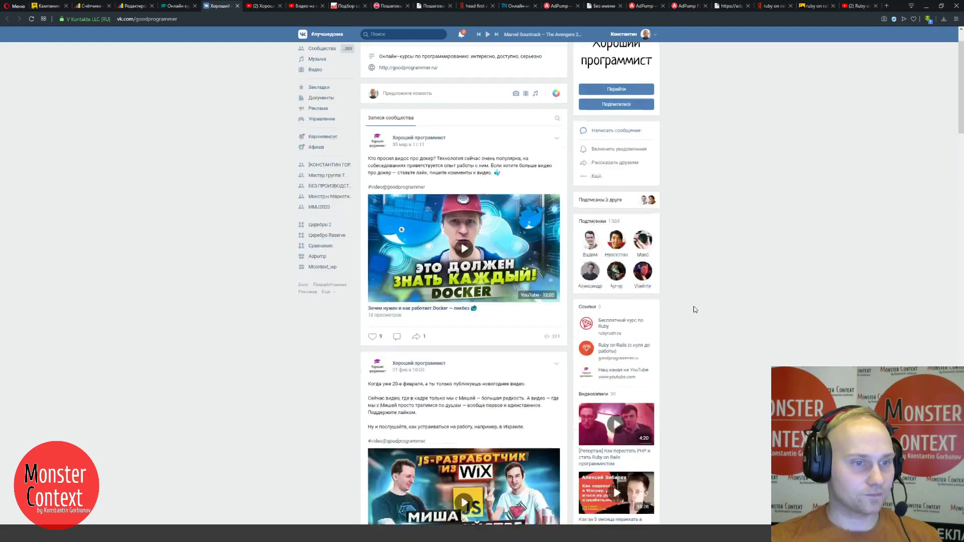
scroll(694, 310, "up", 1)
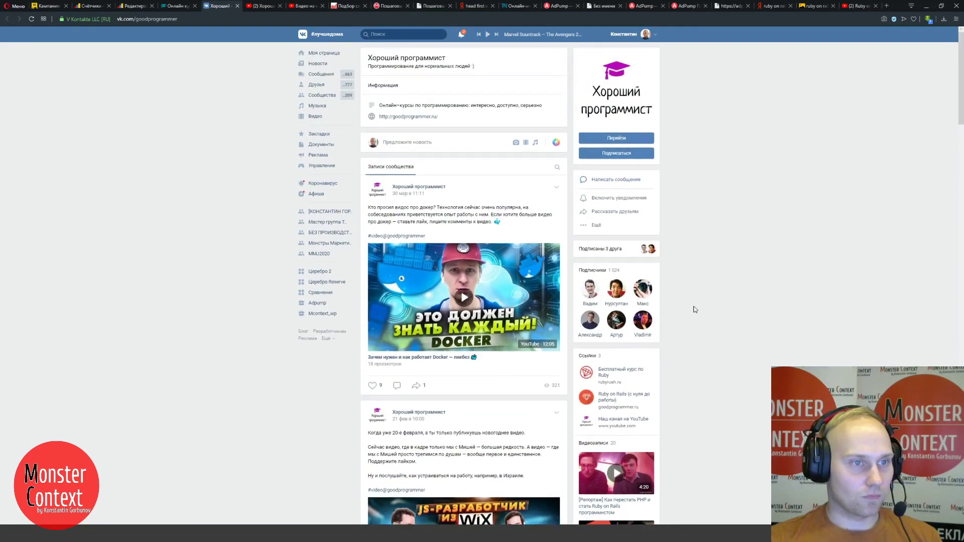
scroll(694, 310, "down", 5)
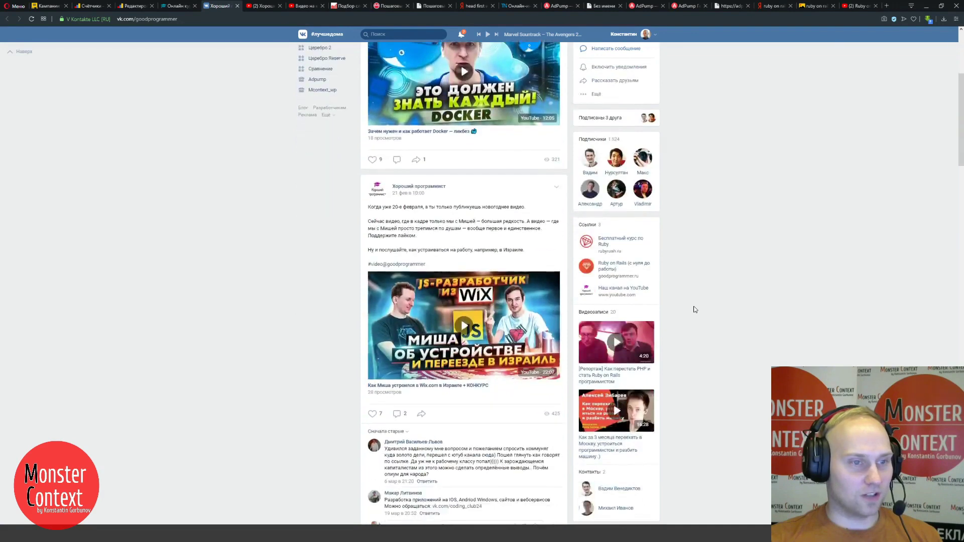
scroll(695, 310, "up", 5)
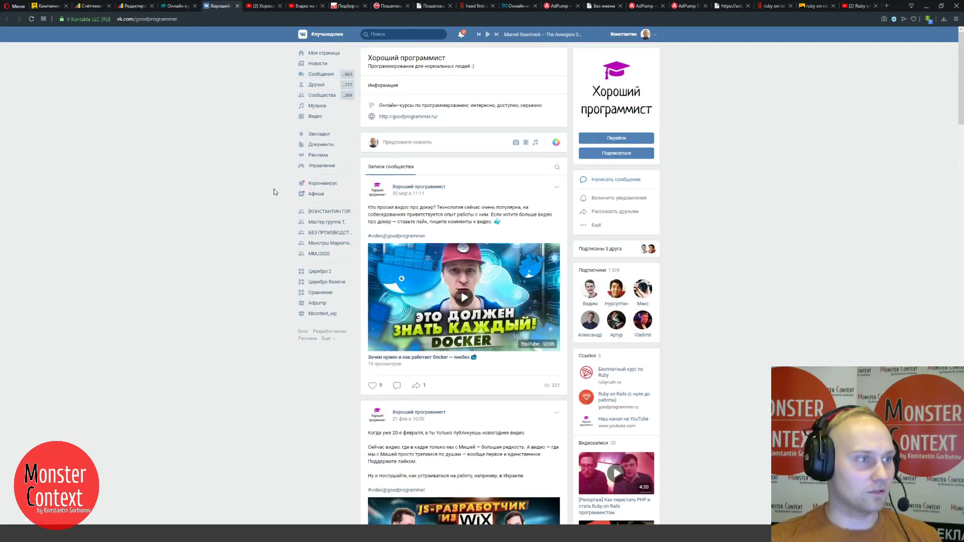
- Open the "Монстры Маркетинга" VK community and examine the cover images of its posts and videos as examples
left_click(320, 212)
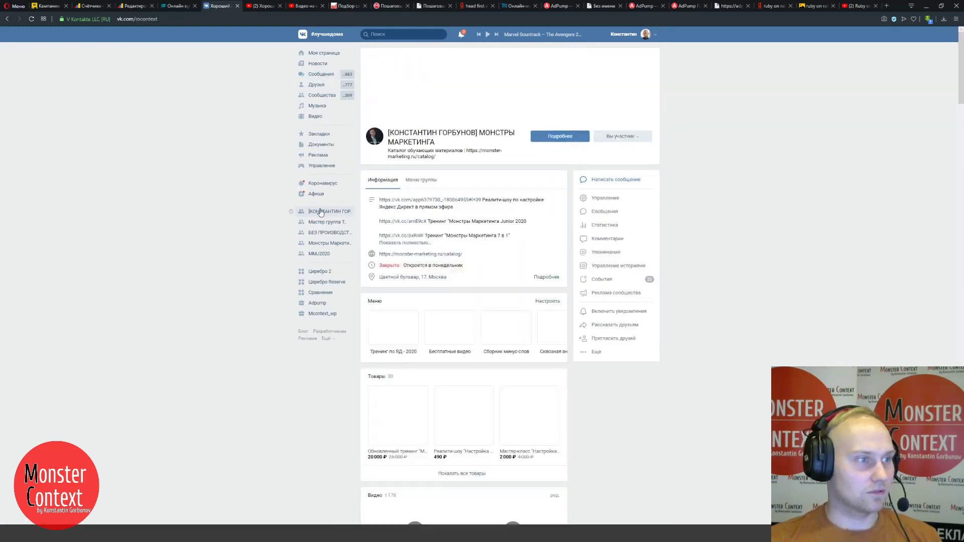
scroll(707, 217, "down", 10)
scroll(724, 216, "down", 15)
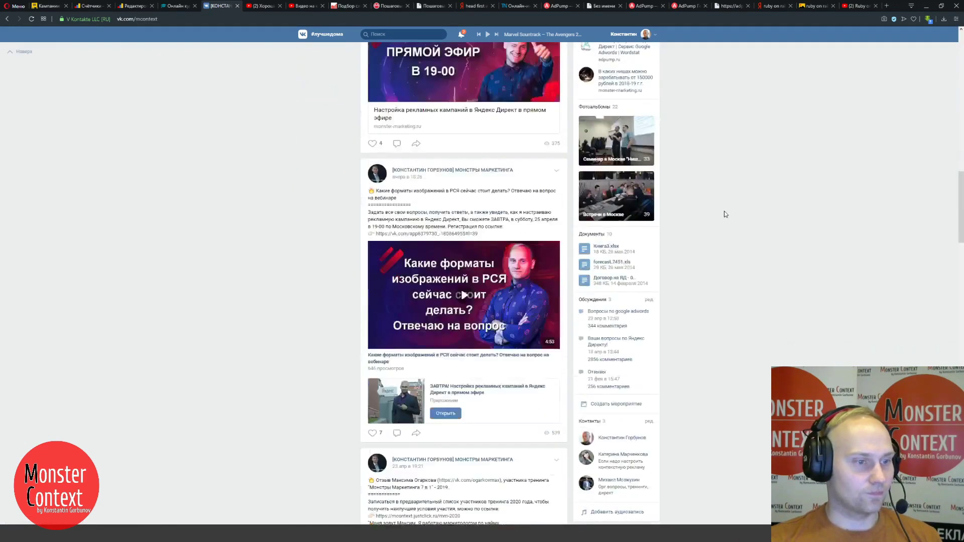
scroll(724, 210, "up", 10)
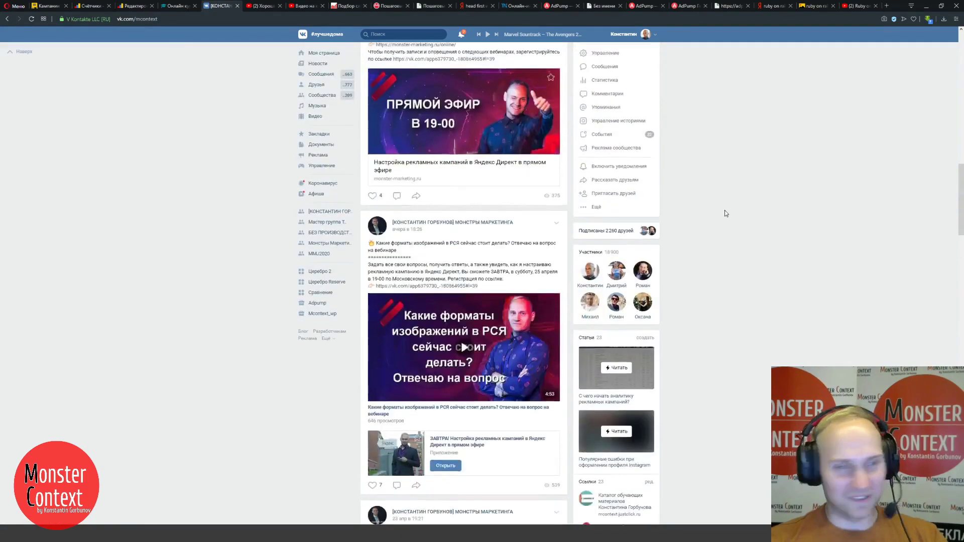
scroll(725, 210, "down", 10)
scroll(725, 222, "down", 15)
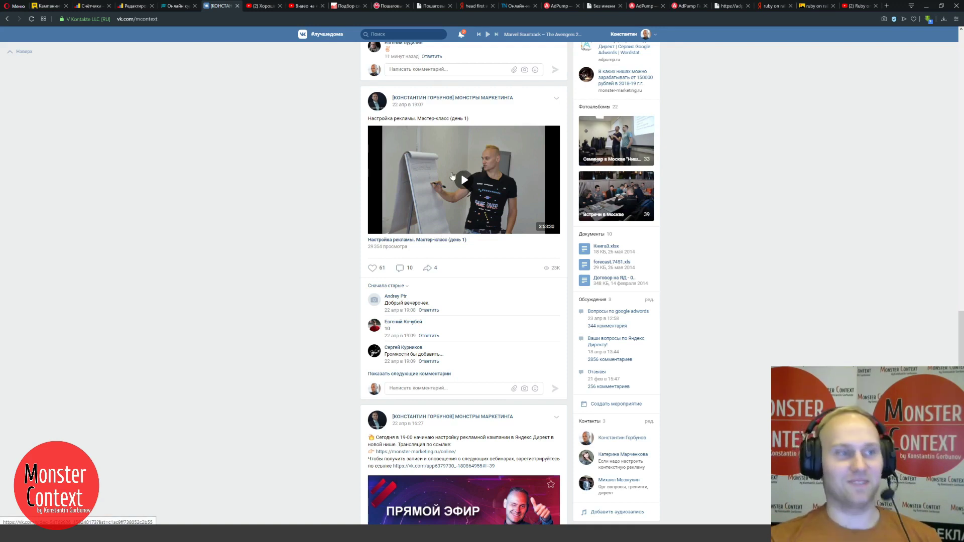
scroll(489, 240, "down", 10)
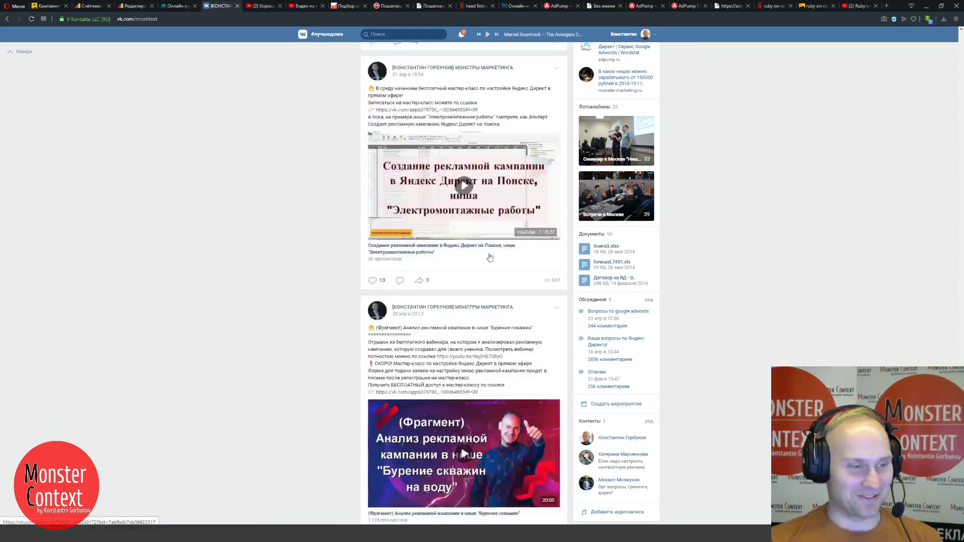
scroll(490, 257, "down", 10)
scroll(511, 254, "up", 15)
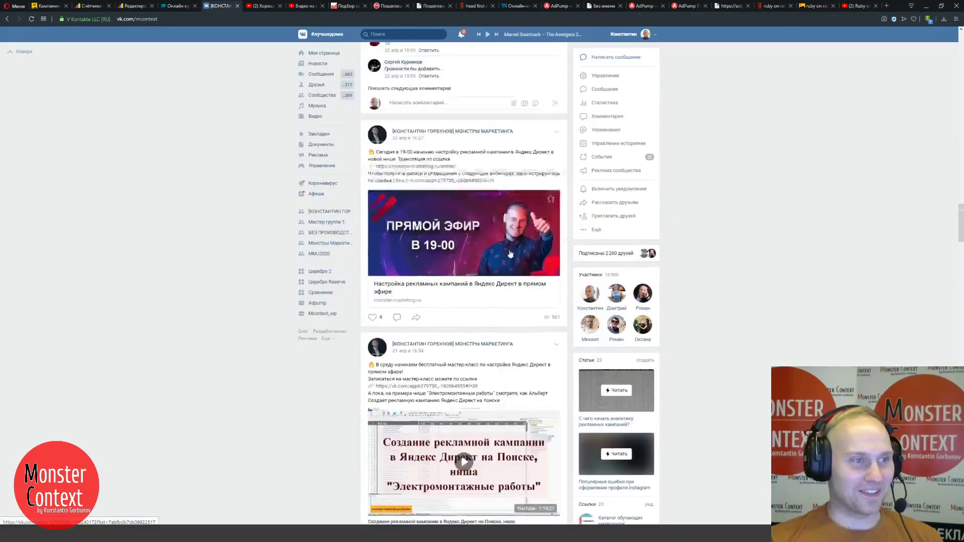
scroll(753, 281, "up", 12)
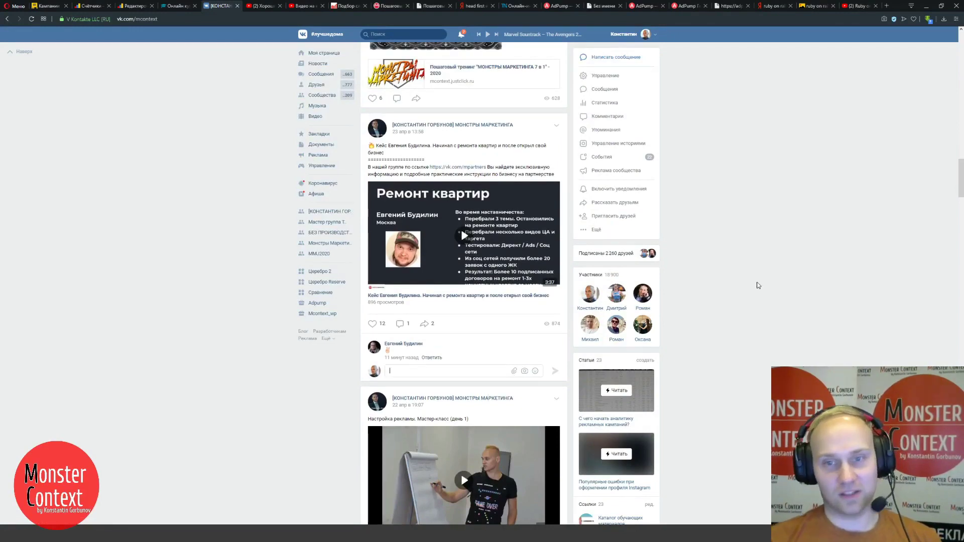
scroll(752, 284, "up", 12)
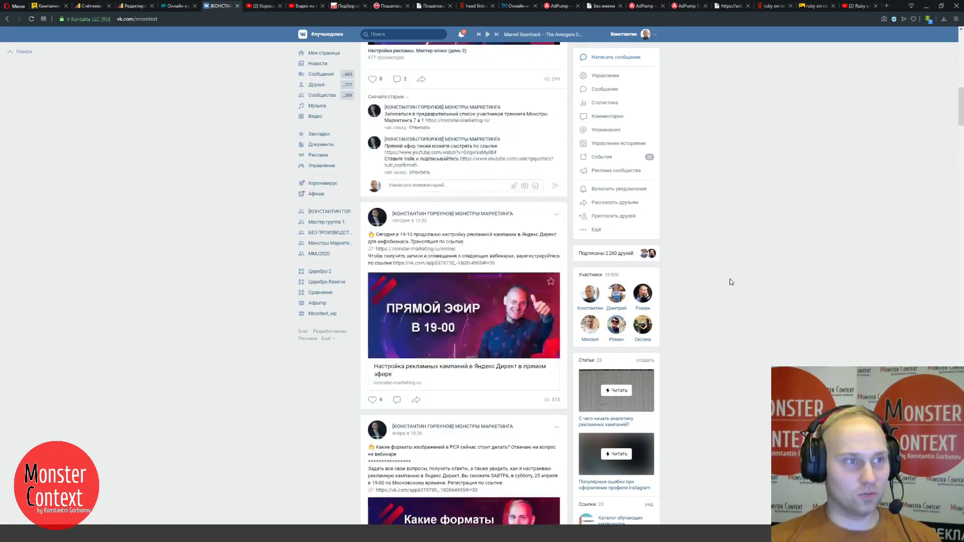
scroll(729, 281, "up", 15)
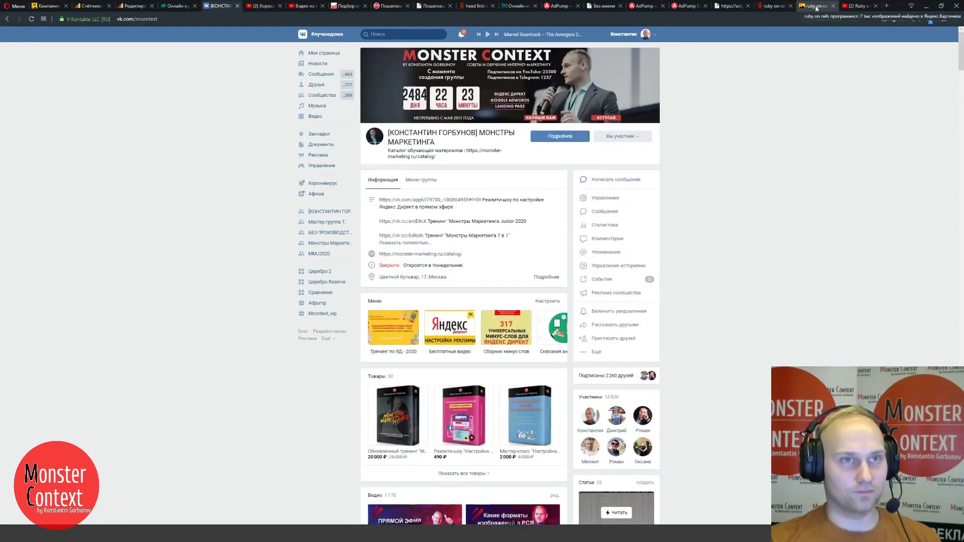
scroll(796, 108, "down", 9)
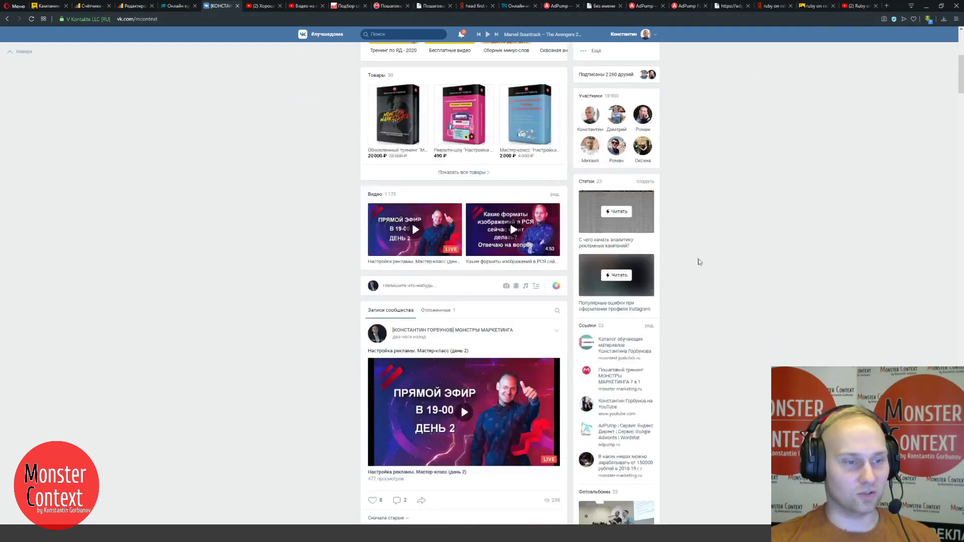
- Close the YouTube video's browser tab and return to the "Хороший программист" VK community page
left_click(877, 7)
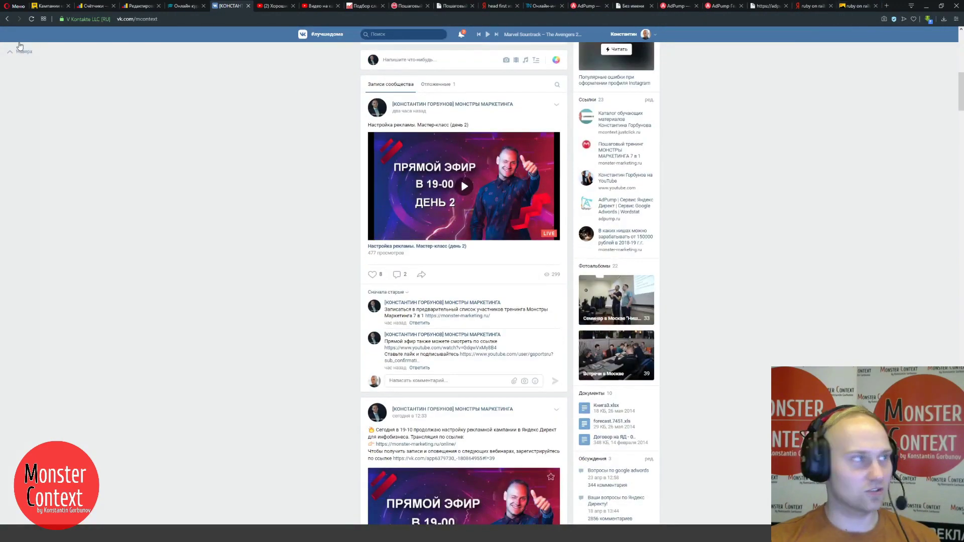
left_click(7, 18)
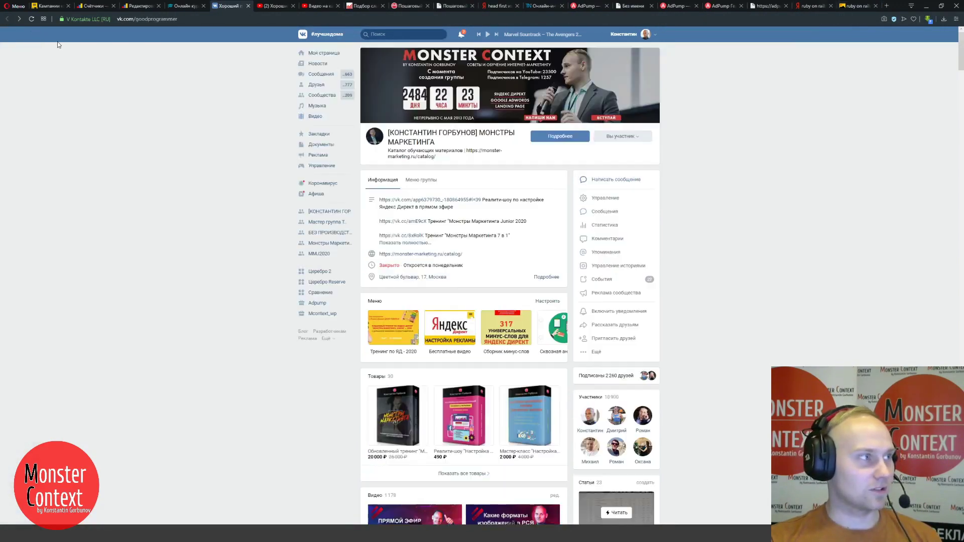
scroll(691, 247, "down", 4)
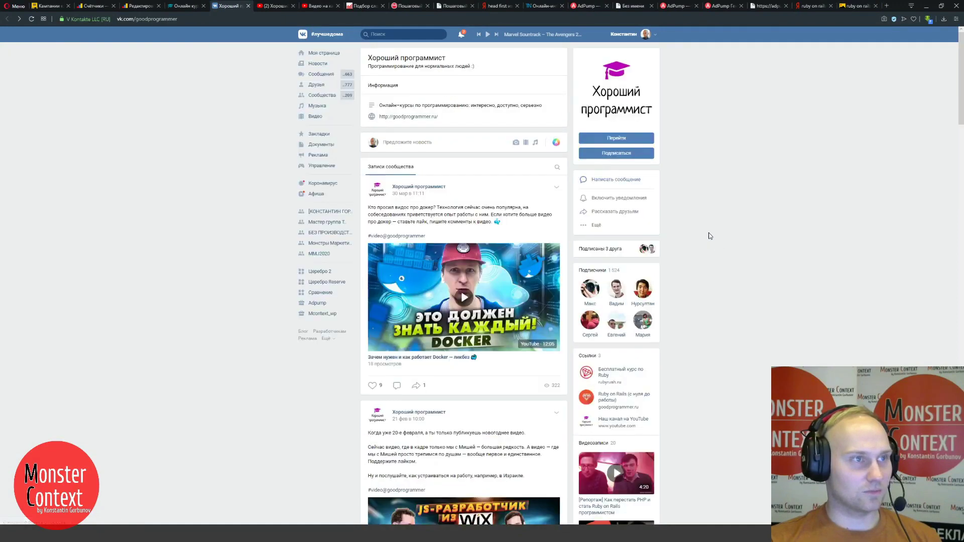
- Examine the posts and video covers in the "Хороший программист" community feed
scroll(709, 236, "down", 12)
scroll(707, 240, "down", 5)
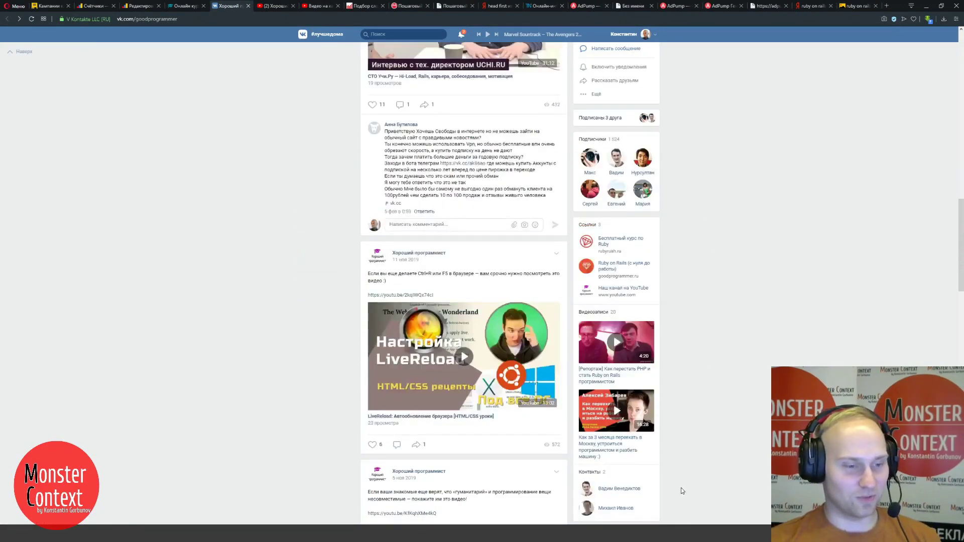
scroll(681, 488, "up", 15)
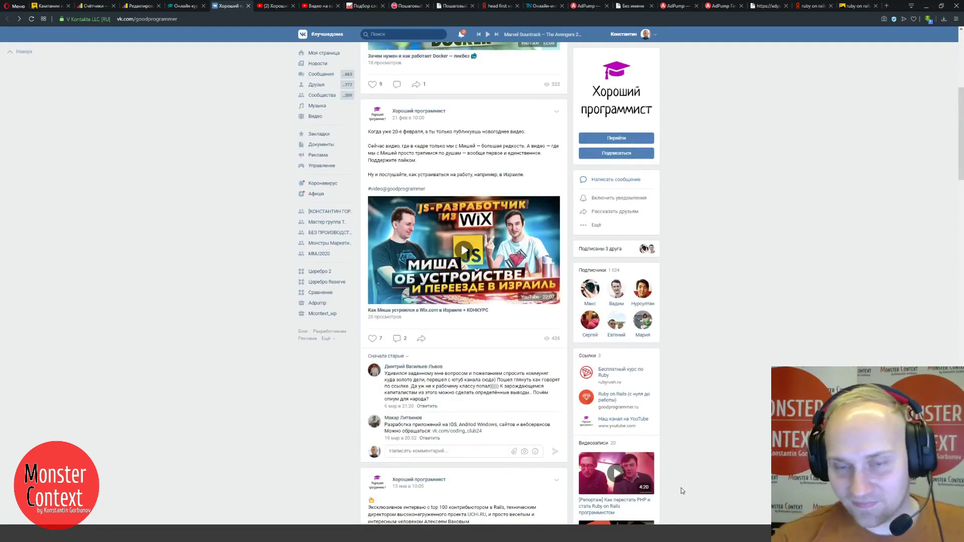
scroll(680, 487, "up", 6)
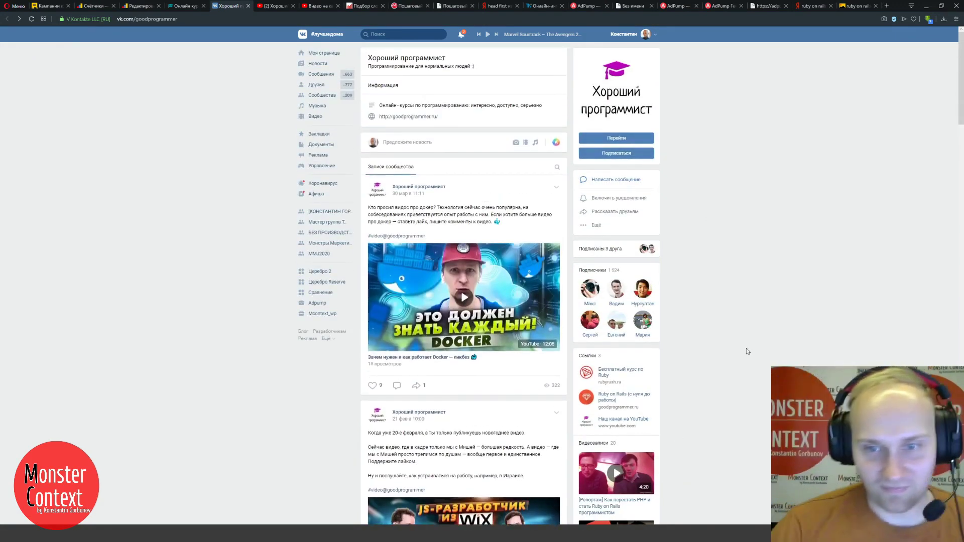
- Switch to Direct Commander, leave the account's image collection without choosing an image, and close the ads' image settings
left_click(326, 533)
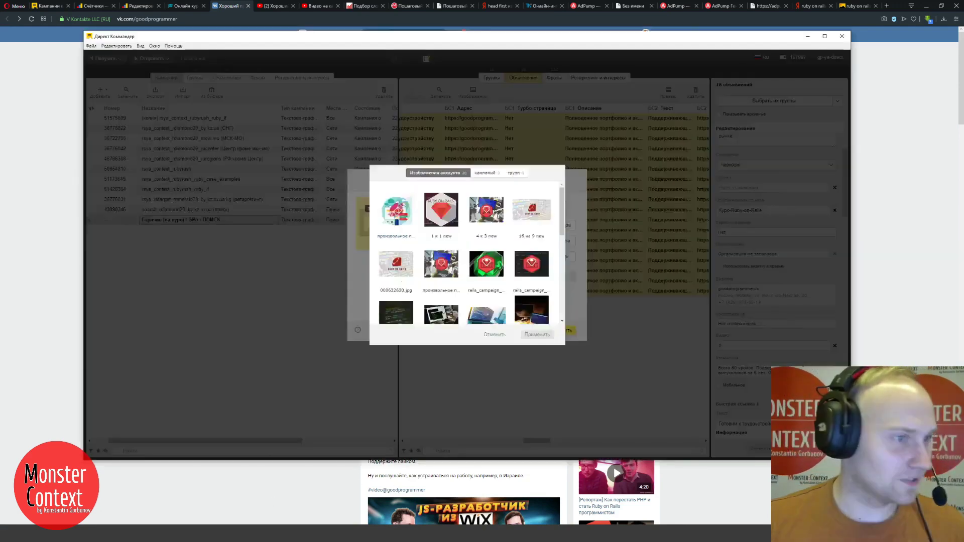
mouse_move(562, 196)
left_mouse_down()
mouse_move(566, 282)
mouse_move(568, 186)
left_mouse_up()
left_click(505, 335)
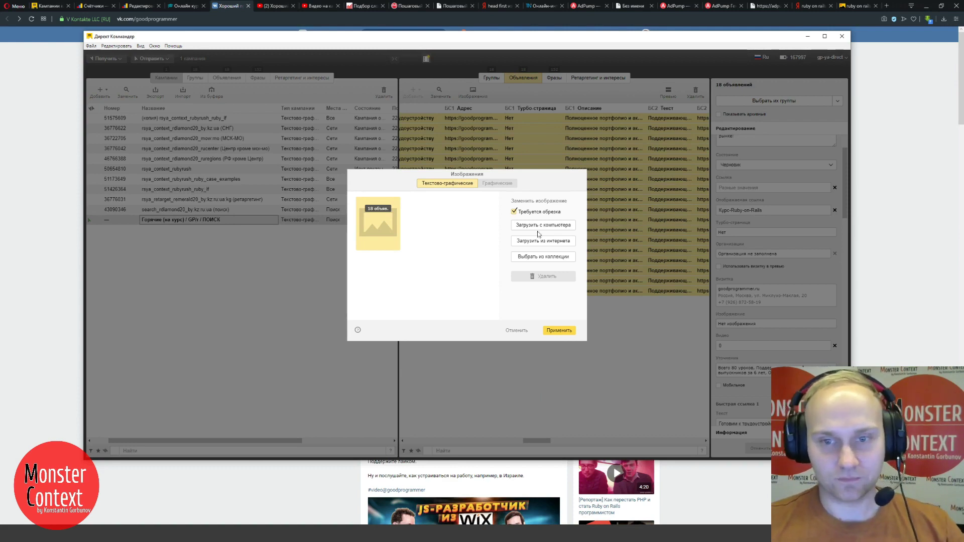
left_click(559, 331)
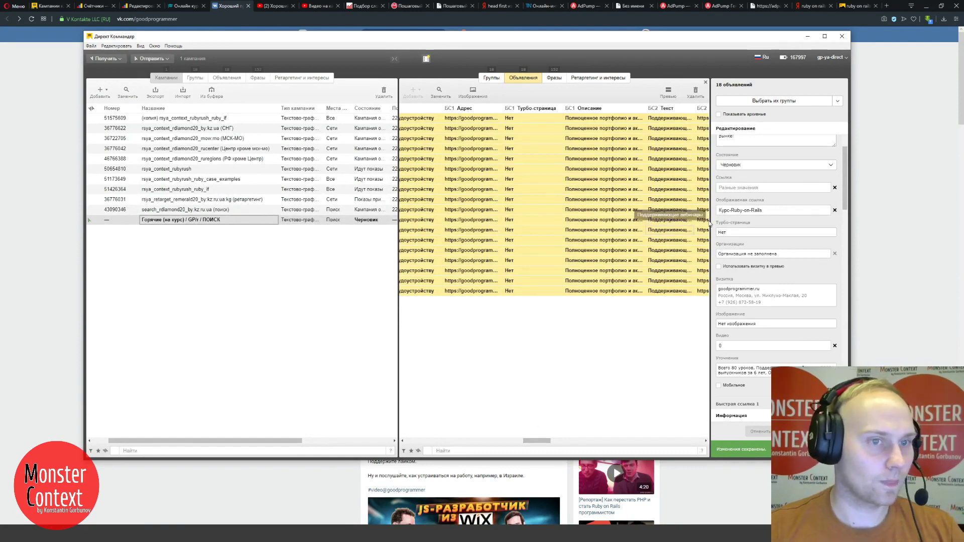
- Send all data of the "Горячие (на курс) / GP/r / ПОИСК" campaign to the server
right_click(220, 221)
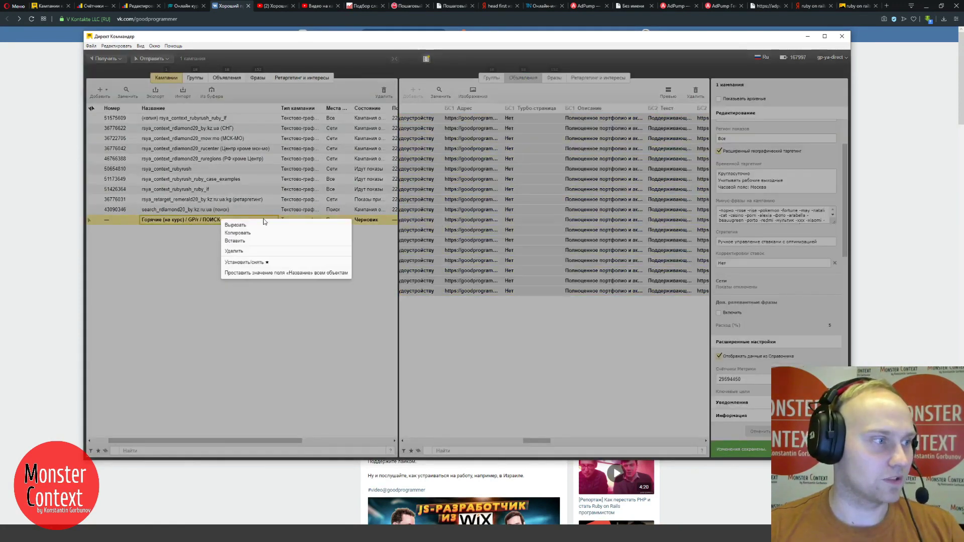
left_click(206, 222)
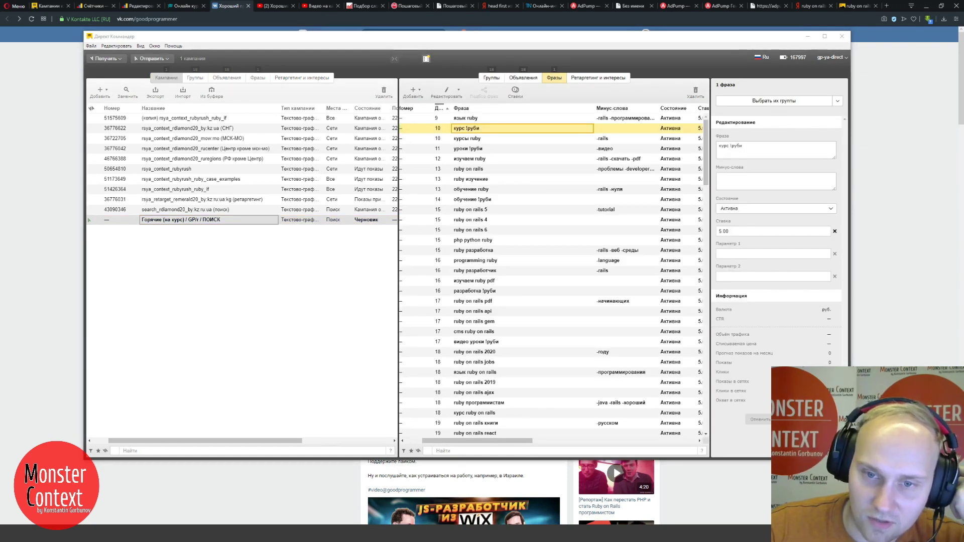
left_click(238, 220)
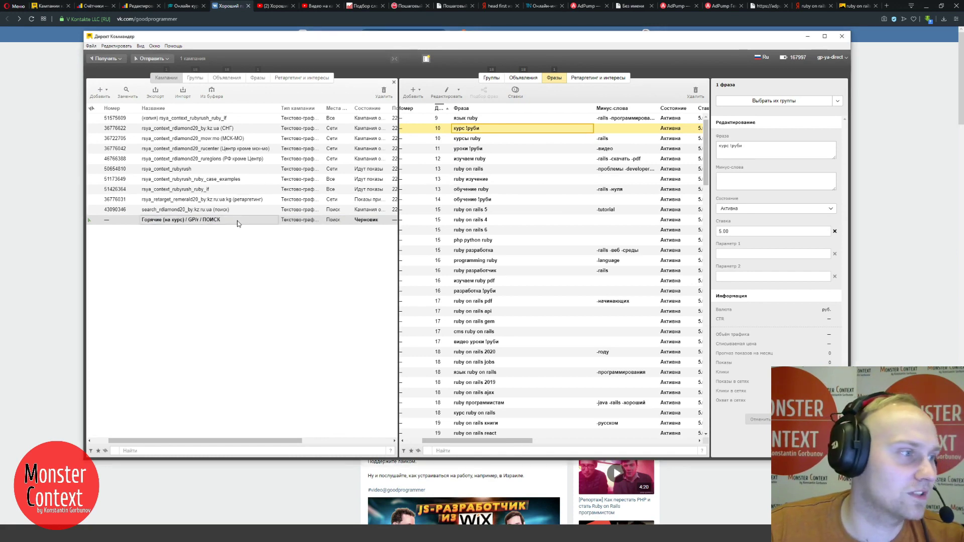
left_click(151, 59)
left_click(159, 79)
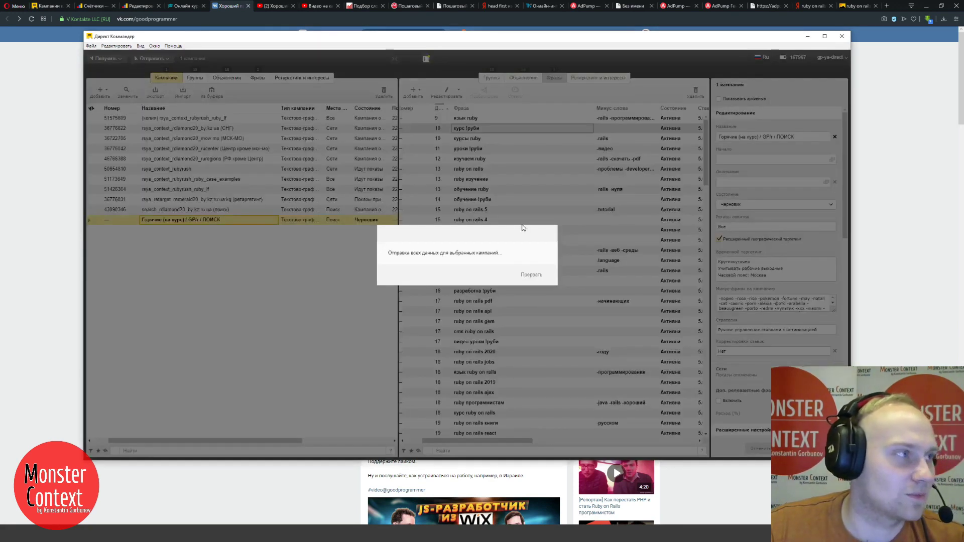
left_click(513, 280)
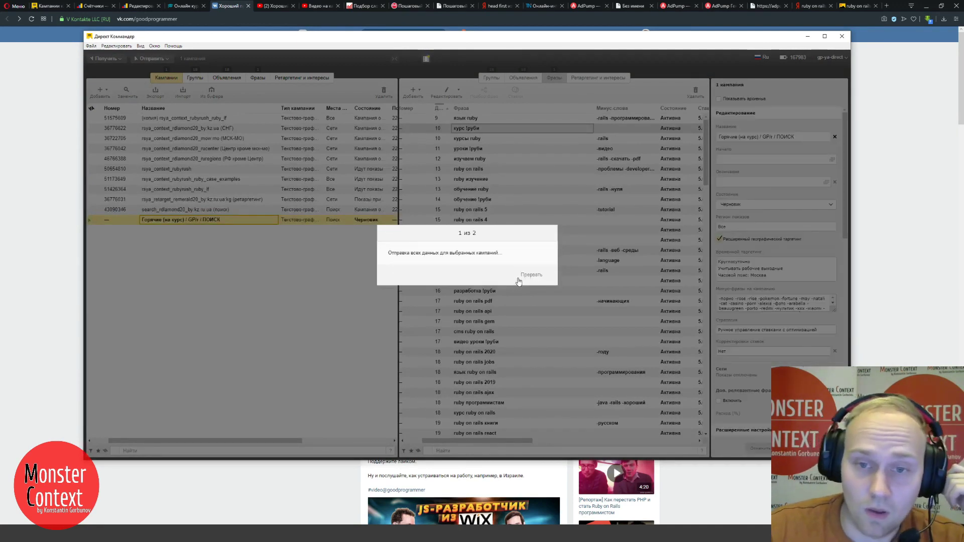
left_click(885, 6)
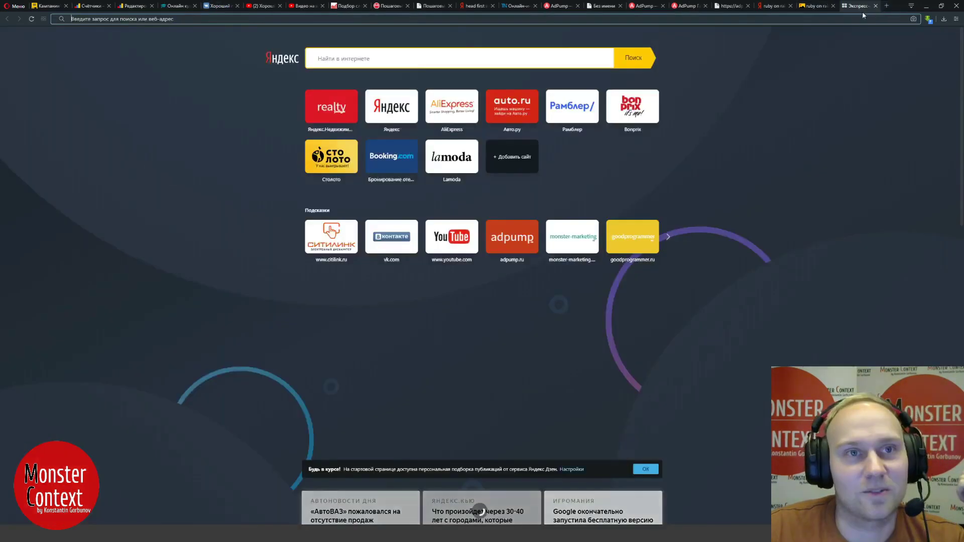
key("ctrl+w")
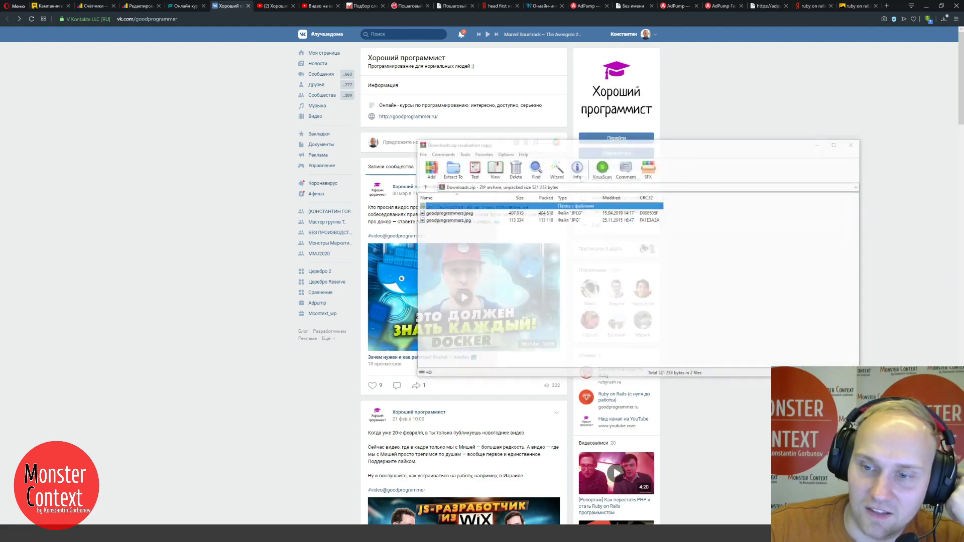
- Open goodprogrammers.jpeg from the Downloads.zip archive in Photos to view the picture of the two instructors
left_click(624, 144)
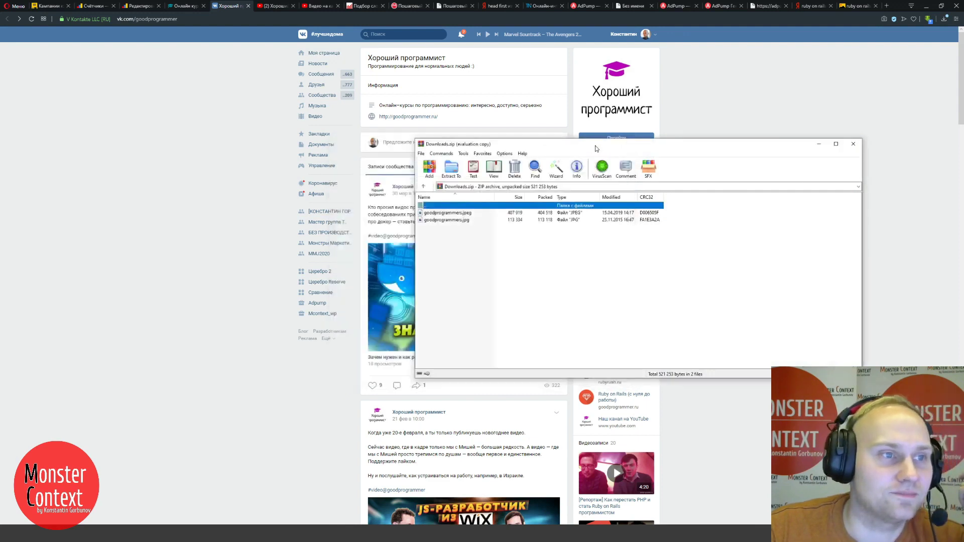
left_click_drag(625, 144, 563, 122)
left_click(374, 192)
left_click(376, 198)
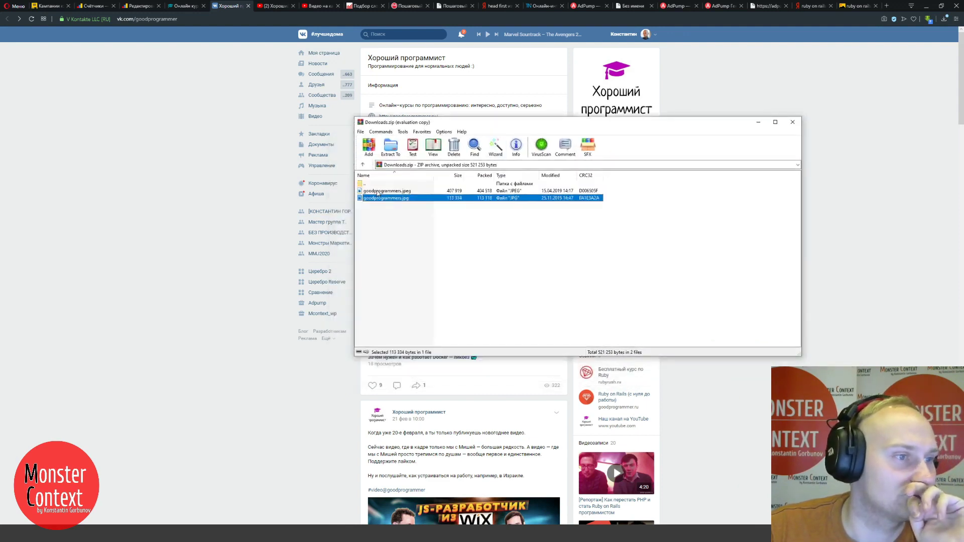
left_click(376, 192)
double_click(377, 191)
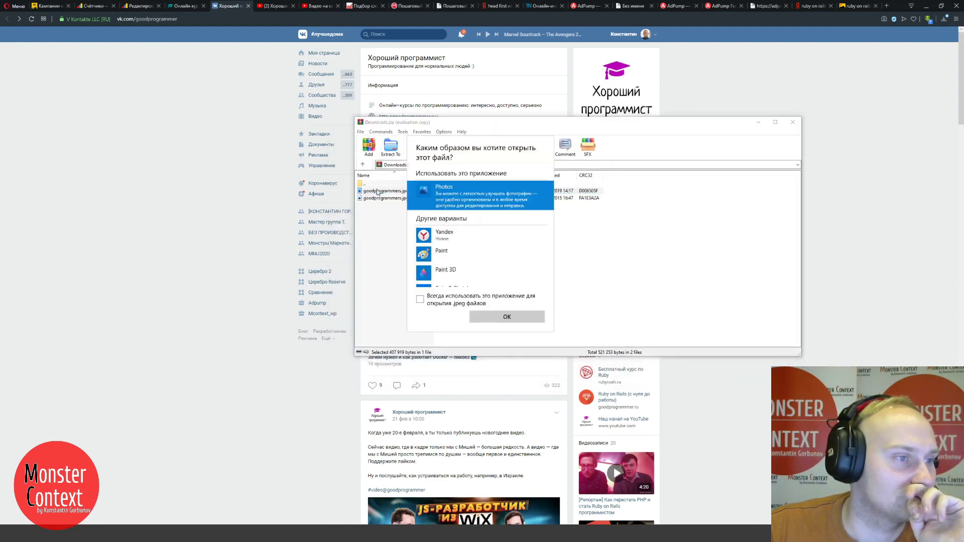
left_click(503, 315)
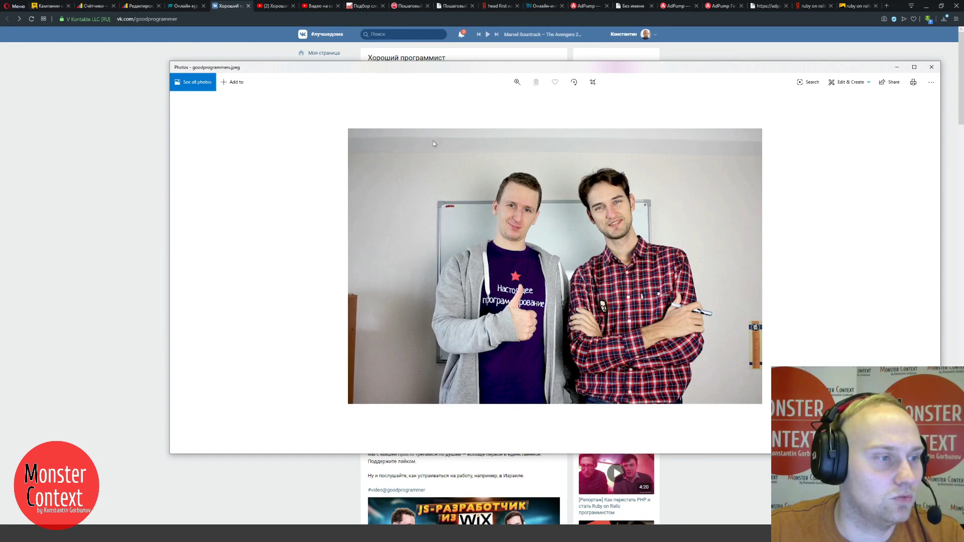
left_click(932, 66)
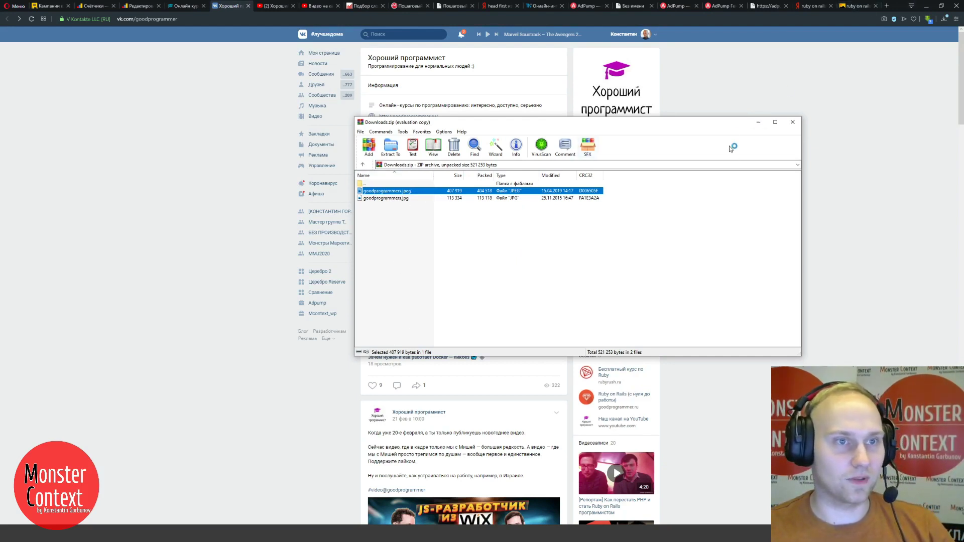
left_click_drag(723, 125, 614, 125)
left_click(805, 65)
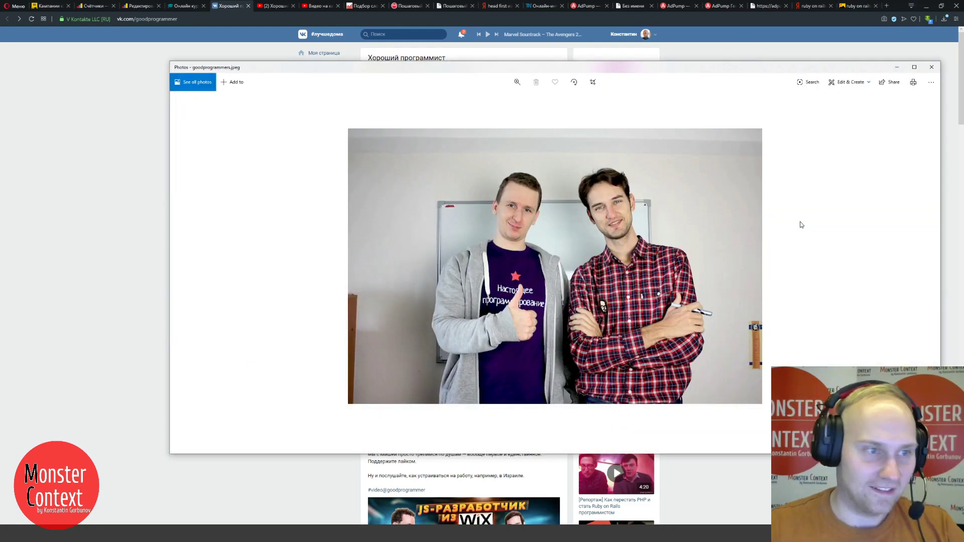
left_click_drag(545, 70, 456, 61)
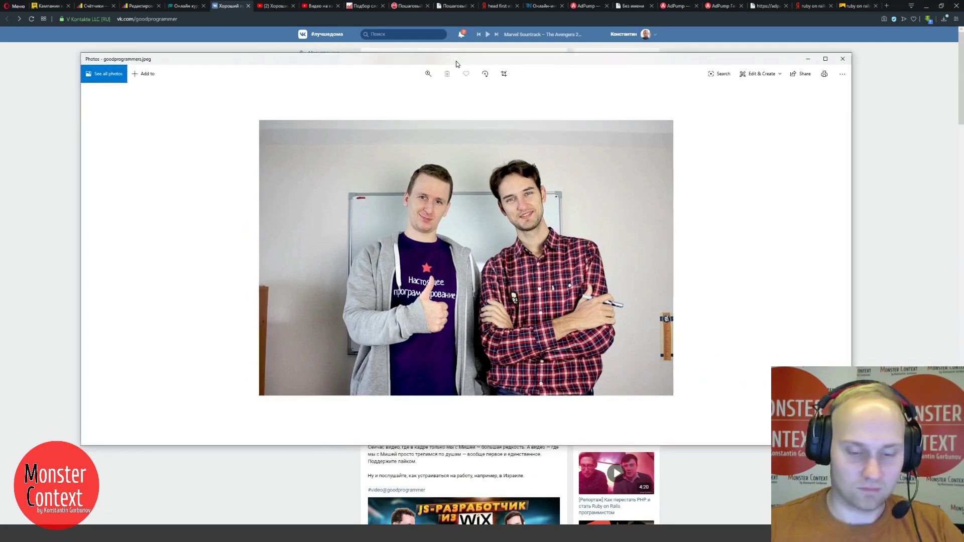
- Start Joxi and capture the part of the photo that frames the two instructors
key("super")
type("joxi")
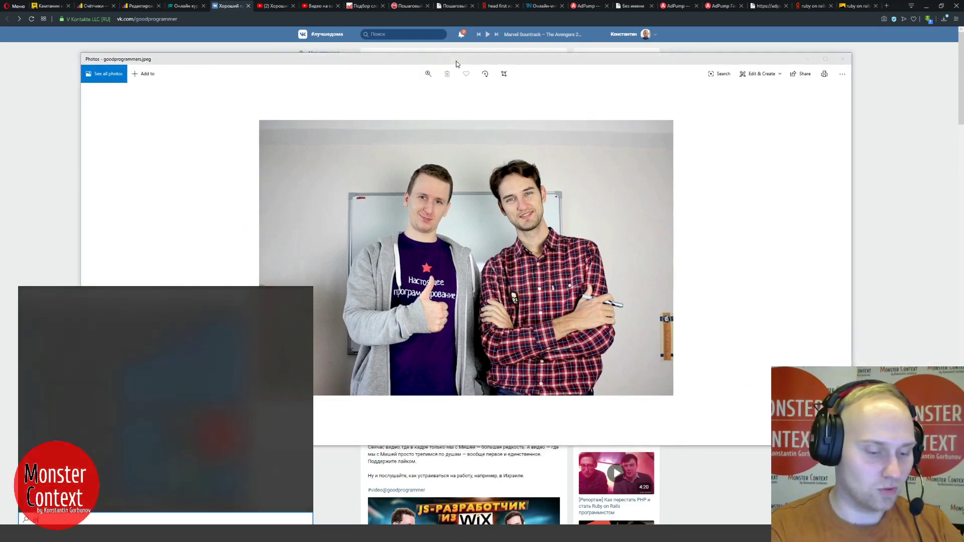
key("Return")
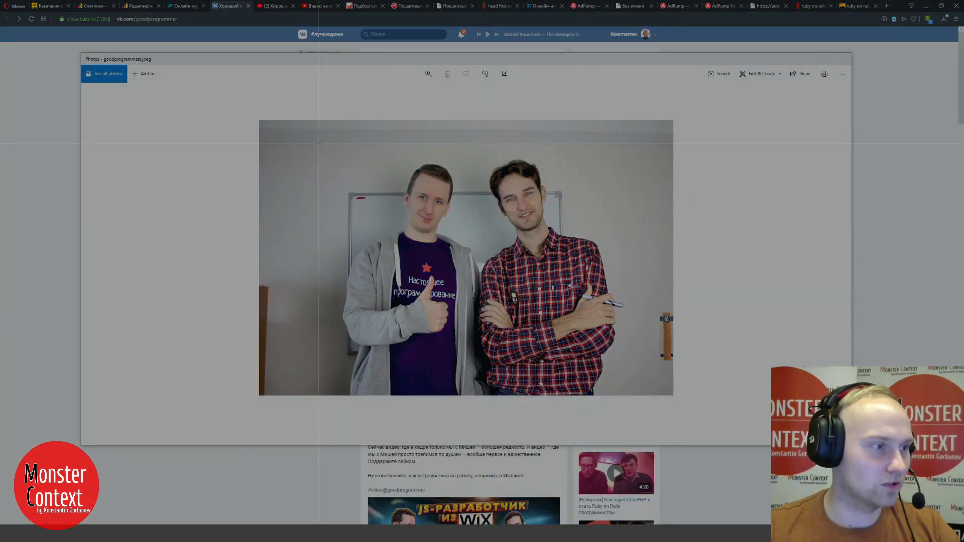
mouse_move(336, 145)
left_mouse_down()
mouse_move(583, 262)
mouse_move(632, 395)
left_mouse_up()
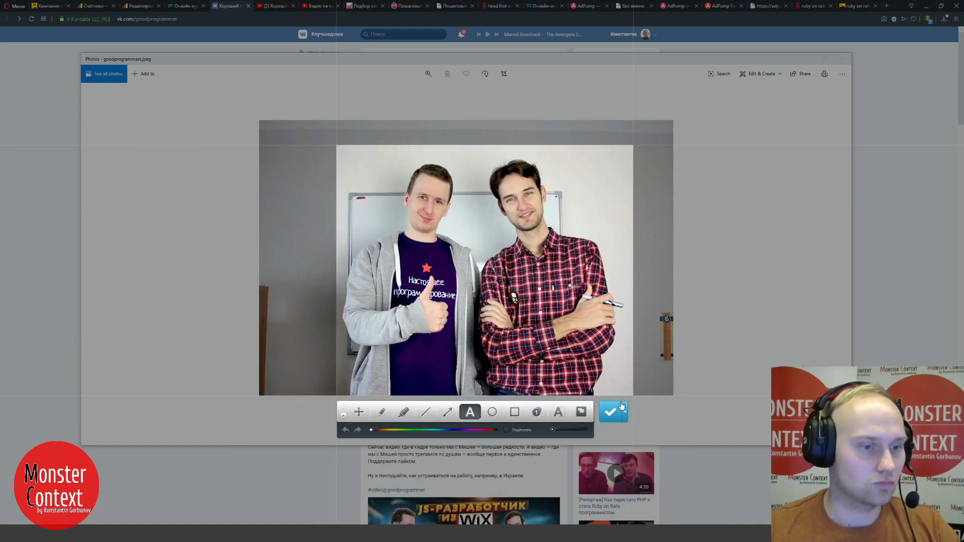
left_click(622, 406)
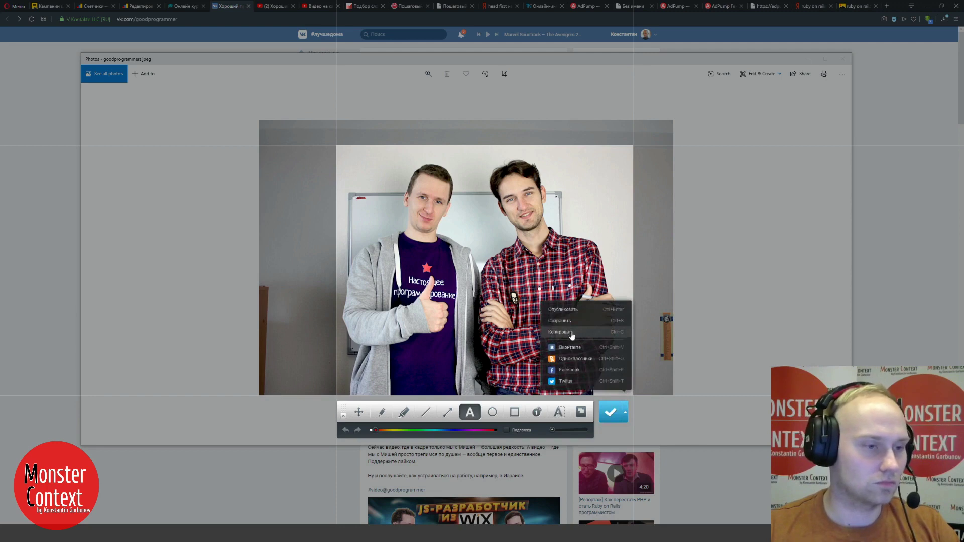
- Save the captured picture as a JPG named GPRuby in the Загрузки folder
left_click(559, 321)
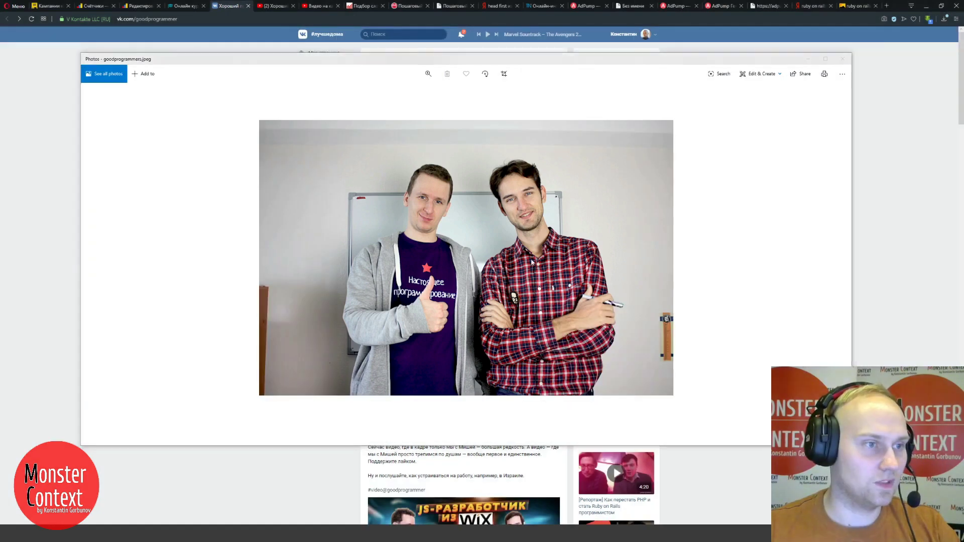
type("g")
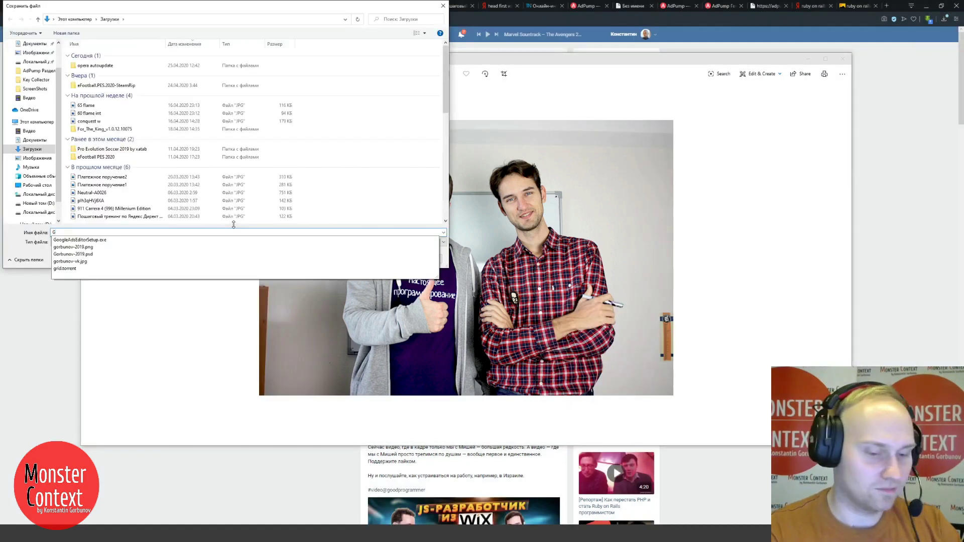
type("P")
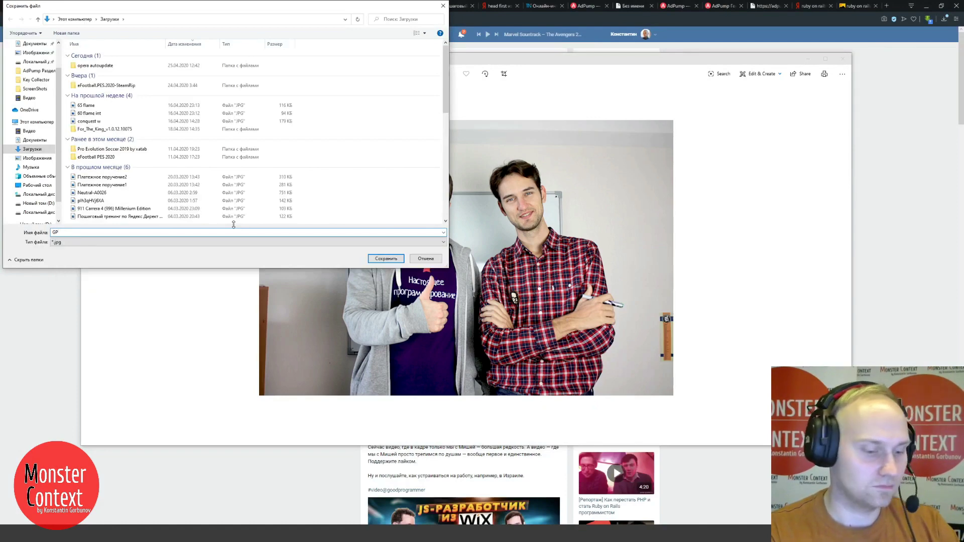
type("Ruby")
key("Return")
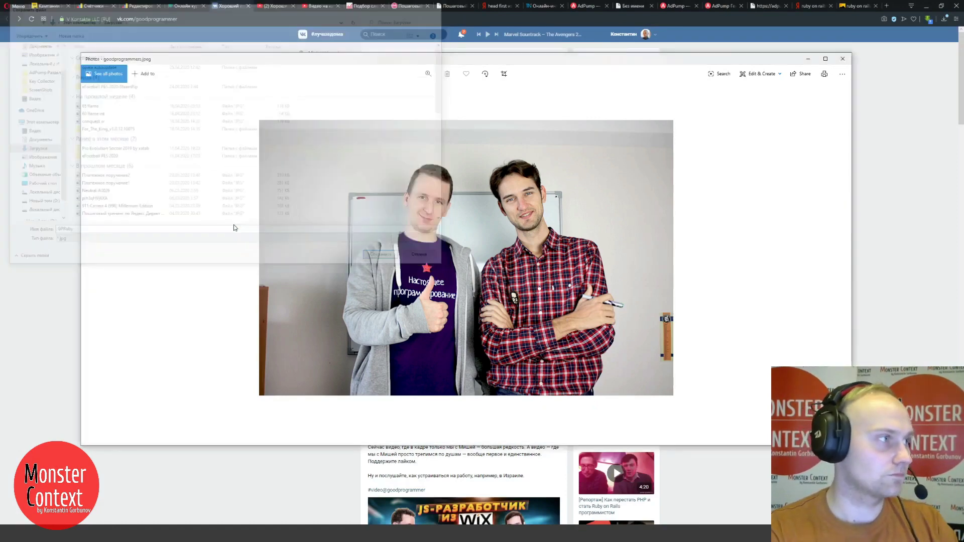
- Switch back to Direct Commander and select all ads of the "Горячие (на курс) / GP/r / ПОИСК" campaign
key("alt+Tab")
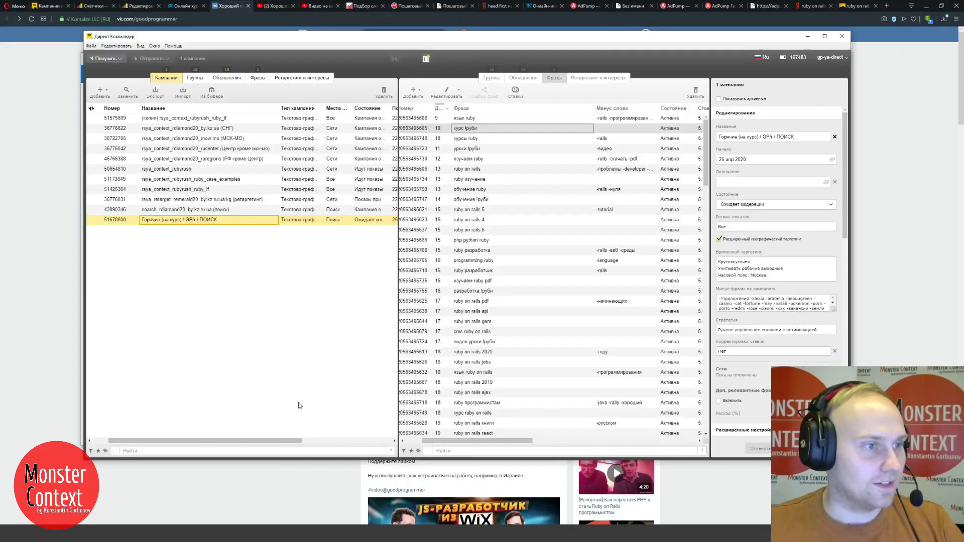
key("ctrl+a")
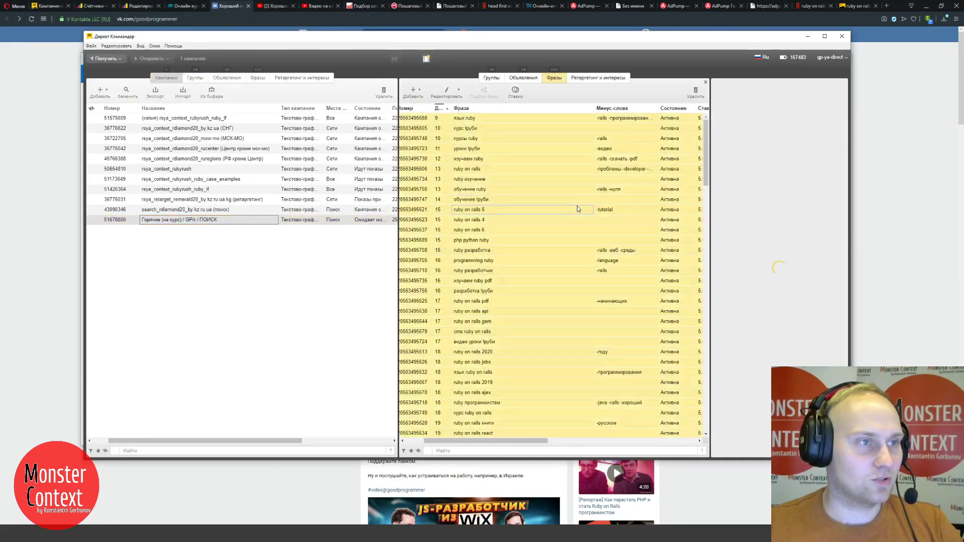
left_click(528, 81)
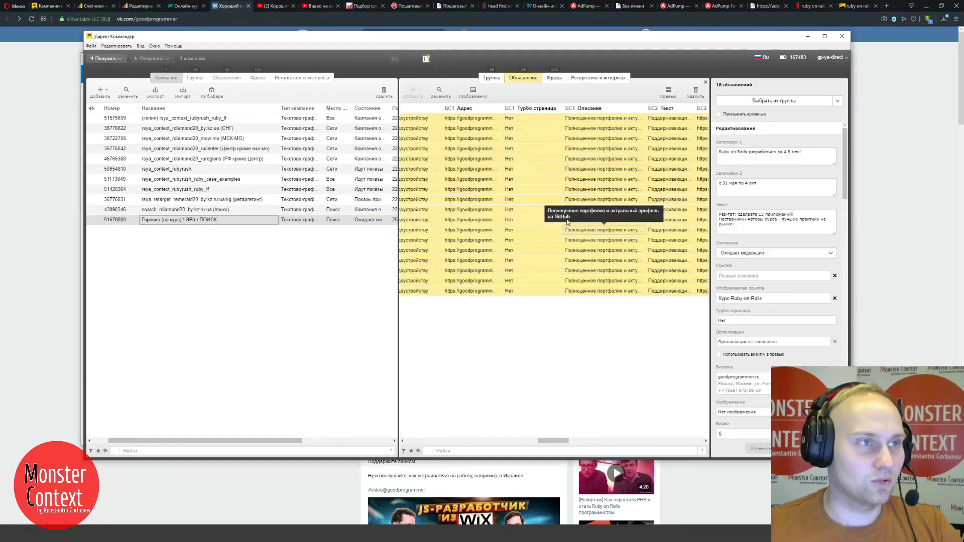
scroll(761, 279, "down", 3)
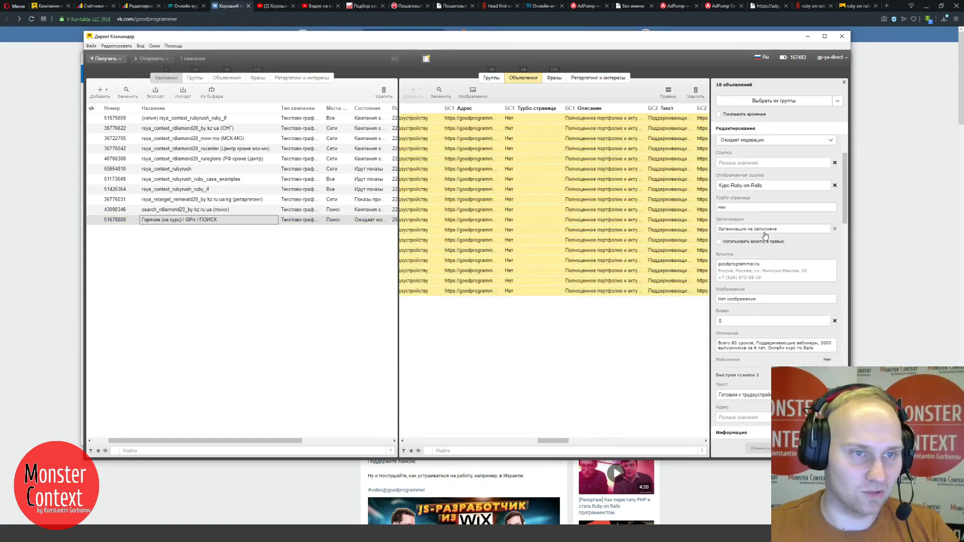
- Upload GPRuby from the Загрузки folder as the standard image for all selected ads and apply it
left_click(736, 301)
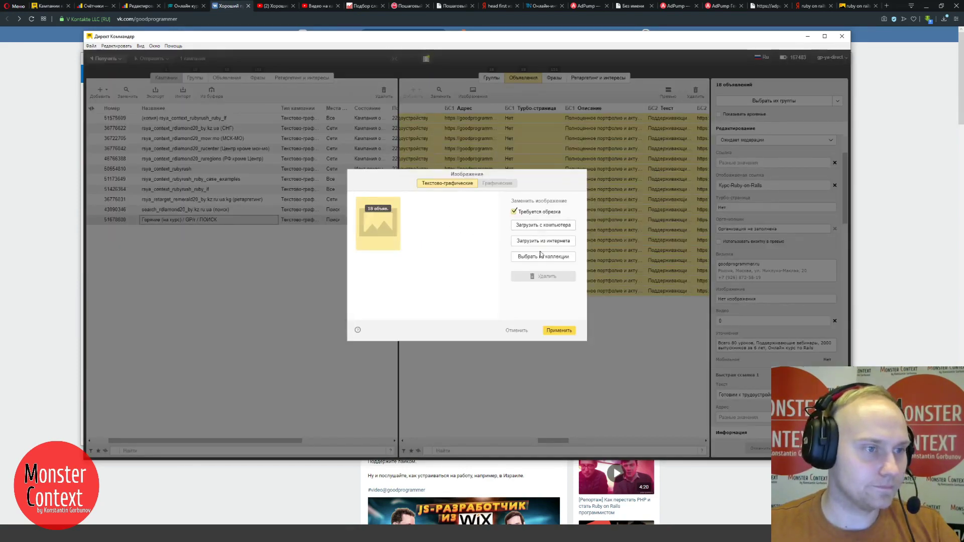
left_click(541, 225)
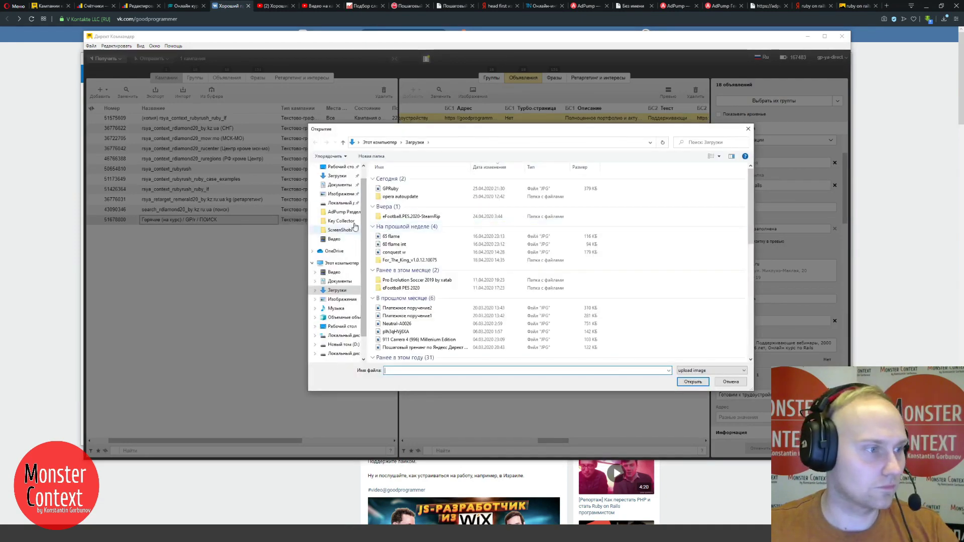
double_click(389, 190)
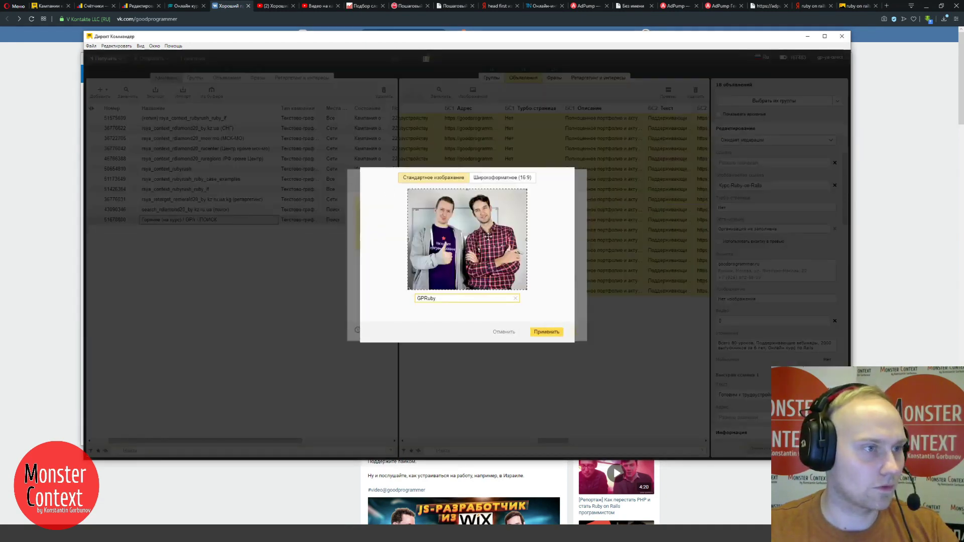
left_click(546, 333)
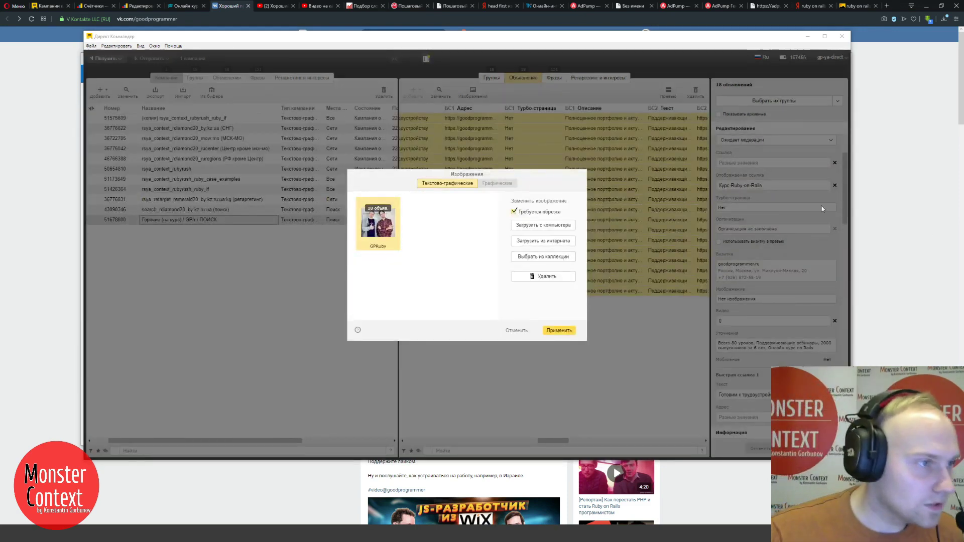
left_click(558, 330)
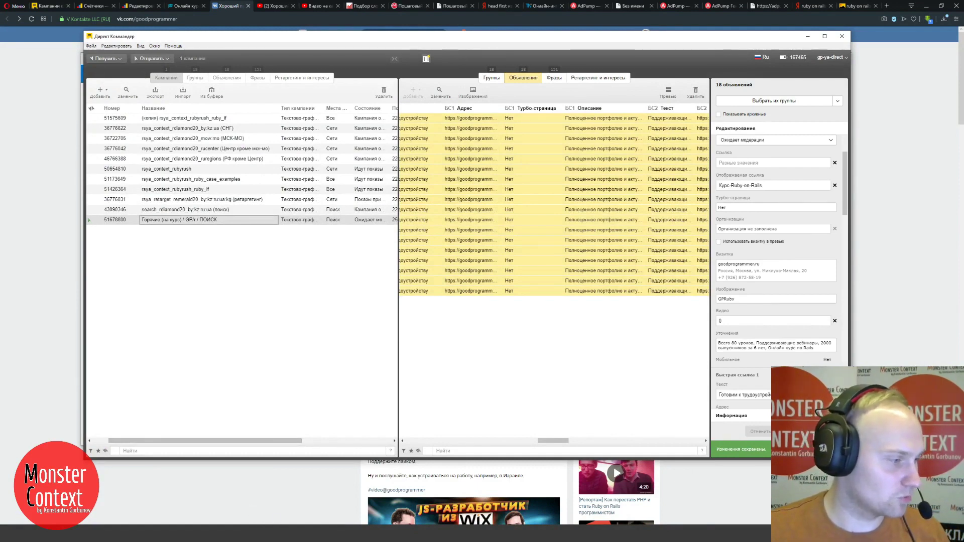
mouse_move(42, 533)
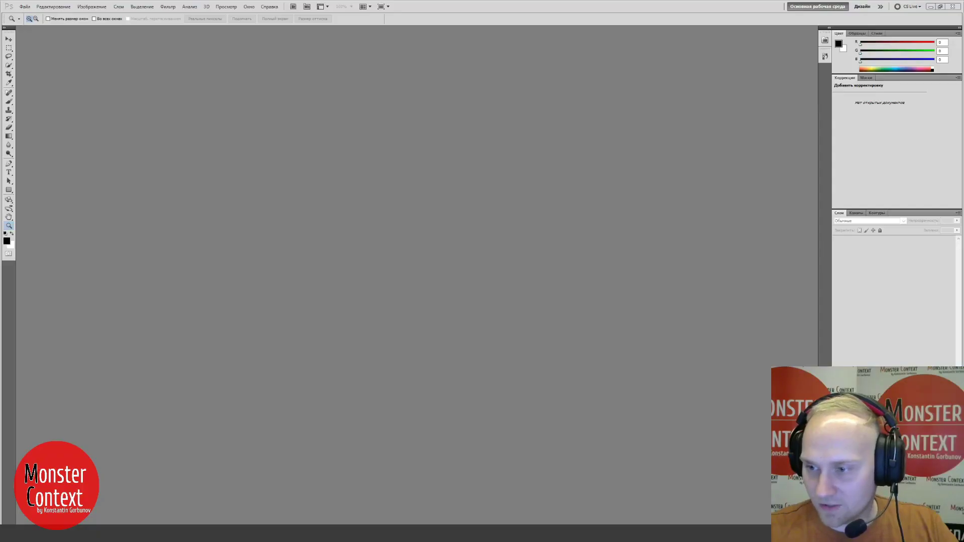
left_click(20, 7)
mouse_move(146, 59)
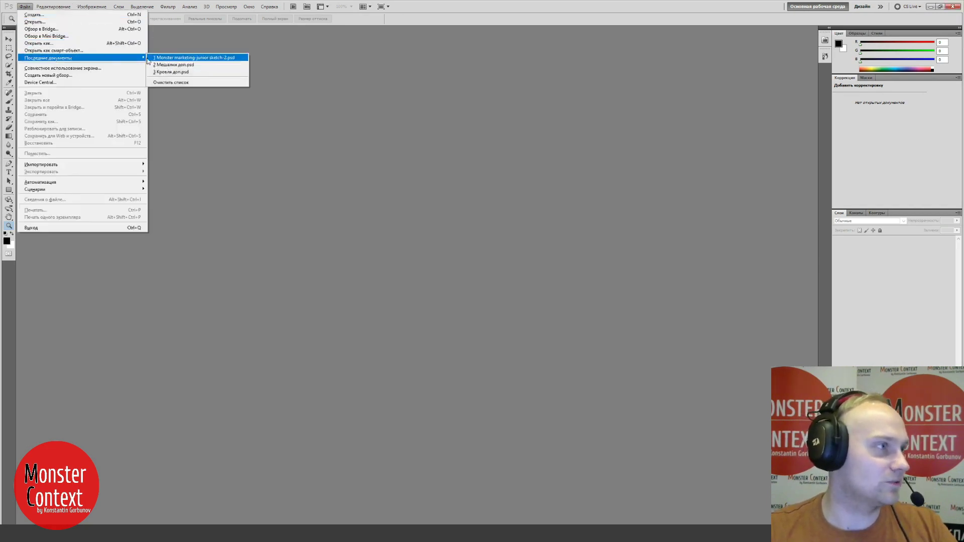
left_click(46, 22)
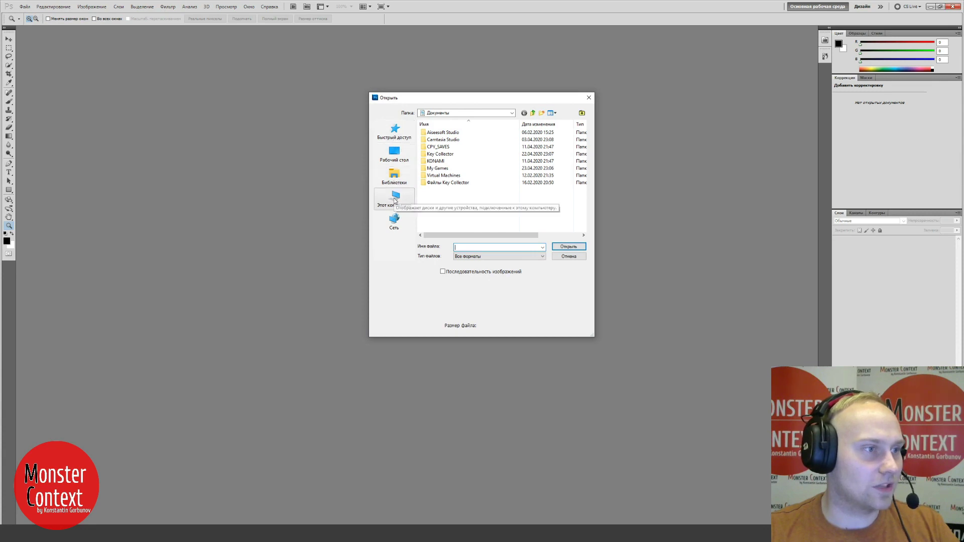
left_click(564, 258)
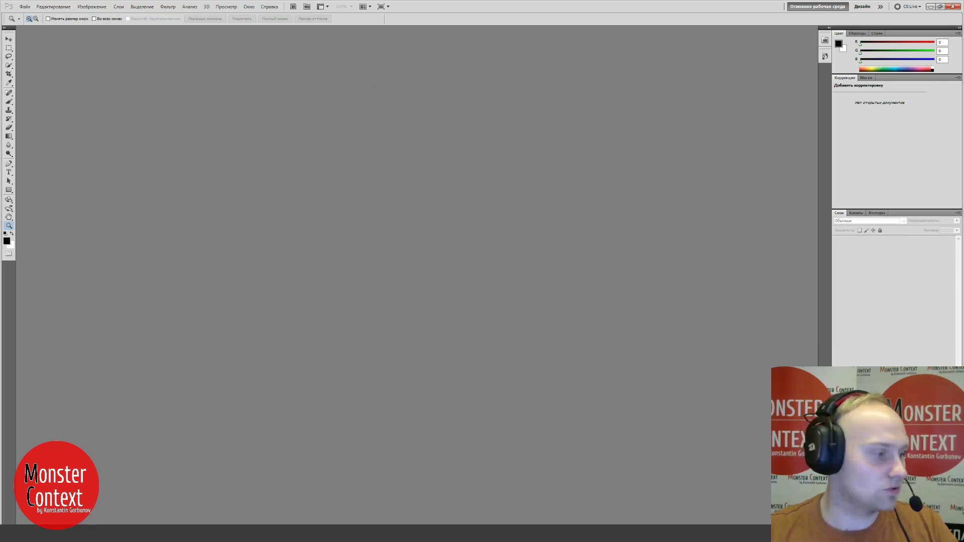
- Open GPRuby.jpg in Photoshop and activate the Type tool
key("alt+Tab")
left_click_drag(315, 215, 200, 180)
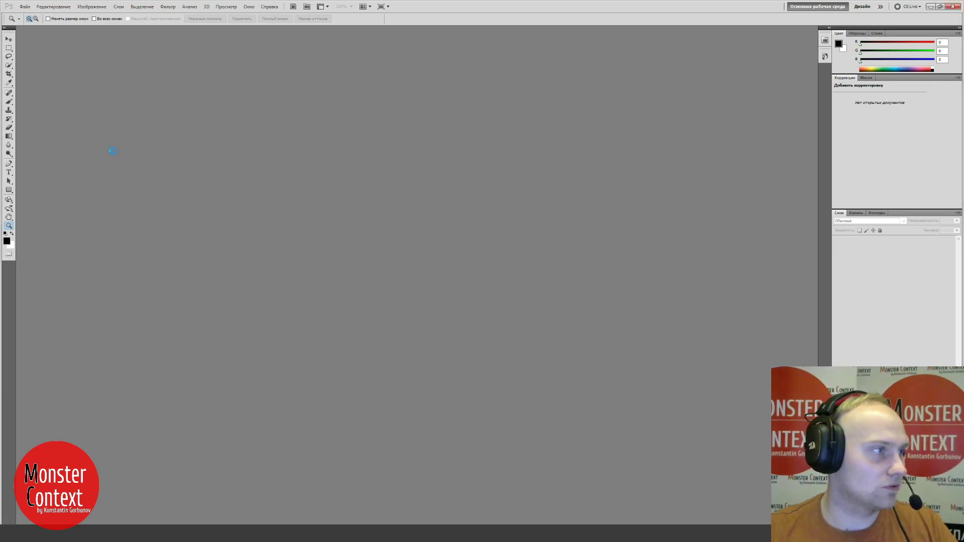
left_click(513, 227)
key("z")
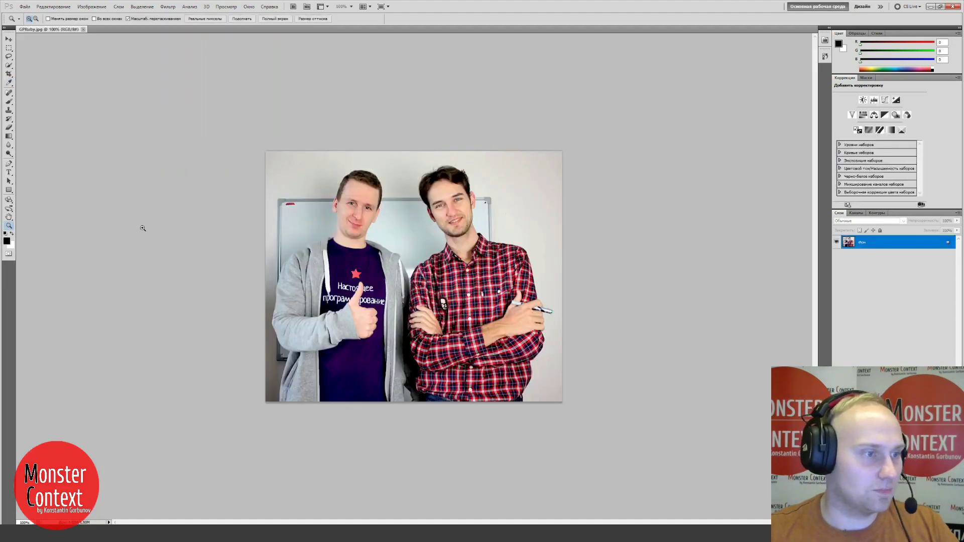
left_click(9, 172)
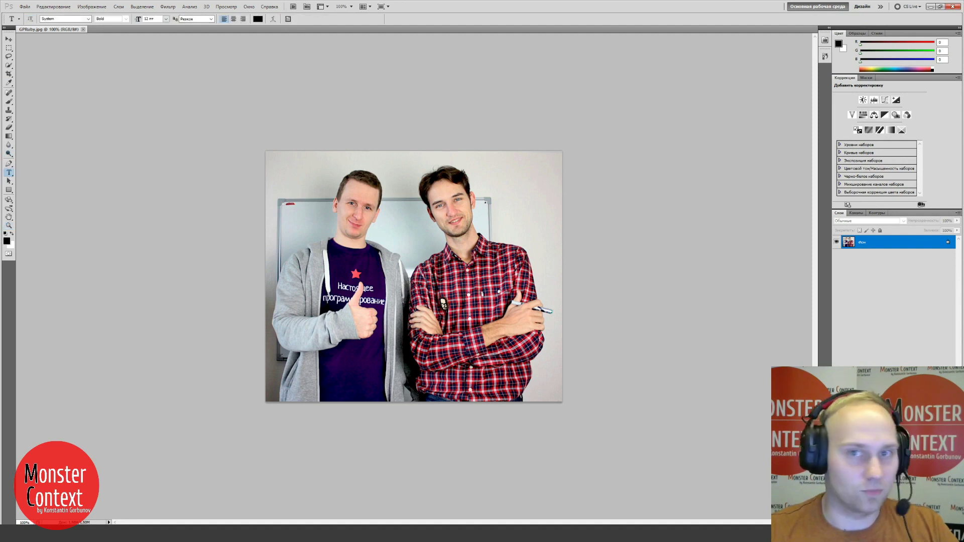
- Bring the Yandex Mail browser window into view and examine the image and headline design of the ads beside the inbox
key("alt+Tab")
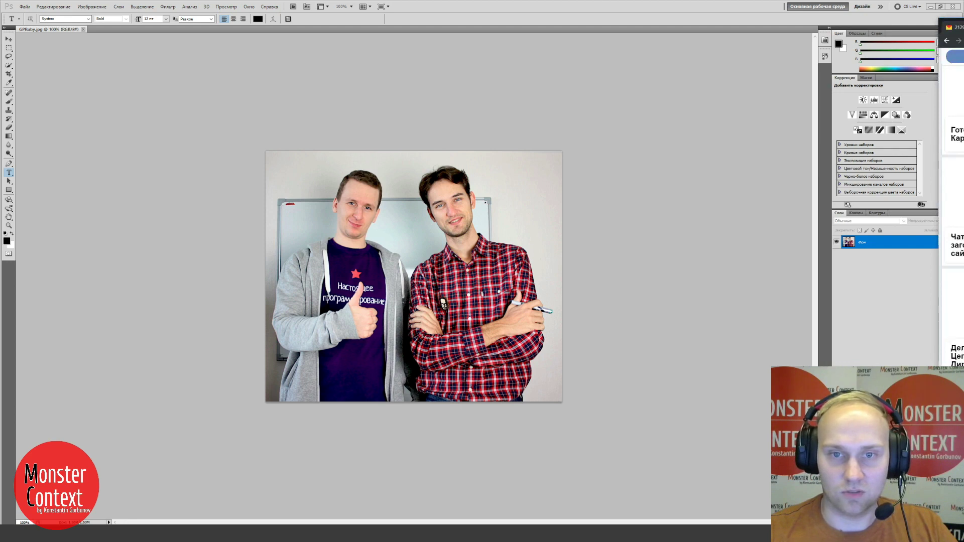
left_click_drag(953, 22, 852, 48)
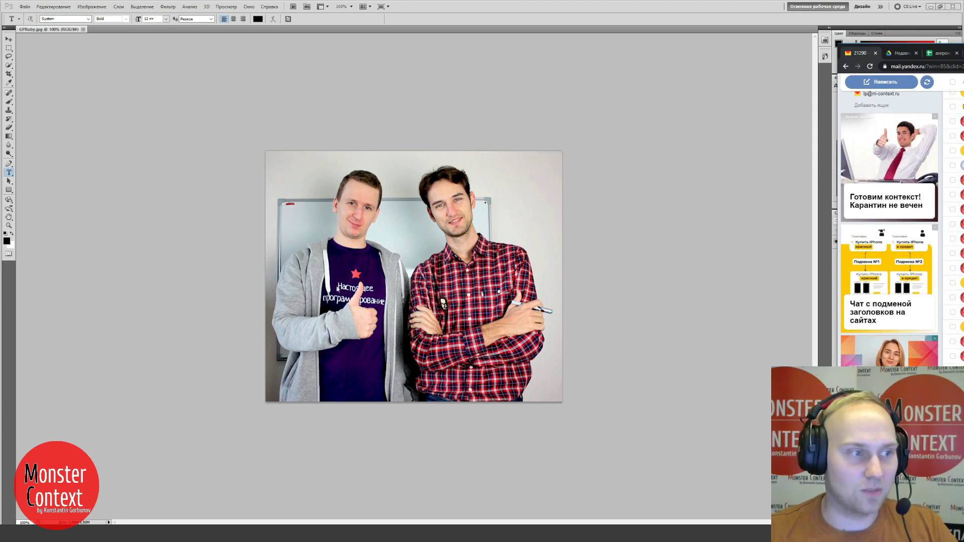
scroll(900, 223, "down", 1)
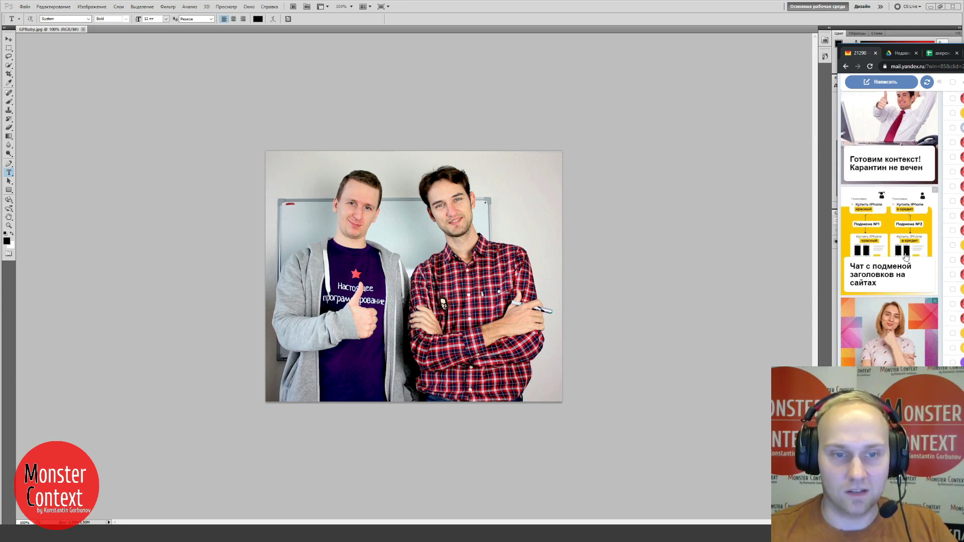
scroll(905, 256, "down", 1)
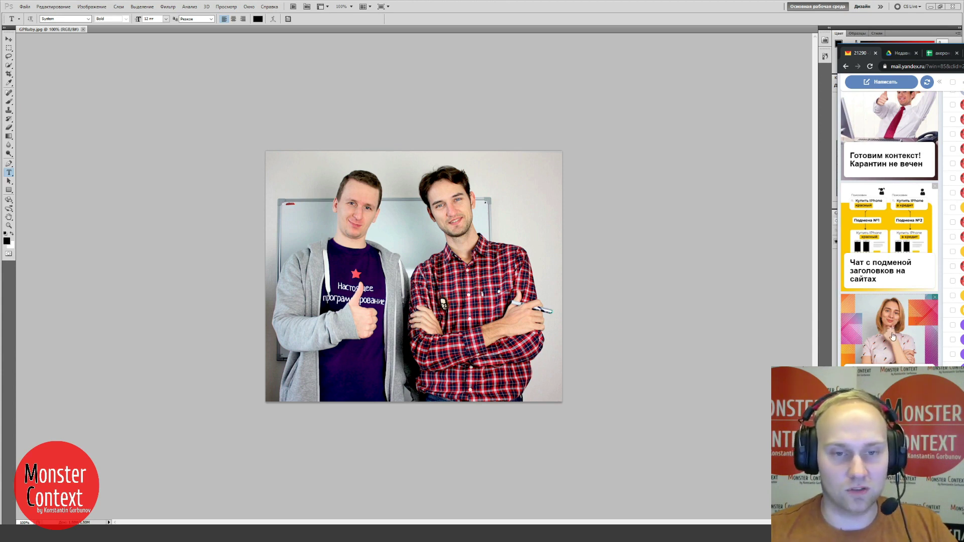
scroll(892, 337, "up", 3)
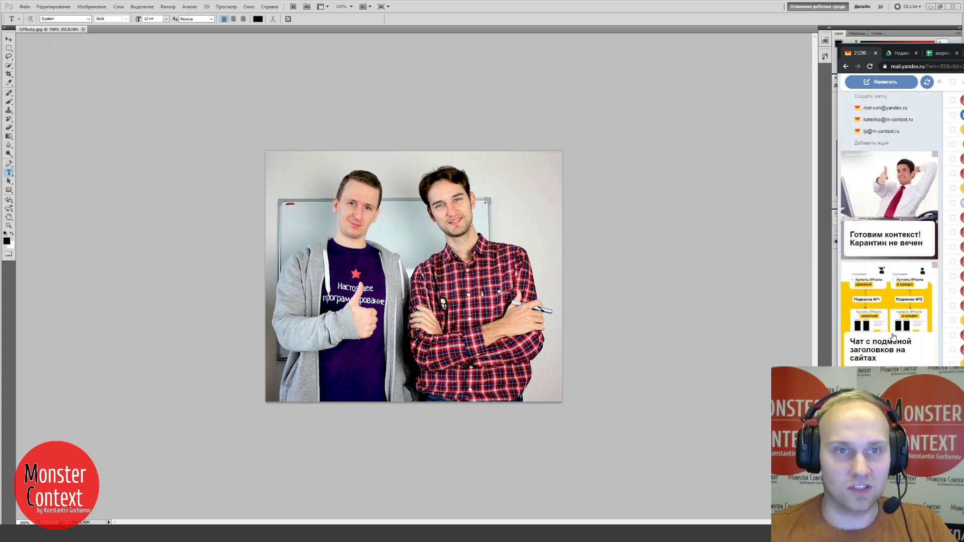
scroll(892, 338, "down", 4)
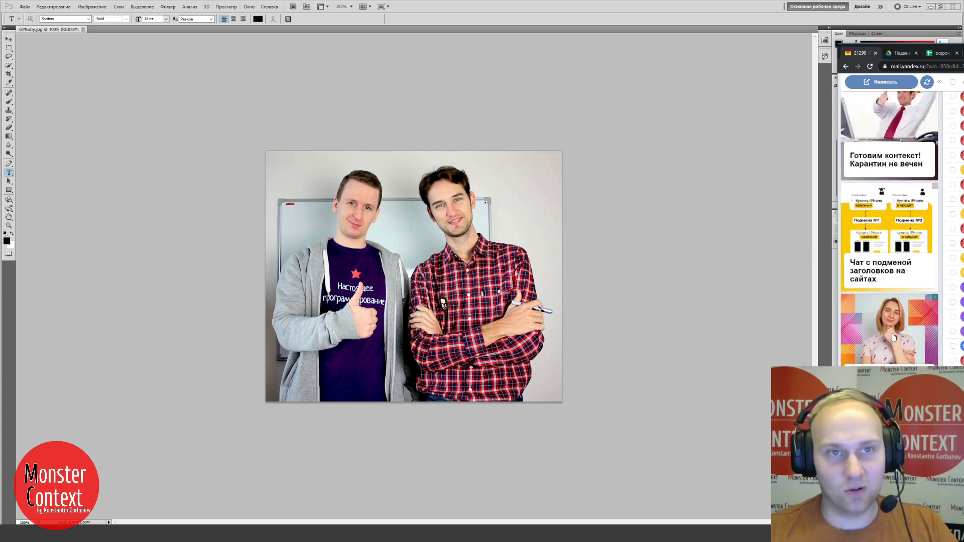
left_click_drag(959, 48, 963, 51)
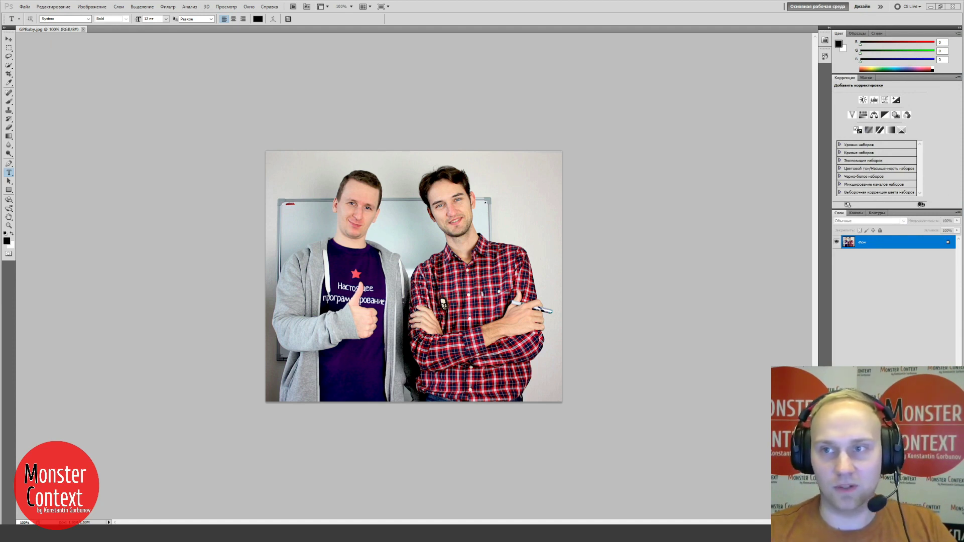
left_click_drag(963, 34, 934, 40)
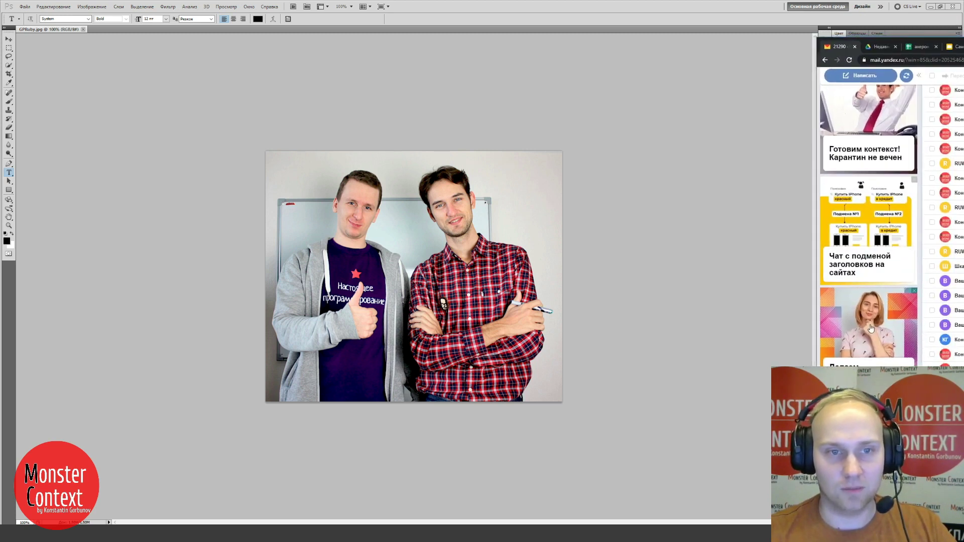
scroll(858, 309, "up", 2)
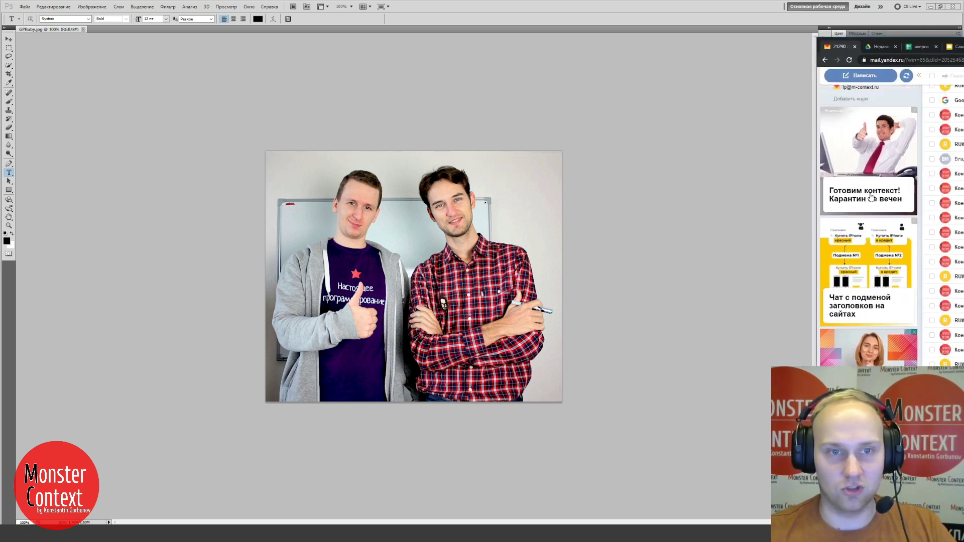
scroll(915, 248, "down", 1)
left_click_drag(934, 41, 963, 33)
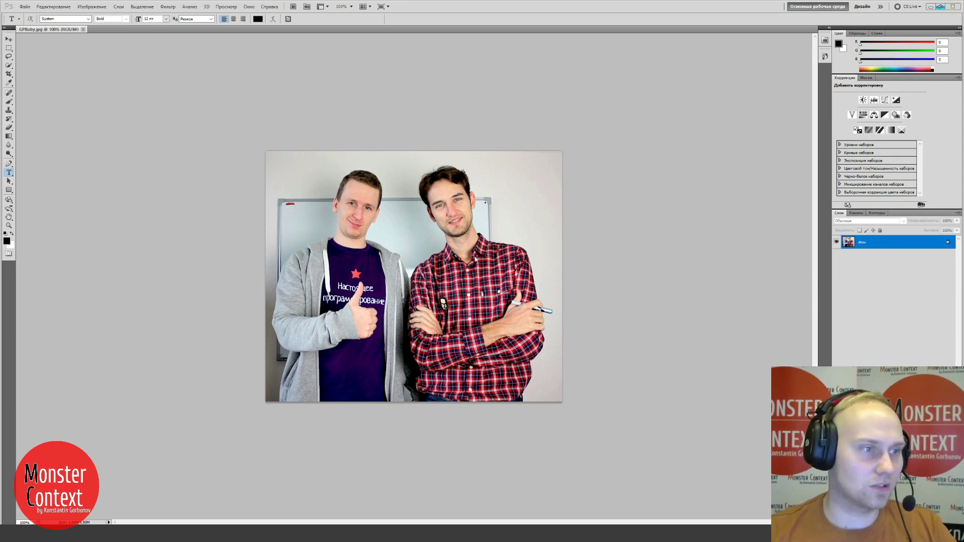
left_click(9, 189)
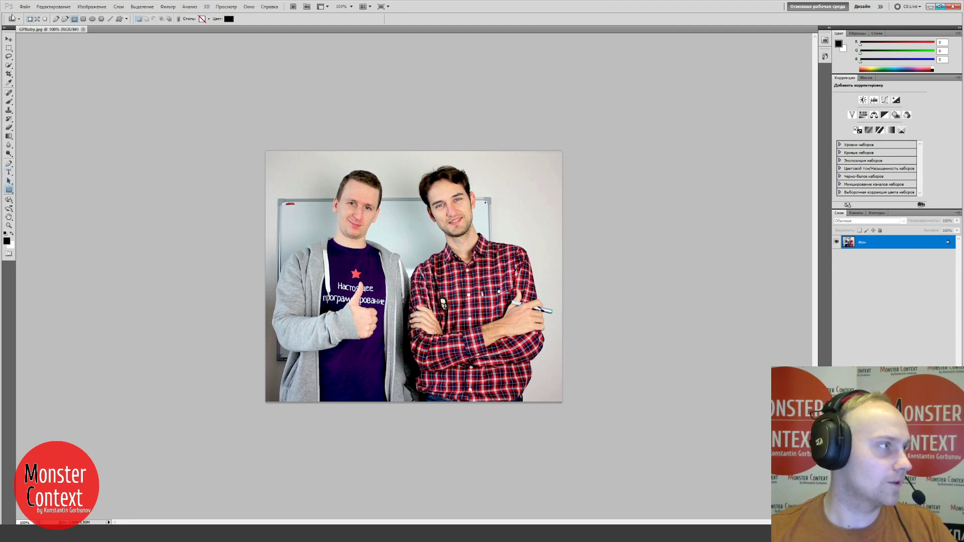
left_click(8, 49)
right_click(9, 49)
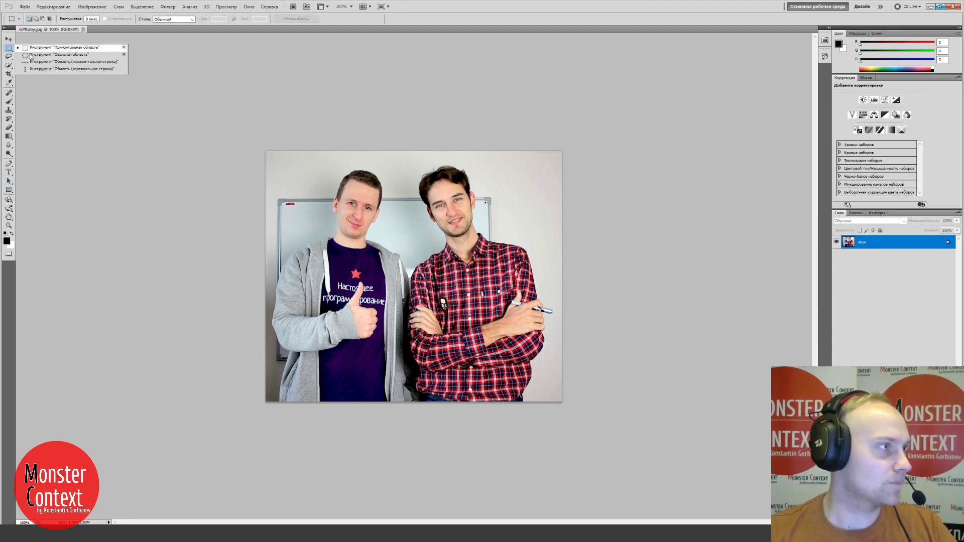
left_click(9, 57)
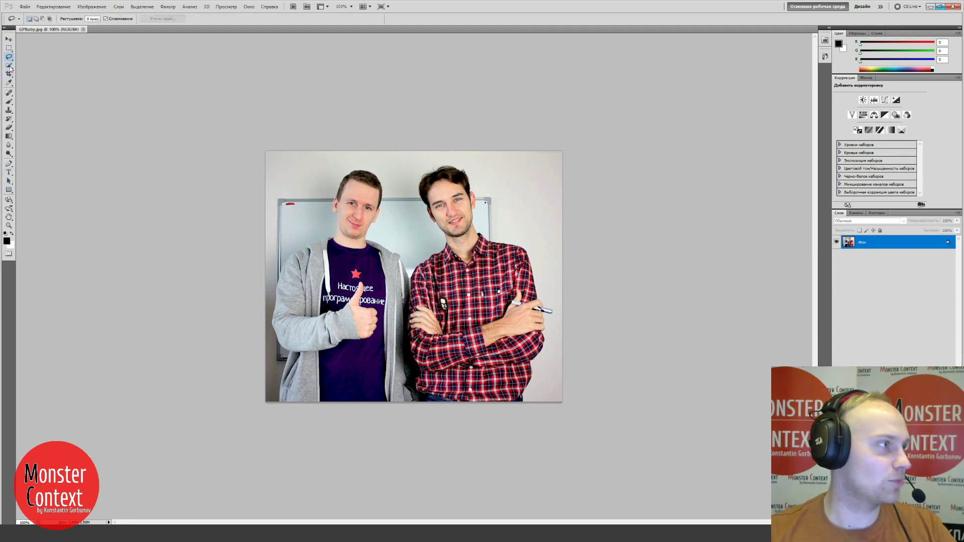
left_click(9, 67)
left_click(9, 57)
- Select the man in the grey hoodie with the Quick Selection tool, leaving out the whiteboard behind him
left_click(9, 67)
right_click(9, 68)
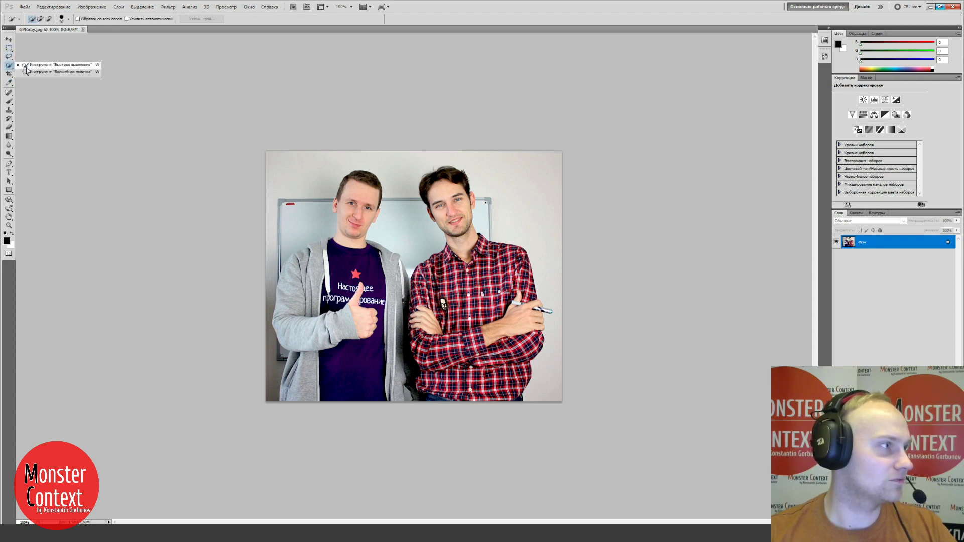
left_click(25, 65)
mouse_move(335, 272)
left_mouse_down()
mouse_move(309, 291)
mouse_move(303, 268)
mouse_move(321, 232)
mouse_move(348, 223)
mouse_move(391, 262)
mouse_move(401, 288)
mouse_move(395, 359)
mouse_move(370, 359)
mouse_move(370, 323)
mouse_move(319, 327)
mouse_move(346, 296)
mouse_move(348, 277)
left_mouse_up()
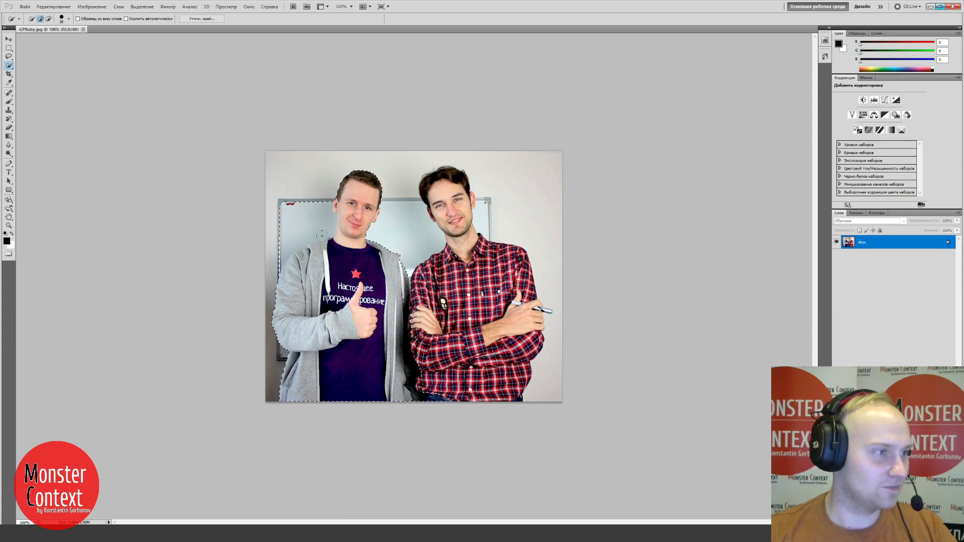
key("alt")
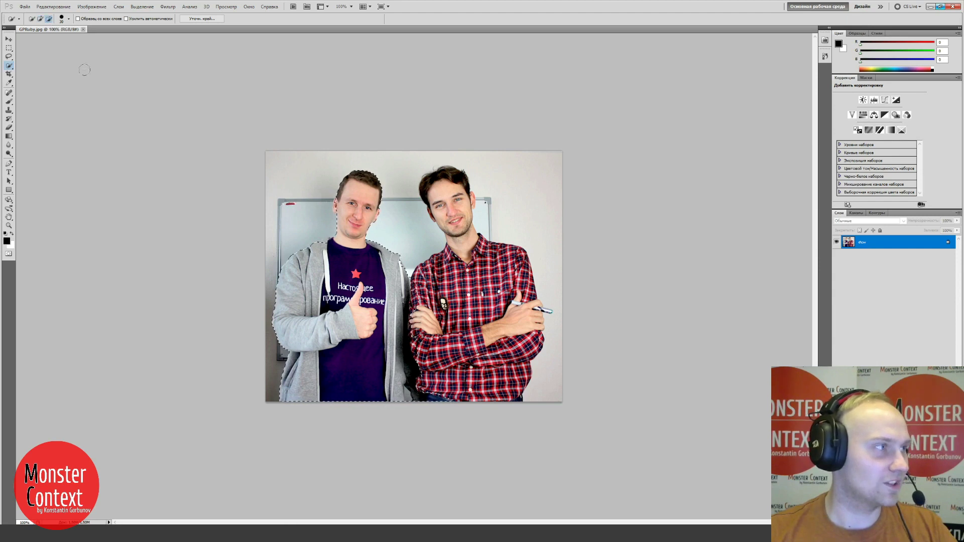
left_click(41, 19)
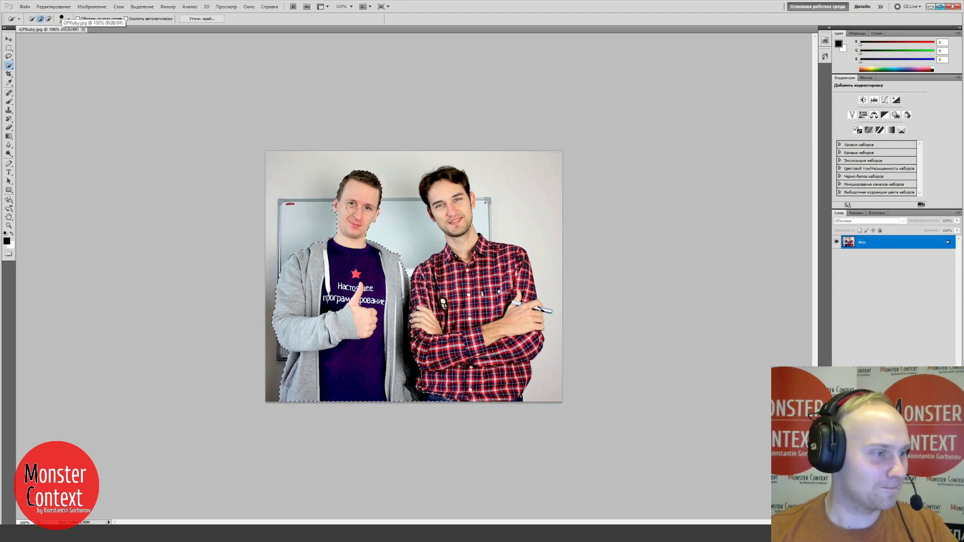
- Cut the selected man onto a new layer and move him back over the white gap at his original position
key("ctrl+x")
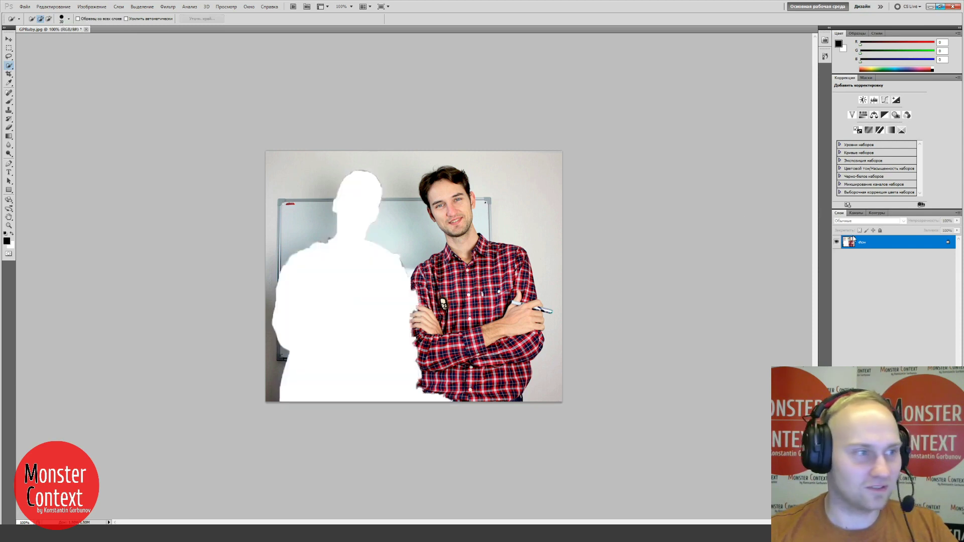
key("ctrl+v")
key("ctrl+t")
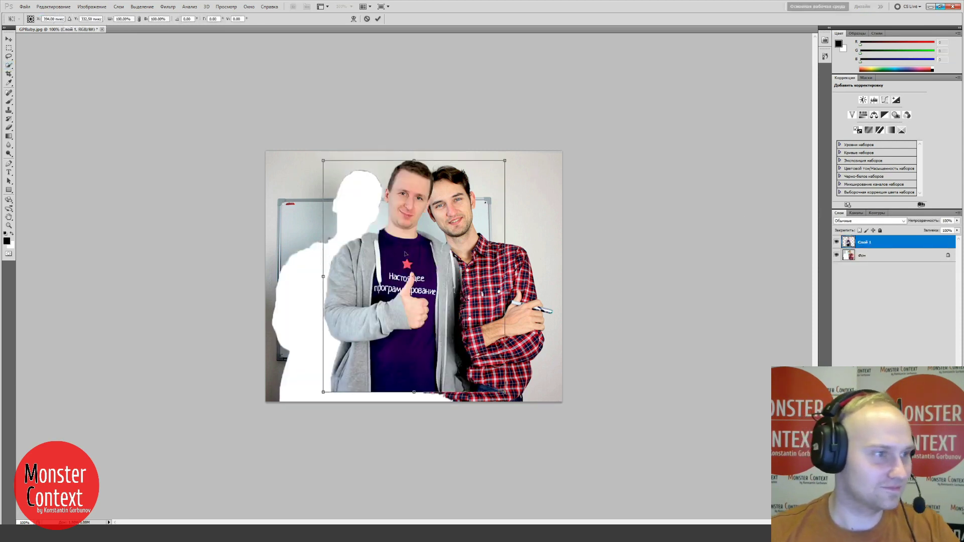
left_click_drag(404, 253, 353, 263)
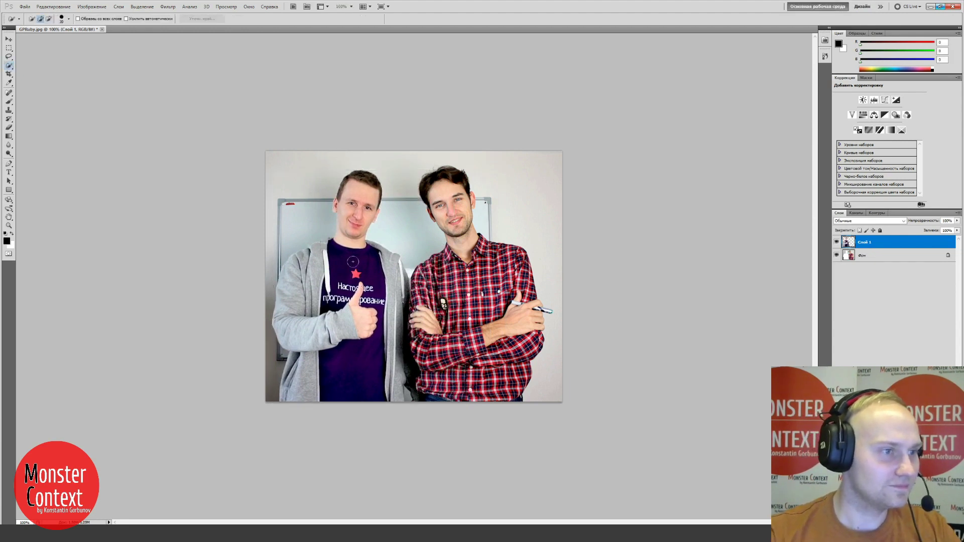
key("Return")
key("w")
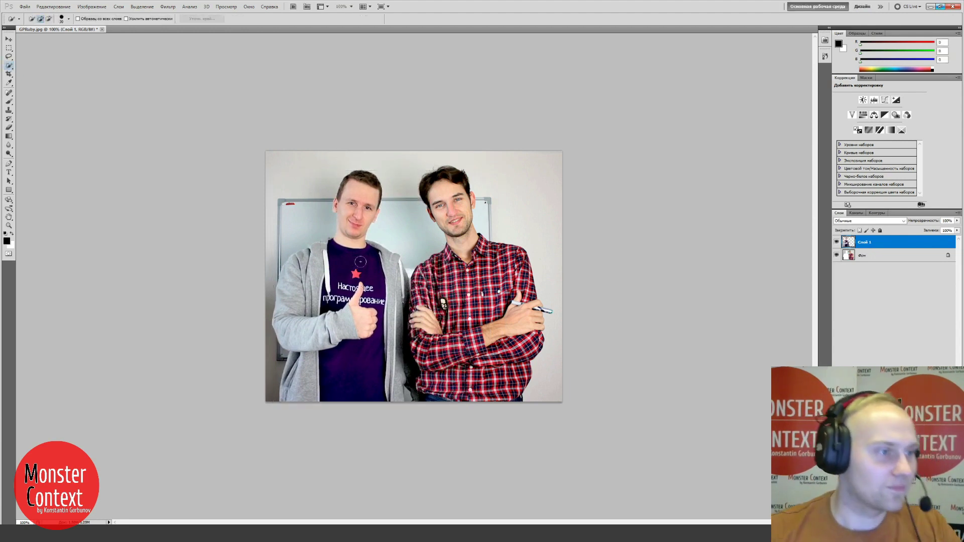
left_click(446, 185)
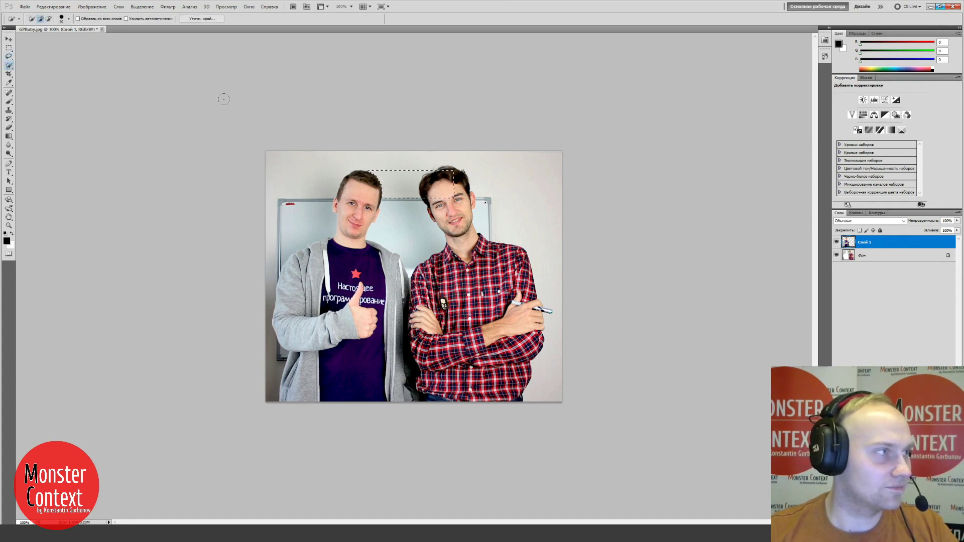
left_click(48, 19)
mouse_move(372, 173)
left_mouse_down()
mouse_move(396, 178)
mouse_move(431, 166)
left_mouse_up()
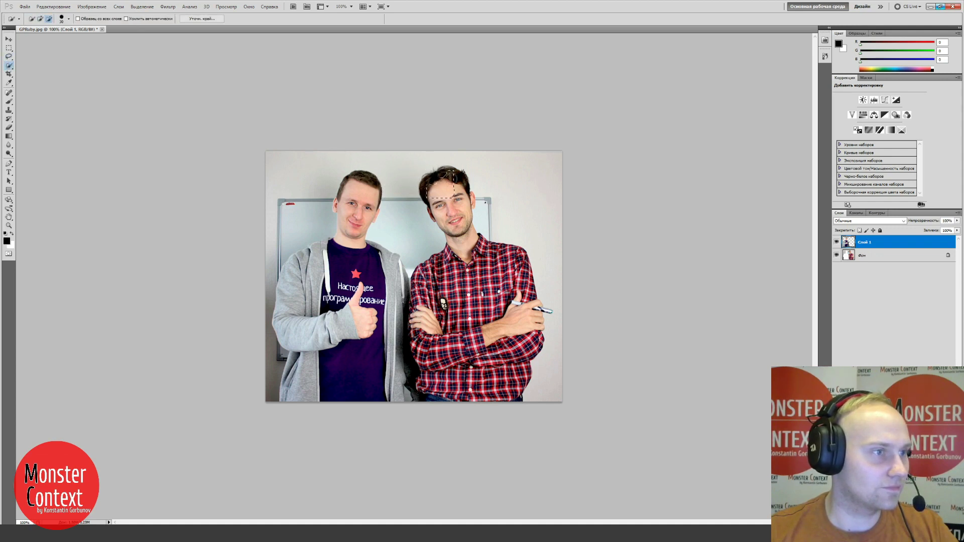
key("ctrl+d")
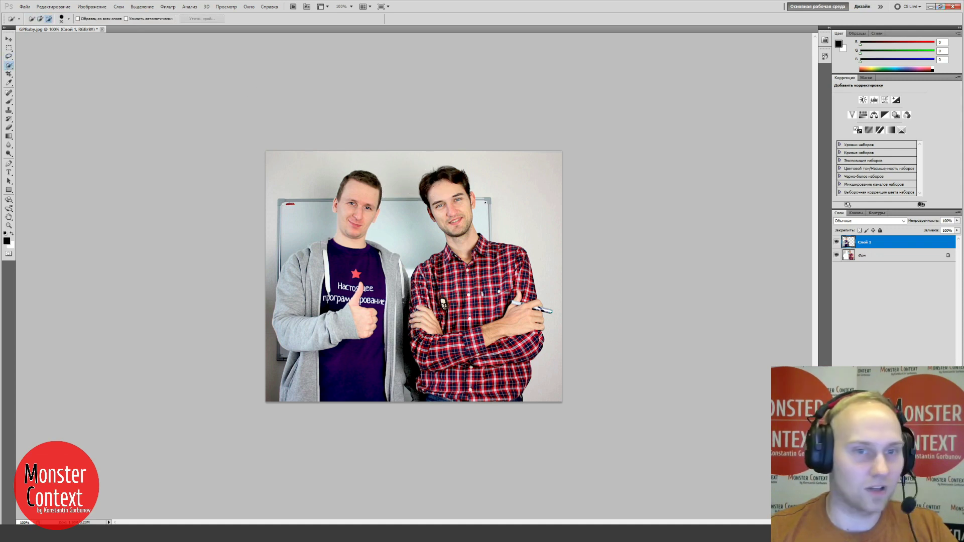
- Select the man in the plaid shirt on the background layer with the Quick Selection tool
key("alt+bracketleft")
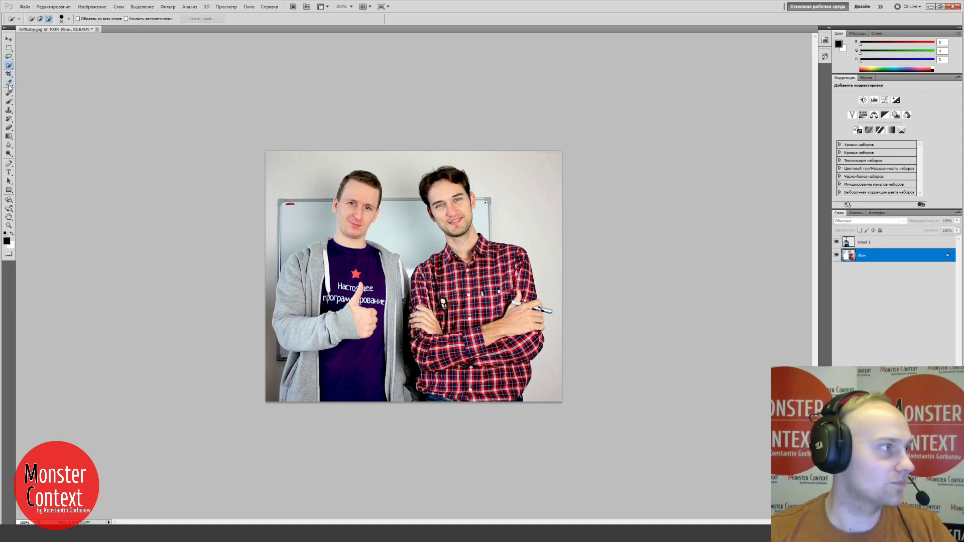
left_click(40, 18)
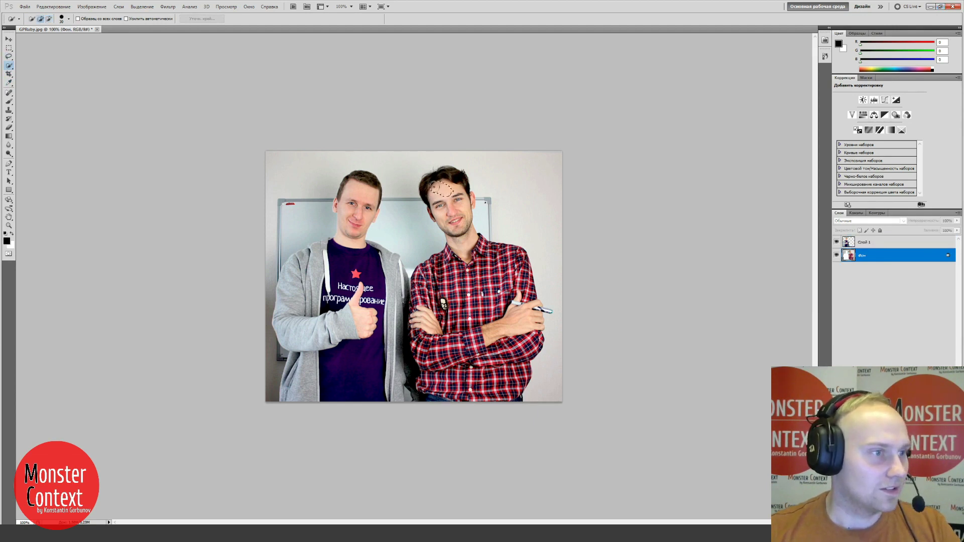
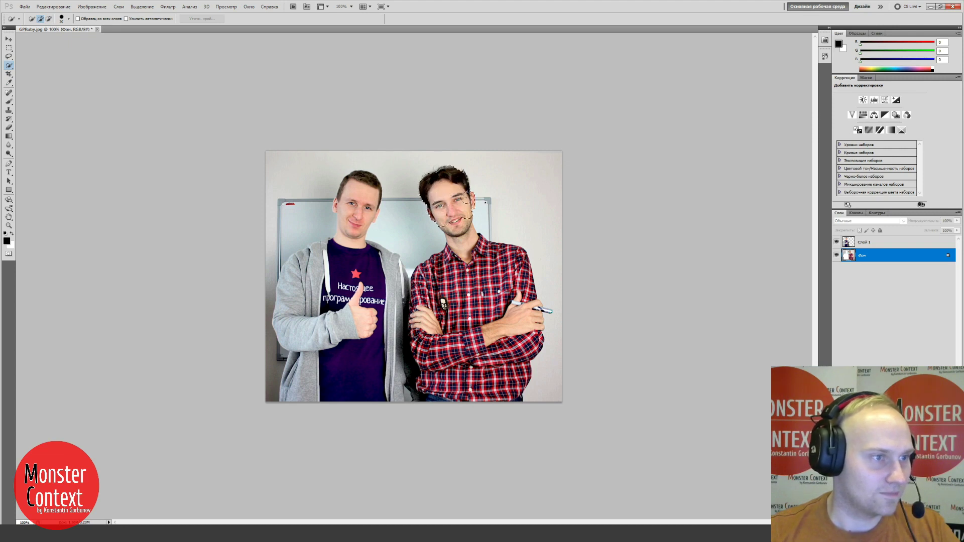
mouse_move(463, 236)
left_mouse_down()
mouse_move(455, 262)
mouse_move(427, 282)
mouse_move(472, 255)
mouse_move(502, 277)
mouse_move(527, 321)
mouse_move(424, 321)
mouse_move(432, 382)
mouse_move(519, 361)
left_mouse_up()
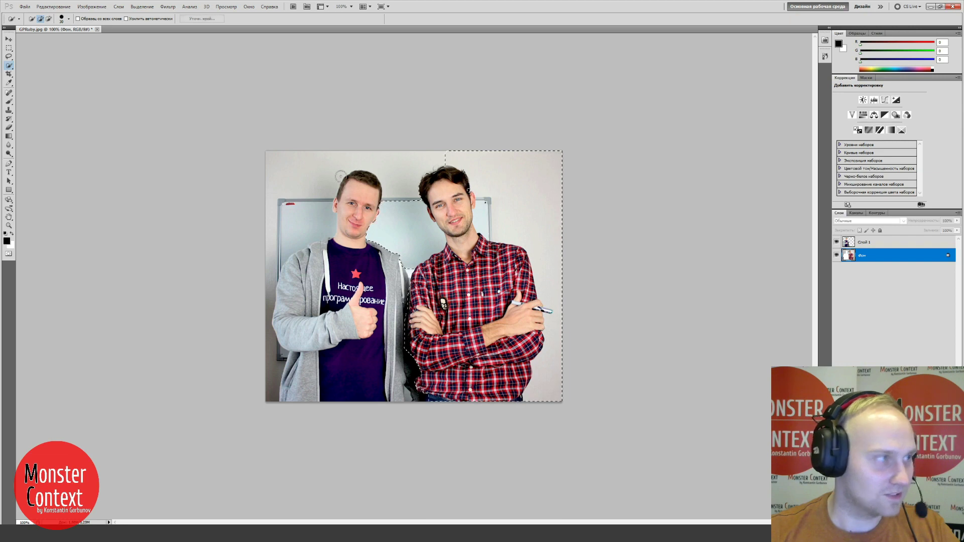
- Subtract the whiteboard and the wall around the man in the plaid shirt from the selection
left_click(49, 18)
mouse_move(381, 209)
left_mouse_down()
mouse_move(391, 221)
mouse_move(370, 238)
mouse_move(422, 236)
left_mouse_up()
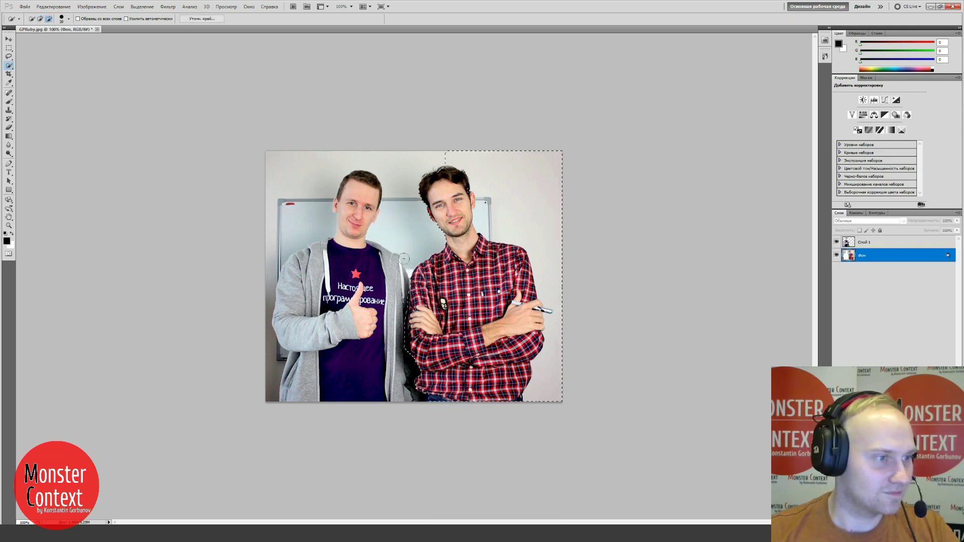
mouse_move(446, 153)
left_mouse_down()
mouse_move(531, 161)
mouse_move(545, 208)
left_mouse_up()
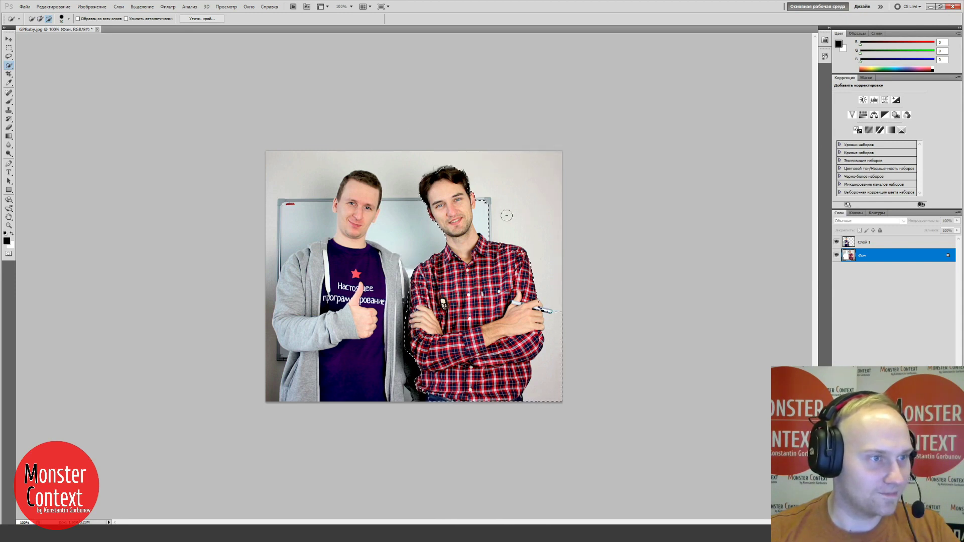
left_click(486, 211)
left_click_drag(552, 267, 554, 371)
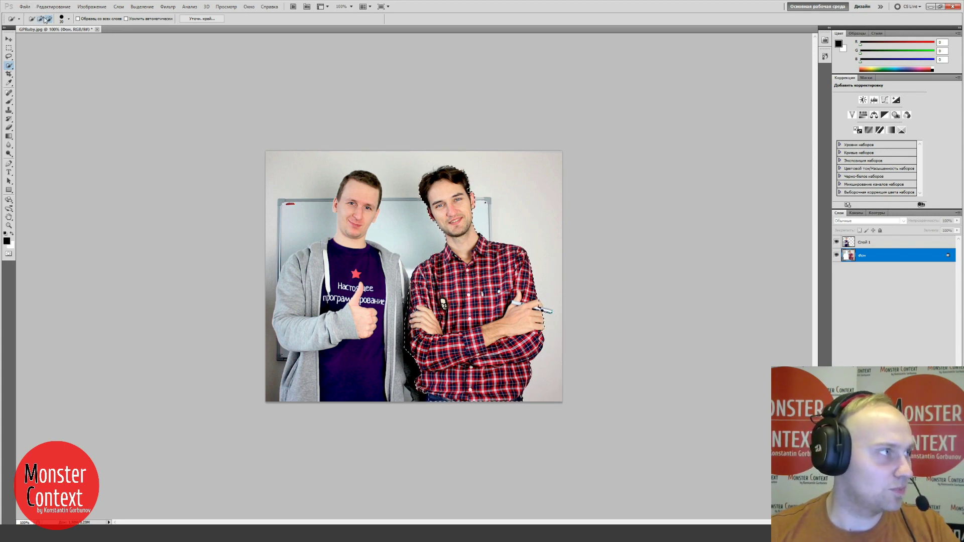
- Add the marker tip in the man's hand to the selection using a smaller Quick Selection brush
key("z")
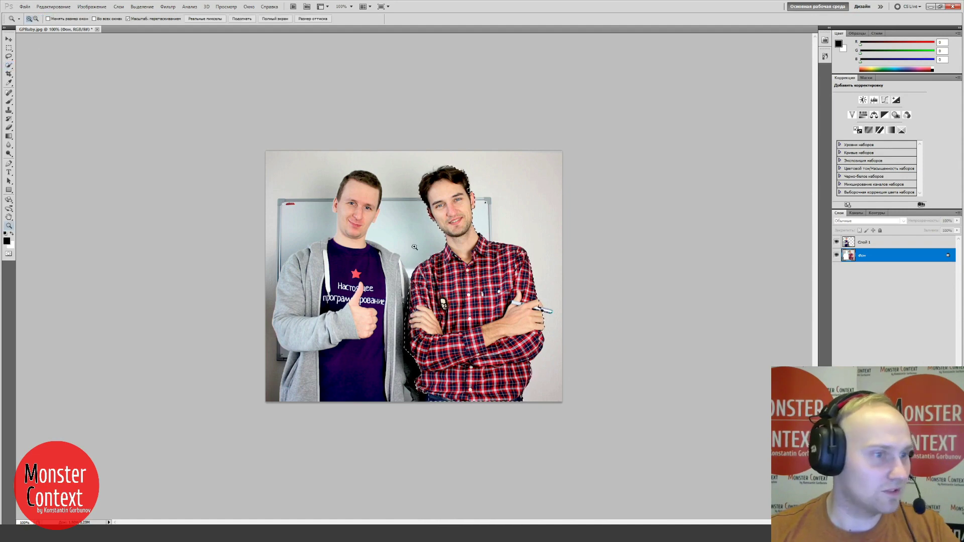
left_click_drag(544, 318, 751, 362)
left_click(752, 362)
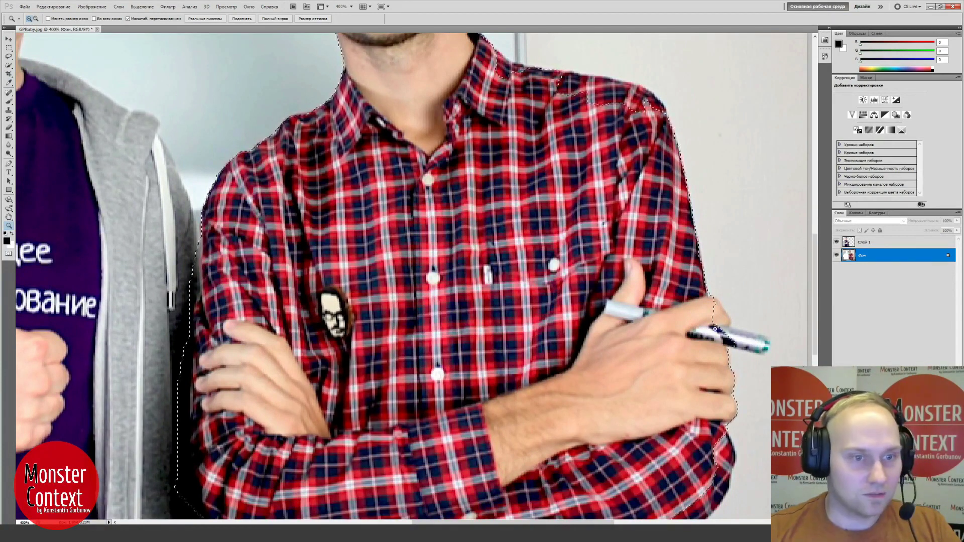
left_click(9, 66)
left_click(63, 19)
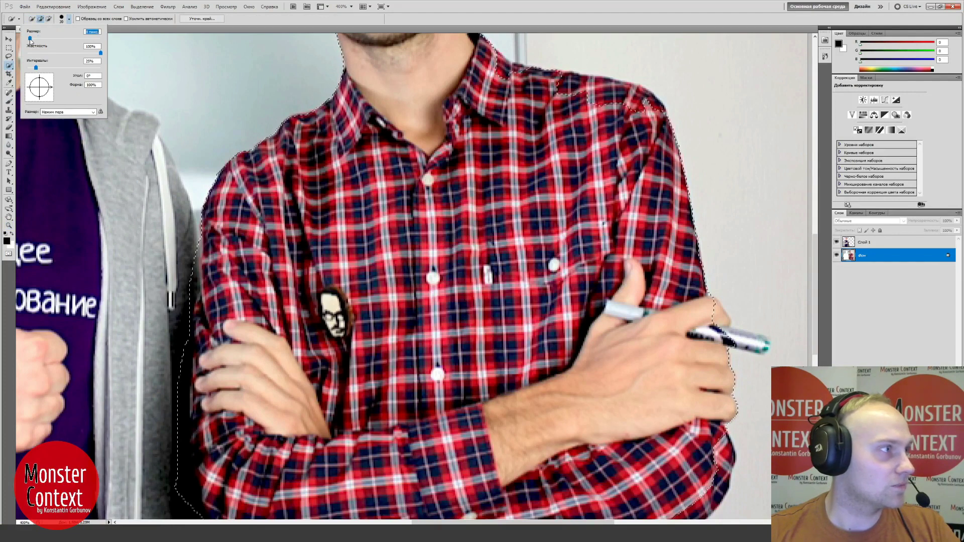
left_click_drag(720, 337, 731, 338)
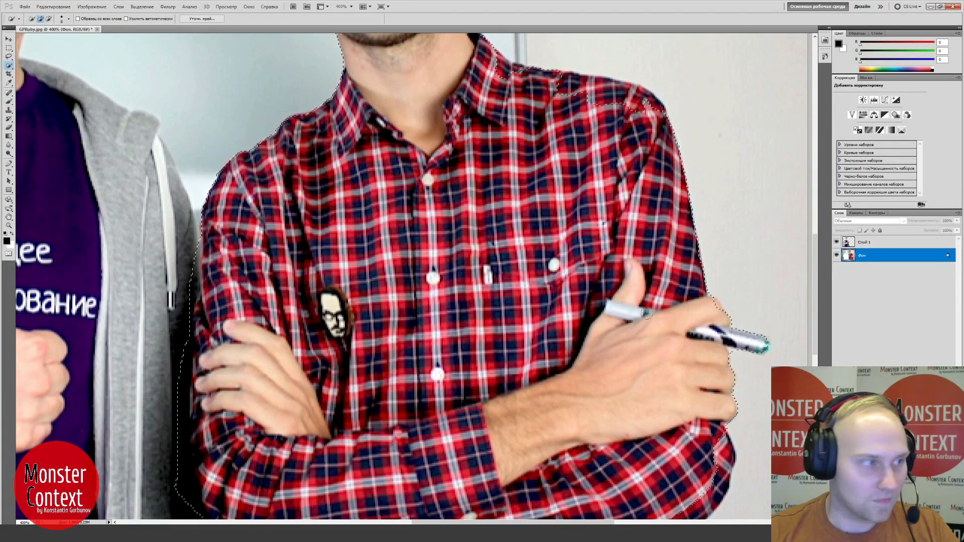
- Set the Quick Selection brush size to 12 and refine the selection at the side of the plaid-shirted man's face
left_click(49, 19)
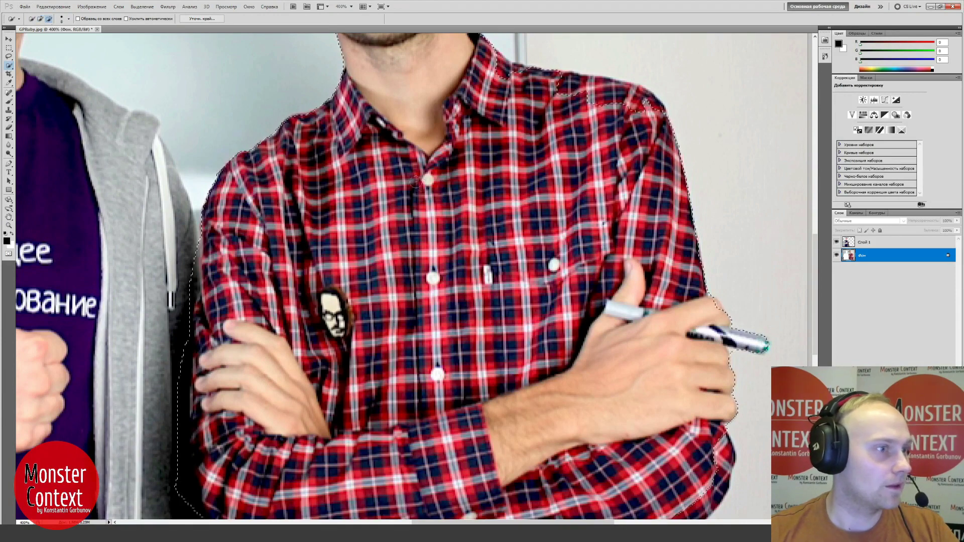
key("z")
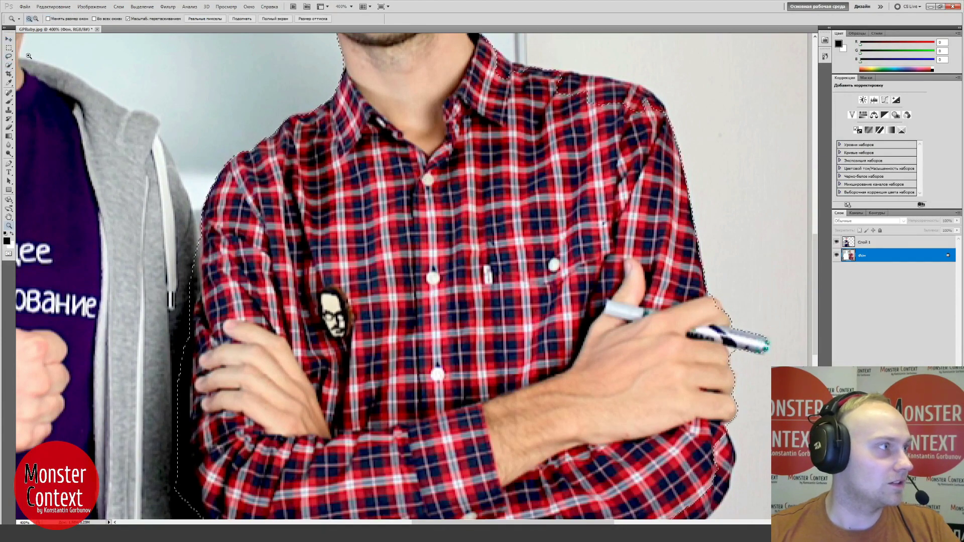
left_click(37, 18)
left_click(360, 192)
left_click(361, 191)
left_click(361, 191)
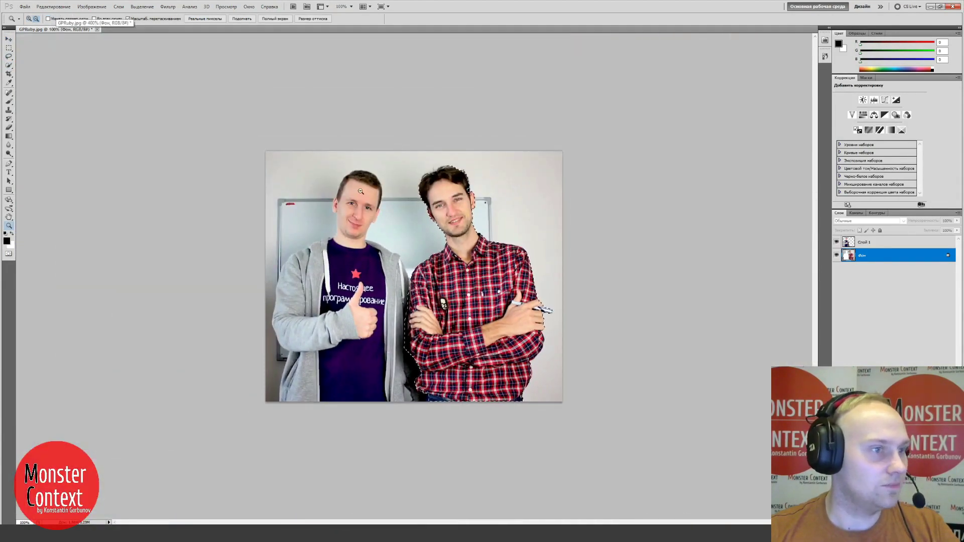
left_click(29, 19)
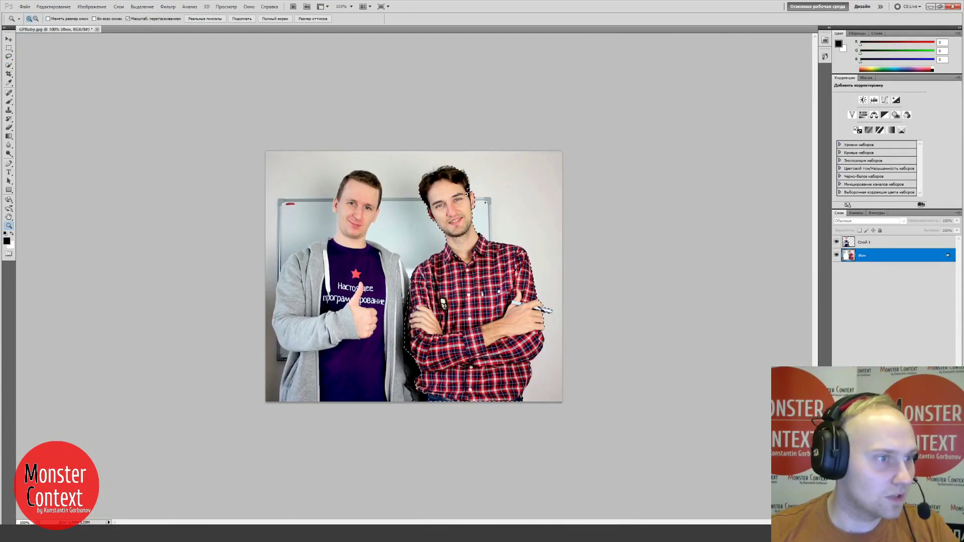
left_click(9, 84)
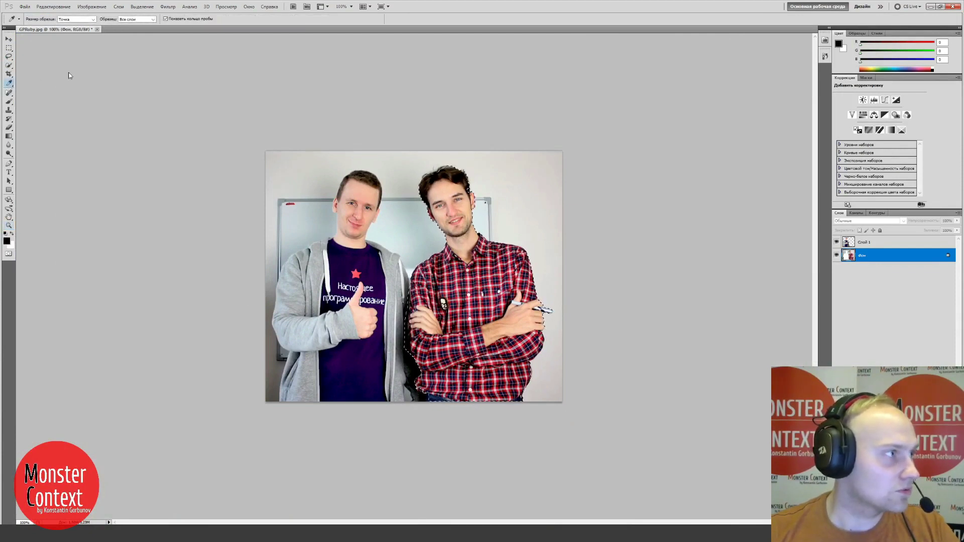
left_click(9, 66)
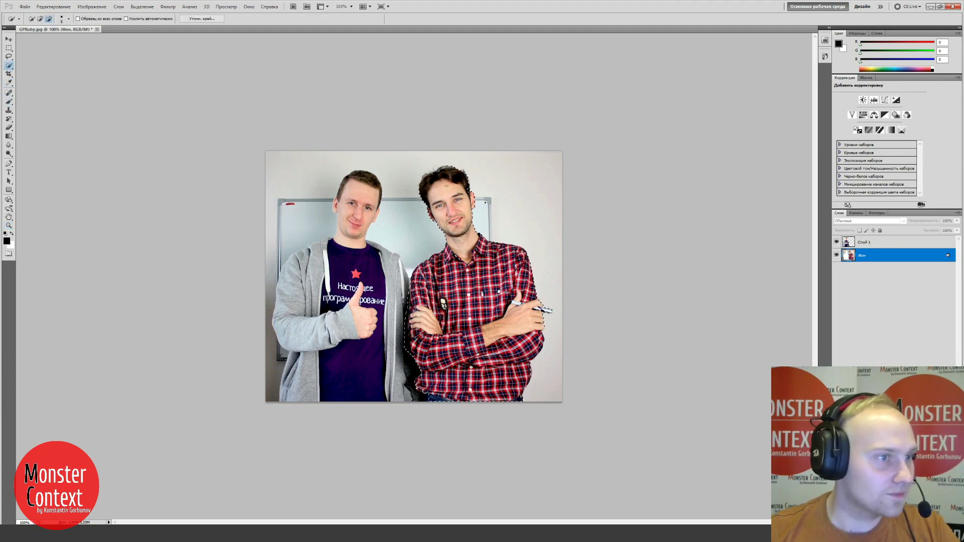
left_click(68, 18)
left_click_drag(35, 39, 32, 40)
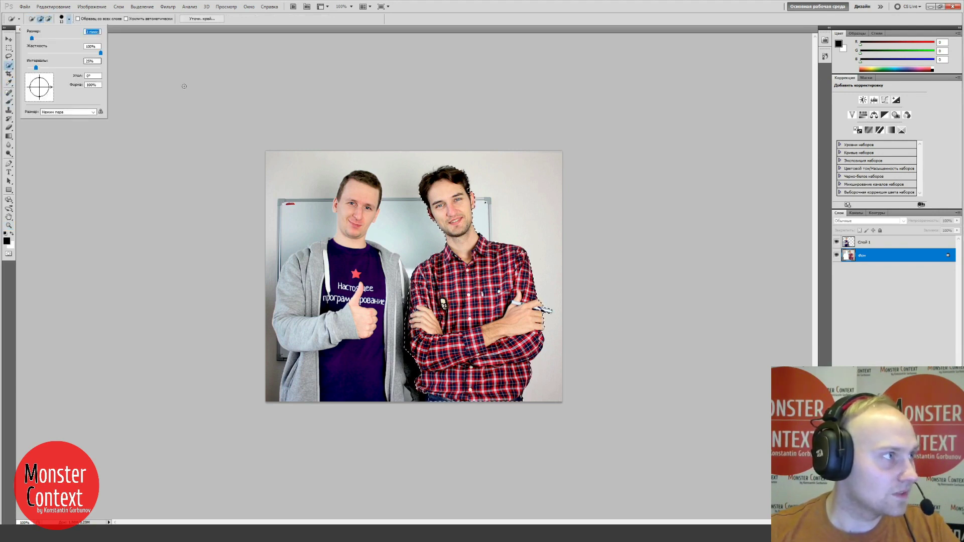
left_click(467, 190)
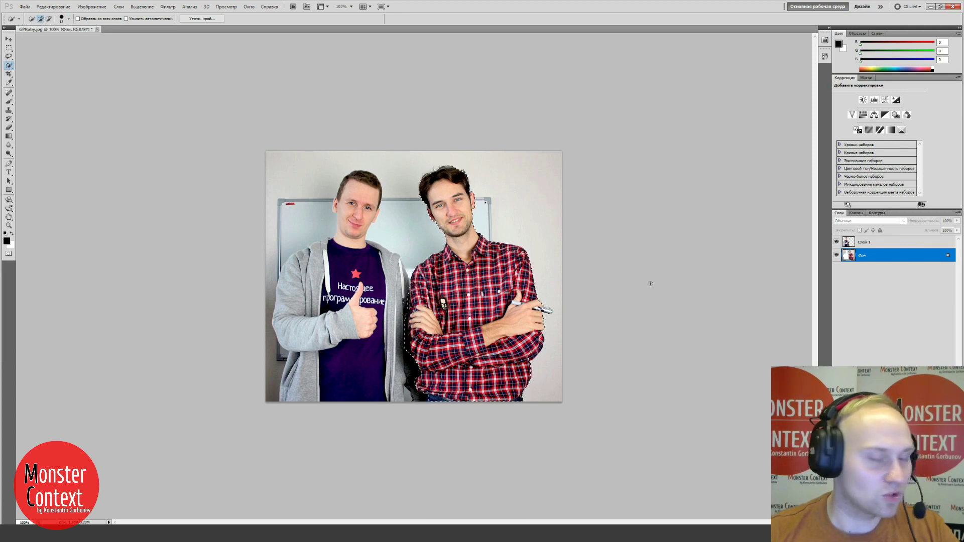
- Cut the selected man in the plaid shirt onto a new layer and move him back over the white gap at his original position
key("ctrl+x")
key("ctrl+v")
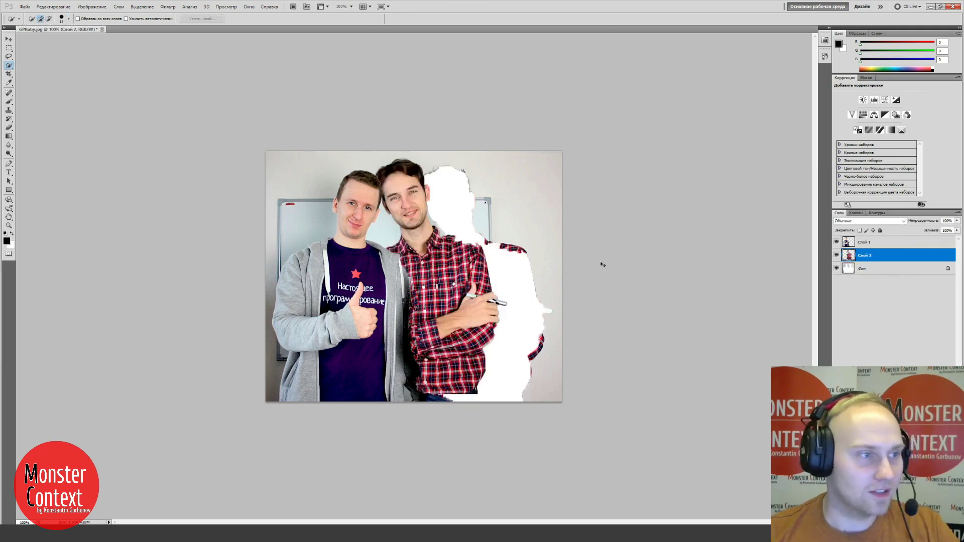
key("ctrl+t")
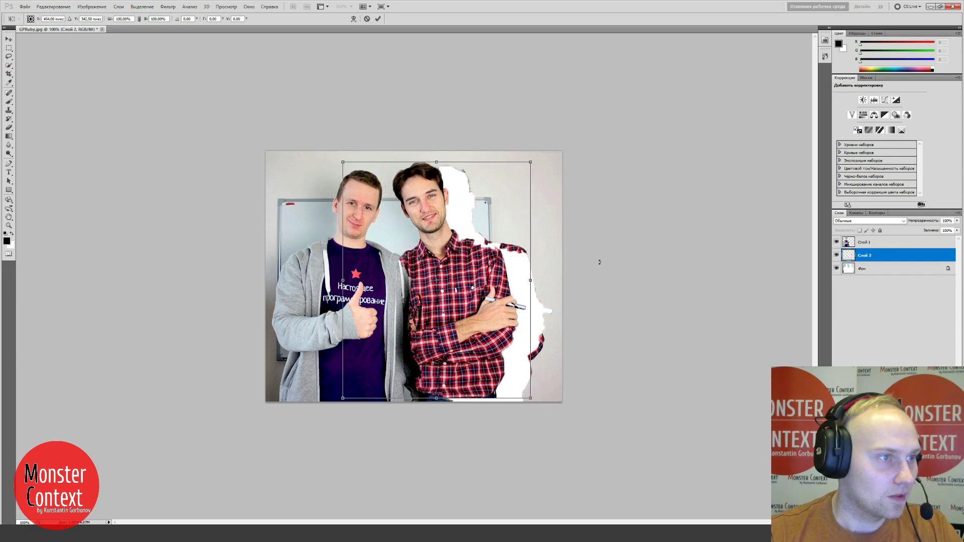
key("shift+Right")
key("shift+Right")
key("shift+Right")
key("shift+Right")
key("shift+Right")
key("shift+Right")
key("shift+Down")
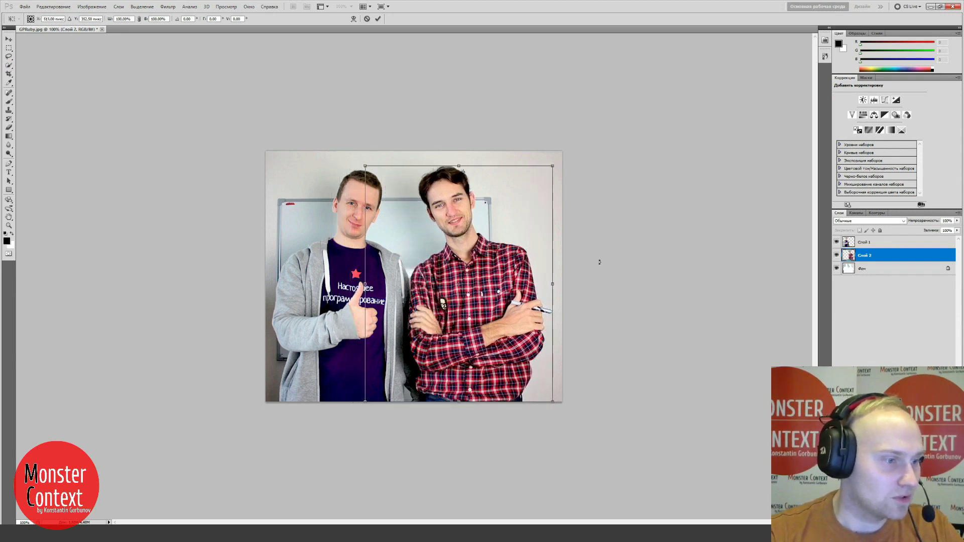
key("Left")
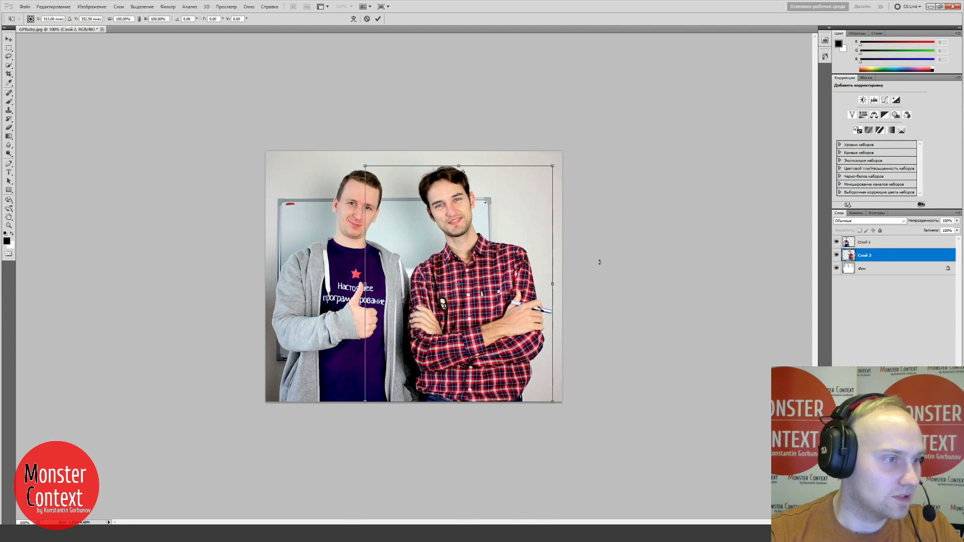
key("Right")
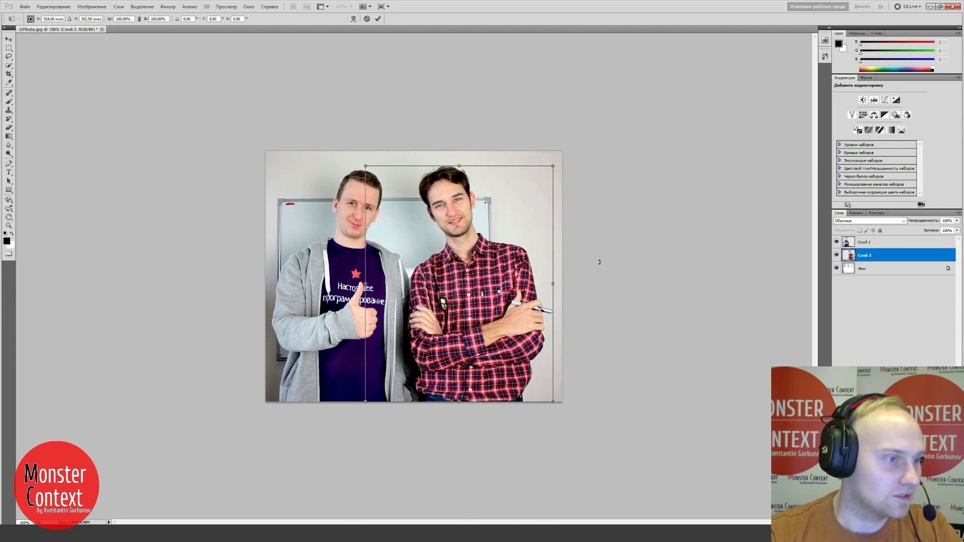
key("Return")
- Toggle the background layer's visibility to examine the edges of the two cut-out men
left_click(837, 269)
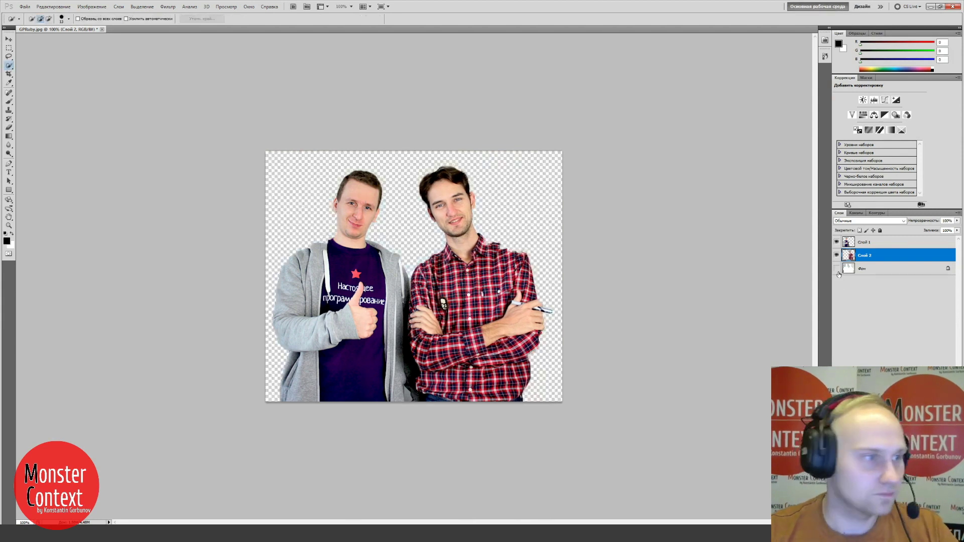
left_click(837, 271)
left_click(836, 272)
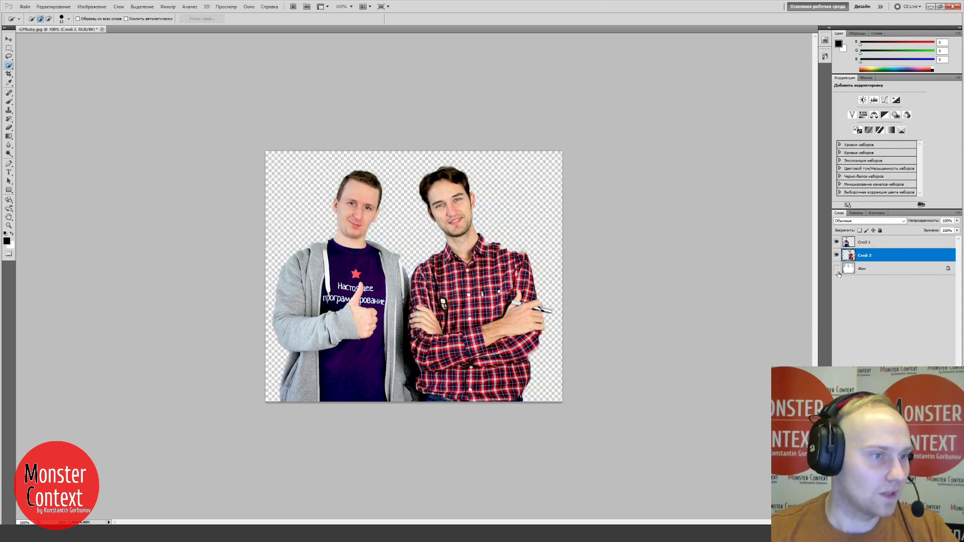
left_click(837, 271)
left_click(837, 271)
left_click(837, 271)
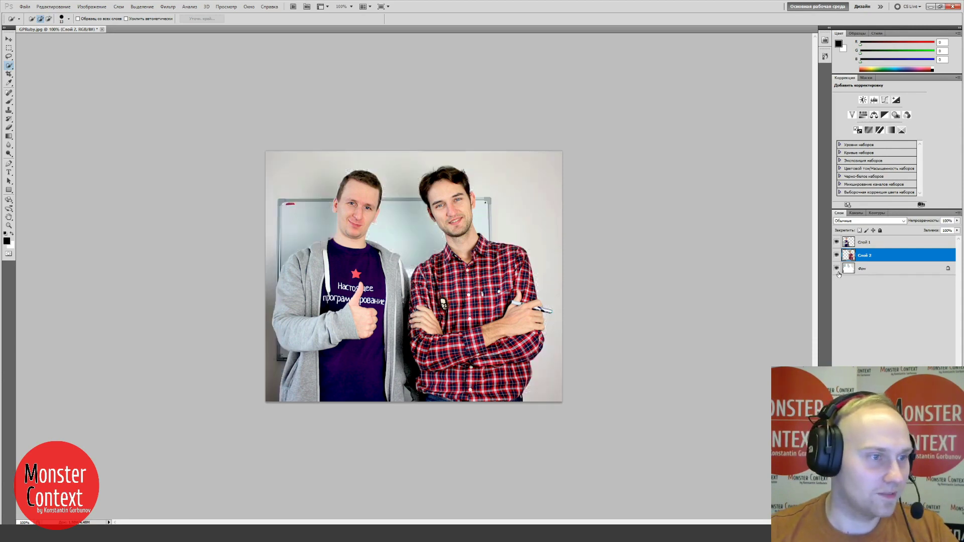
left_click(837, 271)
left_click(836, 271)
left_click(837, 269)
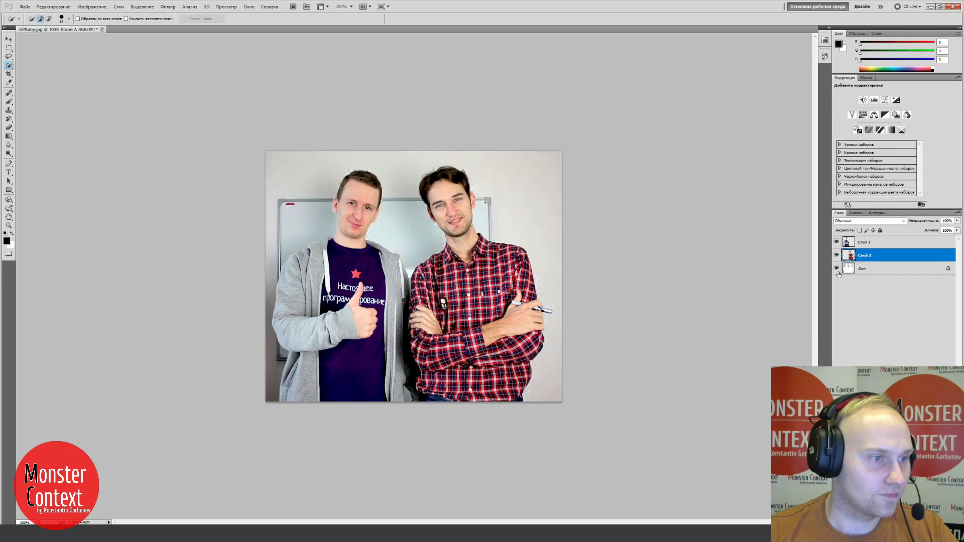
left_click(837, 272)
- Hide the layer of the man in the plaid shirt, keep the background layer shown, and activate the Rectangular Marquee tool
left_click(836, 255)
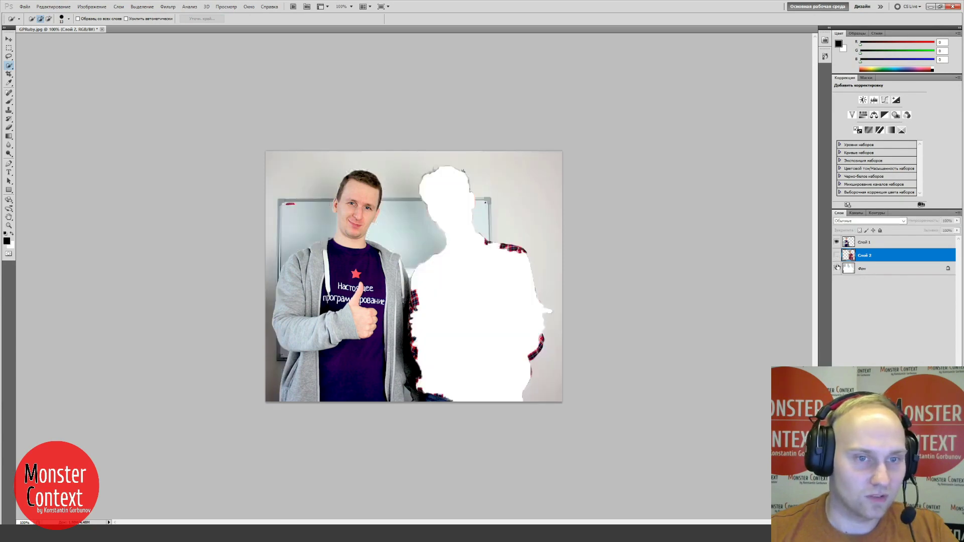
left_click(836, 269)
left_click(837, 270)
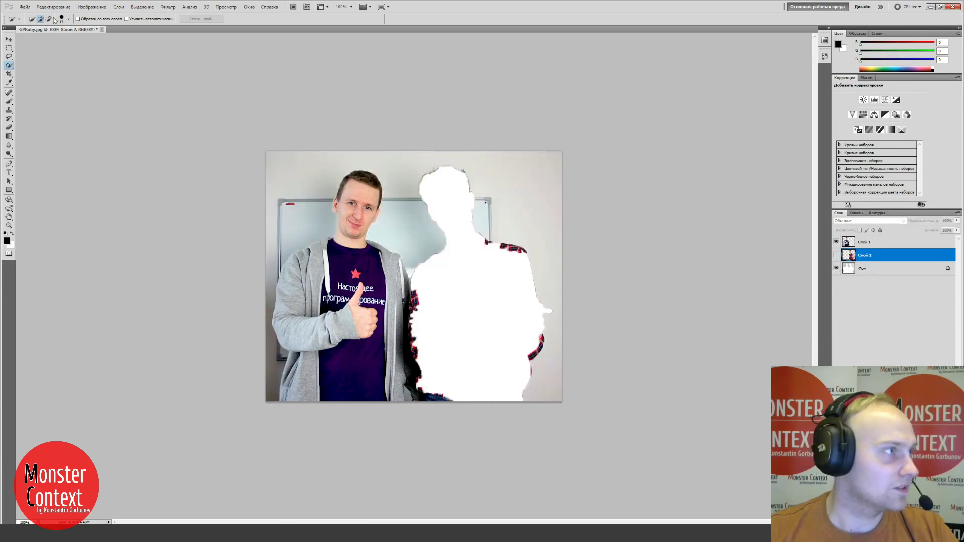
left_click(9, 48)
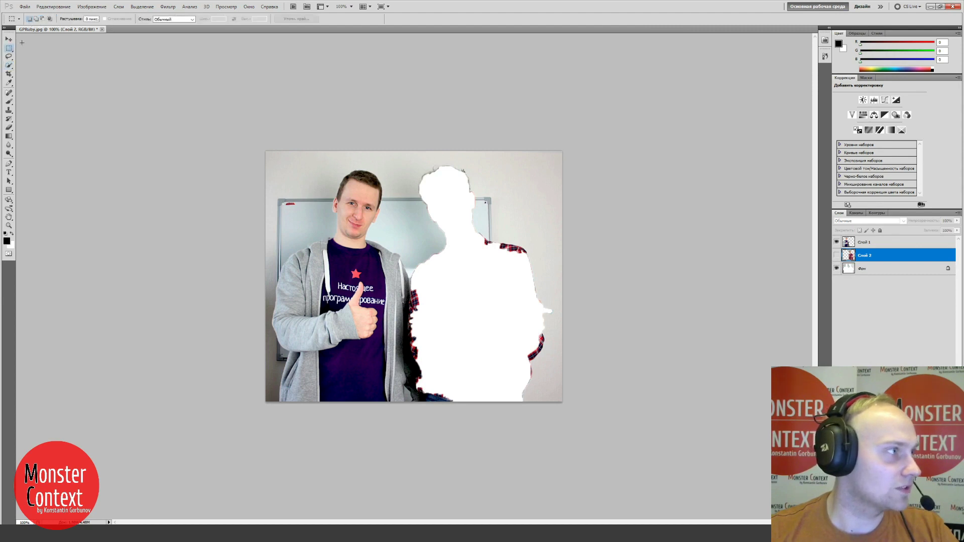
- Quick-select the leftover plaid shirt pieces at the shoulder and elbow, subtracting the surrounding wall from the selection
left_click(9, 66)
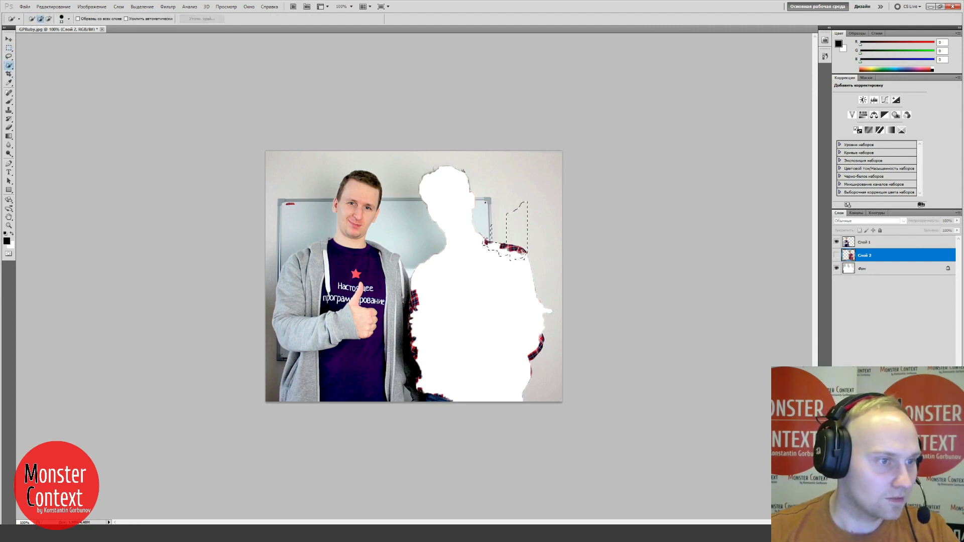
left_click_drag(540, 332, 543, 351)
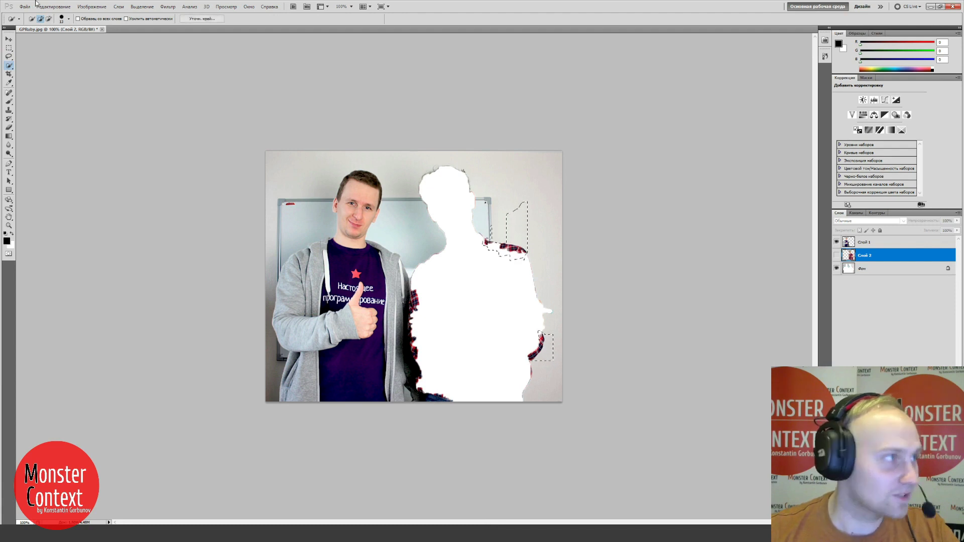
left_click(49, 19)
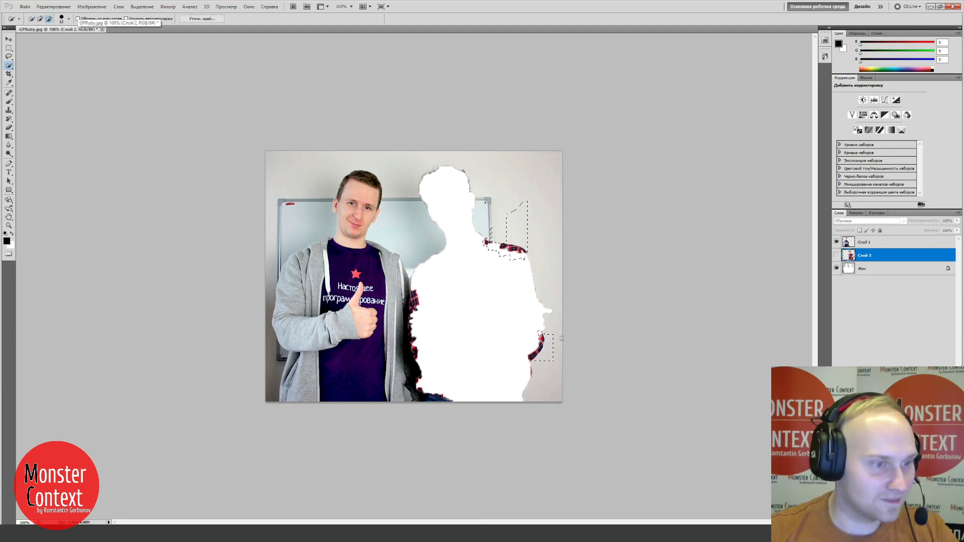
left_click_drag(552, 347, 546, 358)
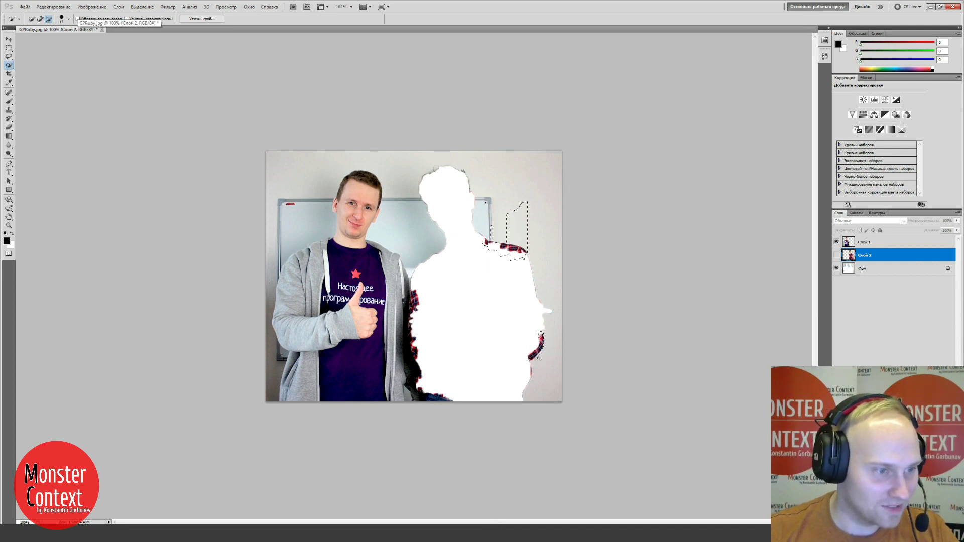
mouse_move(525, 200)
left_mouse_down()
mouse_move(507, 223)
mouse_move(517, 241)
left_mouse_up()
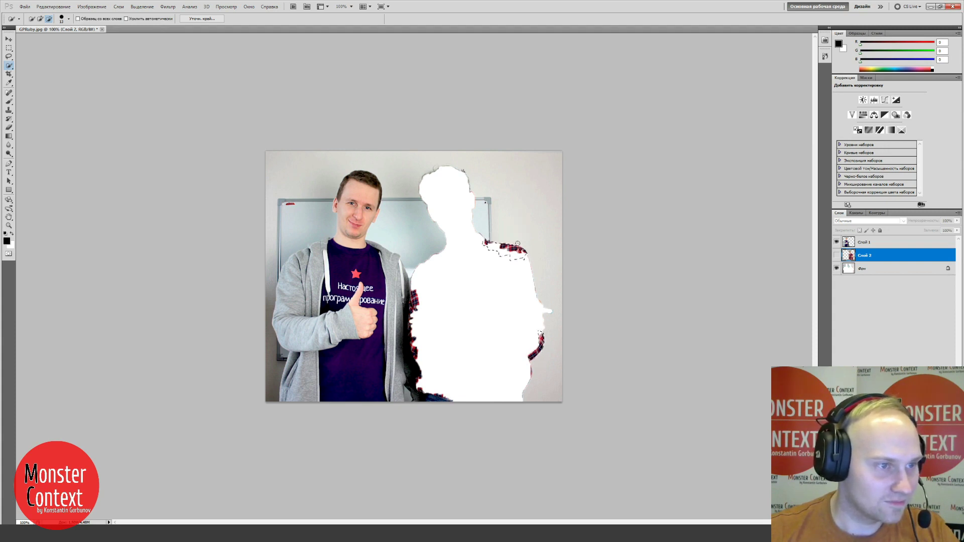
left_click(40, 19)
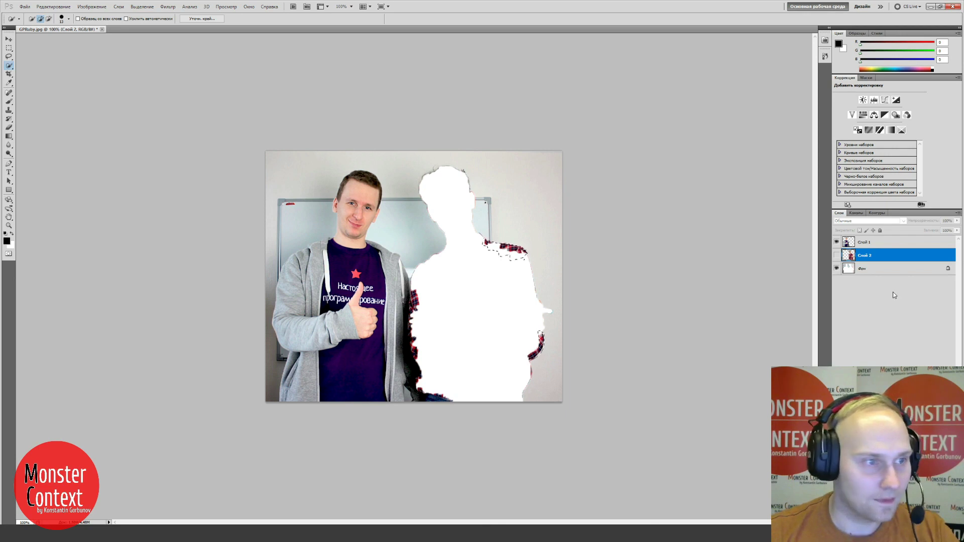
- Cut the selected shirt pieces from the background onto a new layer and move them back to their original position
left_click(869, 269)
key("ctrl+j")
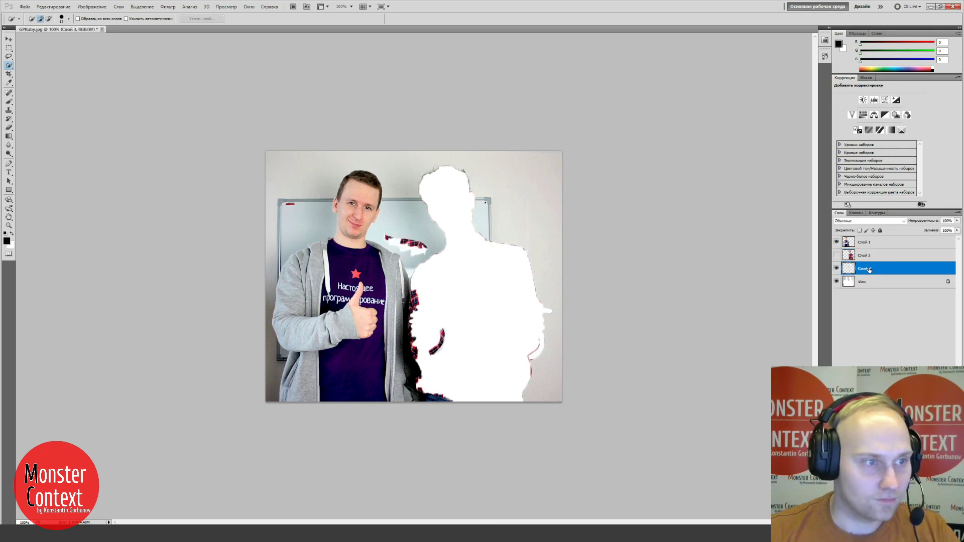
key("ctrl+t")
left_click_drag(402, 251, 502, 258)
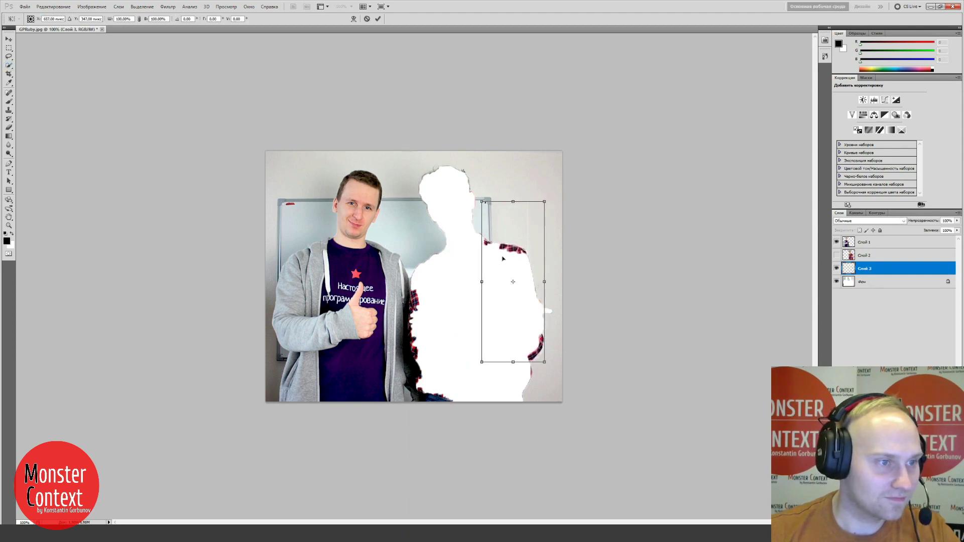
key("Return")
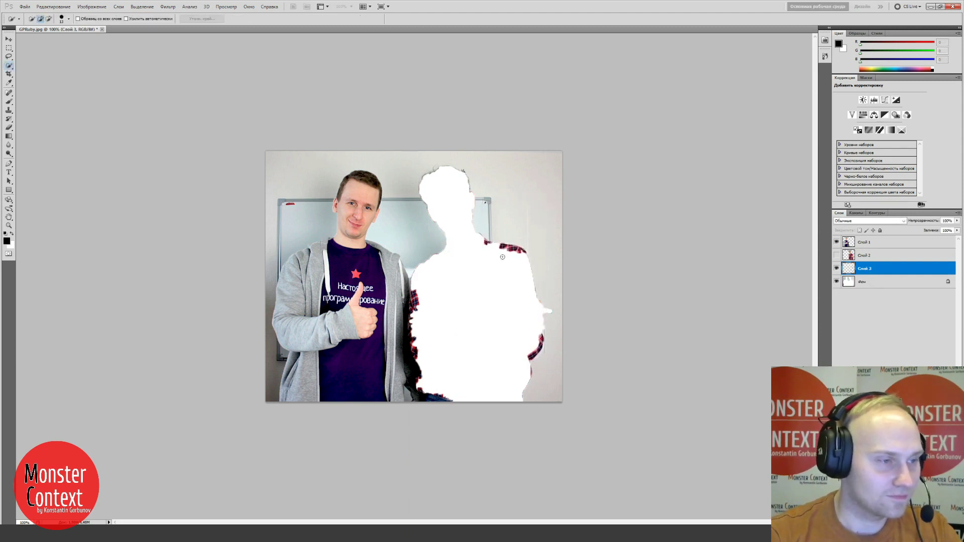
- Show the plaid-shirted man's layer and toggle the background's visibility to check the cut-out edges, leaving the background shown
left_click(838, 284)
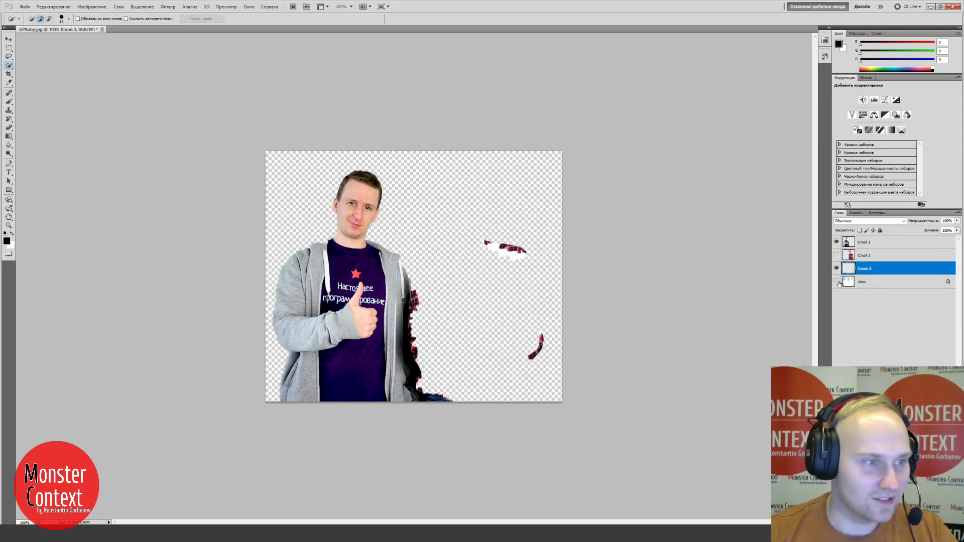
left_click(836, 256)
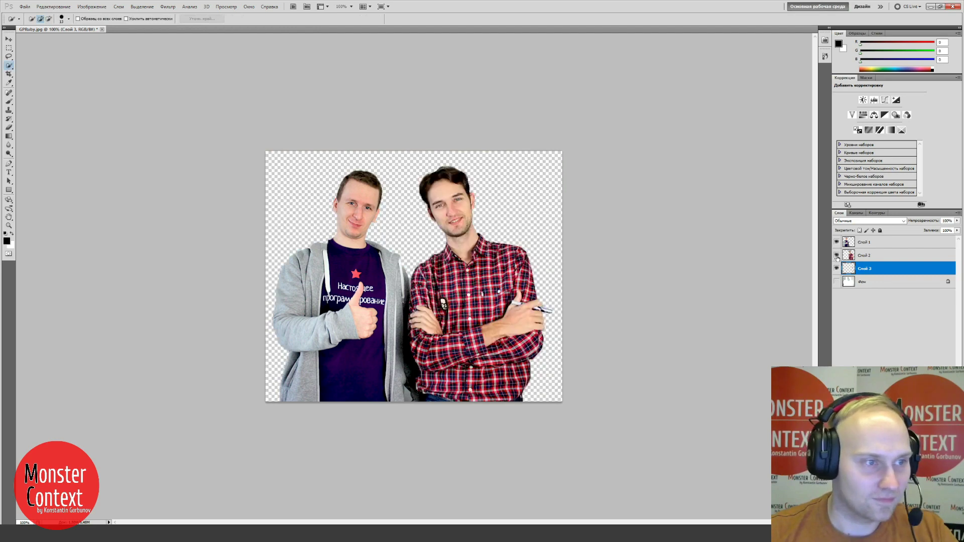
left_click(836, 282)
left_click(837, 282)
left_click(837, 283)
left_click(836, 284)
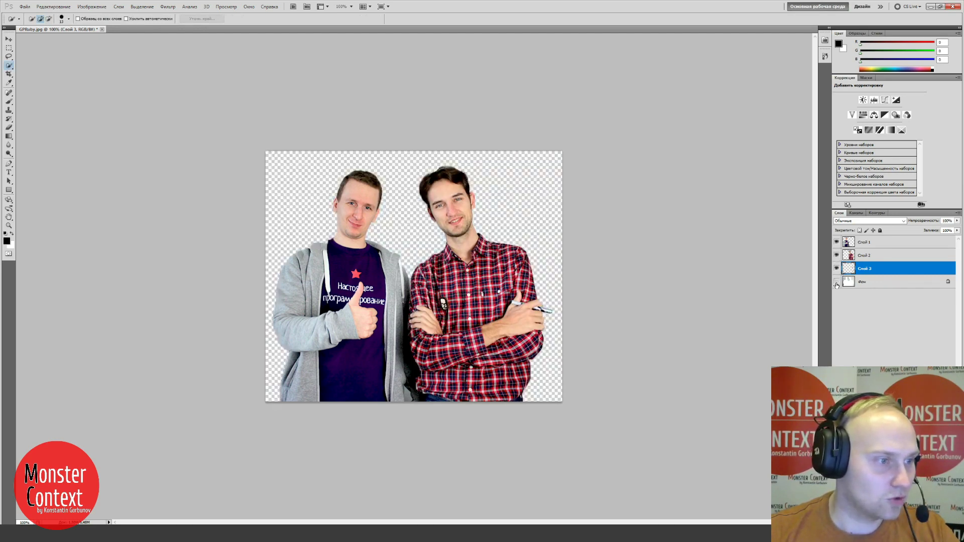
left_click(836, 284)
left_click(837, 284)
left_click(836, 284)
left_click(836, 284)
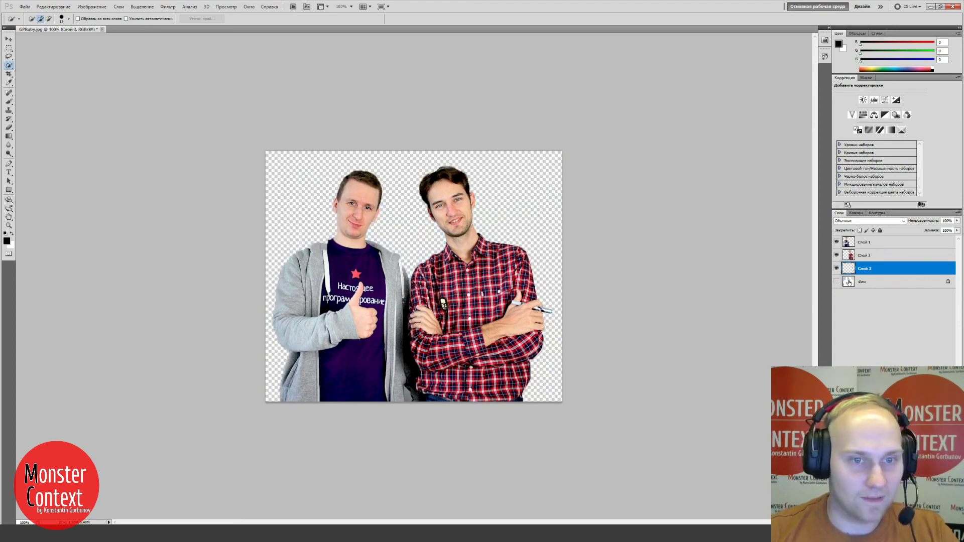
left_click(836, 282)
- Darken the background layer slightly with the Brightness/Contrast adjustment
left_click(861, 282)
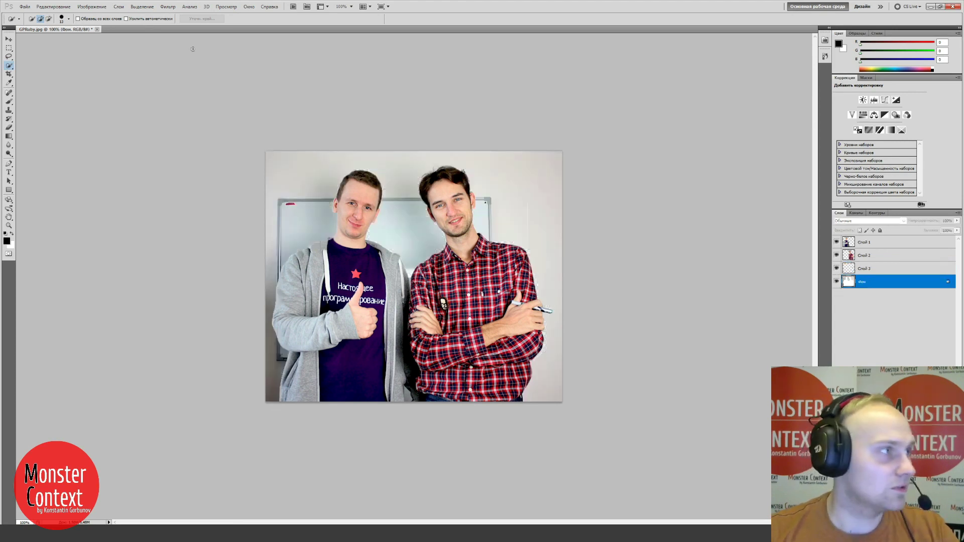
left_click(91, 6)
mouse_move(103, 25)
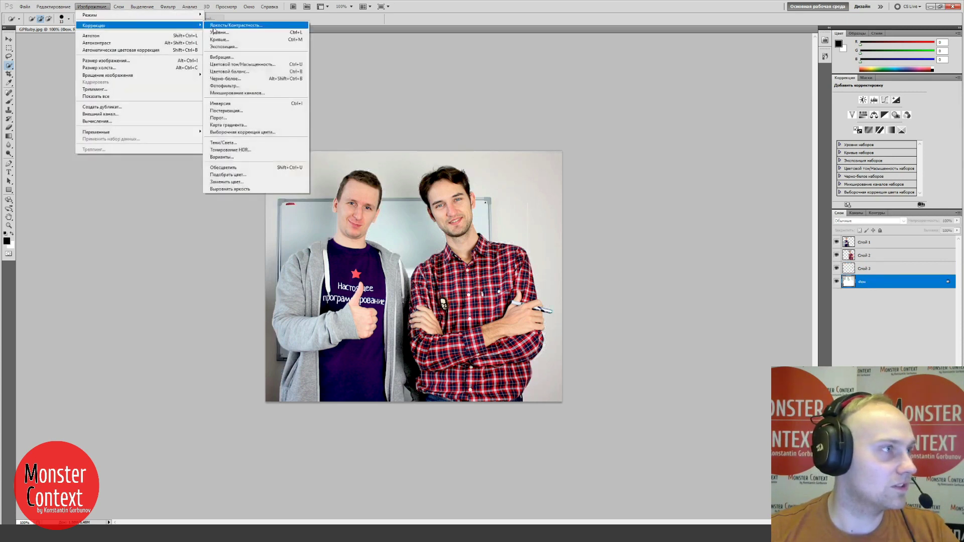
left_click(214, 26)
mouse_move(453, 183)
left_mouse_down()
mouse_move(430, 184)
mouse_move(442, 186)
left_mouse_up()
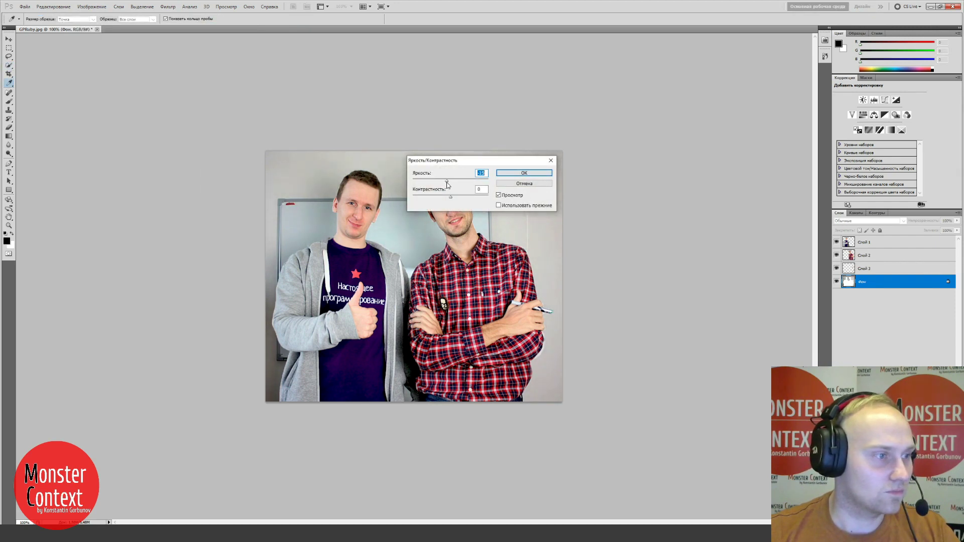
left_click_drag(446, 185, 450, 189)
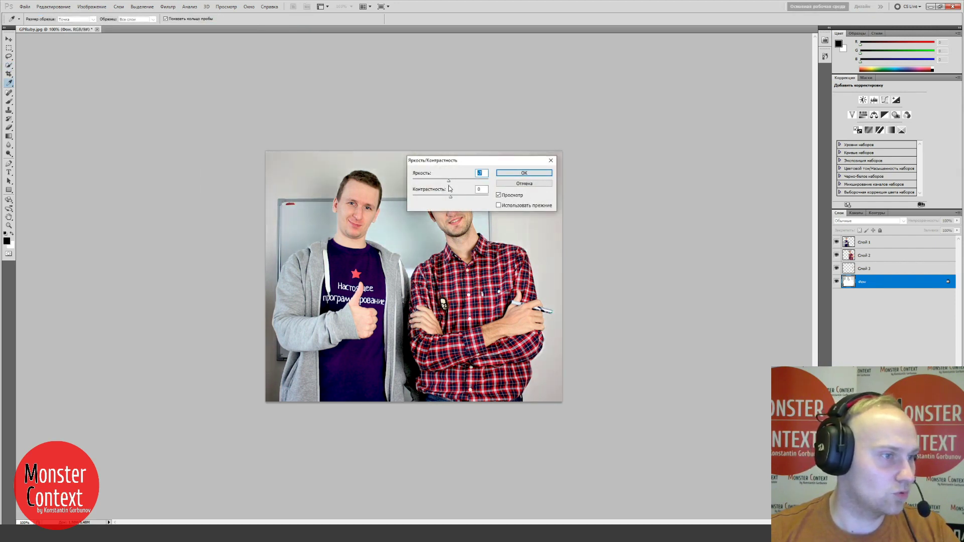
left_click(524, 173)
key("w")
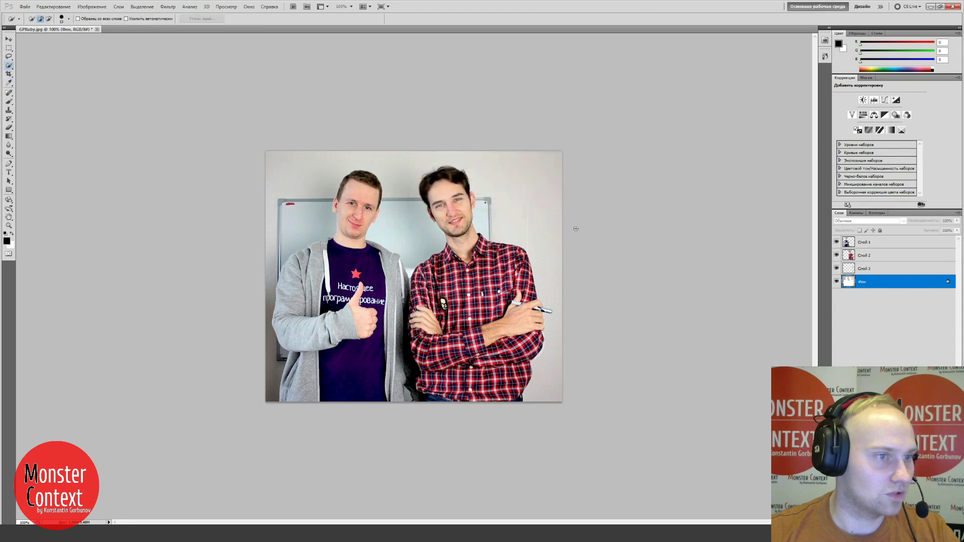
- Toggle the visibility of each man's layer to check it, and select both layers together with the shirt pieces layer
left_click(874, 269)
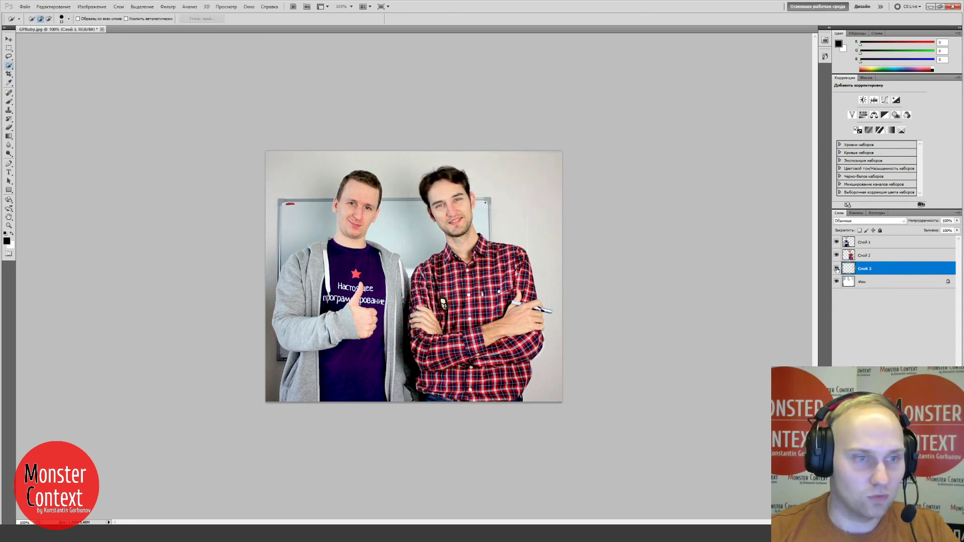
left_click(836, 255)
left_click(836, 255)
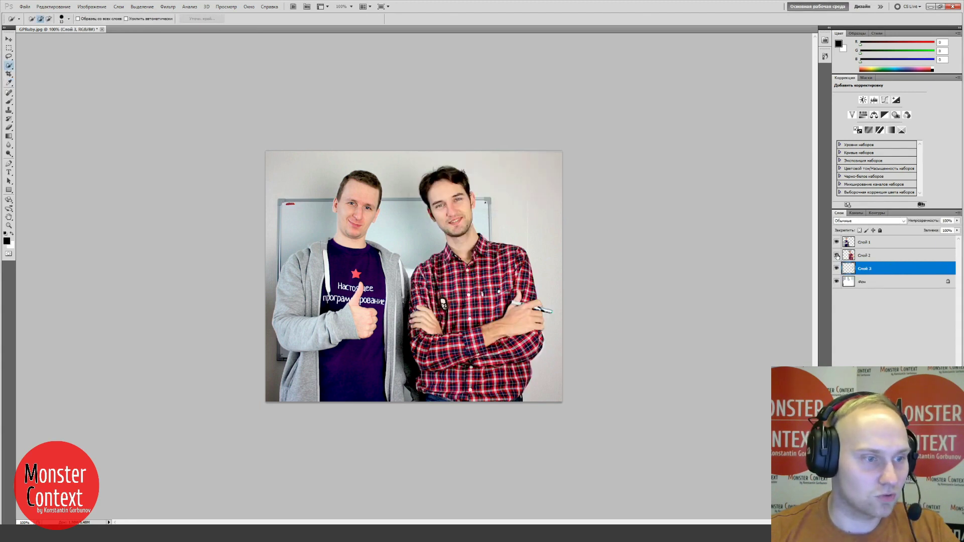
left_click(836, 242)
left_click(836, 242)
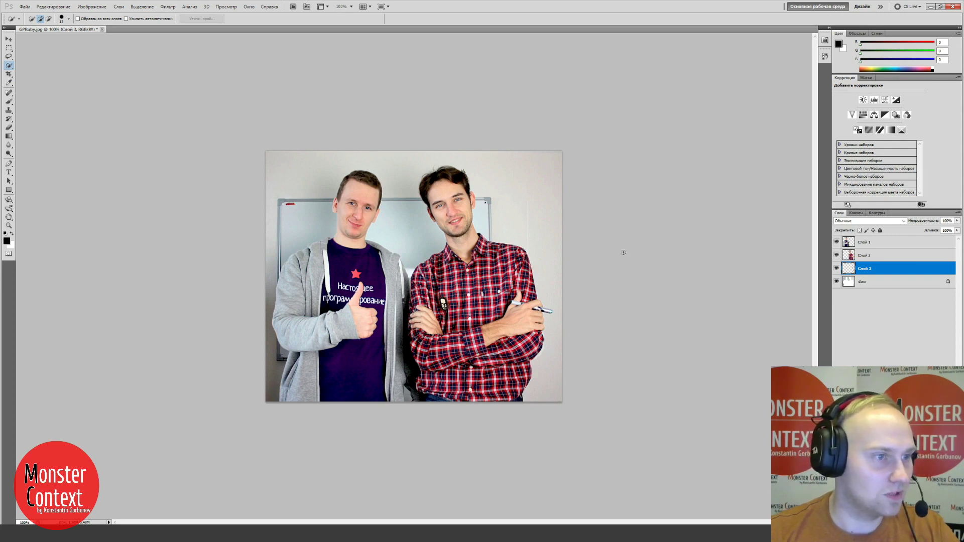
left_click(864, 255, "ctrl")
left_click(865, 242, "ctrl")
right_click(865, 242)
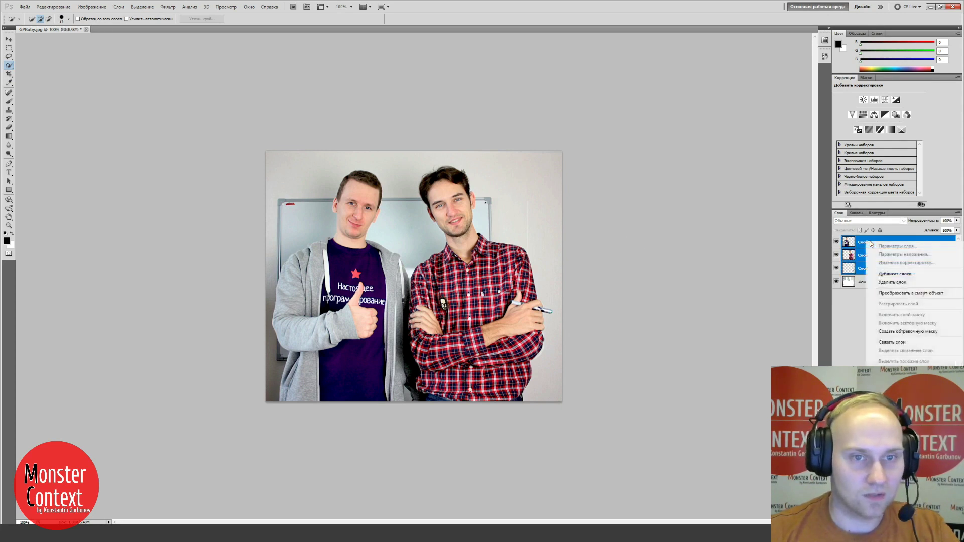
left_click(900, 344)
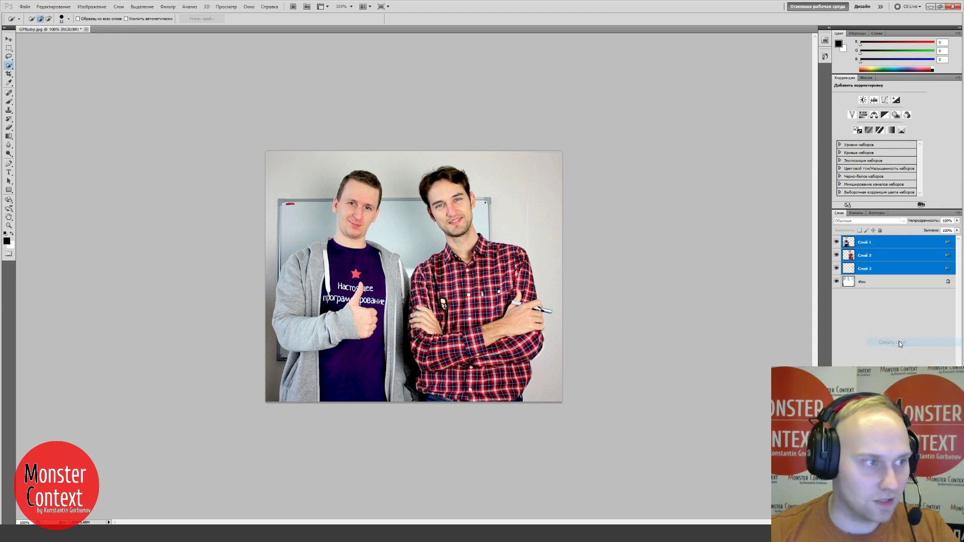
right_click(865, 254)
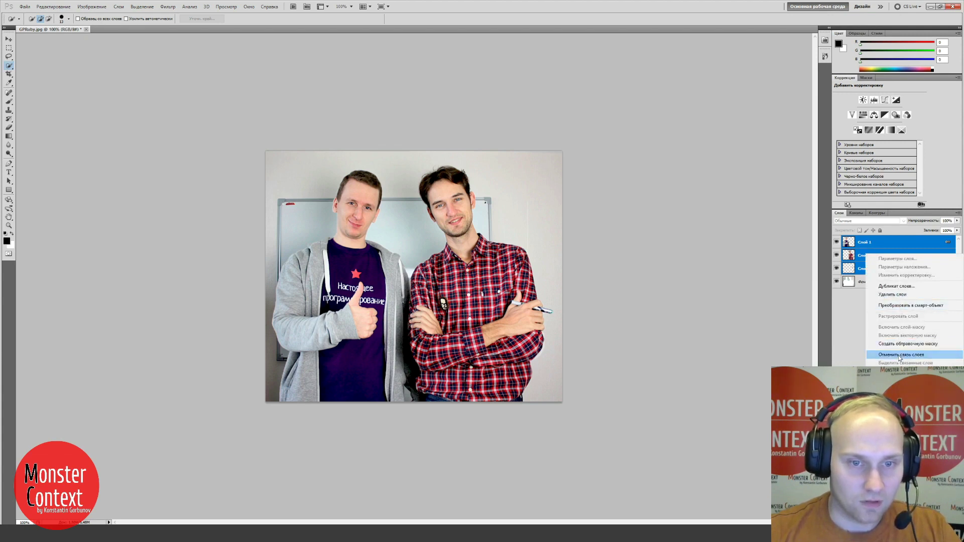
left_click(885, 354)
- Merge the three selected cut-out layers into a single layer above the background
right_click(865, 248)
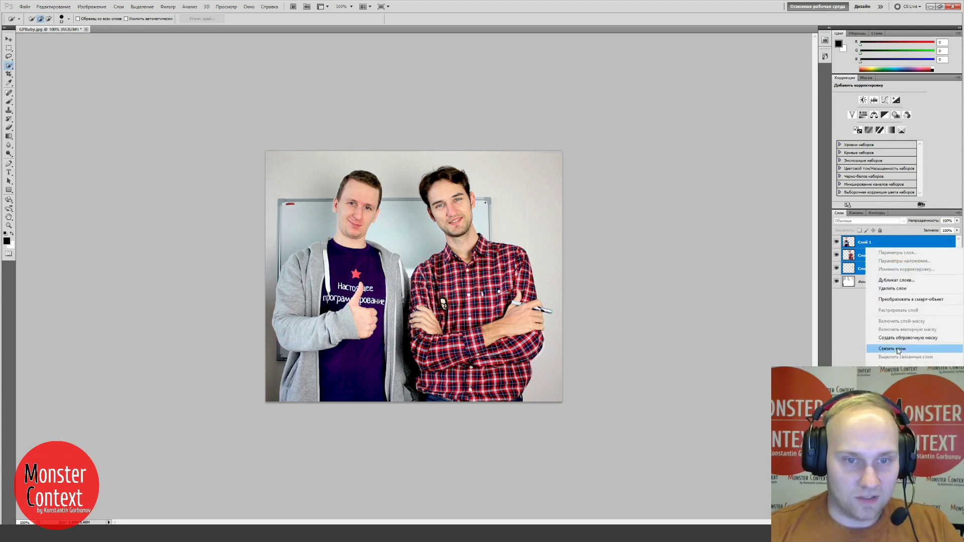
left_click(898, 370)
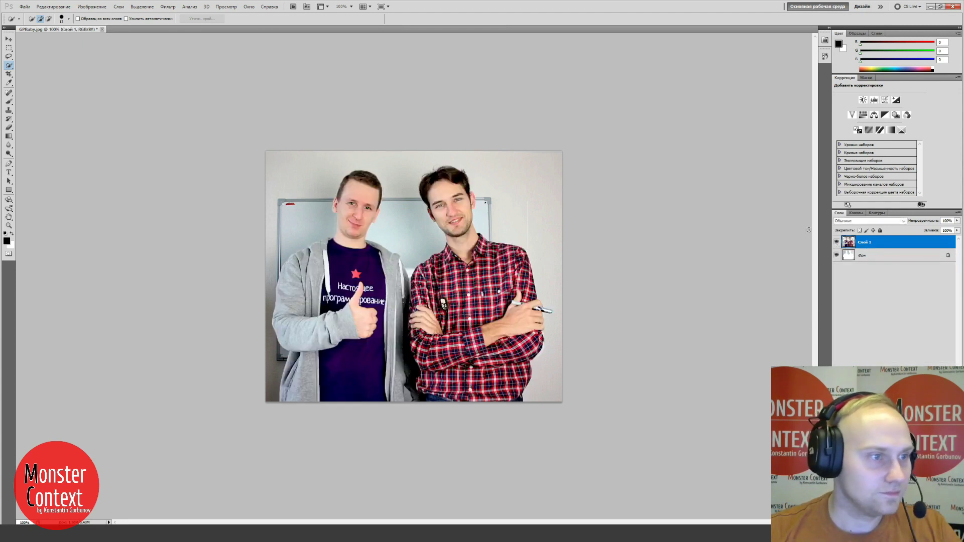
left_click(75, 7)
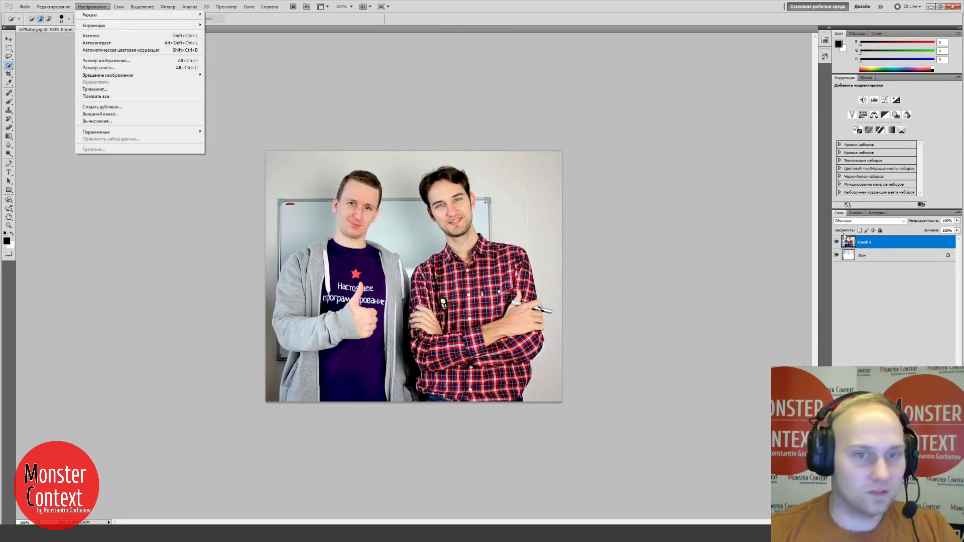
key("Escape")
right_click(865, 242)
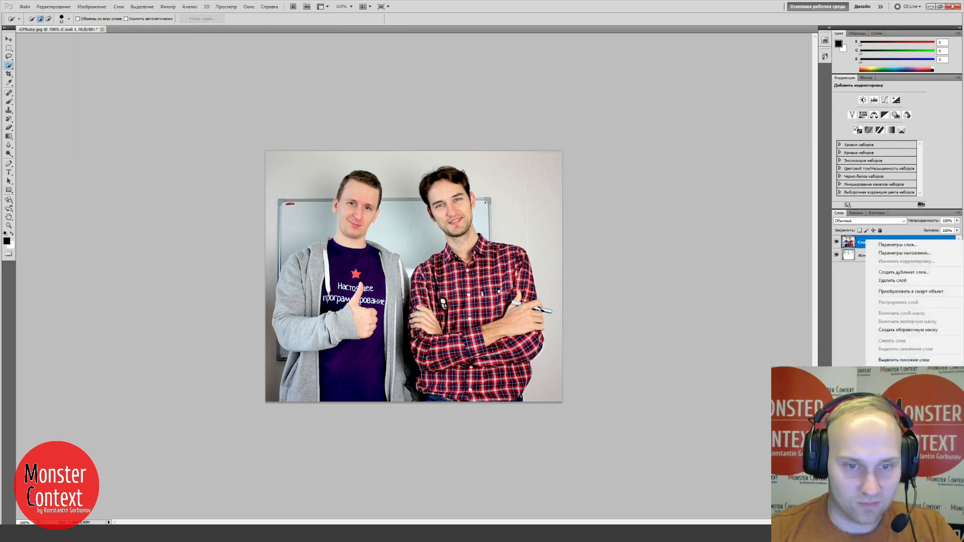
left_click(896, 244)
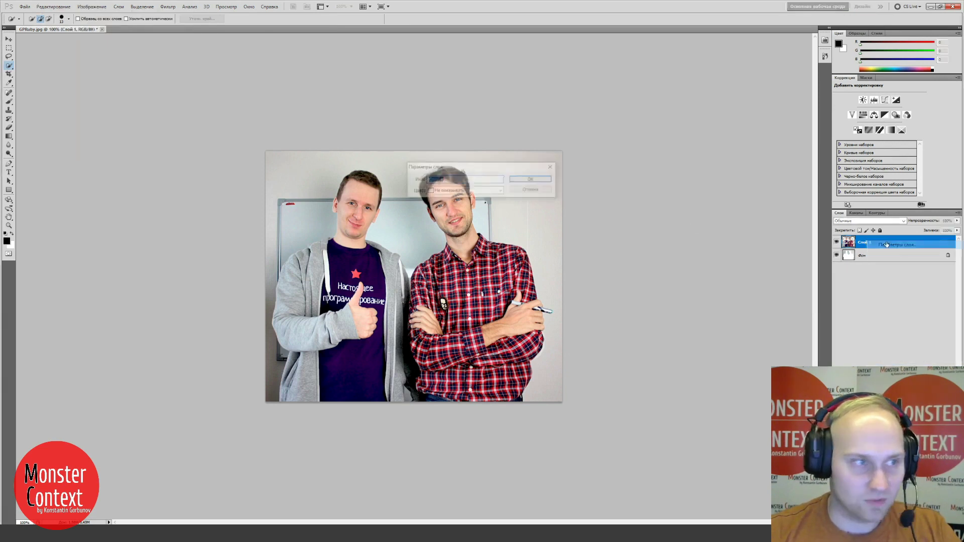
left_click(532, 191)
- Open the blending options of the merged layer and place the dialog clear of the men in the photo
right_click(877, 243)
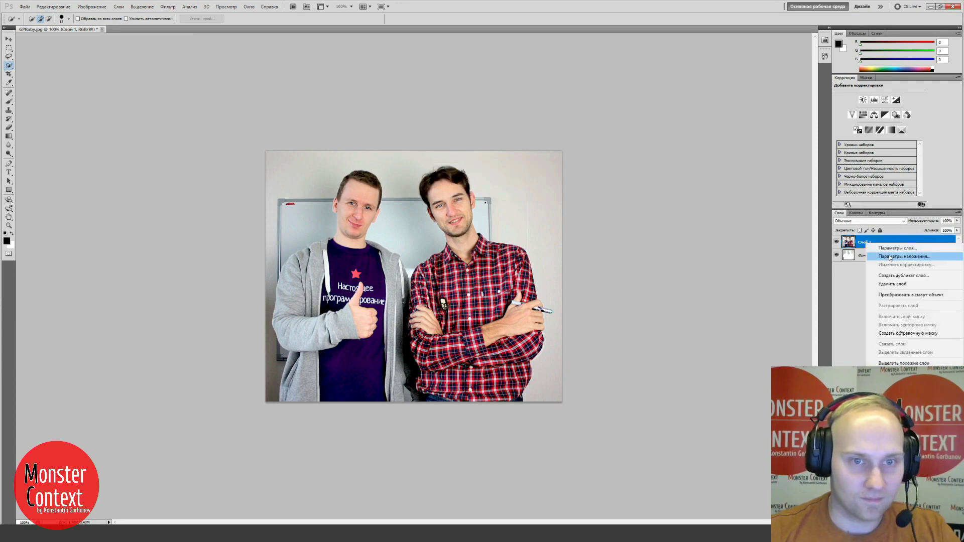
left_click(890, 256)
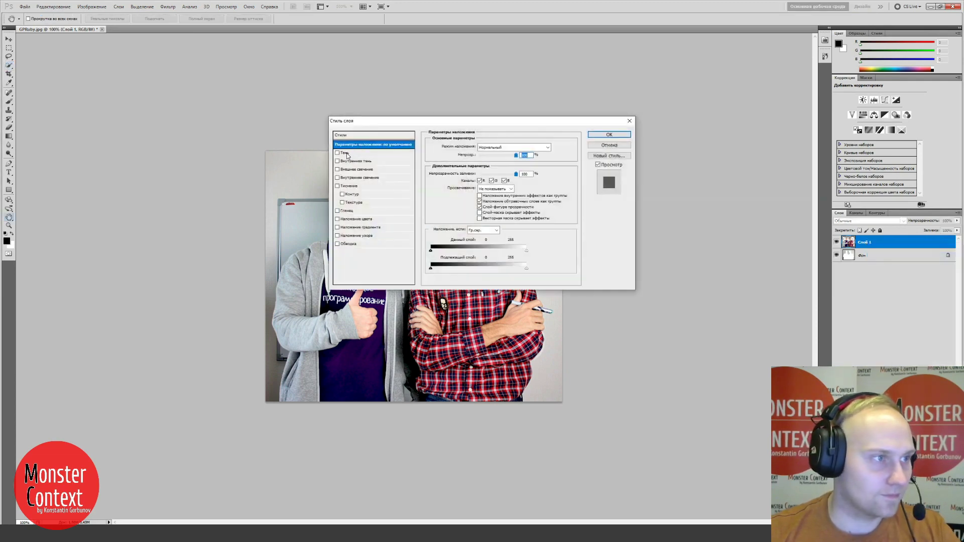
left_click_drag(364, 121, 557, 83)
- Try the Outer Glow, Satin and Color Overlay effects on the merged layer, switching each one off again
left_click(549, 131)
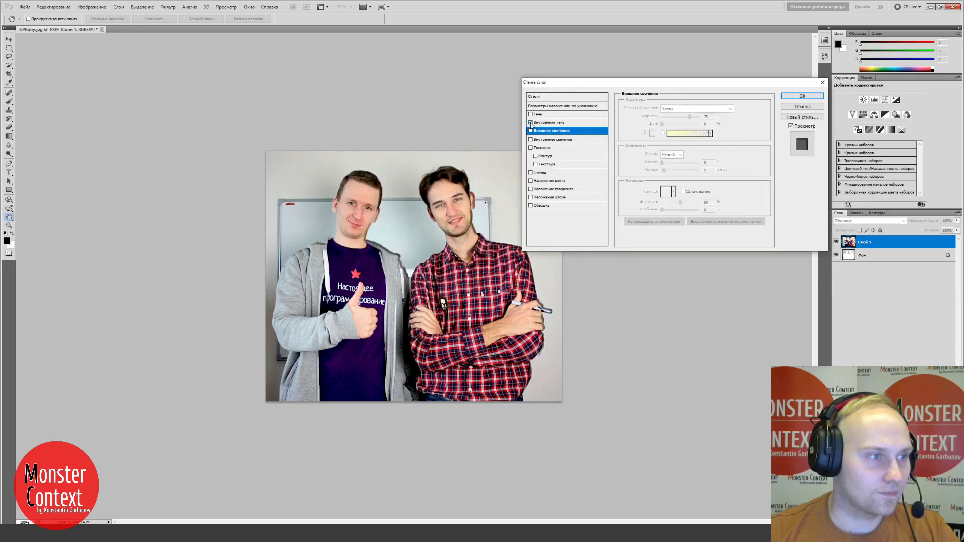
left_click(531, 133)
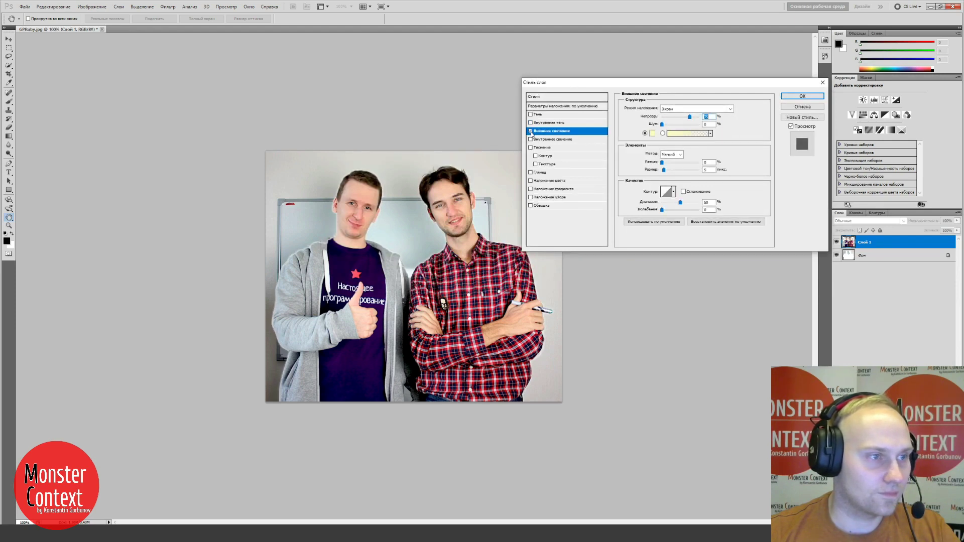
left_click(530, 131)
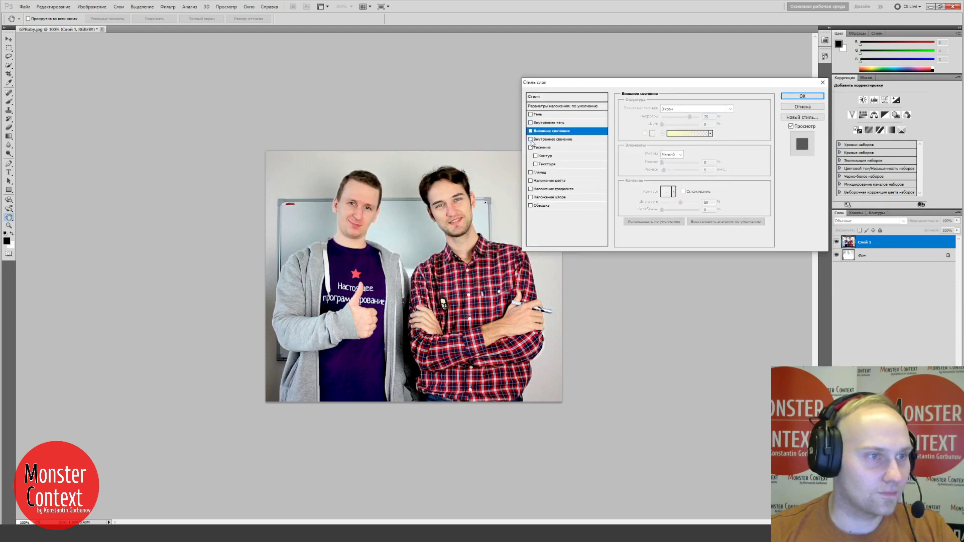
left_click(531, 172)
left_click(531, 172)
left_click(531, 181)
left_click(531, 180)
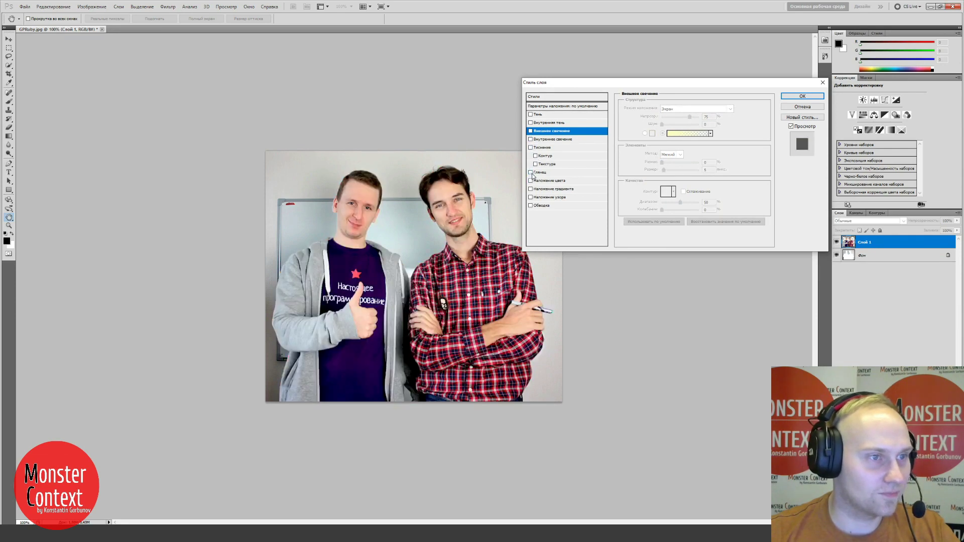
- Try the Satin, Gradient Overlay, Pattern Overlay and Stroke effects on the merged layer, switching each one off again
left_click(531, 173)
left_click(532, 173)
left_click(532, 190)
left_click(532, 190)
left_click(532, 198)
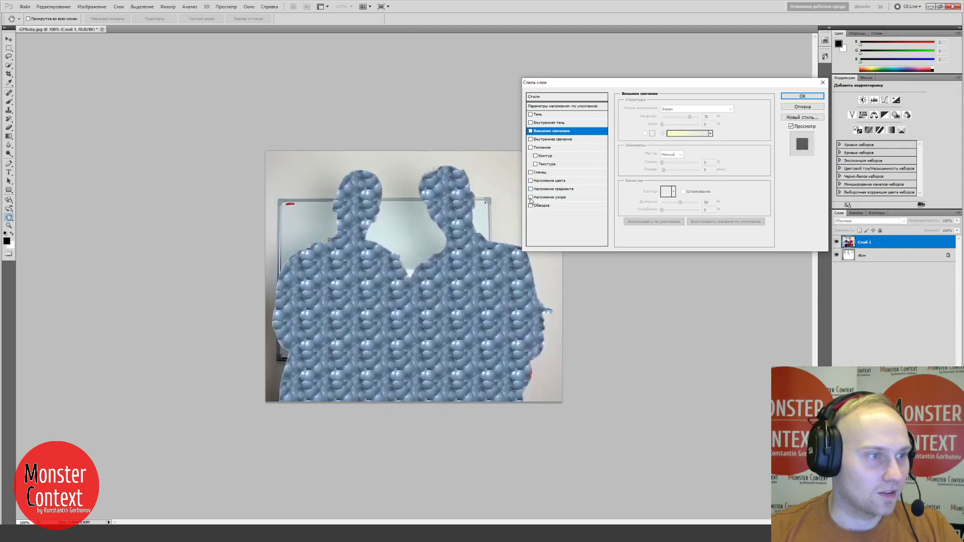
left_click(532, 198)
left_click(532, 206)
left_click(532, 206)
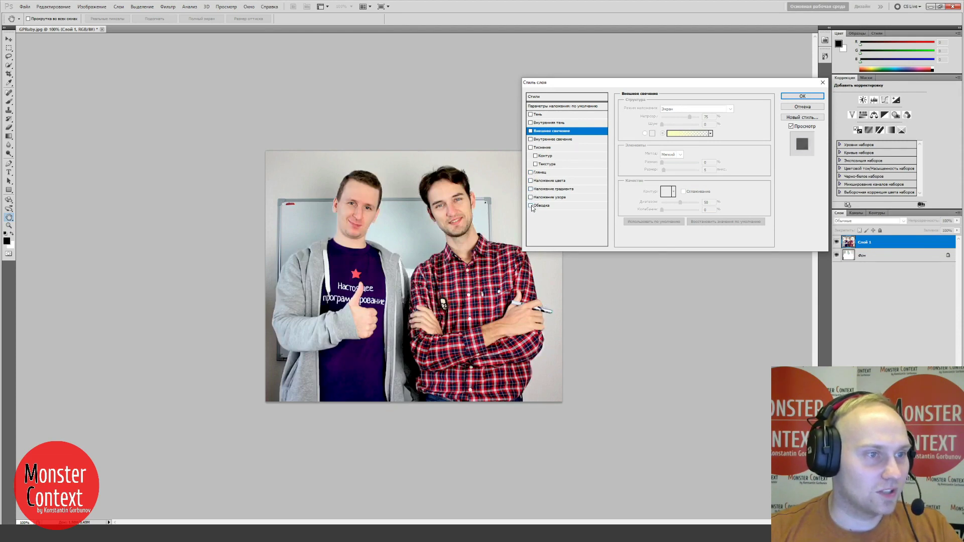
- Try an outside Stroke about 29 px wide around the cut-out men
left_click(530, 206)
left_click(542, 205)
left_click(673, 117)
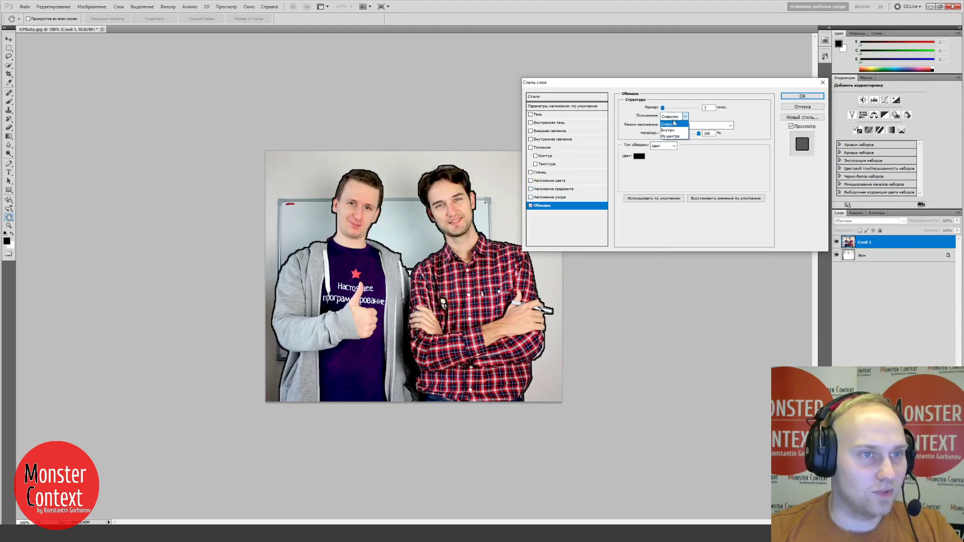
left_click(664, 106)
left_click_drag(667, 109, 668, 107)
- Try red and white as the stroke colour, and accept white
left_click(639, 156)
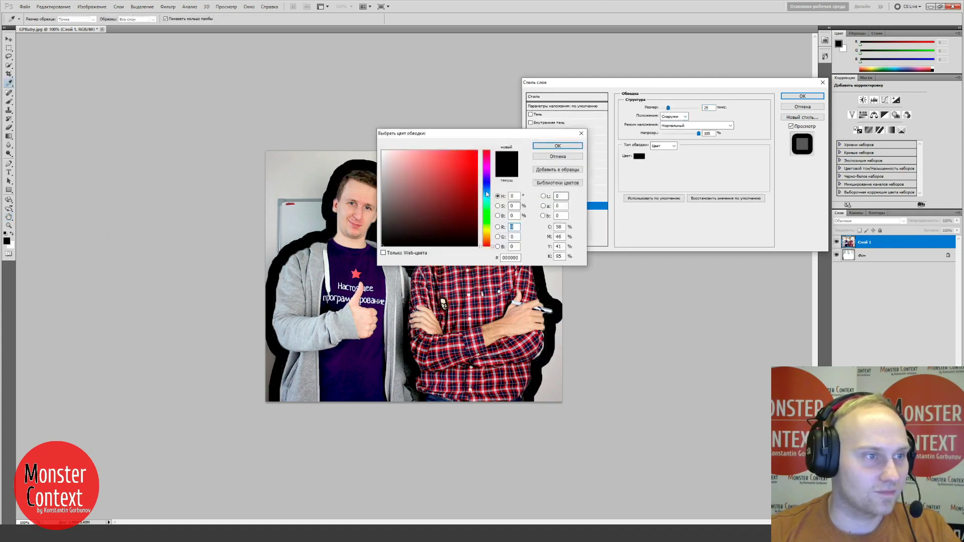
type("255")
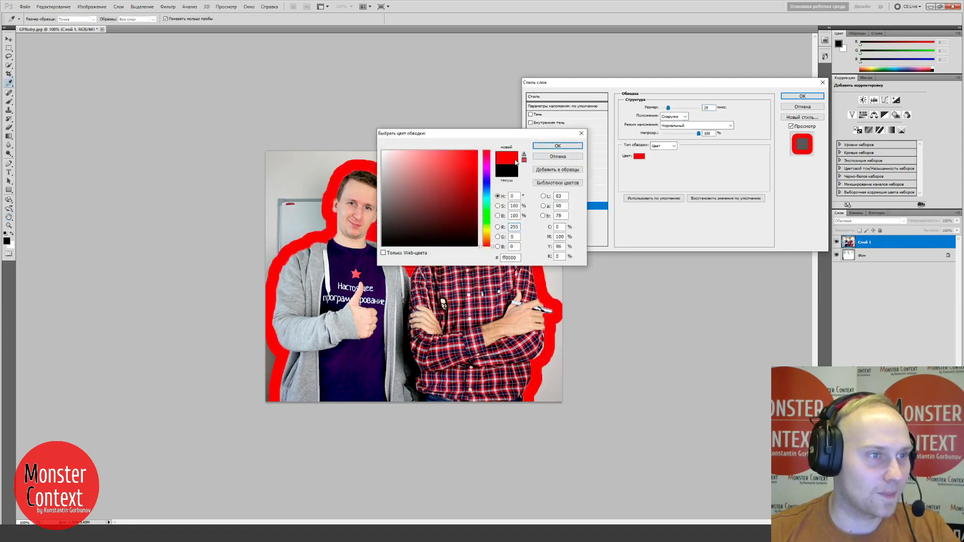
left_click_drag(407, 160, 344, 131)
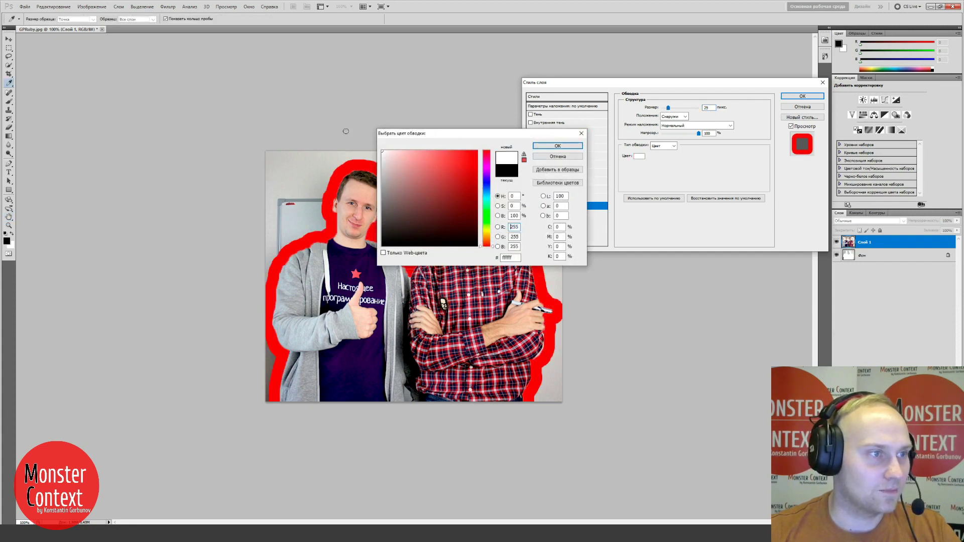
left_click(558, 147)
- Try a gradient stroke with the foreground-to-transparent preset around the men, and switch the Stroke effect off
left_click(671, 144)
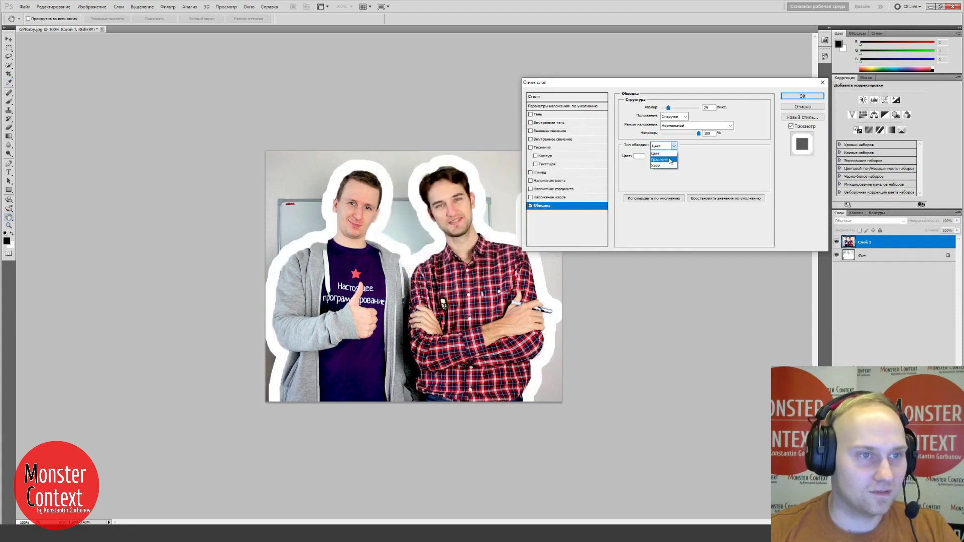
left_click(668, 155)
left_click(673, 157)
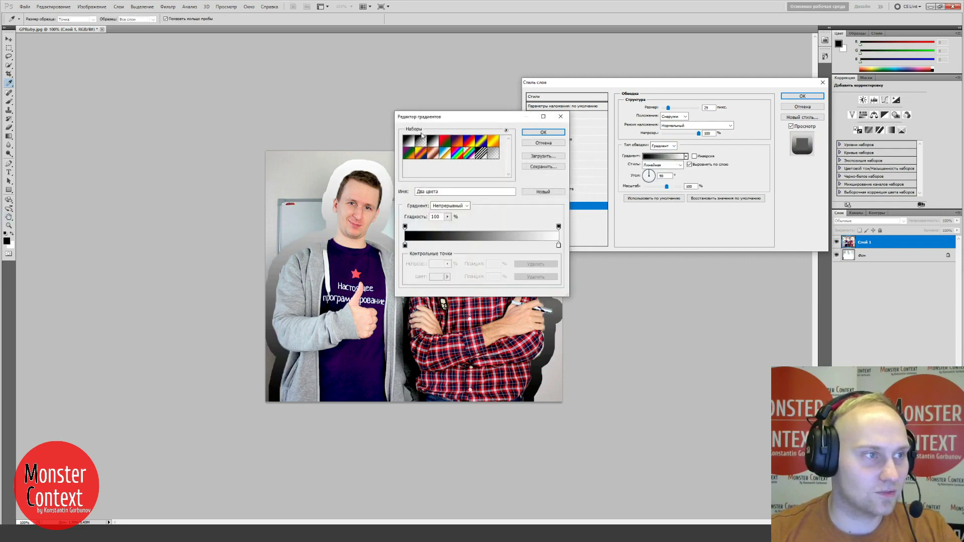
left_click(420, 141)
left_click(537, 132)
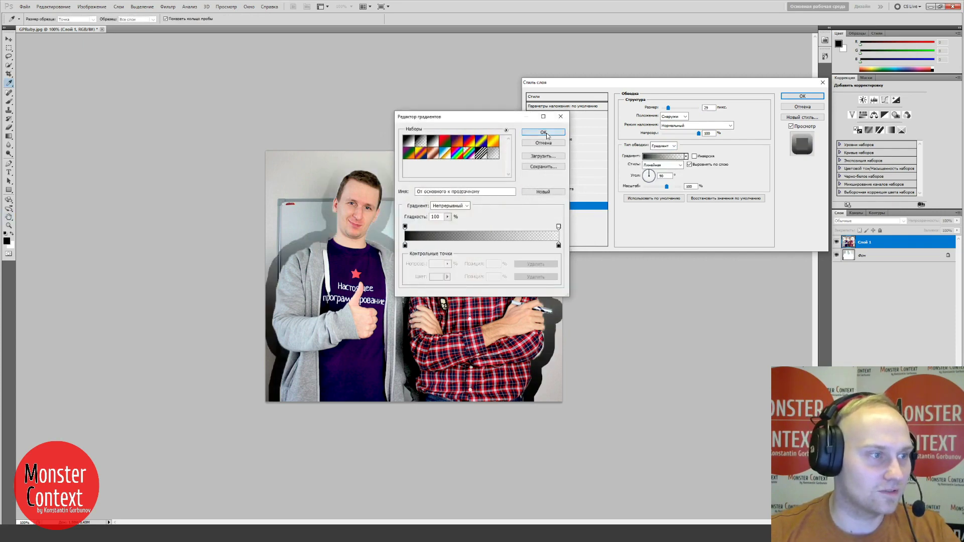
left_click(682, 156)
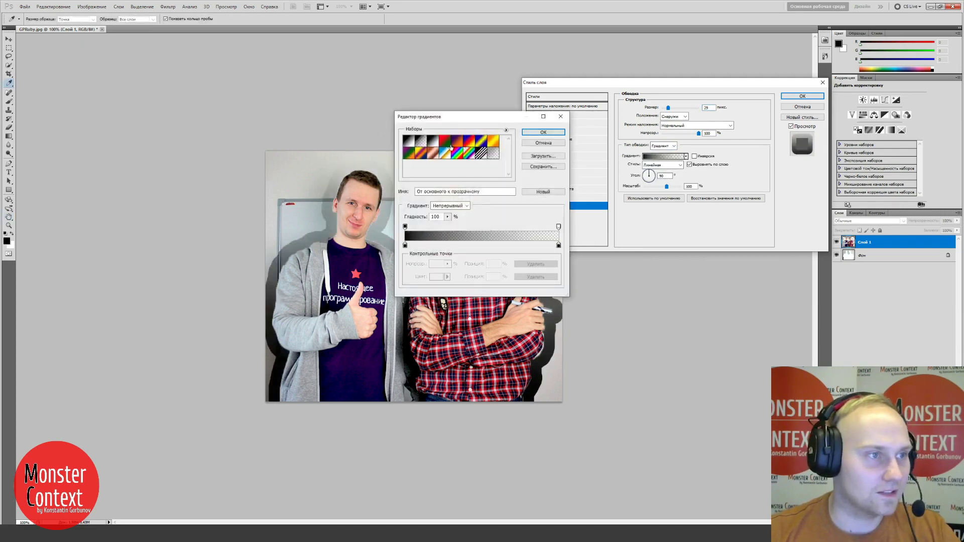
left_click(531, 143)
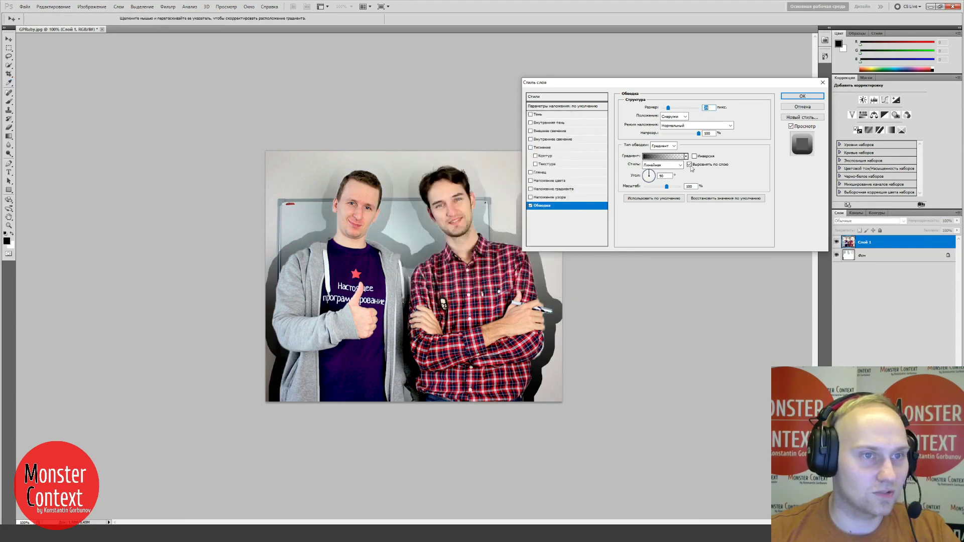
left_click(668, 146)
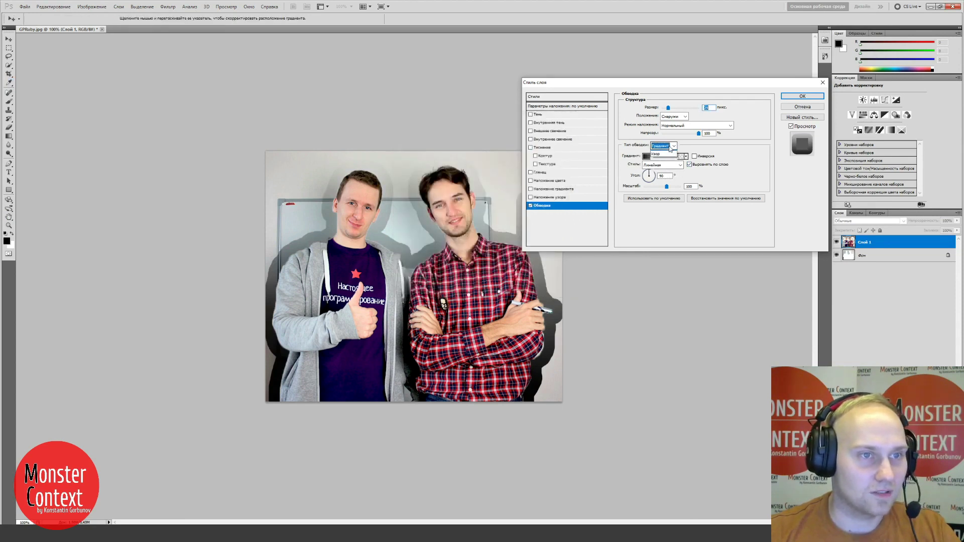
left_click(757, 132)
left_click(530, 206)
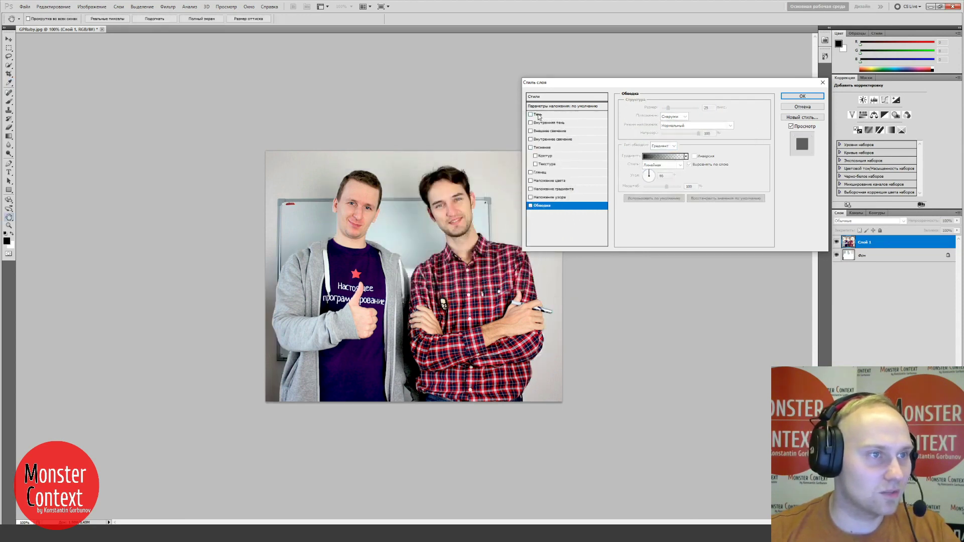
- Try the Outer Glow and Inner Glow effects on the merged layer, switching both off again
left_click(531, 131)
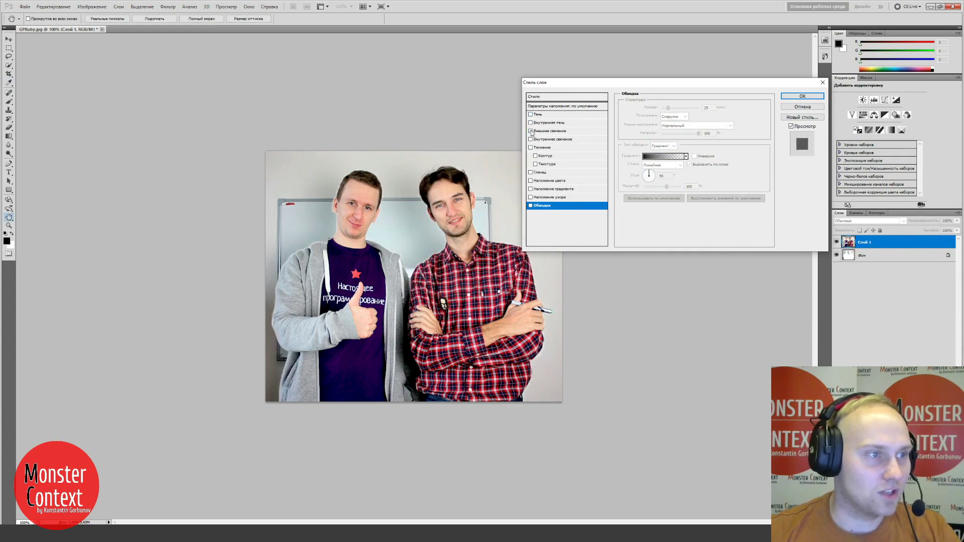
left_click(530, 131)
left_click(530, 140)
left_click(548, 140)
left_click(531, 139)
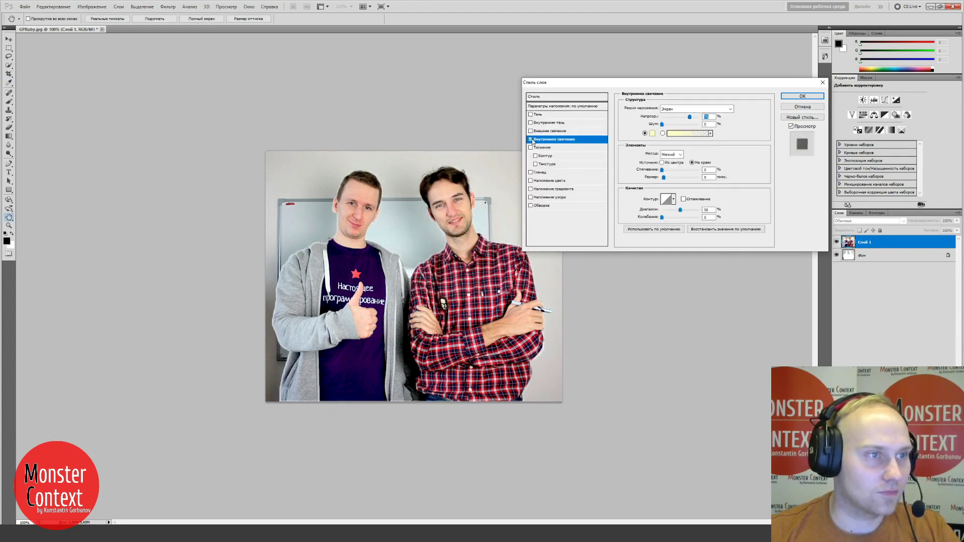
- Apply a white Outer Glow to the merged layer, with the spread at about 22% and a much larger glow size
left_click(548, 130)
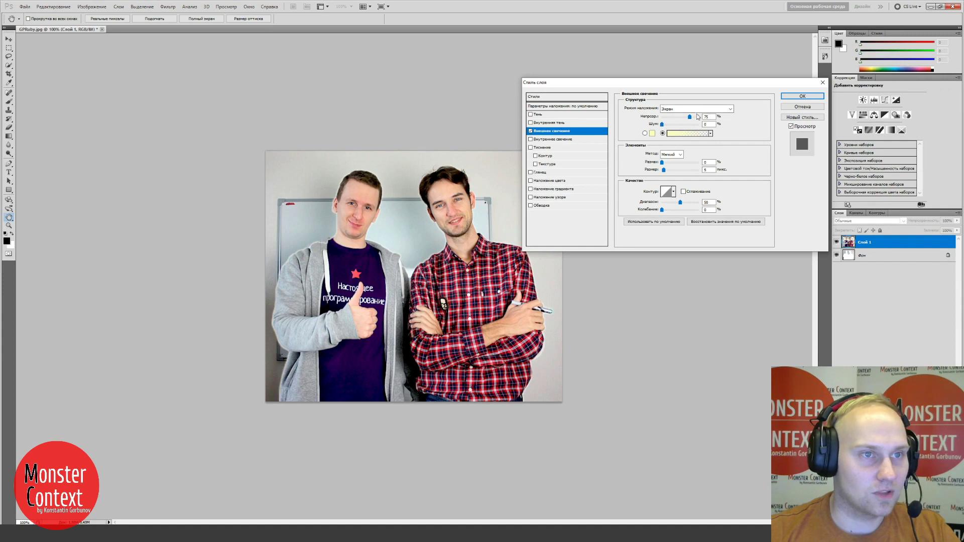
left_click(652, 133)
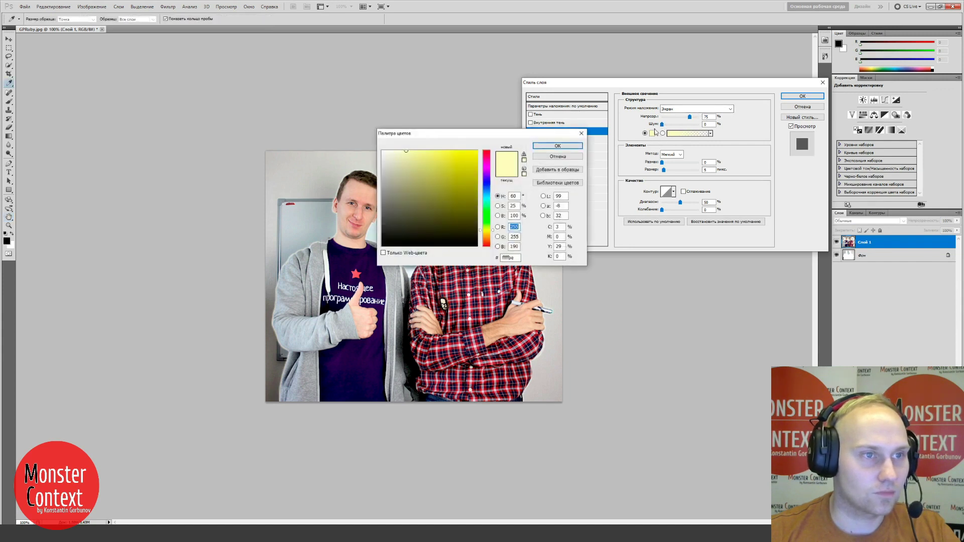
left_click(554, 148)
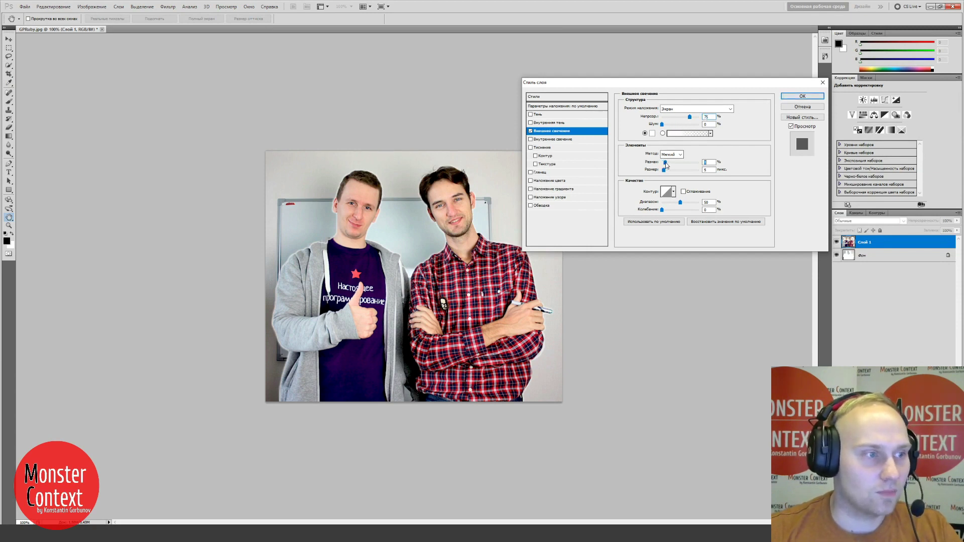
left_click_drag(665, 163, 668, 164)
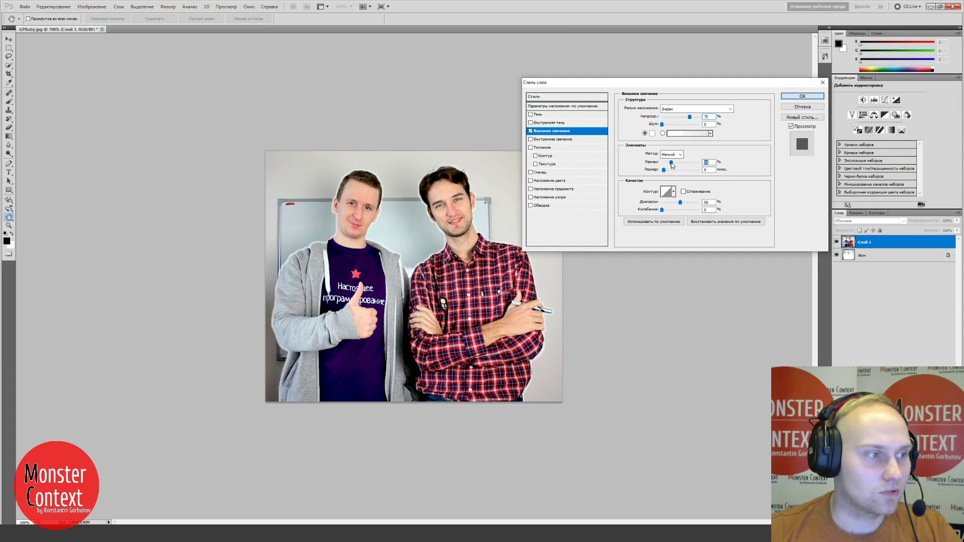
mouse_move(673, 165)
left_mouse_down()
mouse_move(691, 165)
mouse_move(667, 173)
mouse_move(685, 173)
left_mouse_up()
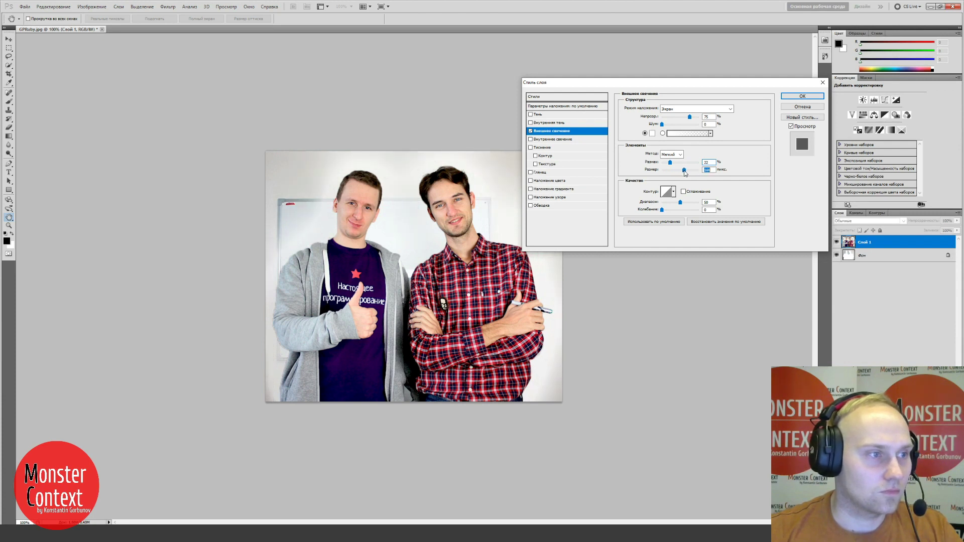
left_click(798, 96)
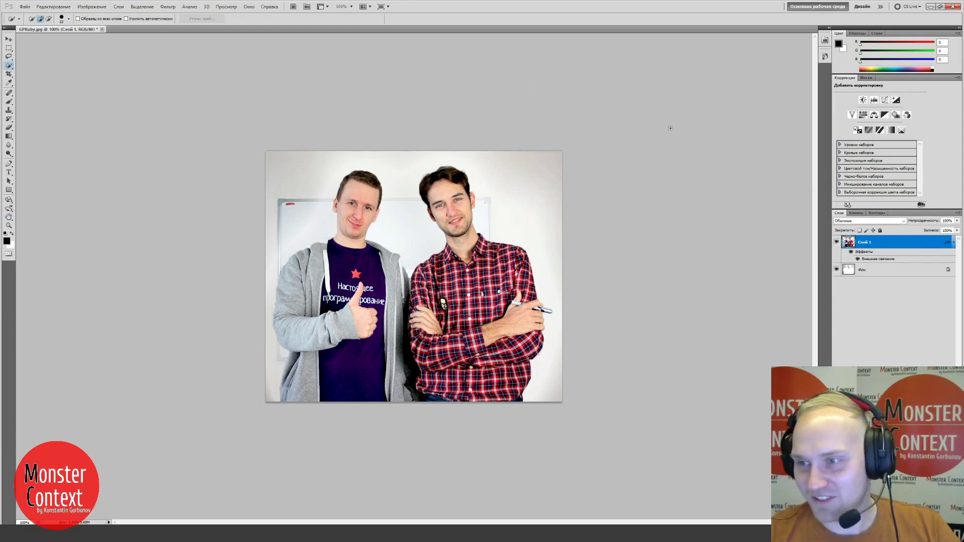
- Save the edited photo as a Photoshop PSD file named GPRuby1, with maximum compatibility
left_click(25, 6)
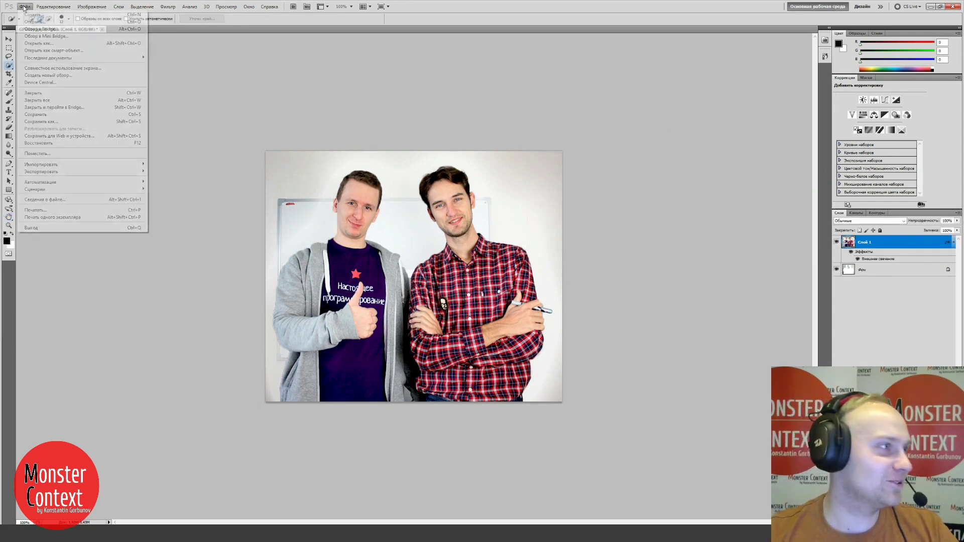
left_click(55, 122)
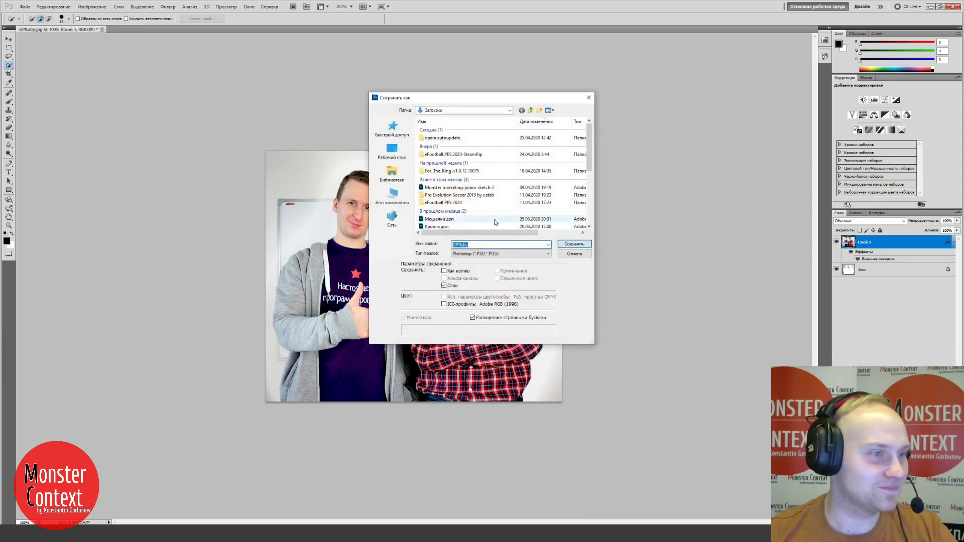
left_click(474, 245)
type("1")
left_click(573, 244)
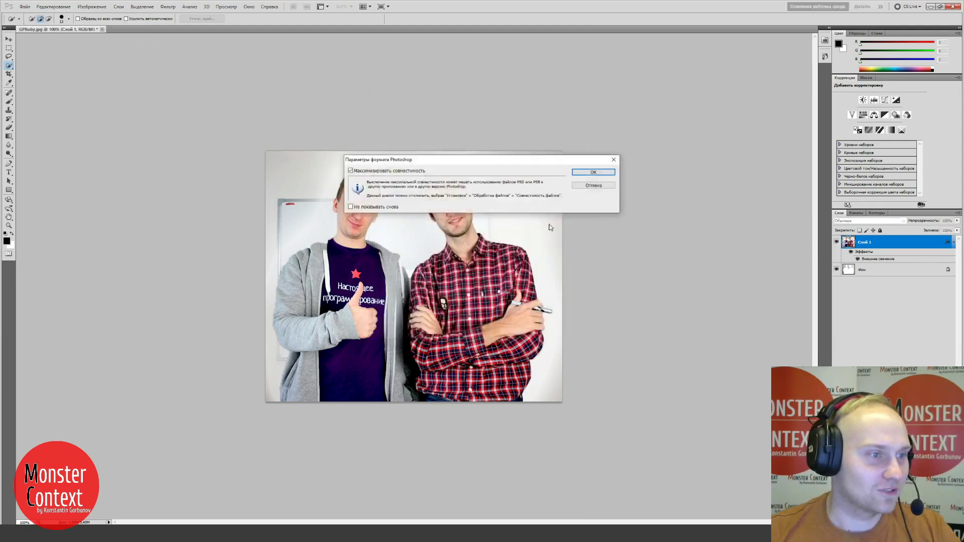
left_click(583, 171)
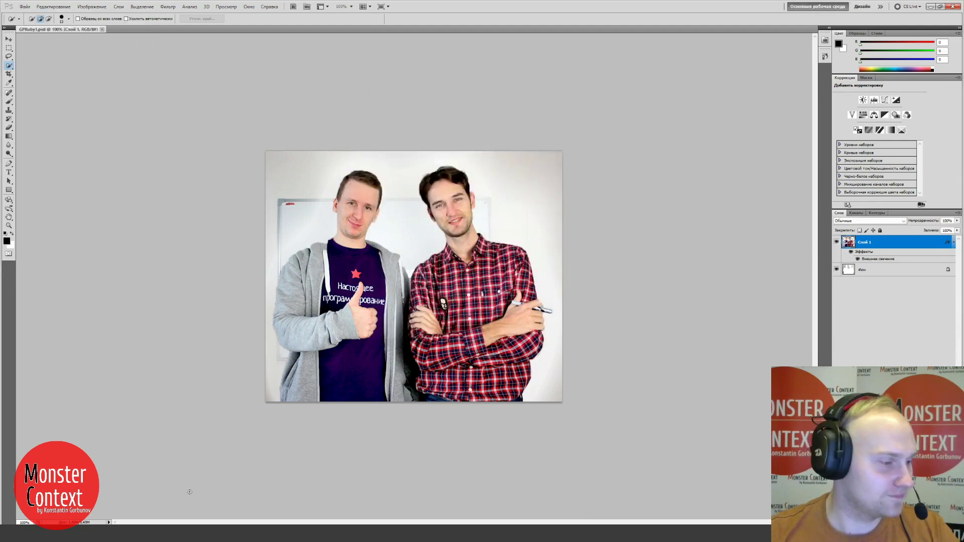
- Switch to Direct Commander, try to upload a replacement image for the 18 ads from the computer, and return to Photoshop
mouse_move(68, 533)
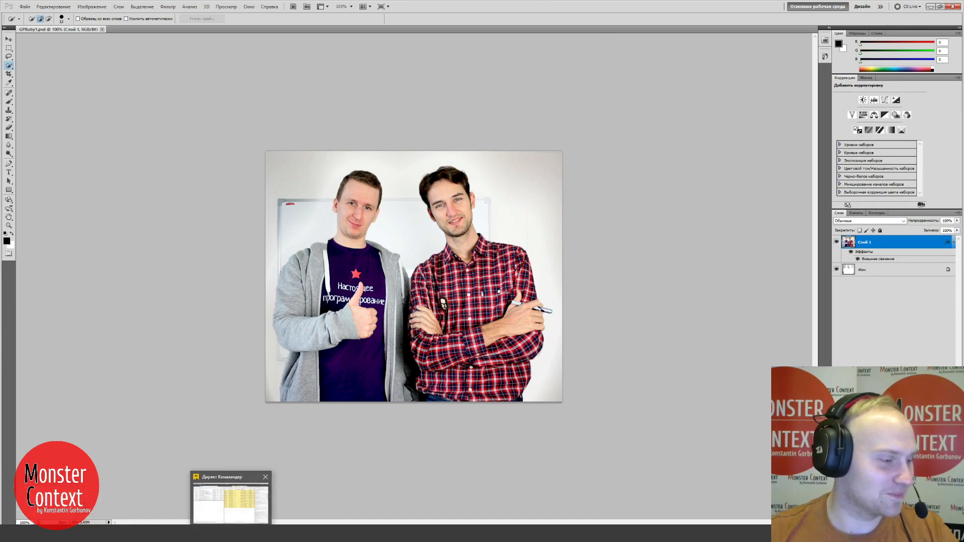
left_click(242, 505)
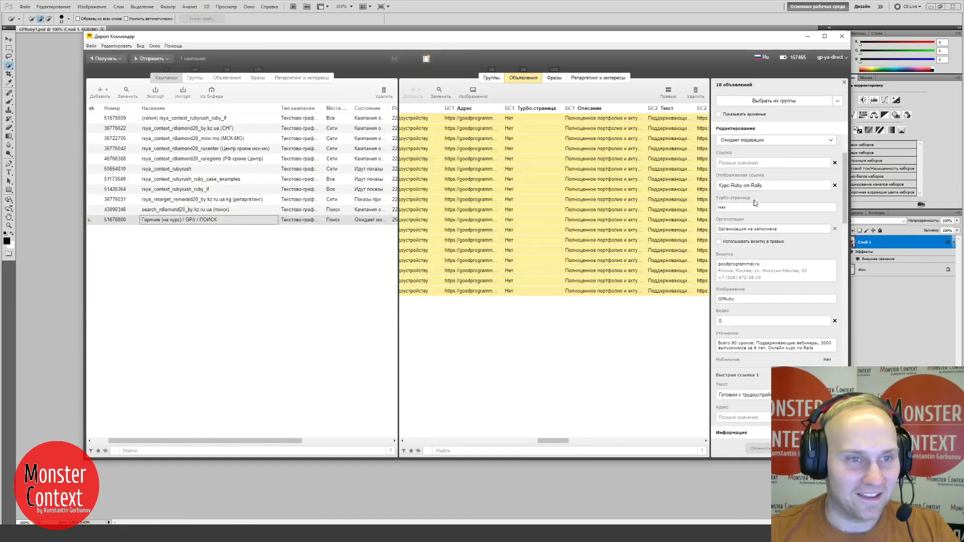
left_click(753, 301)
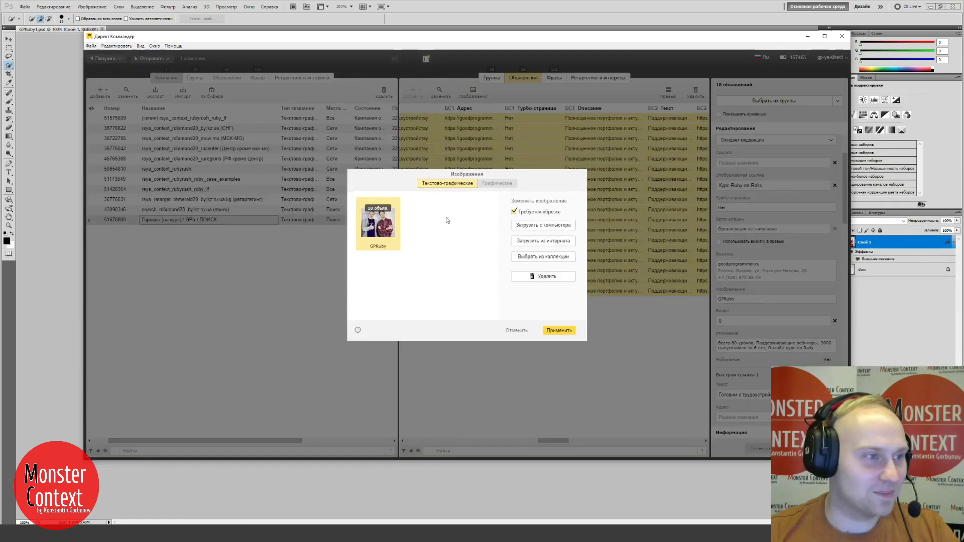
left_click(537, 226)
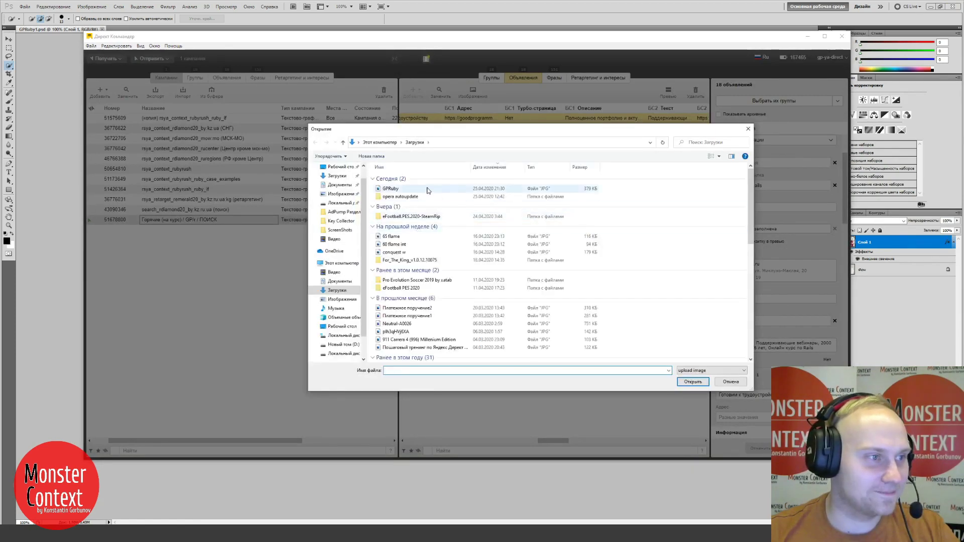
left_click(727, 383)
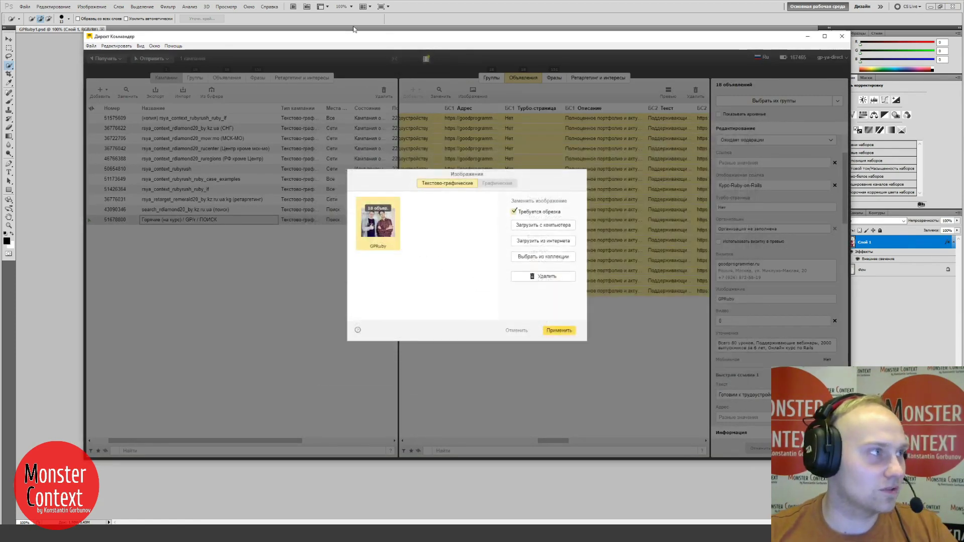
left_click(428, 18)
left_click(25, 7)
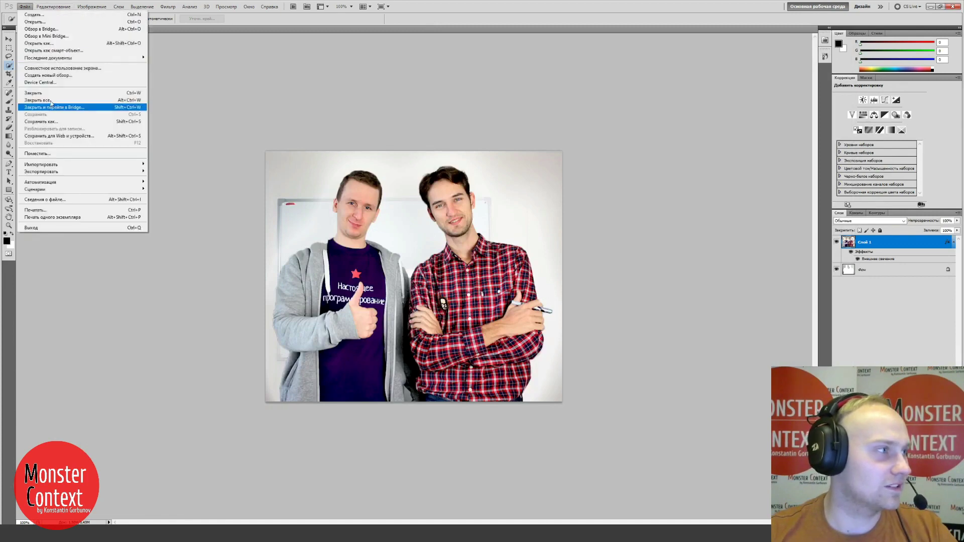
left_click(42, 45)
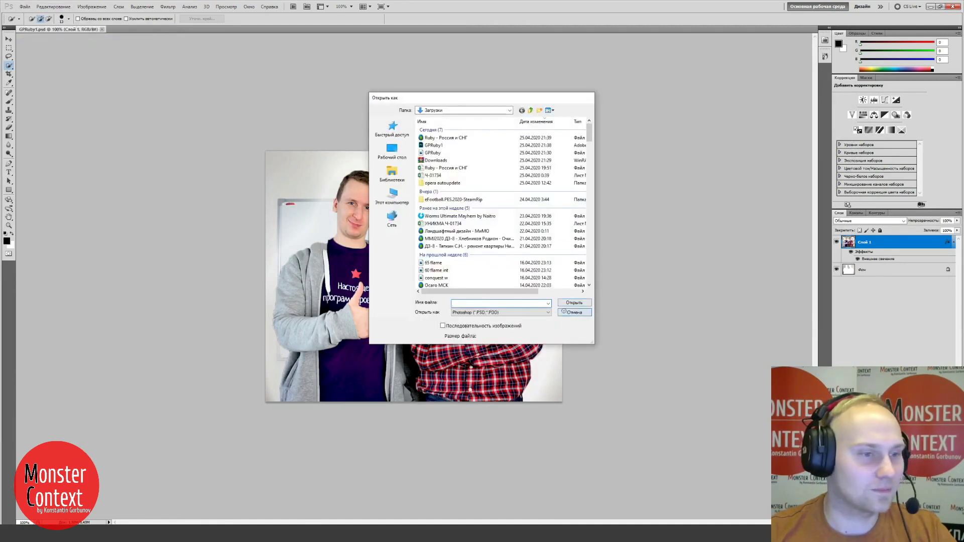
left_click(575, 312)
- Save a copy of the edited photo as the JPEG file GPRuby1 with the default JPEG options
left_click(25, 7)
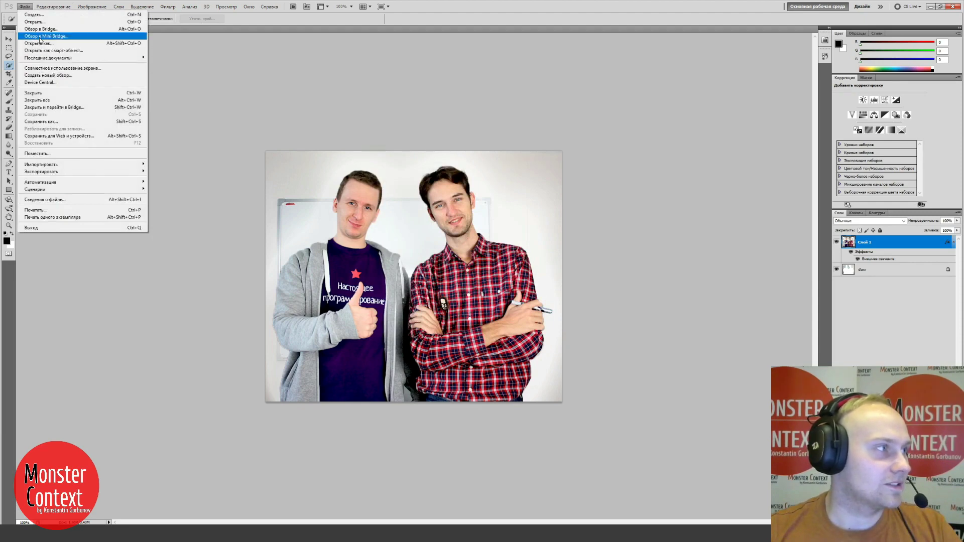
left_click(41, 122)
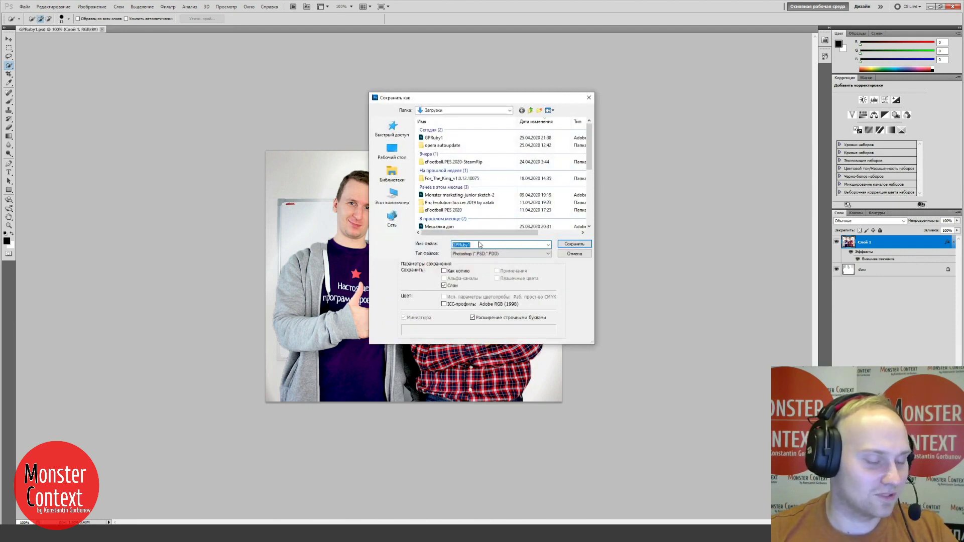
left_click(476, 253)
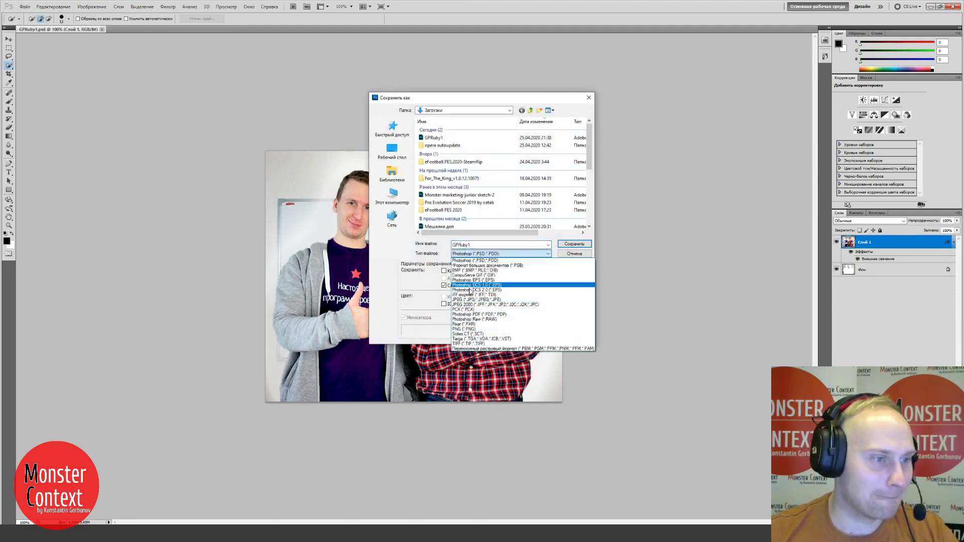
left_click(472, 300)
left_click(569, 244)
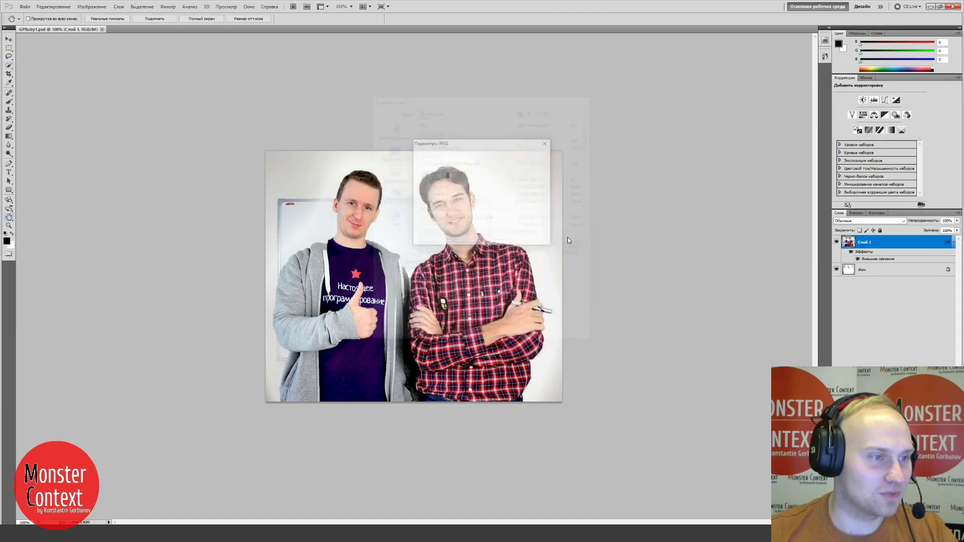
left_click(529, 154)
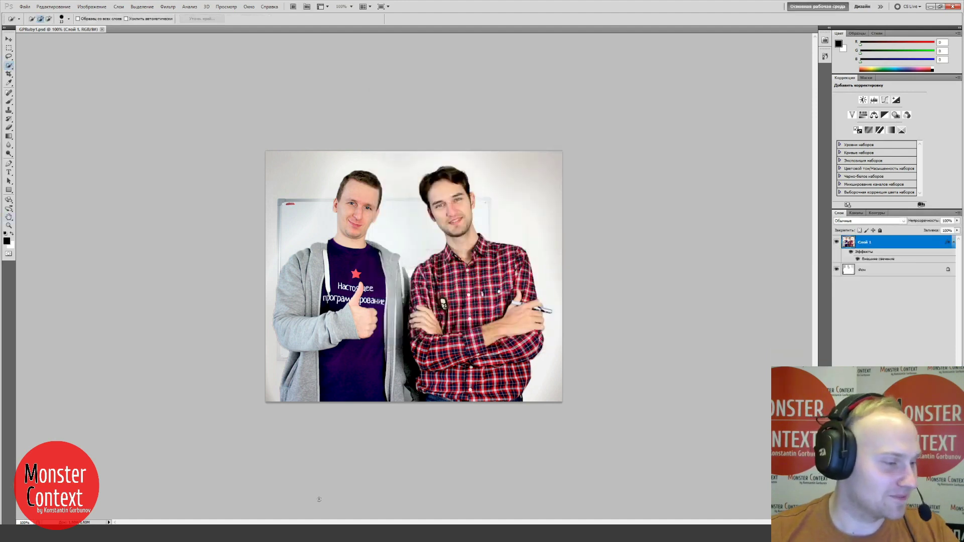
- Switch to Direct Commander, replace the 18 ads' image with GPRuby1 uploaded from the computer, and apply the change
key("alt+Tab")
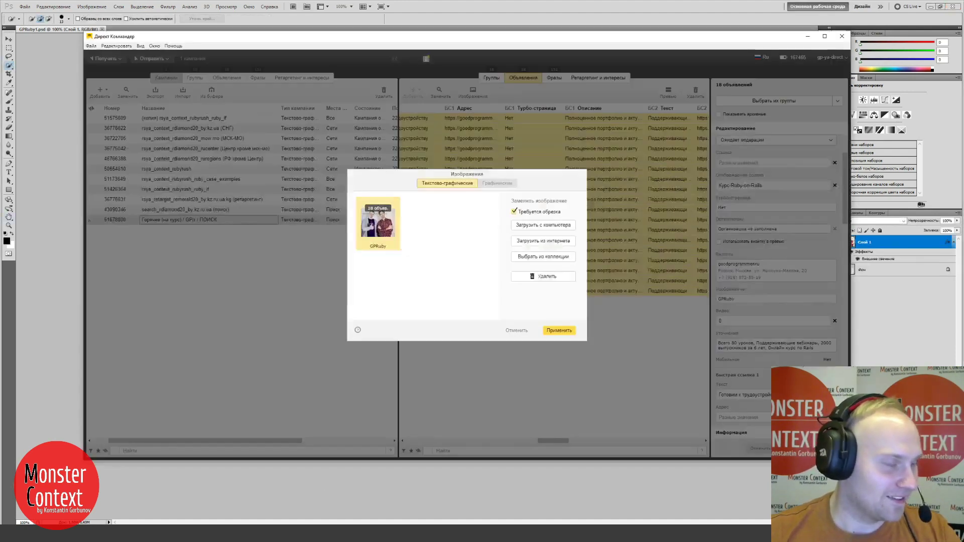
left_click(530, 227)
double_click(392, 188)
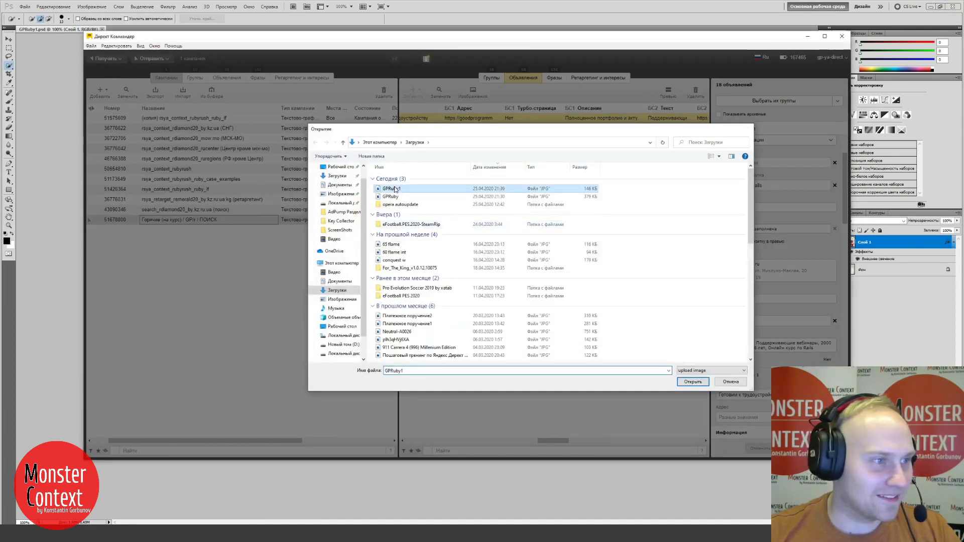
left_click(545, 331)
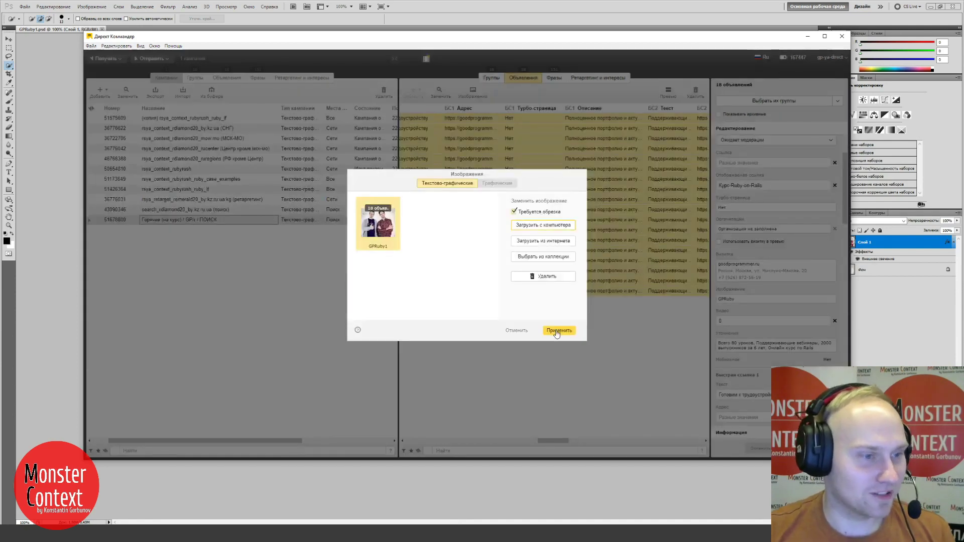
left_click(557, 329)
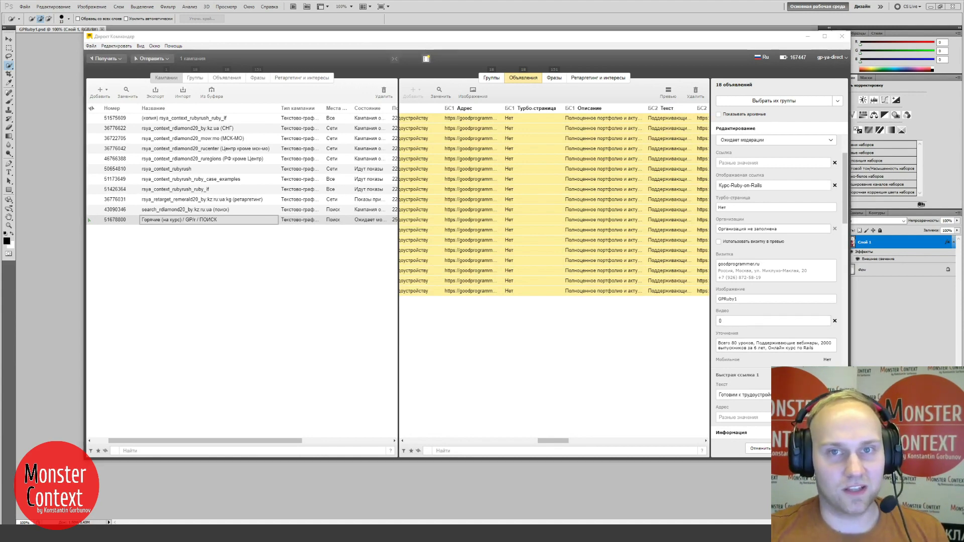
- Examine how the image ads are displayed in the Yandex Mail sidebar
left_click_drag(963, 22, 963, 49)
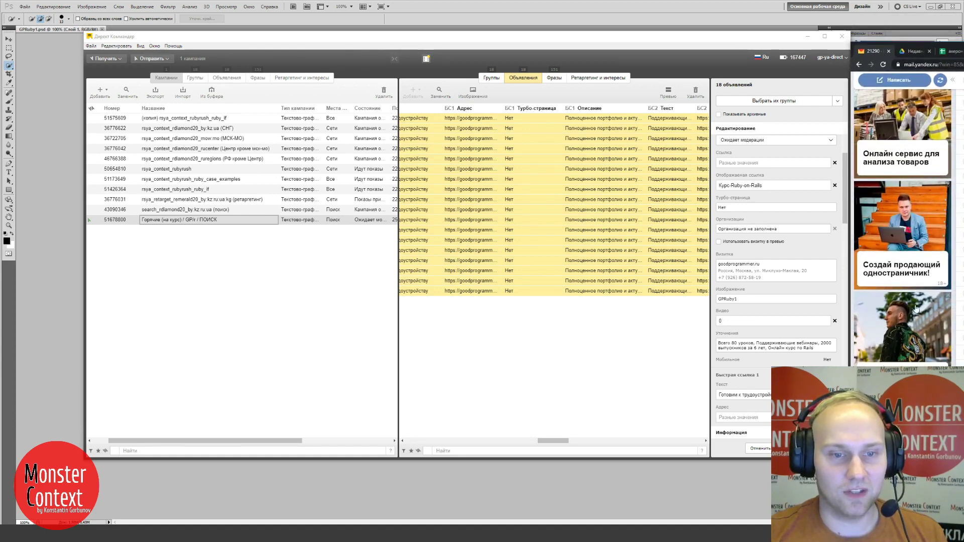
scroll(917, 224, "up", 2)
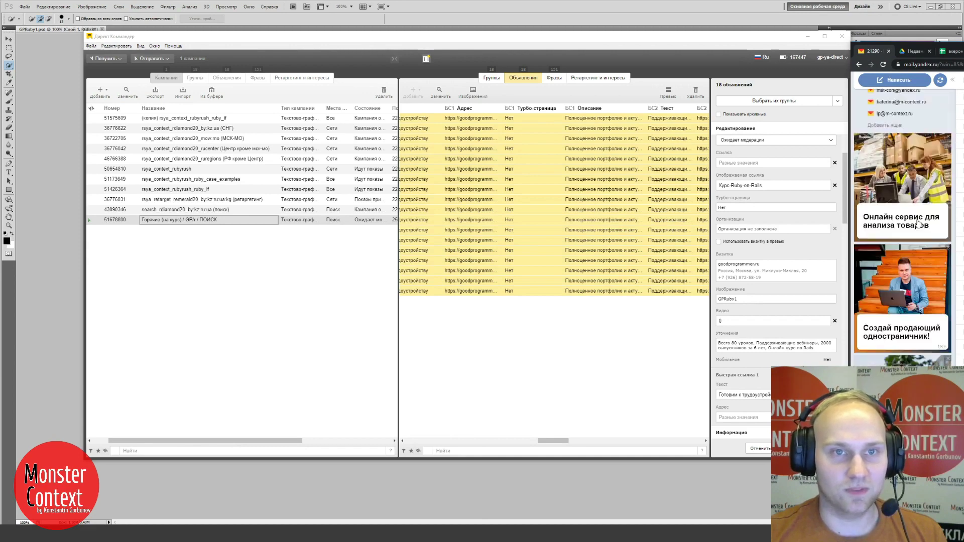
scroll(918, 224, "down", 2)
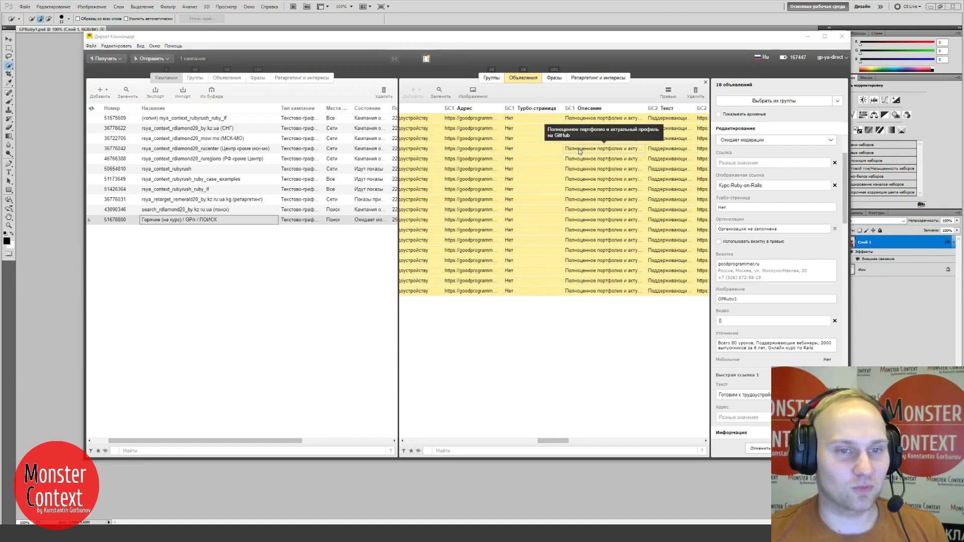
left_click(561, 14)
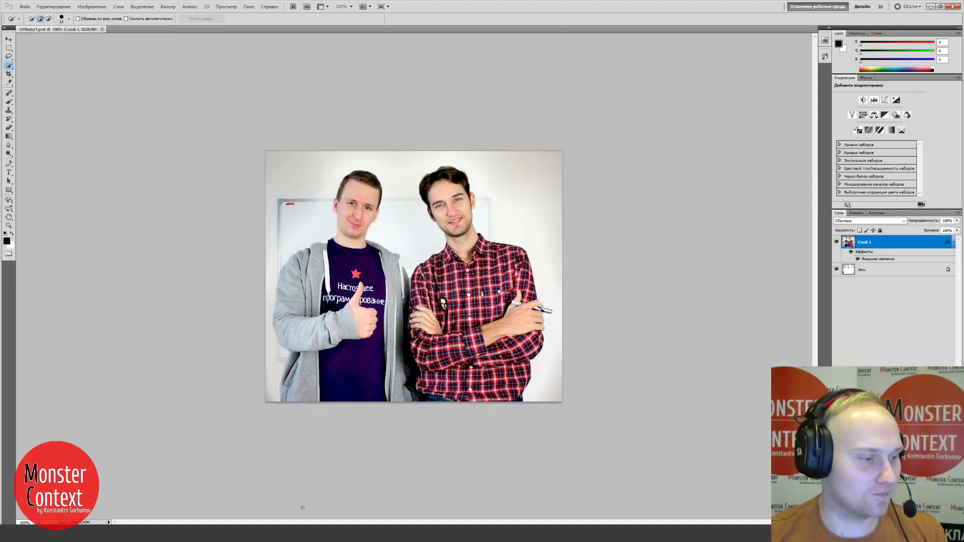
key("alt+Tab")
key("alt+Tab")
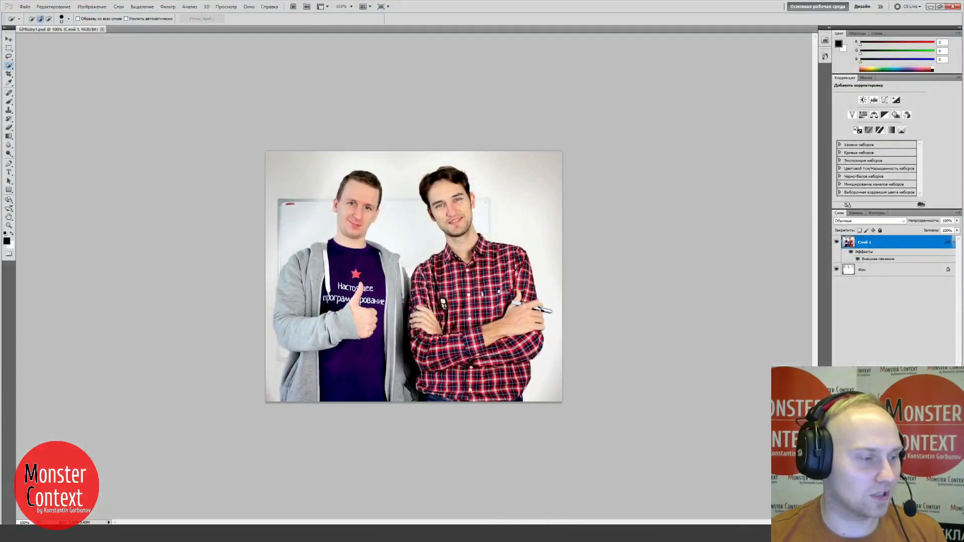
key("alt+Tab")
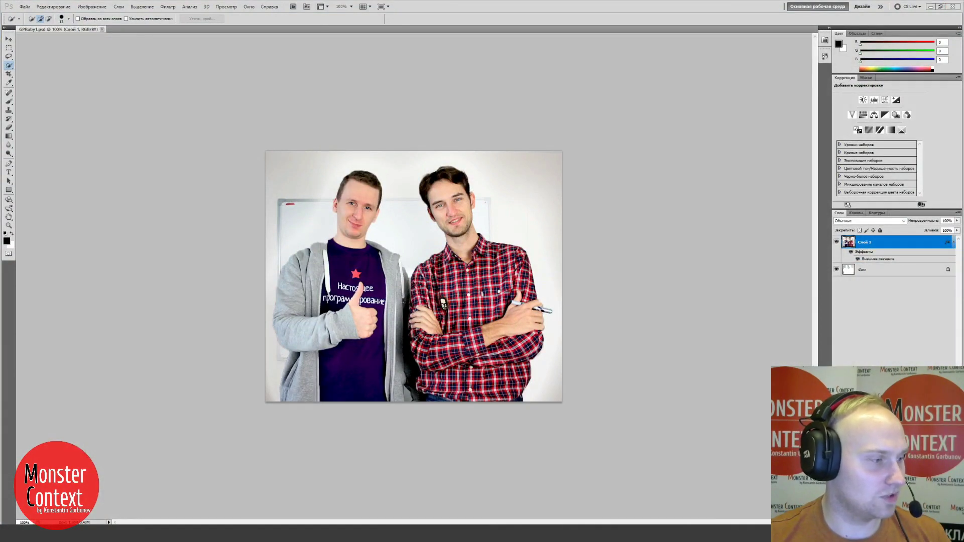
- Return to Direct Commander and send all data for the selected campaign to the server
mouse_move(85, 524)
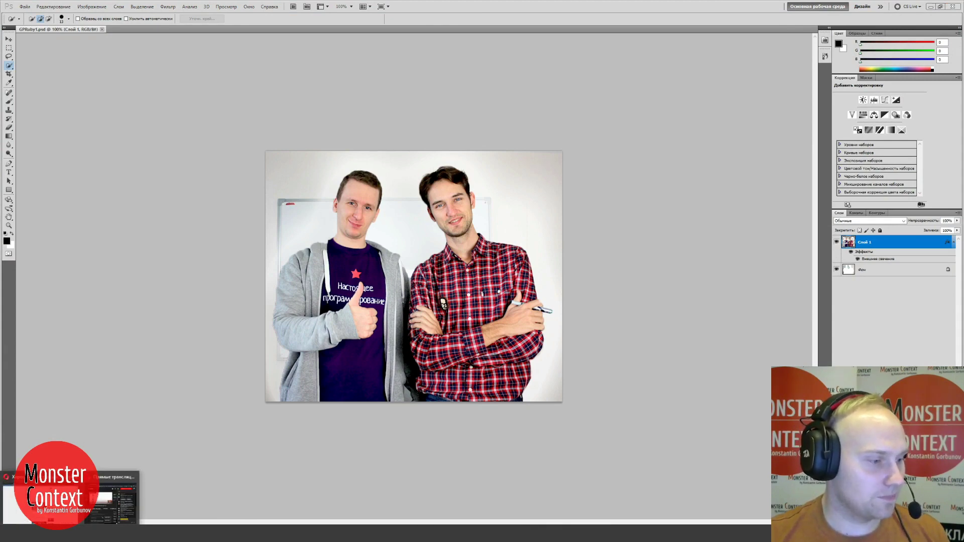
left_click(113, 499)
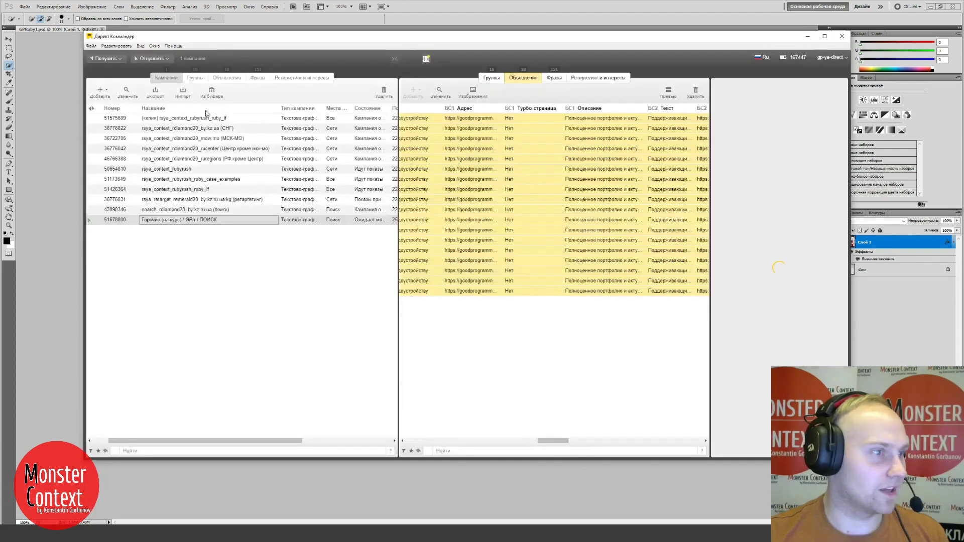
left_click(153, 58)
left_click(156, 78)
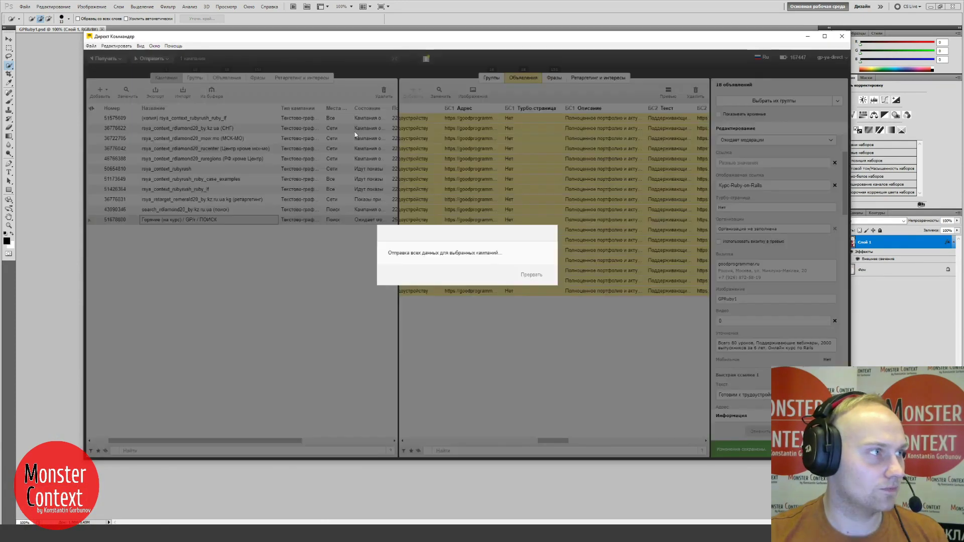
left_click(573, 307)
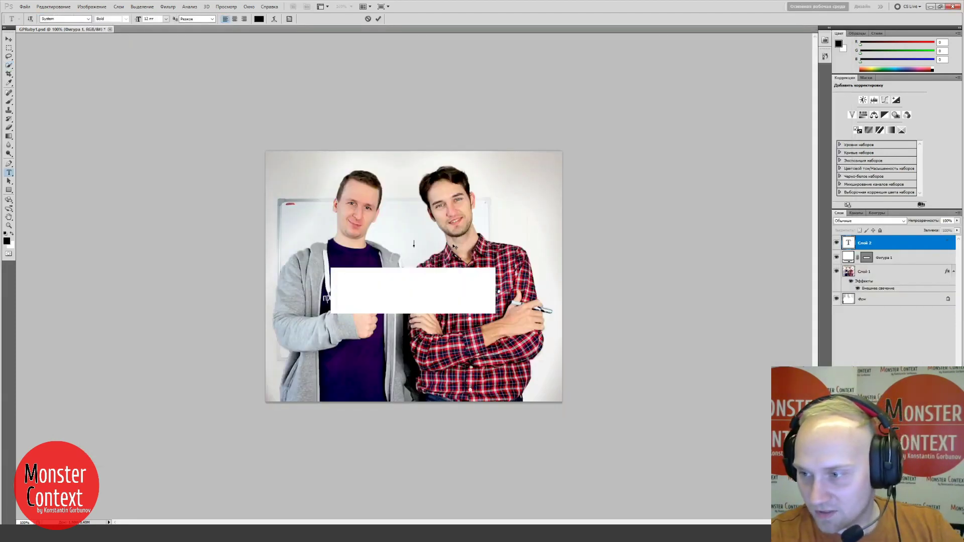
- Enter the caption "Старт с 31 мая" in the new text layer above the white rectangle
type("арт")
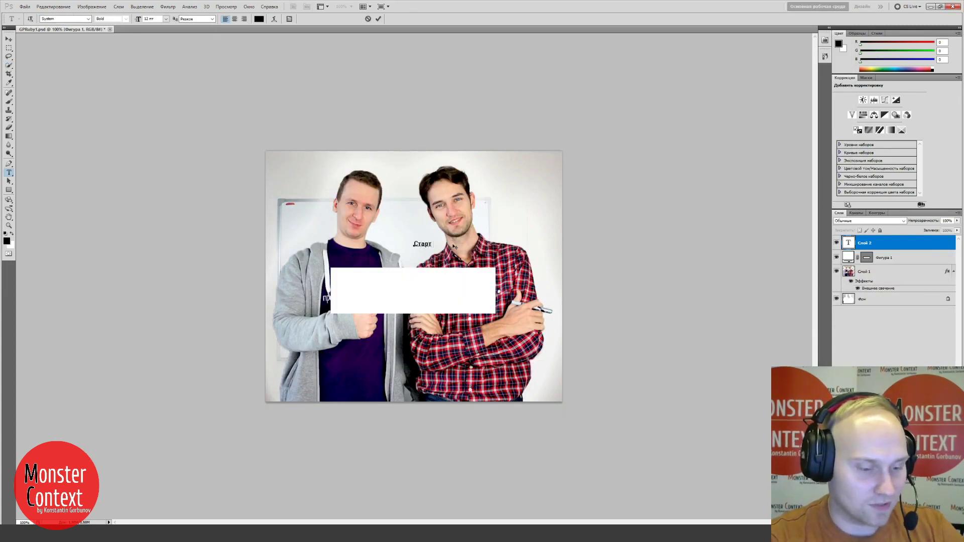
type(" с 15")
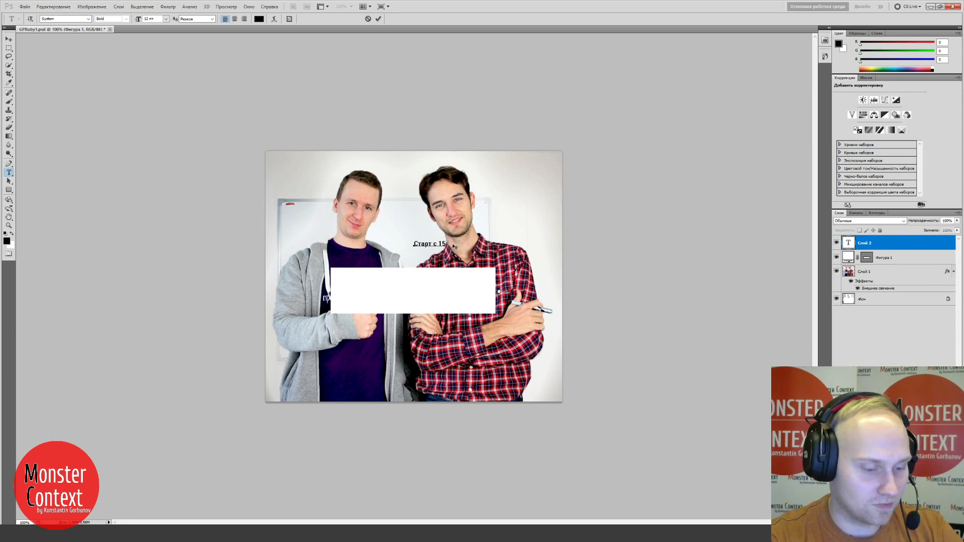
type(" мая")
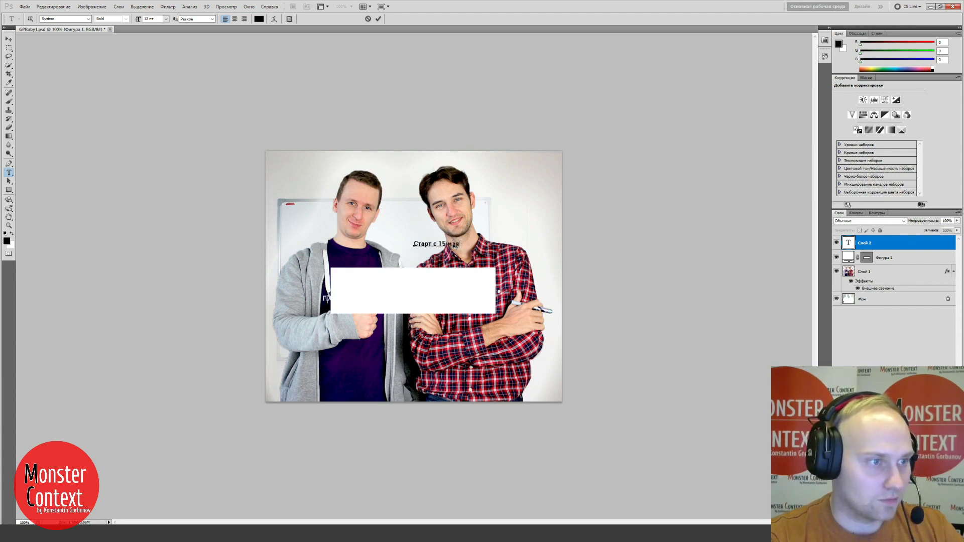
key("ctrl+a")
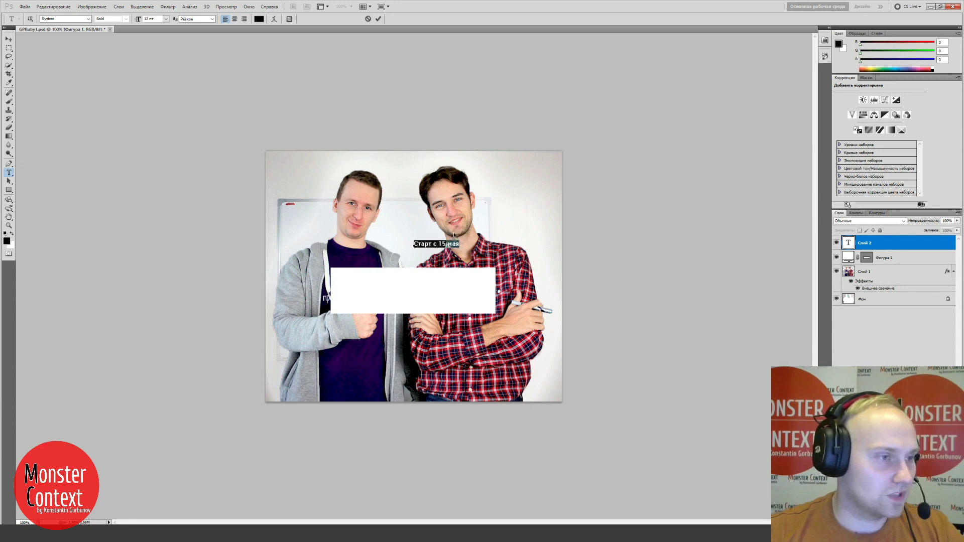
double_click(443, 243)
type("31")
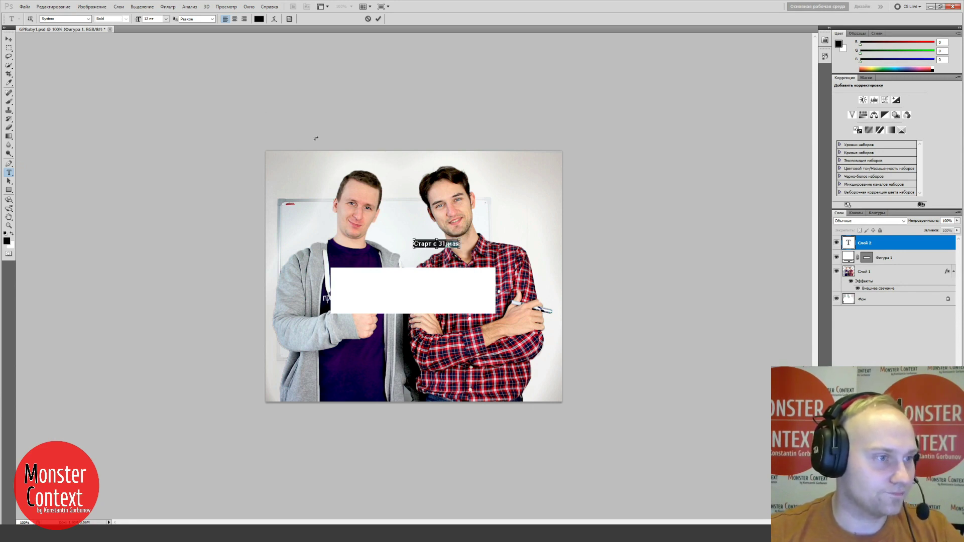
- Set the caption's font to Calibri and its size to 60 pt
left_click(166, 19)
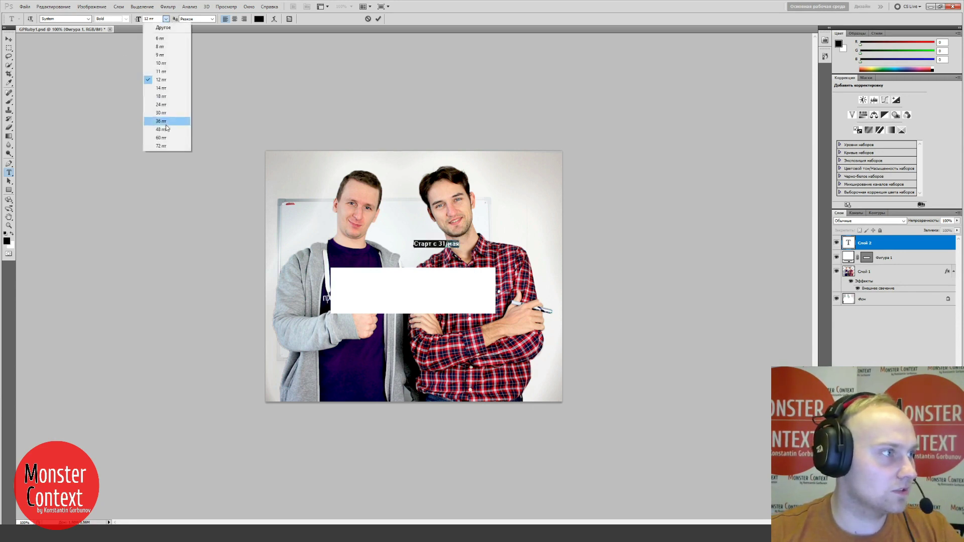
left_click(171, 129)
left_click(71, 16)
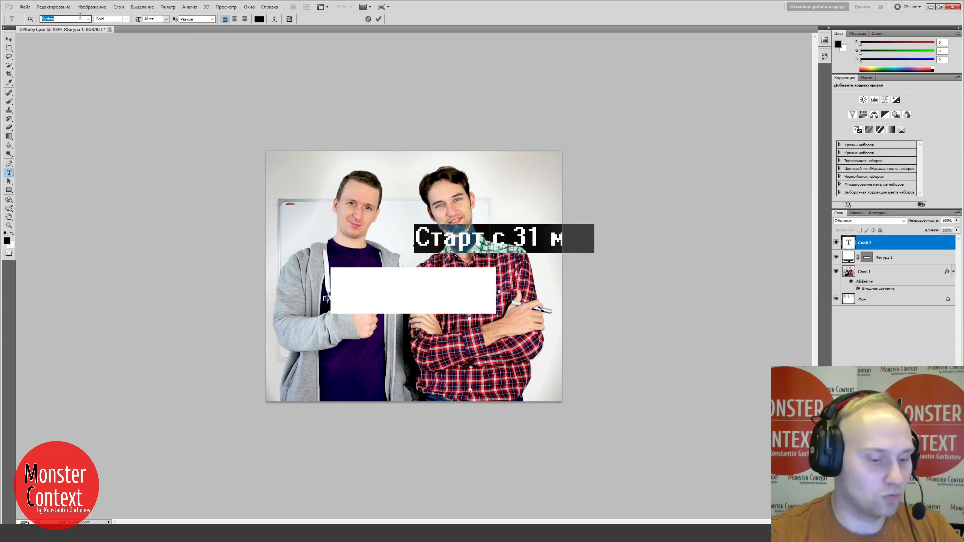
type("Calibri")
key("Return")
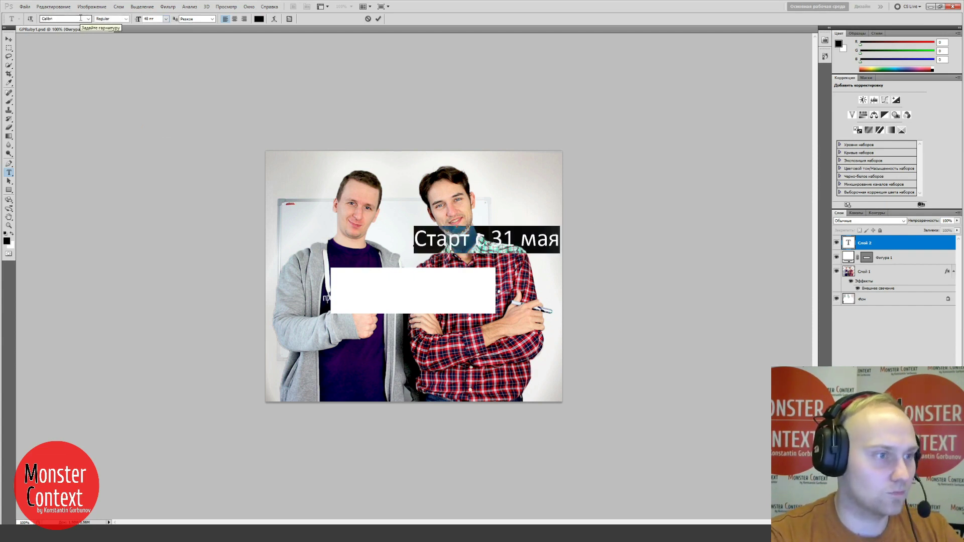
left_click(166, 19)
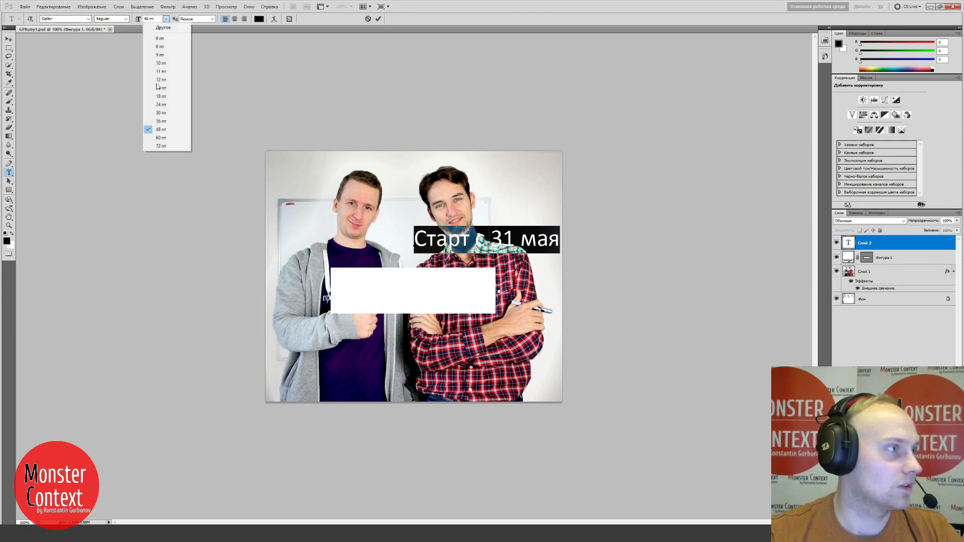
left_click(160, 138)
- Move the caption onto the white rectangle and widen the rectangle to about 116% so it frames the text
left_click(8, 39)
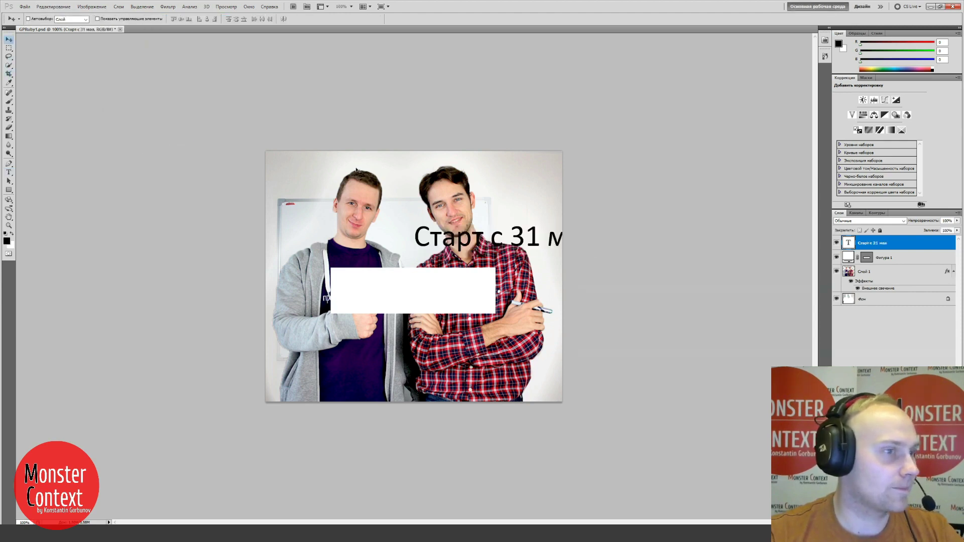
left_click_drag(577, 228, 490, 287)
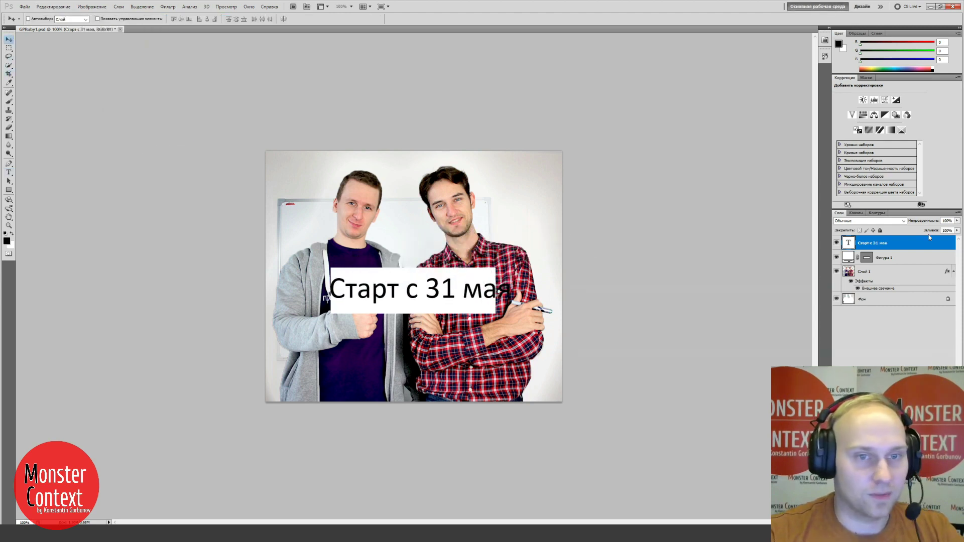
left_click(905, 258)
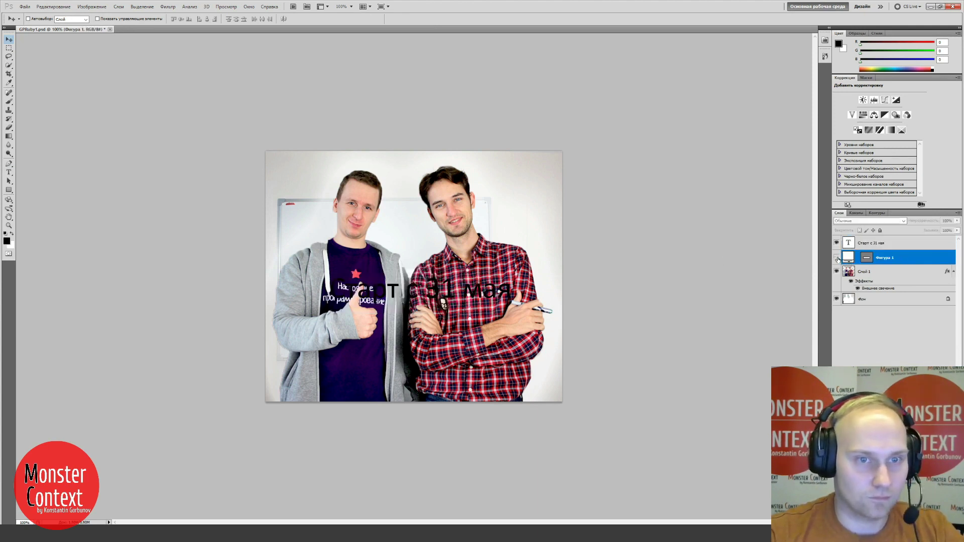
key("ctrl+t")
mouse_move(495, 291)
left_mouse_down()
mouse_move(525, 291)
mouse_move(511, 291)
left_mouse_up()
left_click_drag(416, 290, 418, 276)
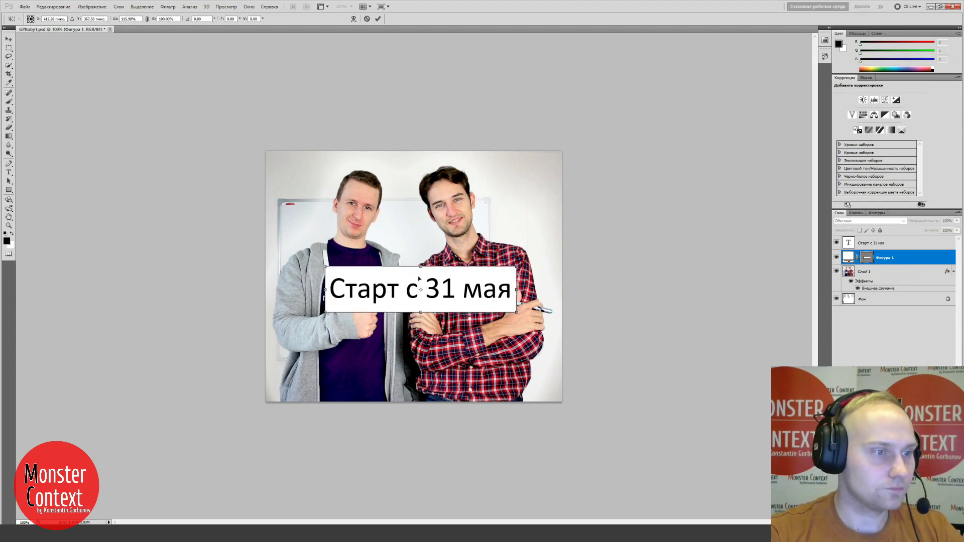
key("Return")
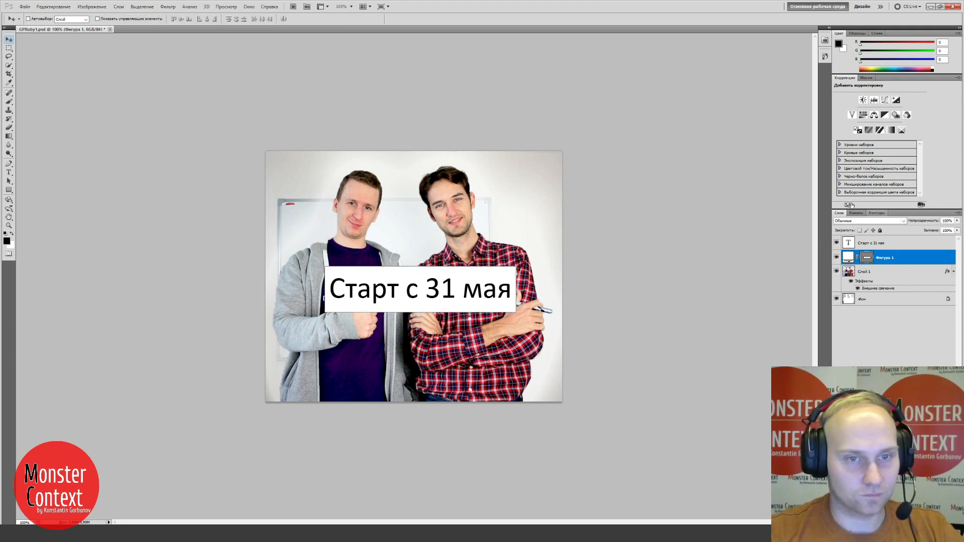
- Scale the caption and white rectangle together to about 81% width and 84% height, placing them slightly higher across the instructors' chests
left_click(868, 243, "shift")
key("ctrl+t")
left_click_drag(403, 290, 395, 270)
left_click_drag(317, 247, 383, 267)
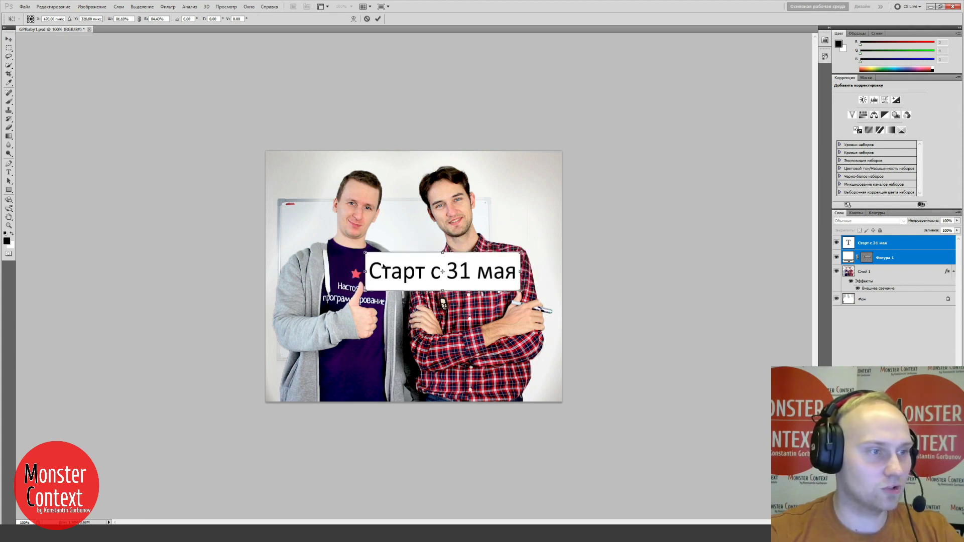
key("Return")
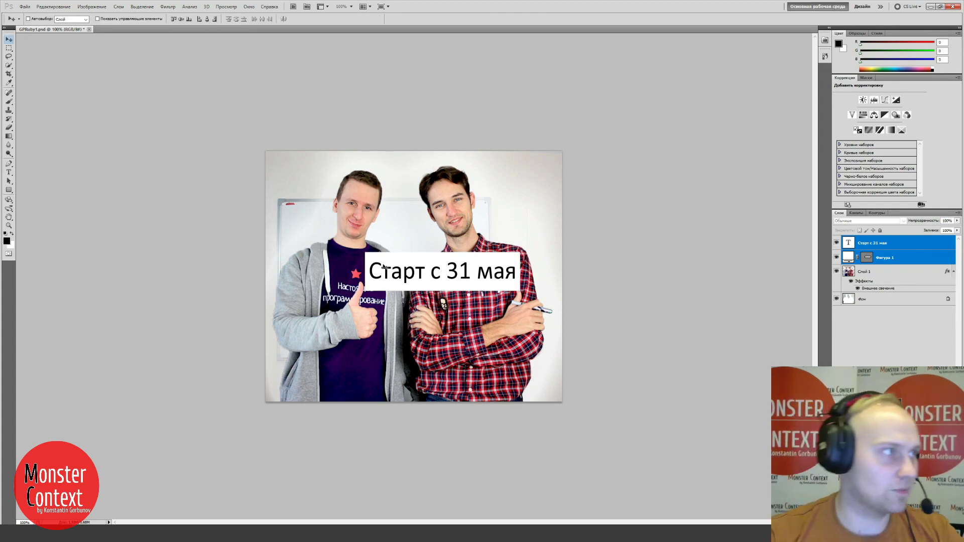
- Save the captioned photo GPRuby1.psd and return to the search campaign "Горячие (на курс) / GP/r / ПОИСК" in Direct Commander
key("ctrl+s")
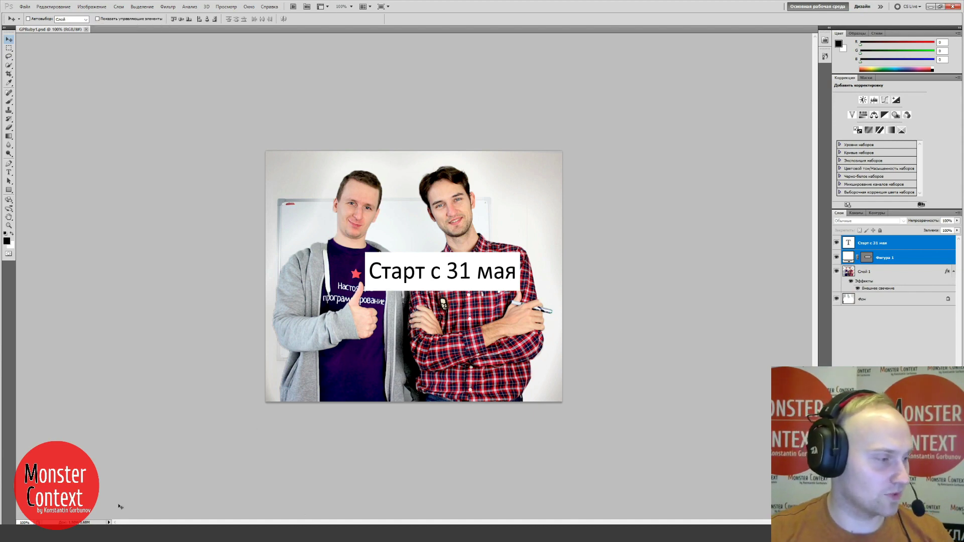
mouse_move(70, 533)
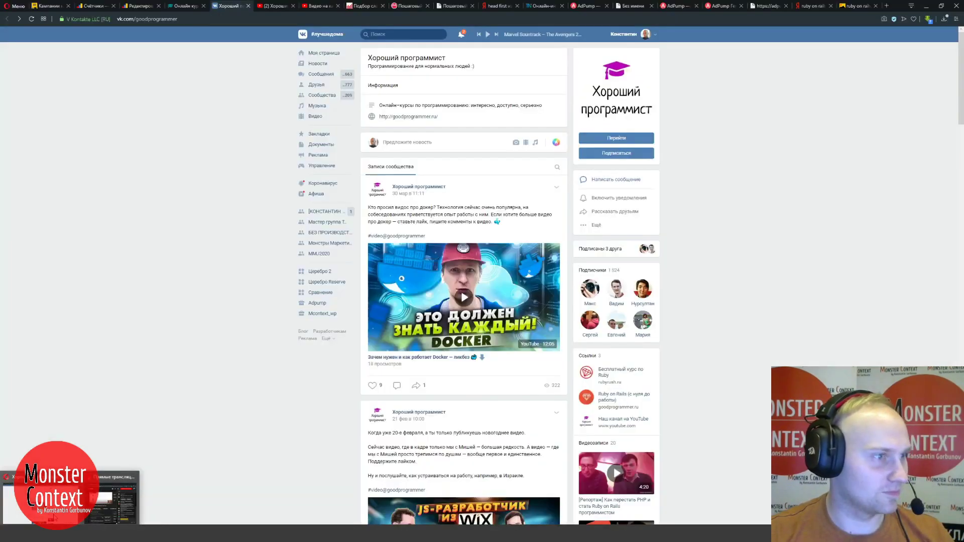
left_click(97, 482)
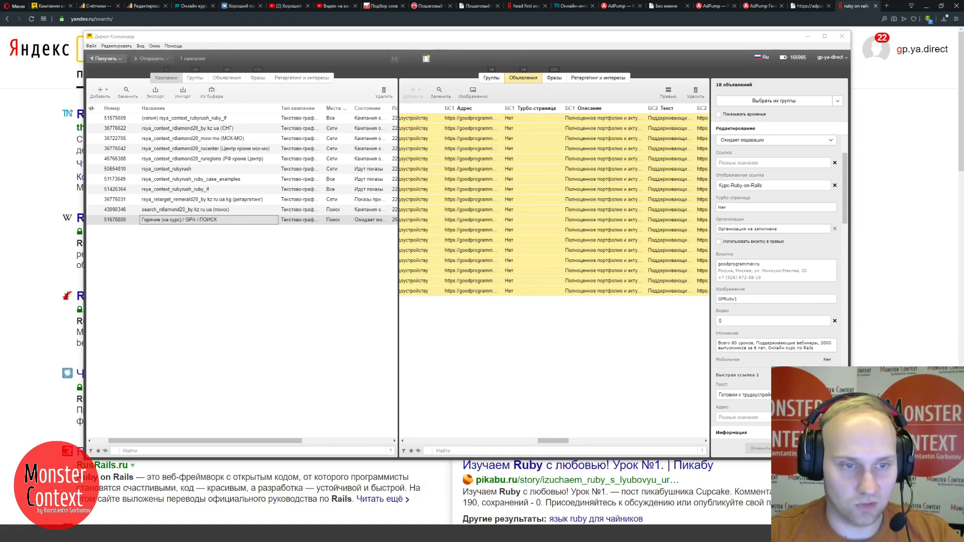
left_click(204, 220)
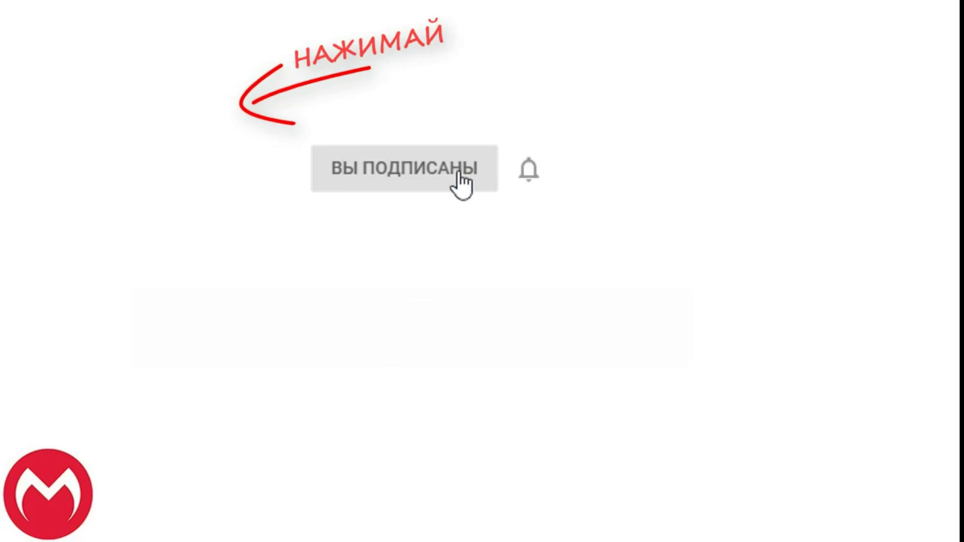
left_click(530, 176)
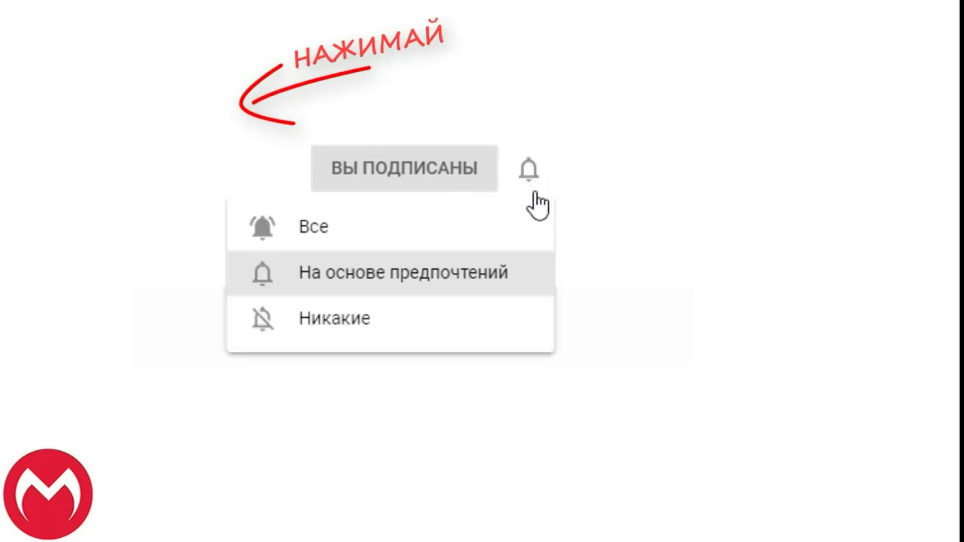
left_click(517, 221)
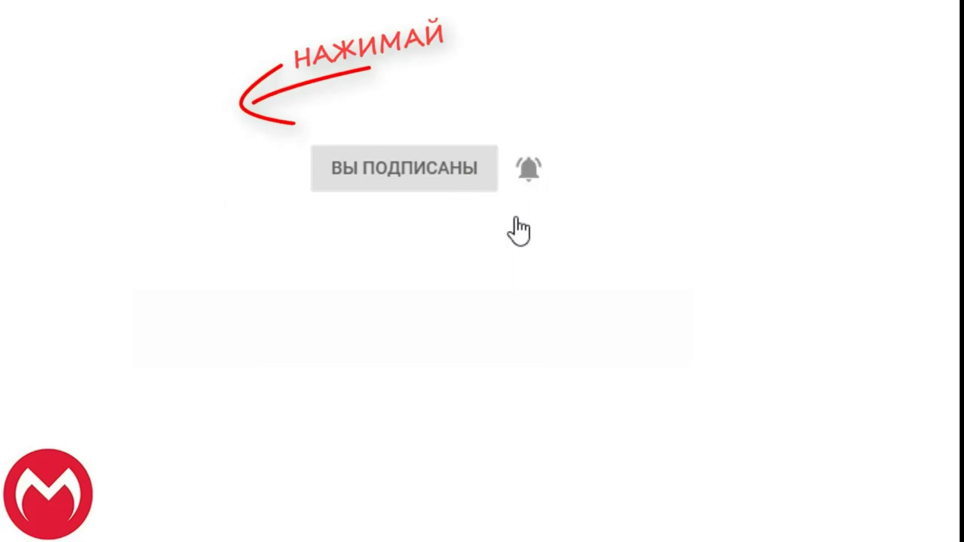